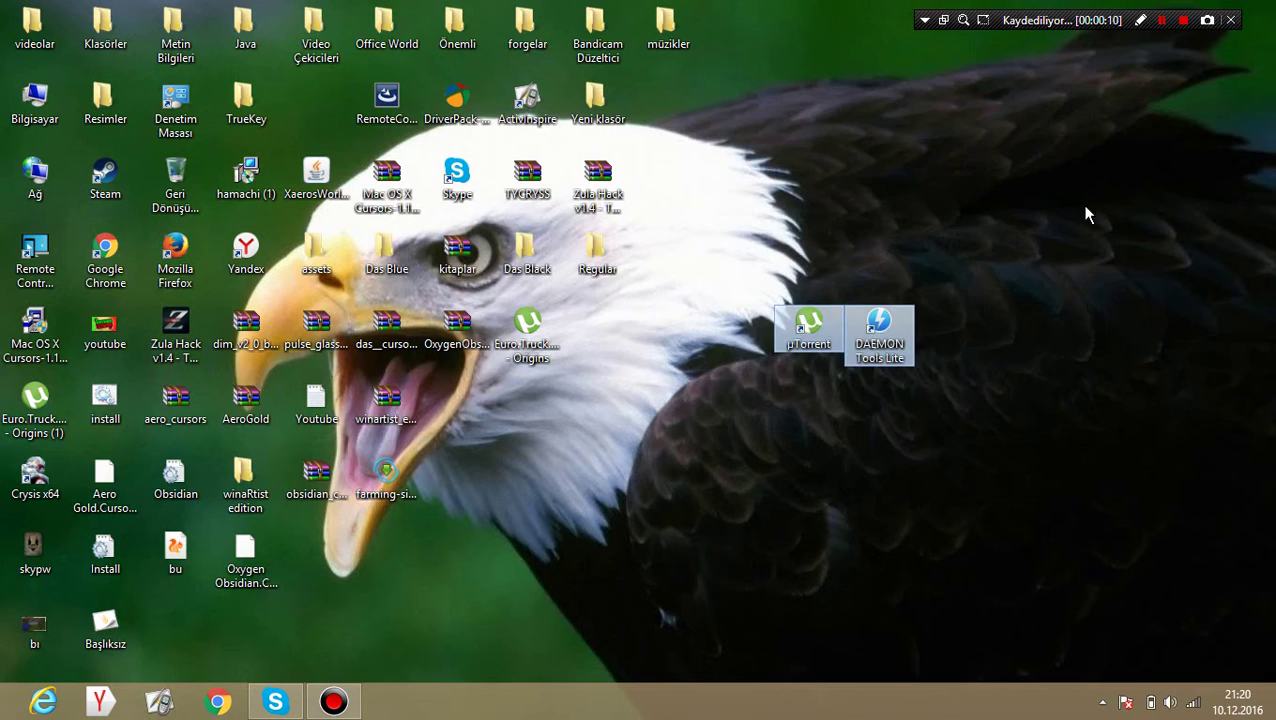
{"action": "left_click", "coordinate": [793, 350]}
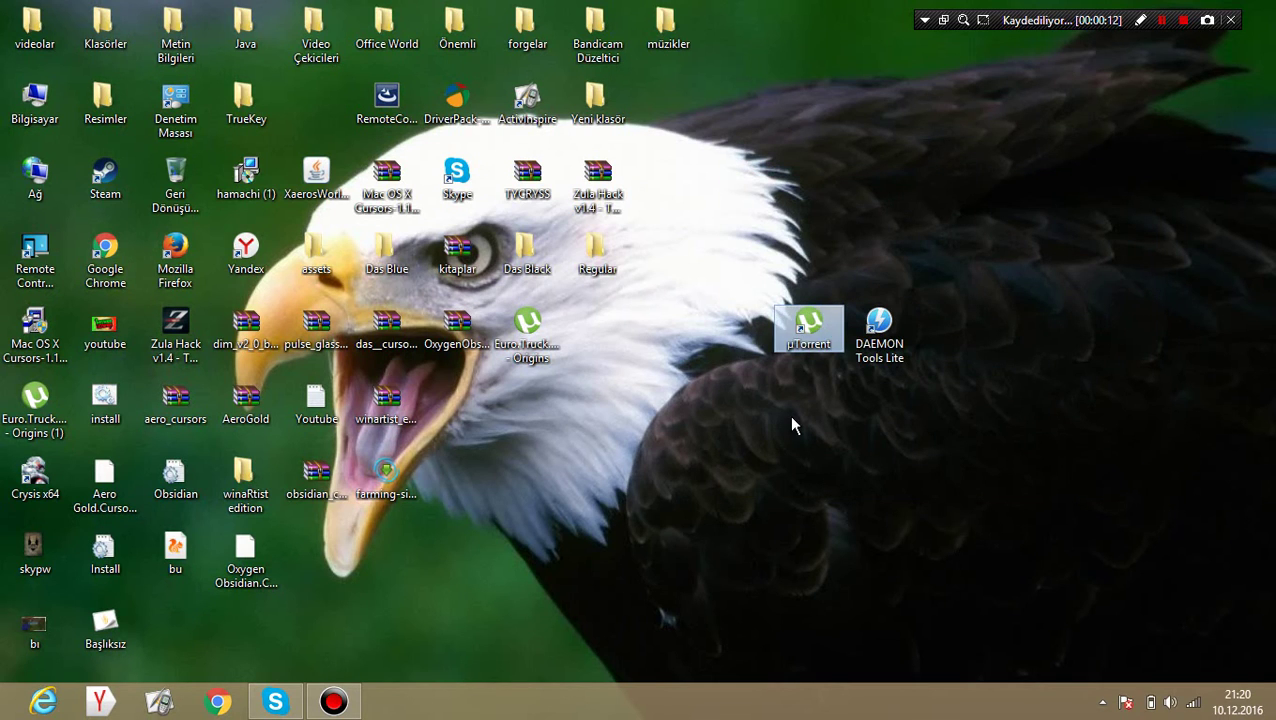
{"action": "left_click_drag", "start_coordinate": [748, 455], "coordinate": [968, 302]}
{"action": "left_click_drag", "start_coordinate": [1156, 182], "coordinate": [675, 531]}
{"action": "left_click", "coordinate": [812, 328]}
{"action": "left_click_drag", "start_coordinate": [869, 276], "coordinate": [769, 408]}
{"action": "left_click_drag", "start_coordinate": [893, 430], "coordinate": [889, 276]}
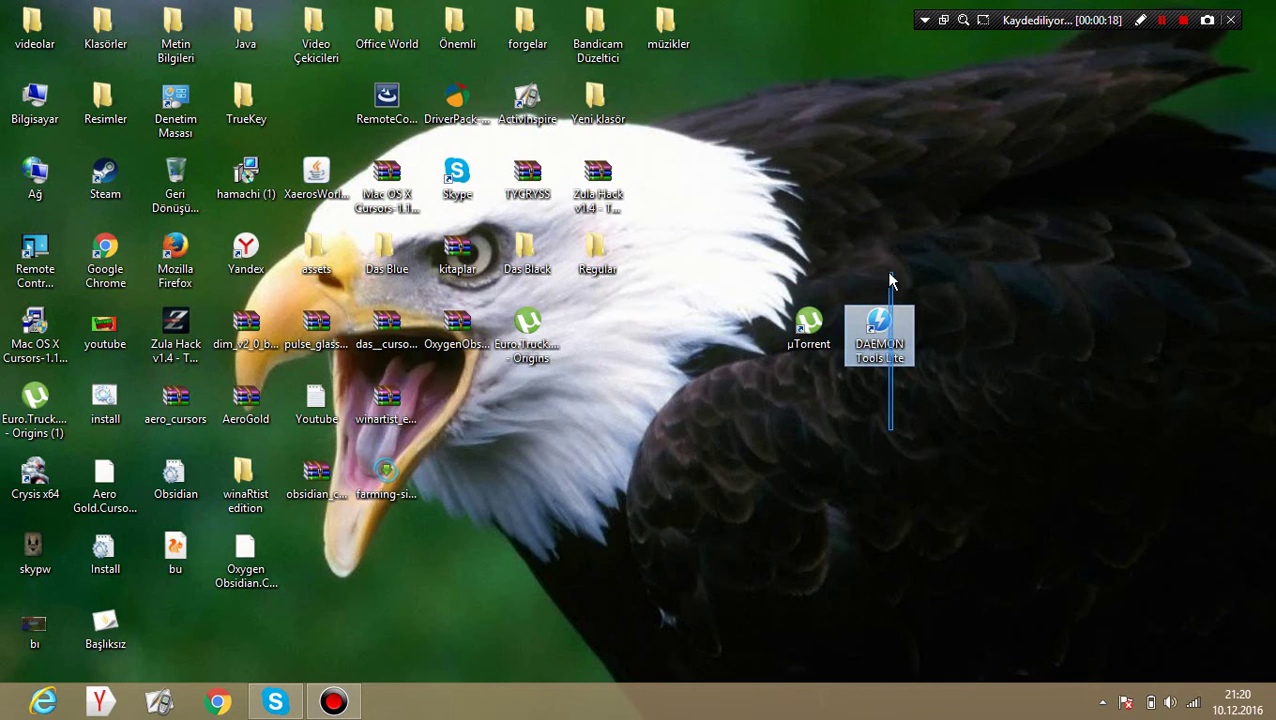
{"action": "left_click", "coordinate": [845, 420]}
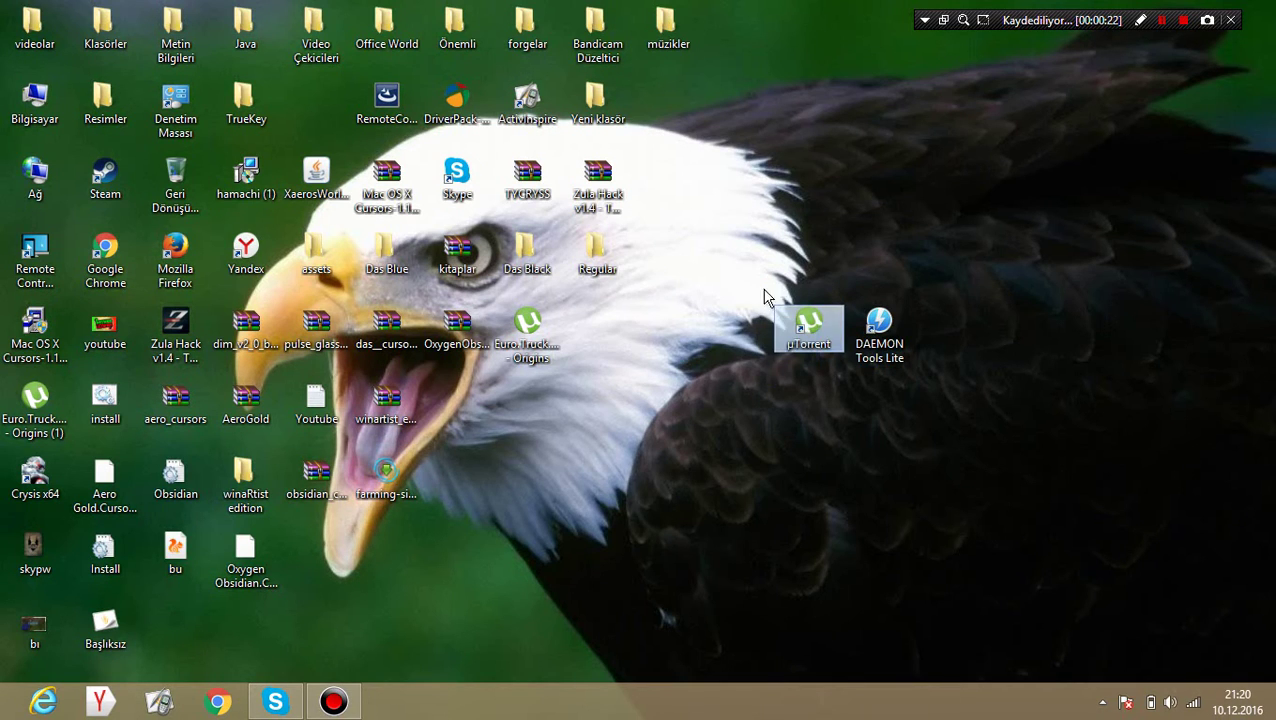
{"action": "left_click_drag", "start_coordinate": [788, 268], "coordinate": [622, 520]}
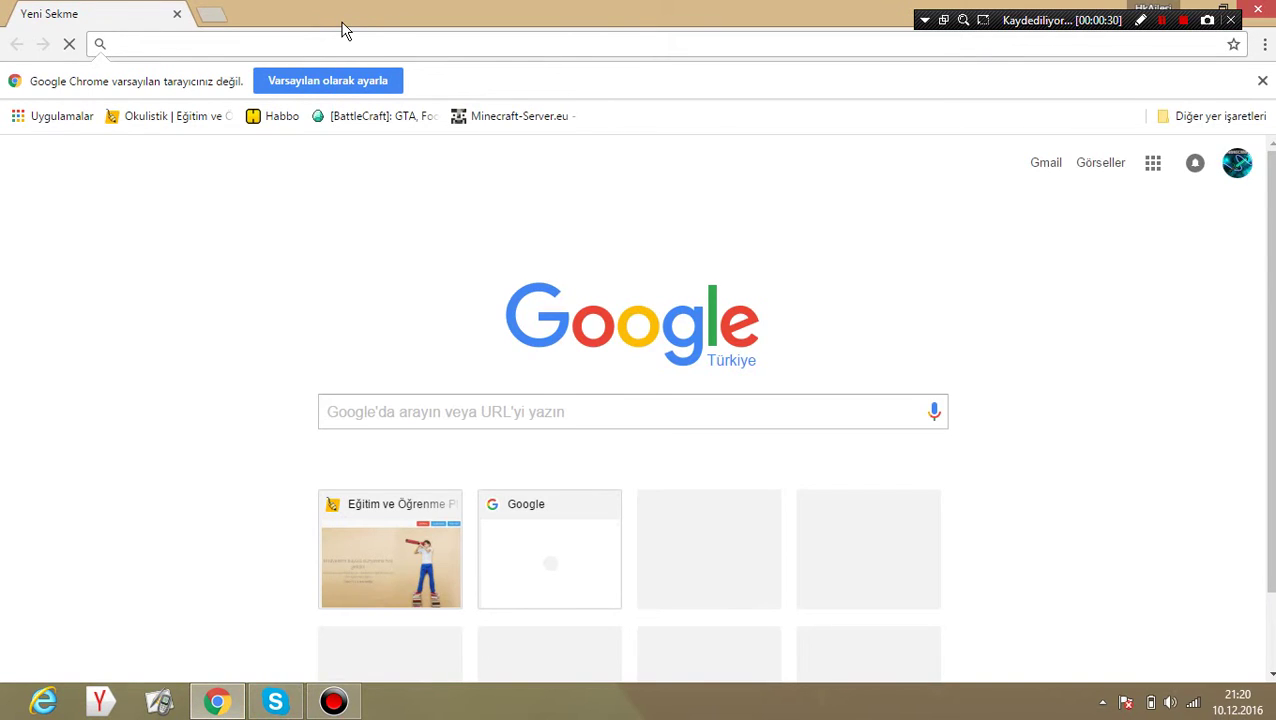
- Search the web for "utorrent indir" and open the Turkish page of the official µTorrent site
{"action": "type", "text": "utoor"}
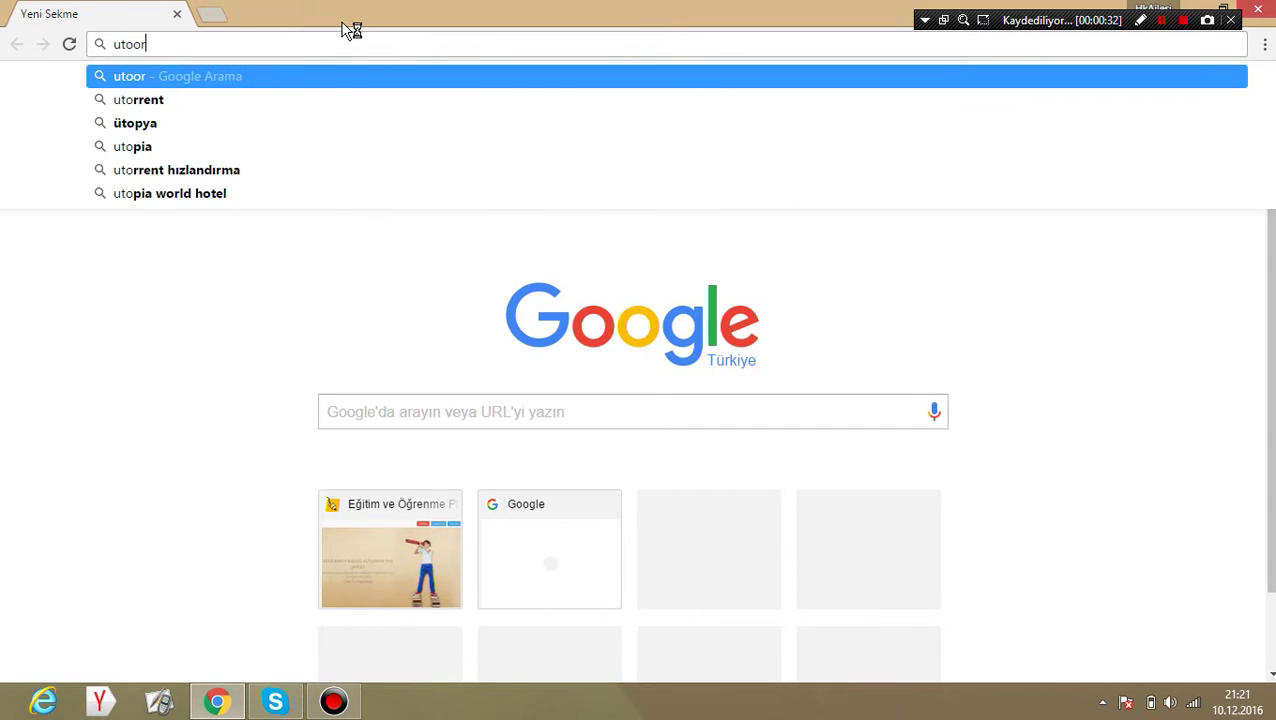
{"action": "key", "text": "BackSpace"}
{"action": "key", "text": "BackSpace"}
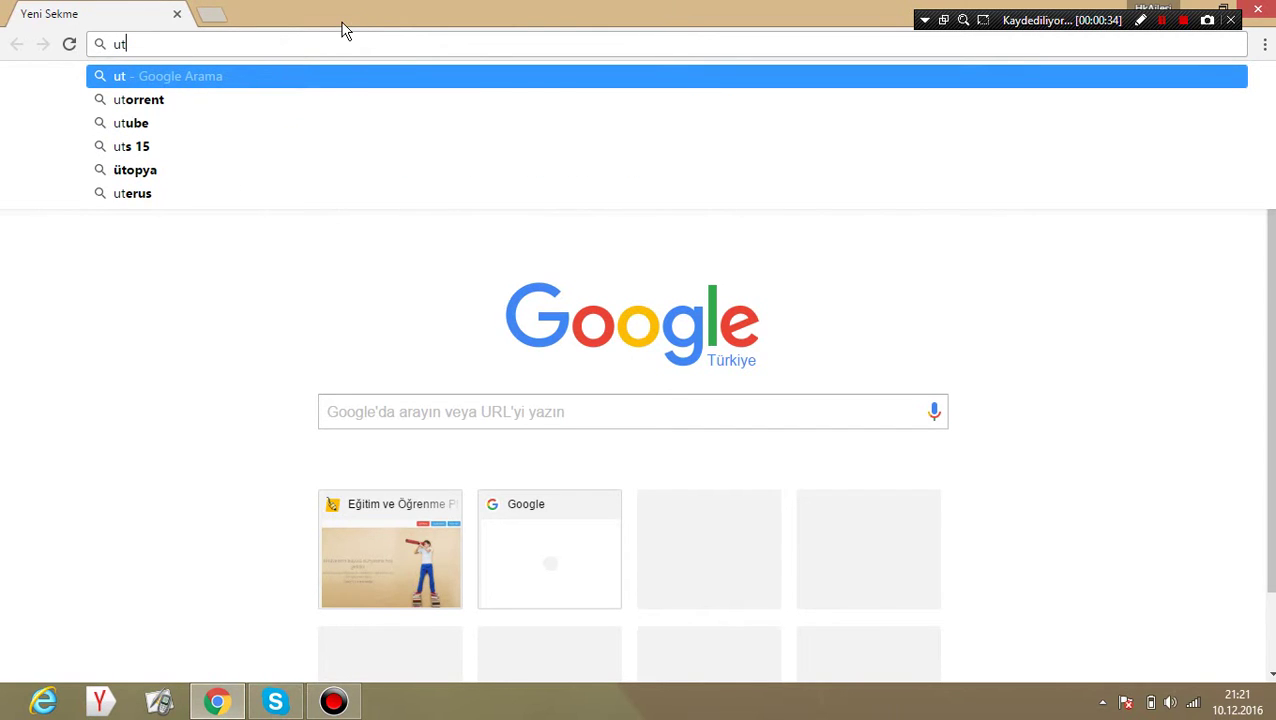
{"action": "type", "text": "orrent"}
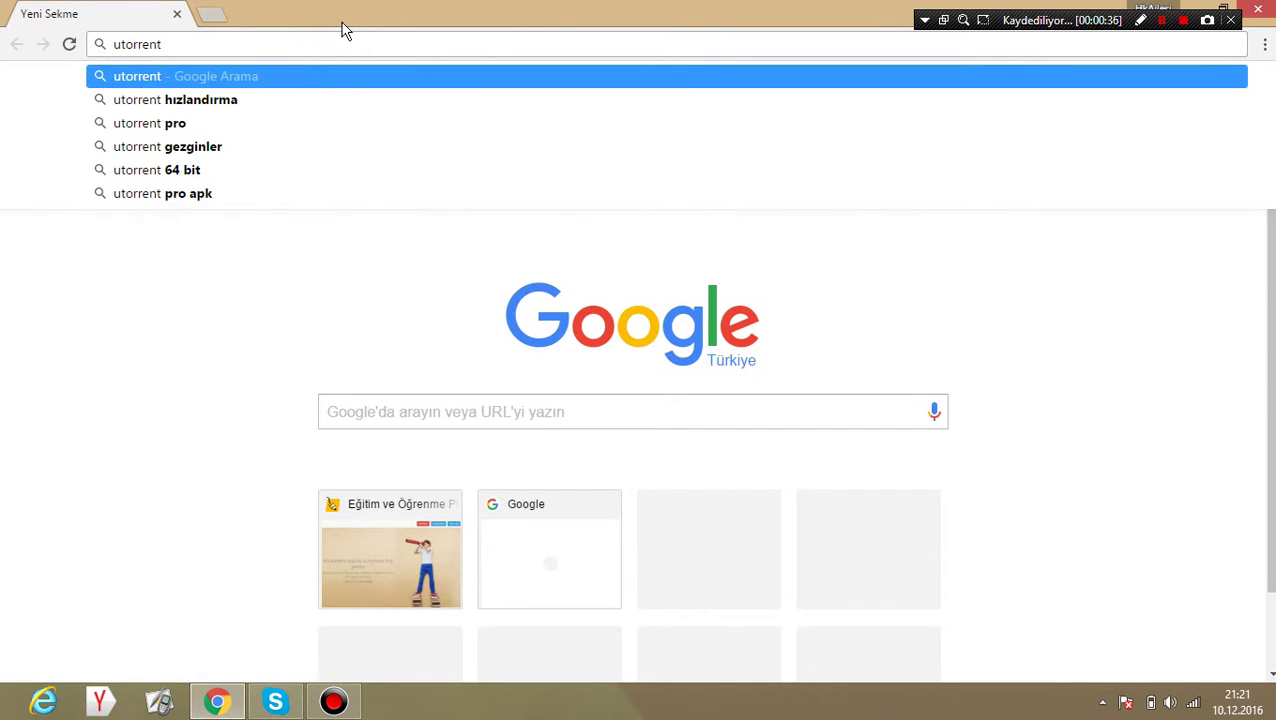
{"action": "type", "text": " indir"}
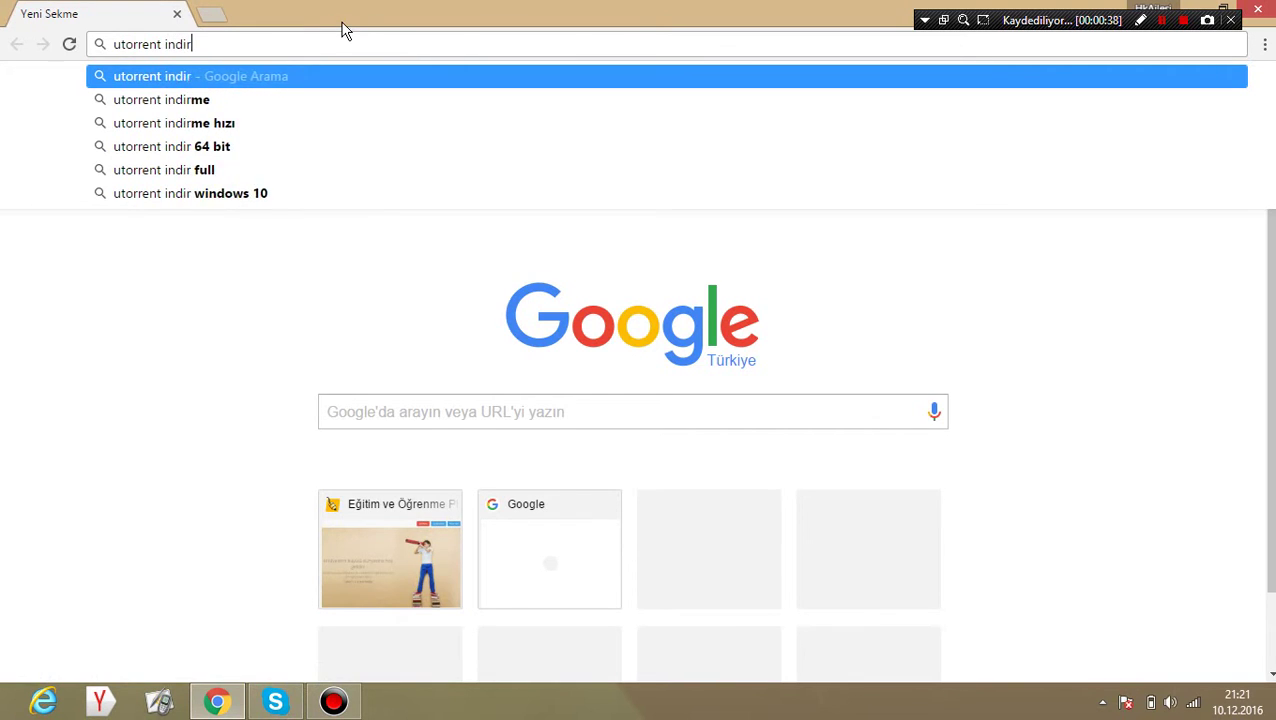
{"action": "key", "text": "Return"}
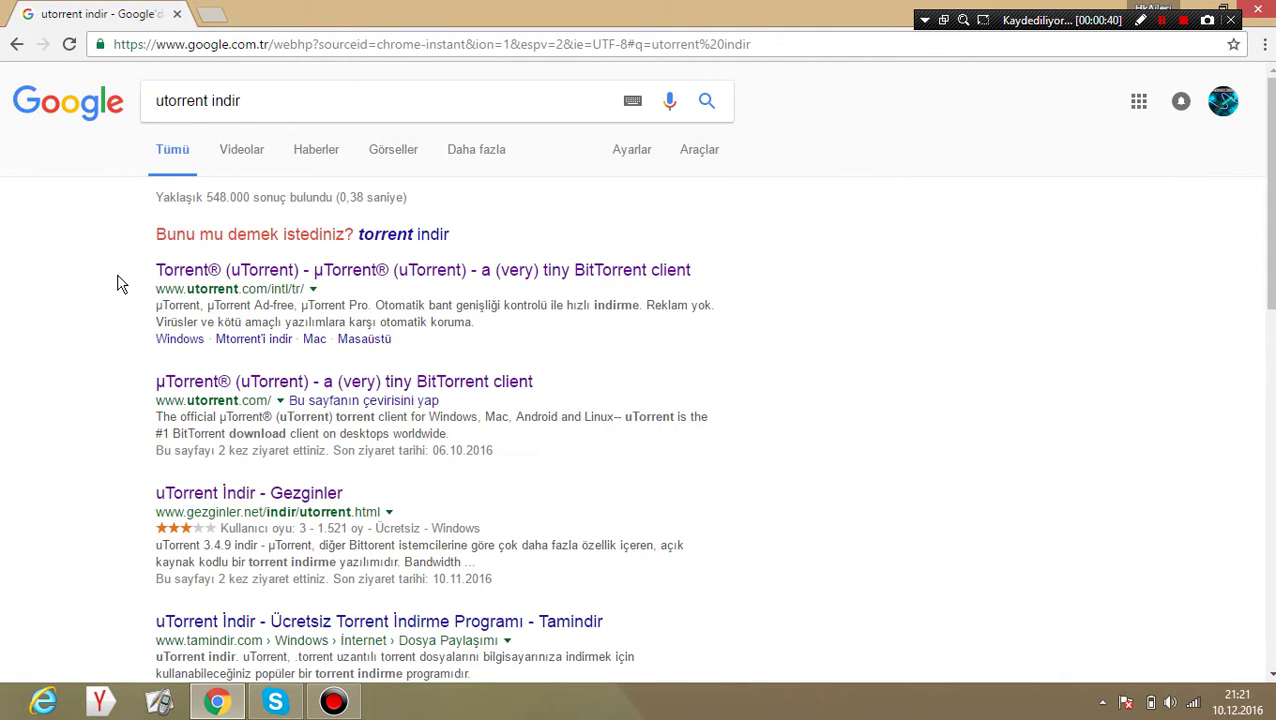
{"action": "mouse_move", "coordinate": [222, 283]}
{"action": "left_mouse_down"}
{"action": "mouse_move", "coordinate": [160, 268]}
{"action": "mouse_move", "coordinate": [236, 265]}
{"action": "mouse_move", "coordinate": [222, 275]}
{"action": "left_mouse_up"}
{"action": "left_click", "coordinate": [222, 275]}
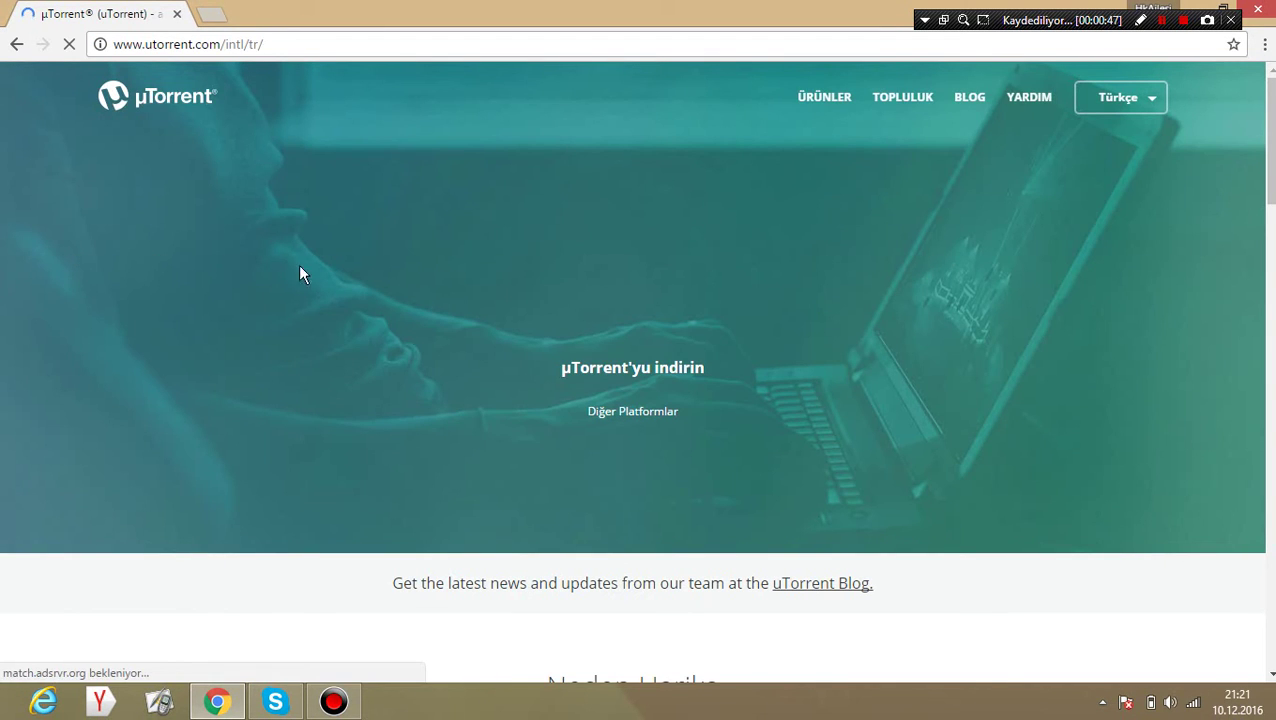
- Start downloading the free µTorrent installer for Windows and cancel the uTorrent (2).exe download
{"action": "left_click", "coordinate": [560, 372]}
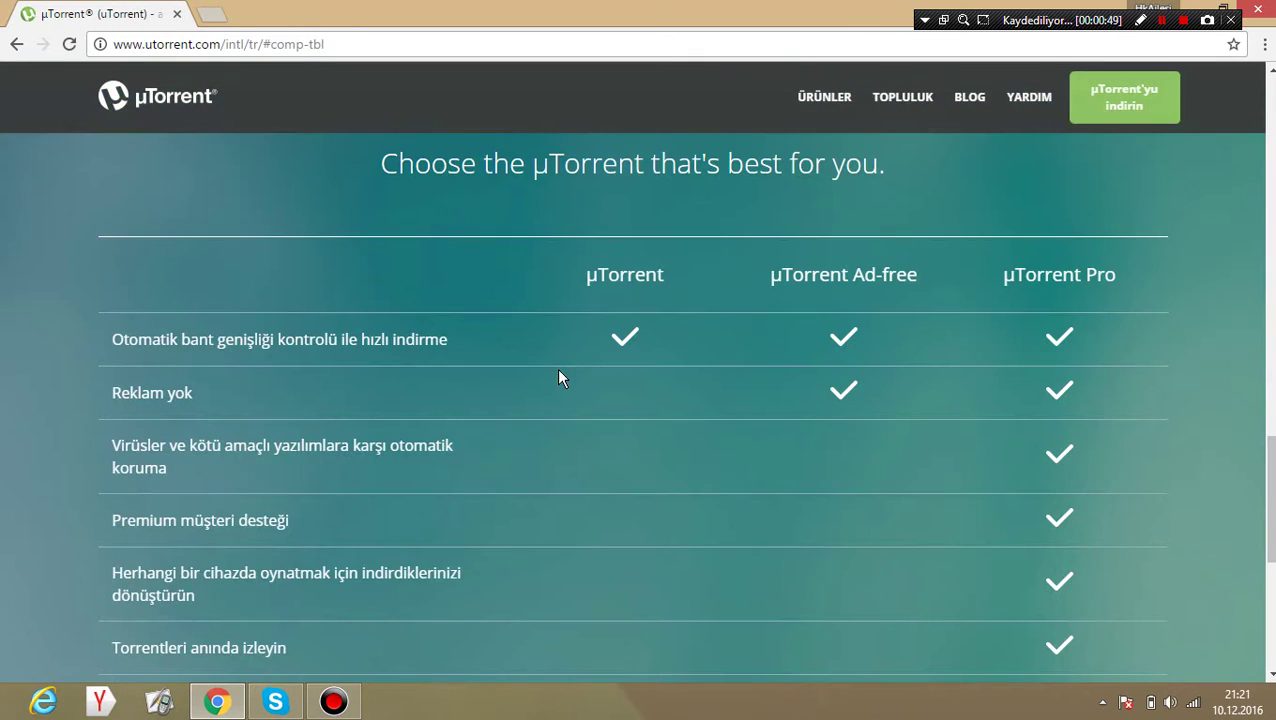
{"action": "scroll", "coordinate": [997, 270], "scroll_direction": "down", "scroll_amount": 4}
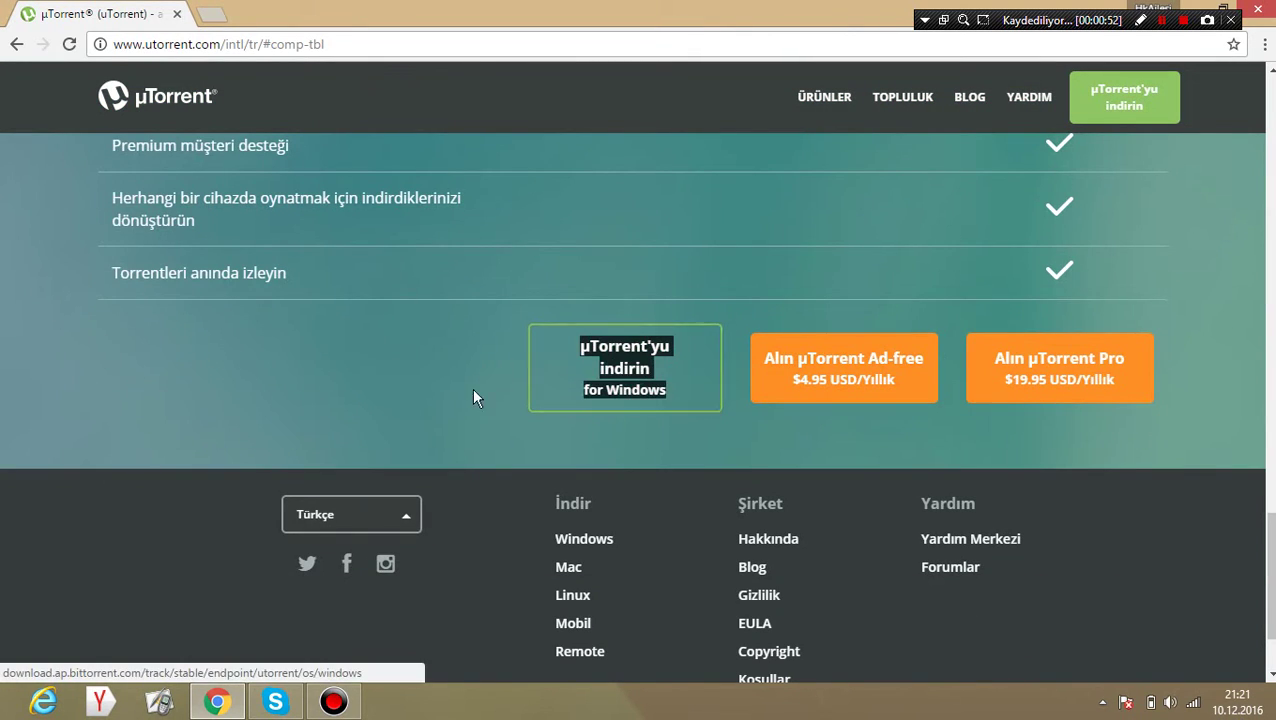
{"action": "scroll", "coordinate": [1059, 250], "scroll_direction": "up", "scroll_amount": 7}
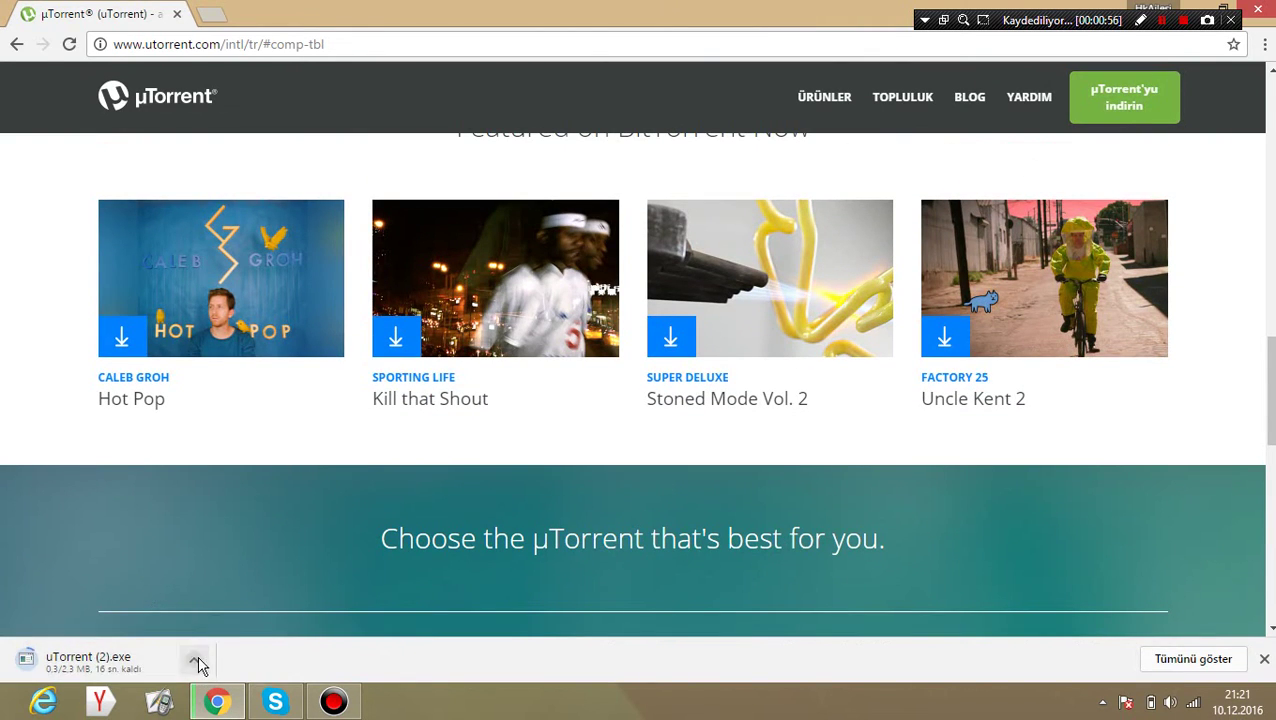
{"action": "left_click", "coordinate": [194, 660]}
{"action": "left_click", "coordinate": [205, 642]}
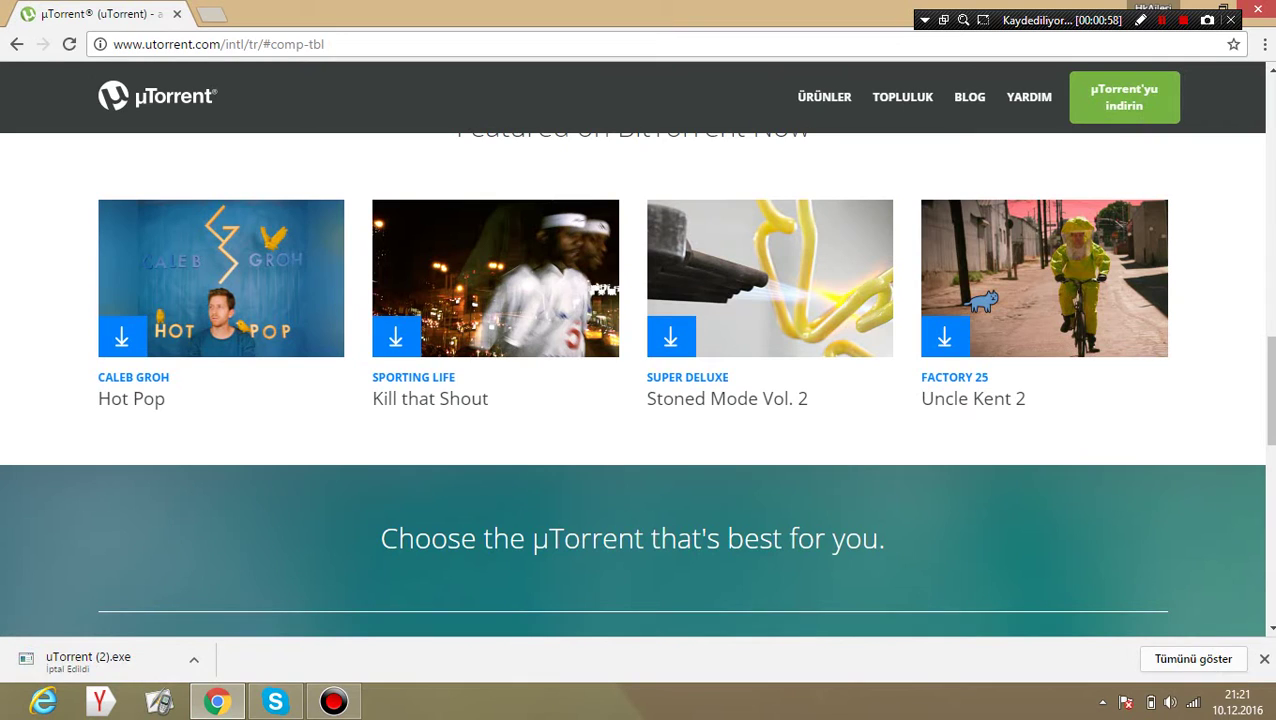
{"action": "left_click", "coordinate": [1265, 662]}
- Replace the µTorrent page with a new tab and search the web for "daemon tools indir 10.3"
{"action": "left_click", "coordinate": [211, 14]}
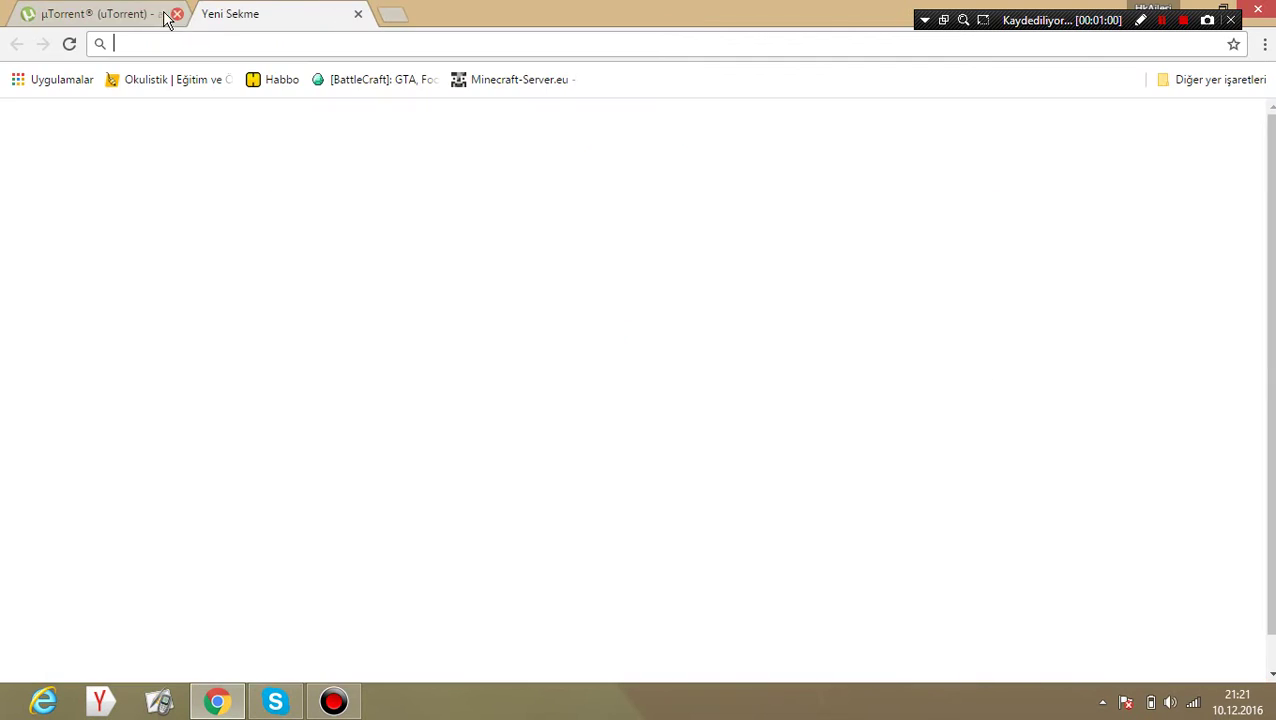
{"action": "left_click", "coordinate": [185, 15]}
{"action": "left_click", "coordinate": [182, 14]}
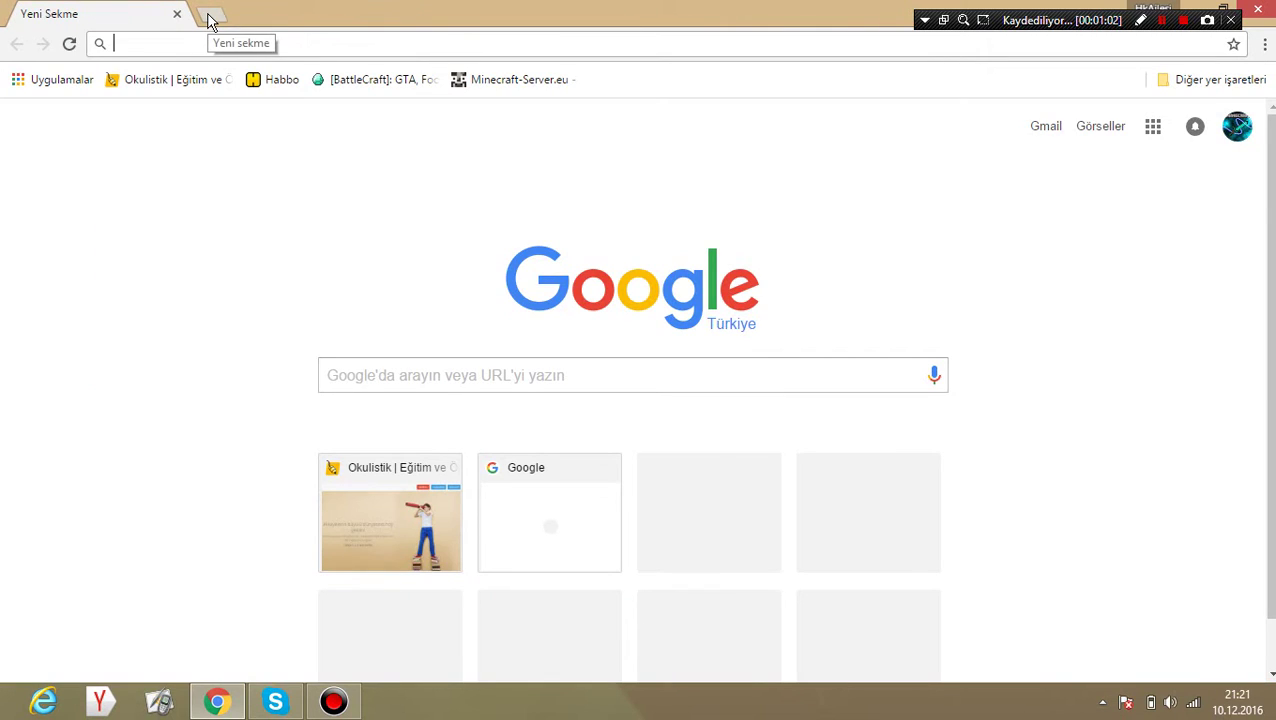
{"action": "type", "text": "daen"}
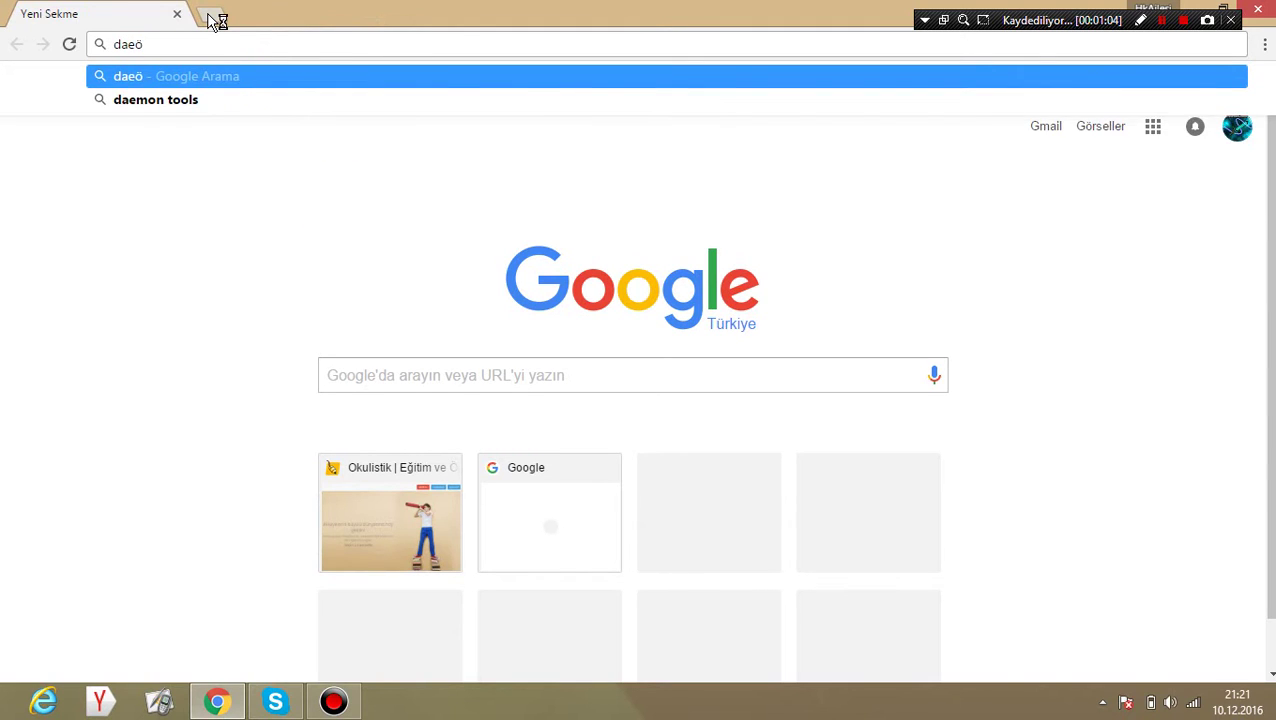
{"action": "key", "text": "BackSpace"}
{"action": "key", "text": "Down"}
{"action": "key", "text": "Down"}
{"action": "key", "text": "Down"}
{"action": "key", "text": "Return"}
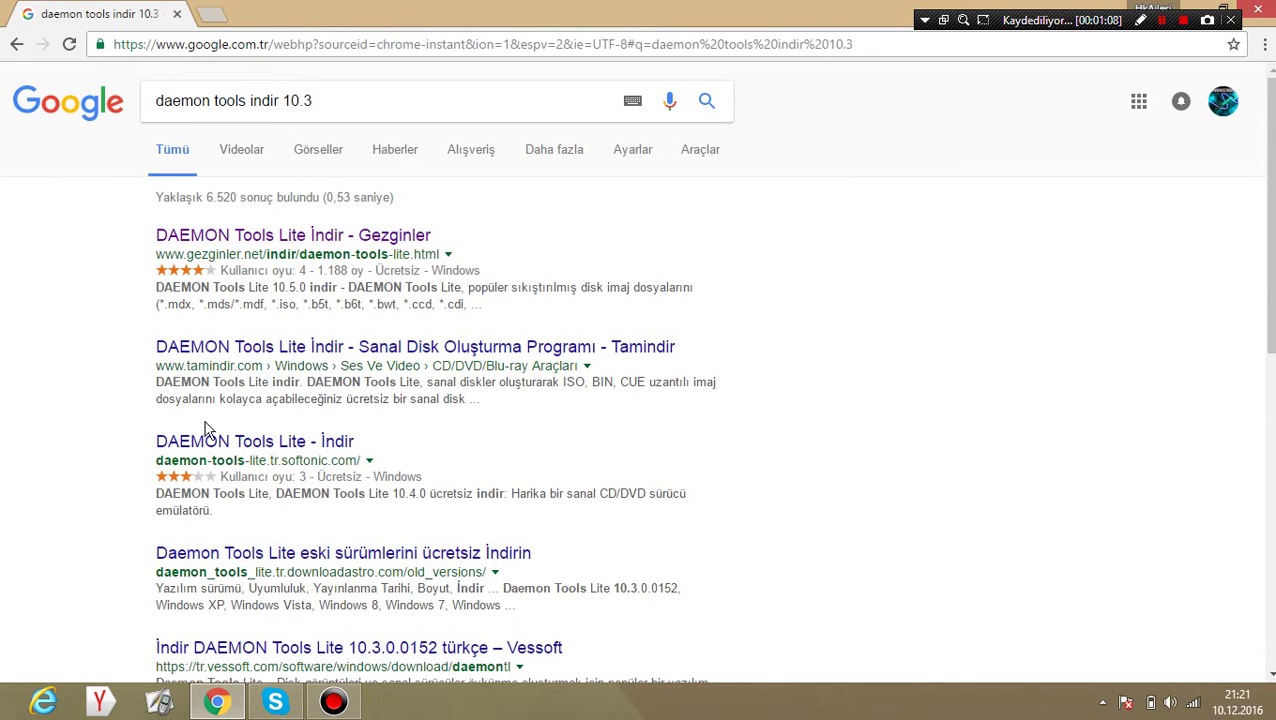
- Highlight the Vessoft search result for DAEMON Tools Lite 10.3.0.0152 and close the browser
{"action": "left_click", "coordinate": [175, 441]}
{"action": "scroll", "coordinate": [125, 466], "scroll_direction": "down", "scroll_amount": 2}
{"action": "left_click_drag", "start_coordinate": [157, 461], "coordinate": [590, 464]}
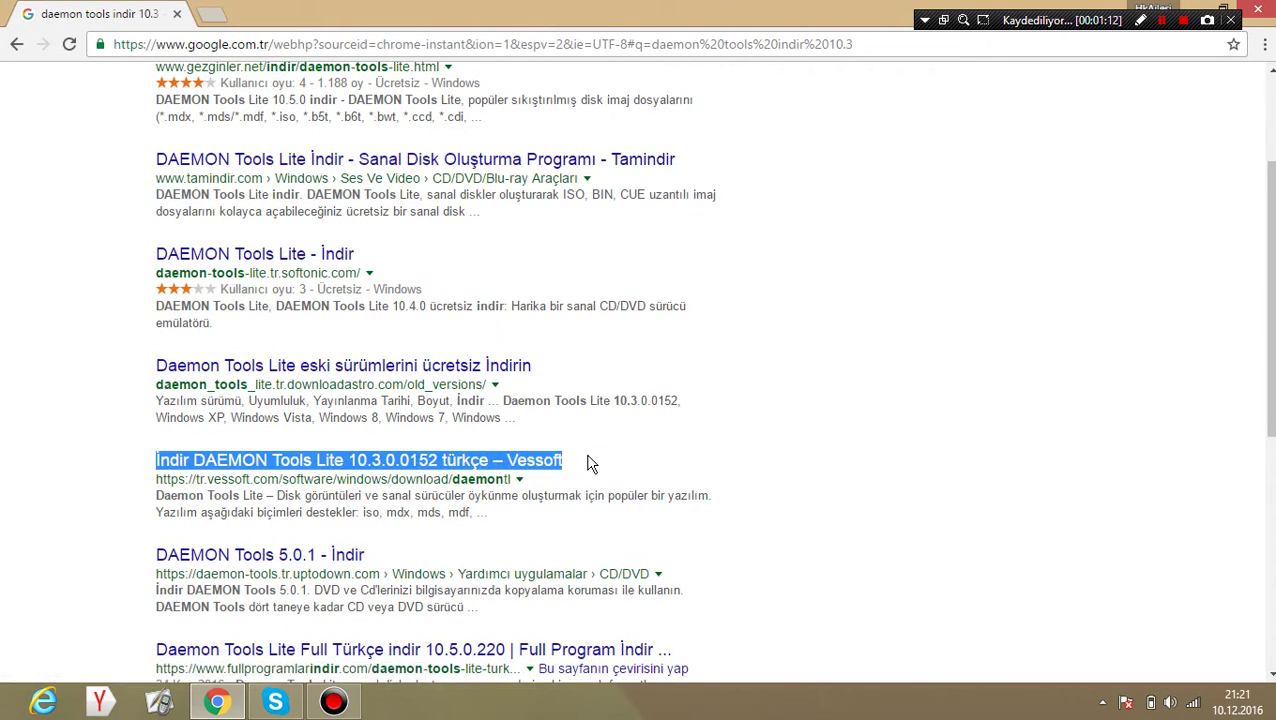
{"action": "left_click", "coordinate": [607, 445]}
{"action": "left_click", "coordinate": [1258, 13]}
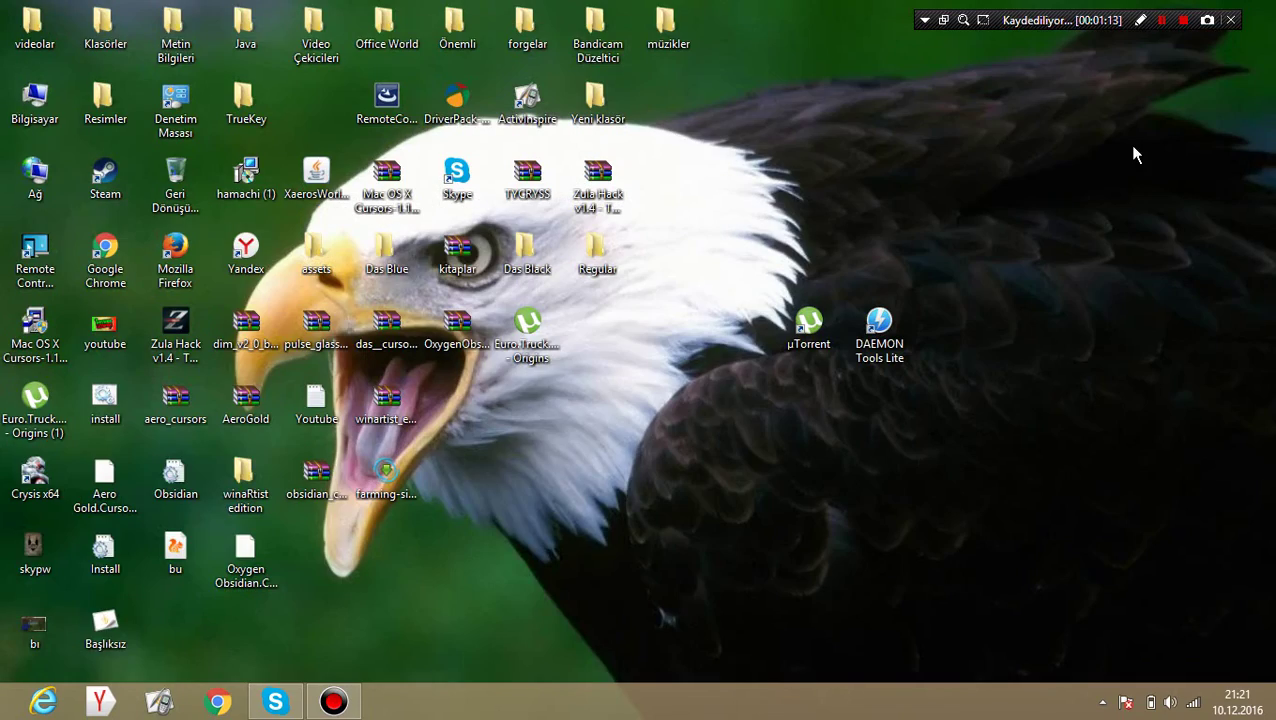
- Launch µTorrent from its desktop shortcut
{"action": "left_click", "coordinate": [807, 330]}
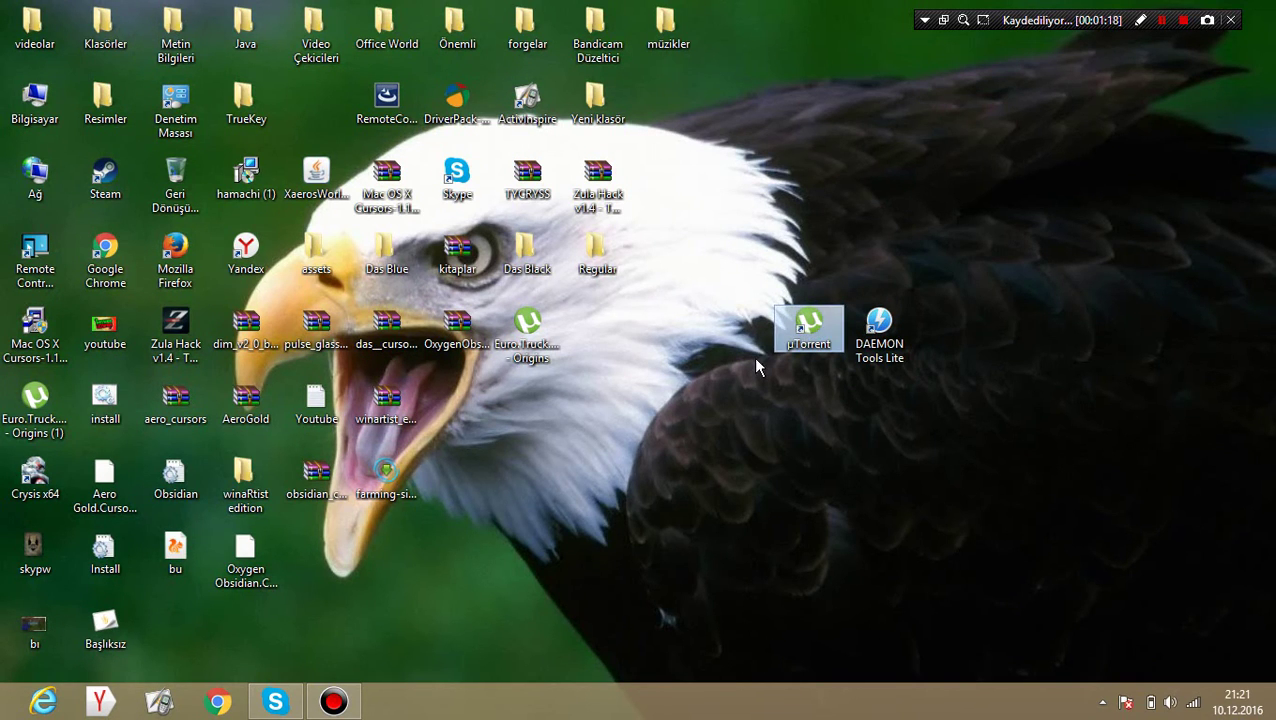
{"action": "left_click", "coordinate": [770, 358]}
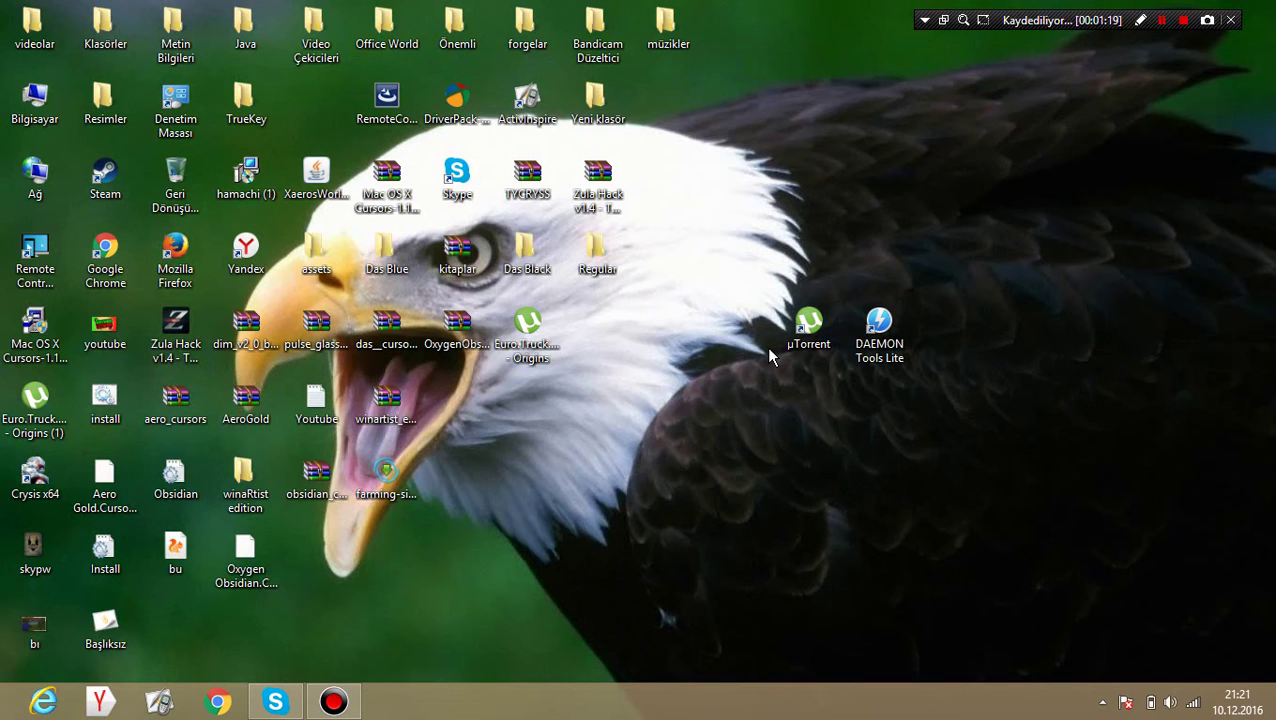
{"action": "right_click", "coordinate": [828, 340]}
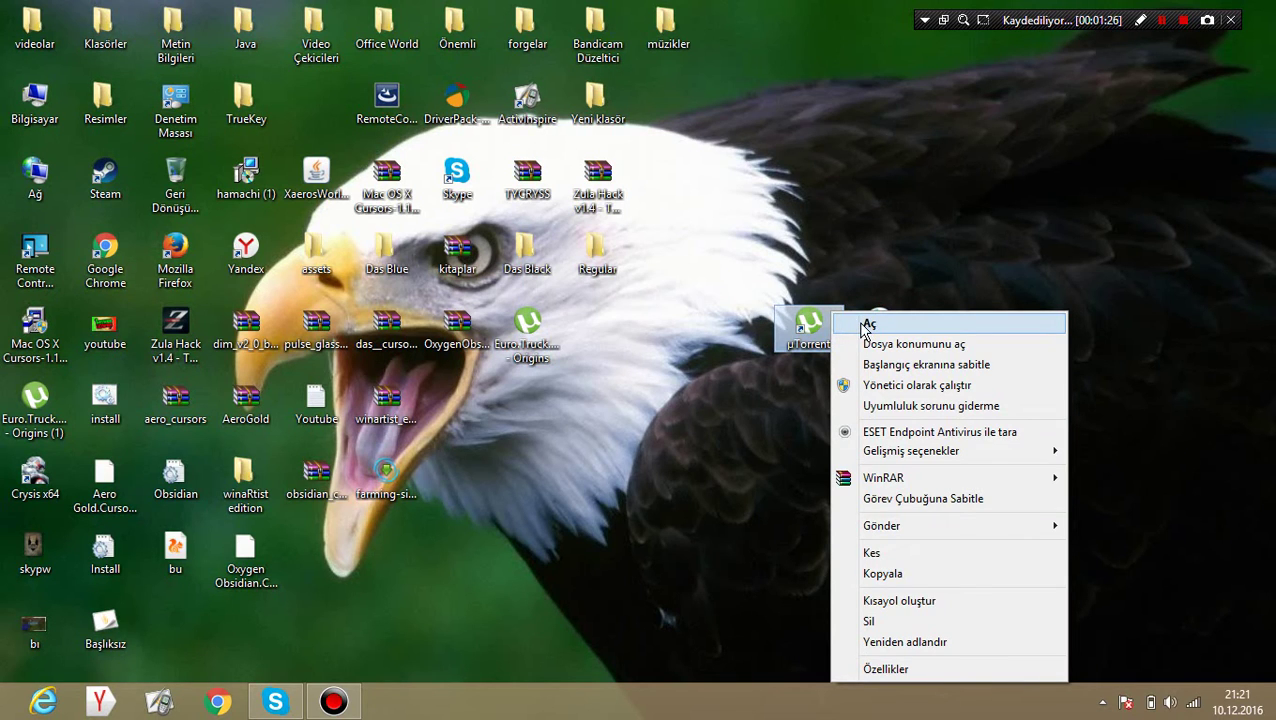
{"action": "left_click", "coordinate": [868, 328]}
{"action": "left_click_drag", "start_coordinate": [712, 480], "coordinate": [818, 330]}
{"action": "left_click_drag", "start_coordinate": [630, 10], "coordinate": [620, 0]}
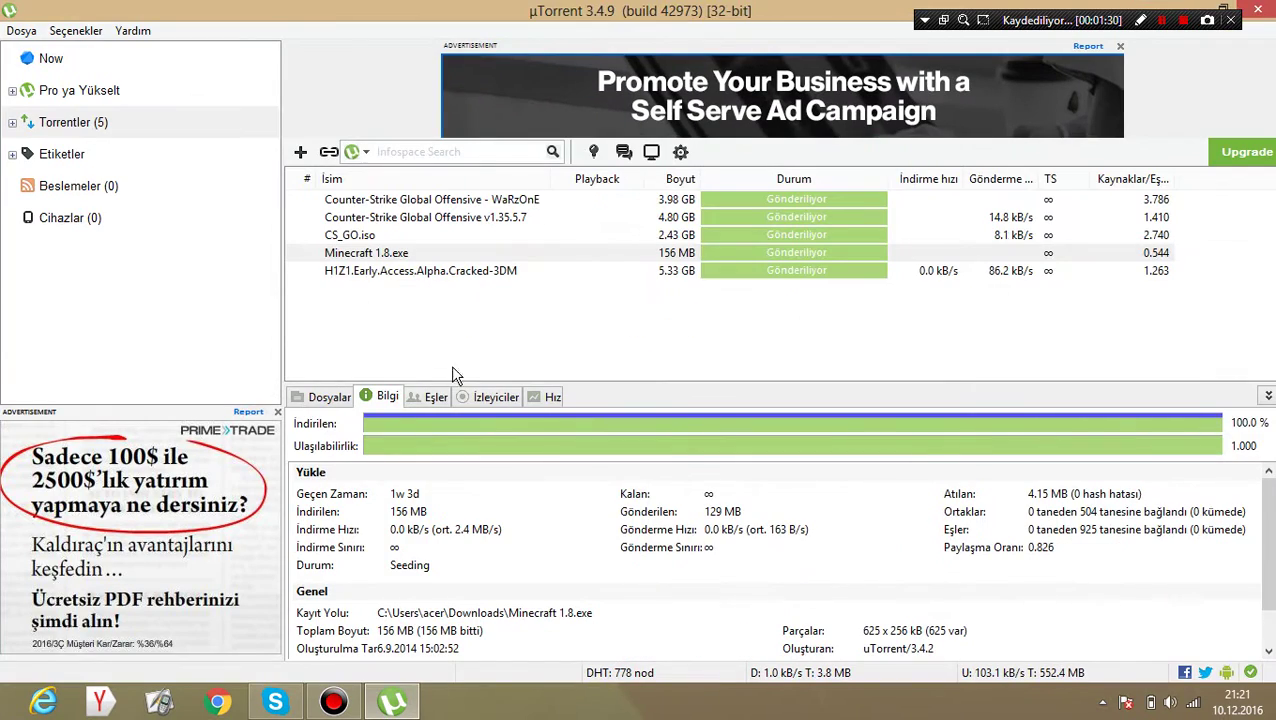
- Restore the maximized µTorrent window to a smaller size, enlarge and reposition it, and minimize it
{"action": "left_click_drag", "start_coordinate": [500, 10], "coordinate": [471, 113]}
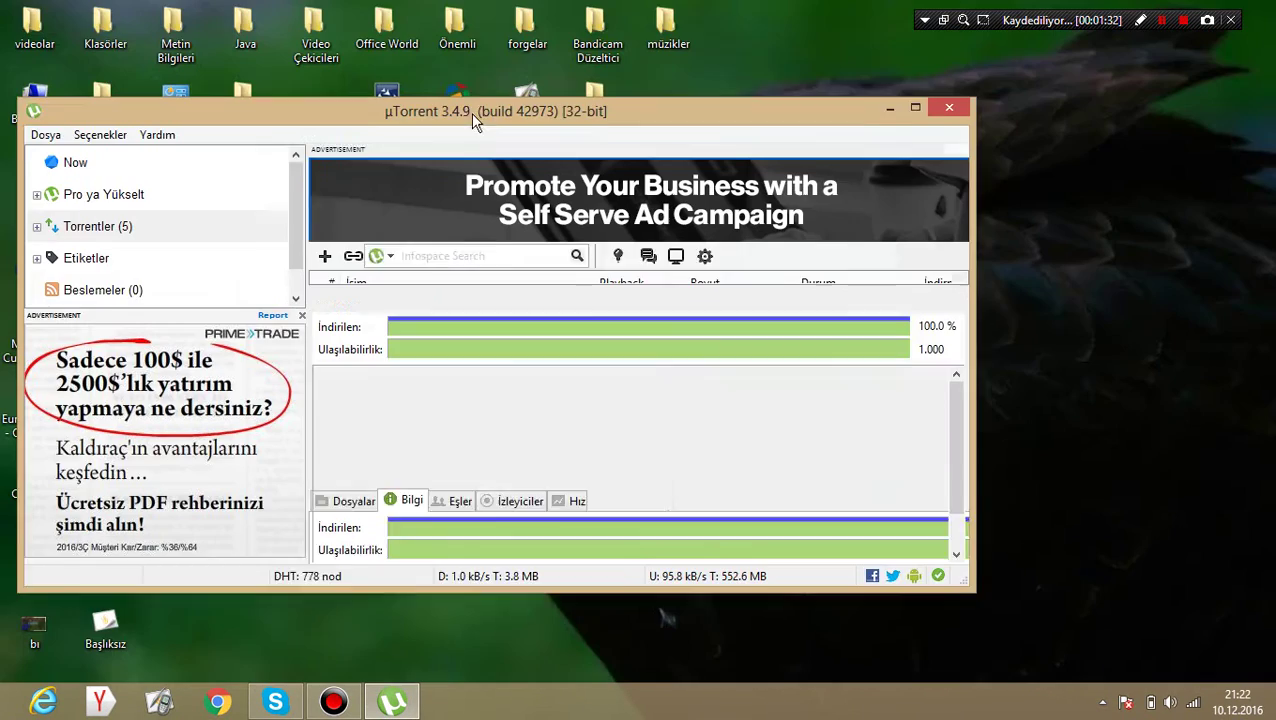
{"action": "left_click_drag", "start_coordinate": [481, 586], "coordinate": [481, 658]}
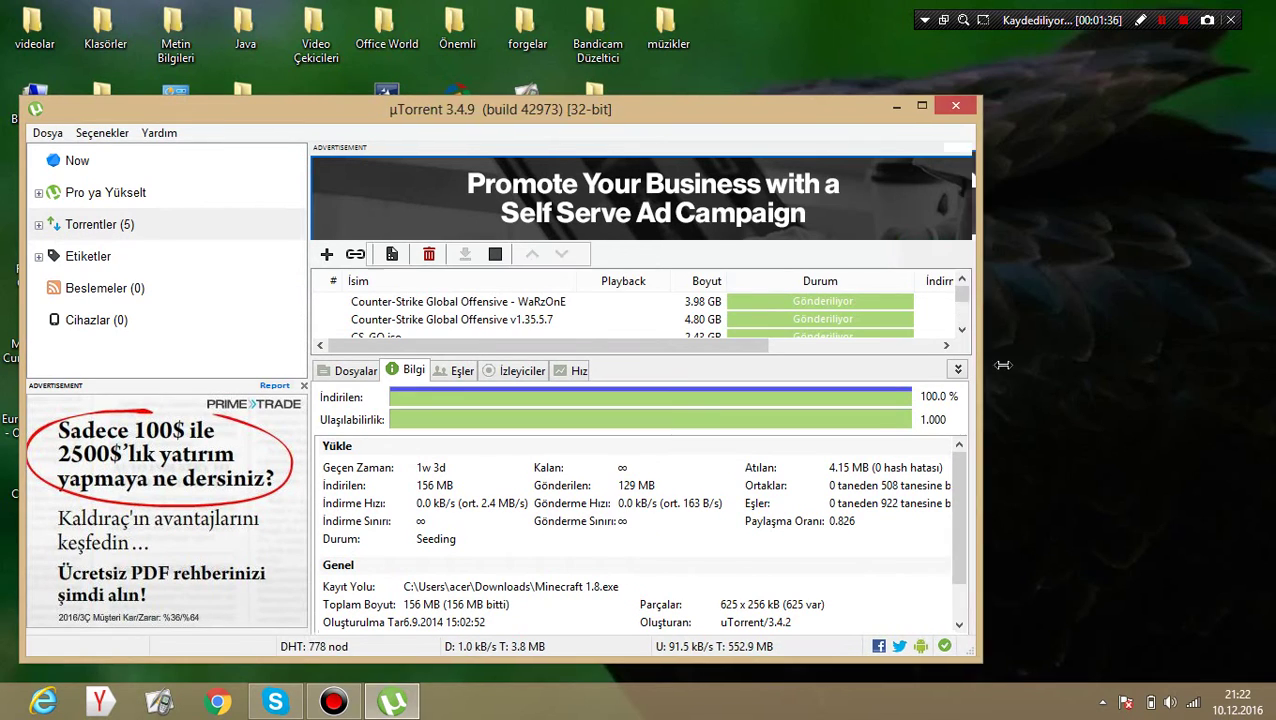
{"action": "left_click_drag", "start_coordinate": [976, 362], "coordinate": [1056, 362]}
{"action": "left_click_drag", "start_coordinate": [553, 98], "coordinate": [566, 27]}
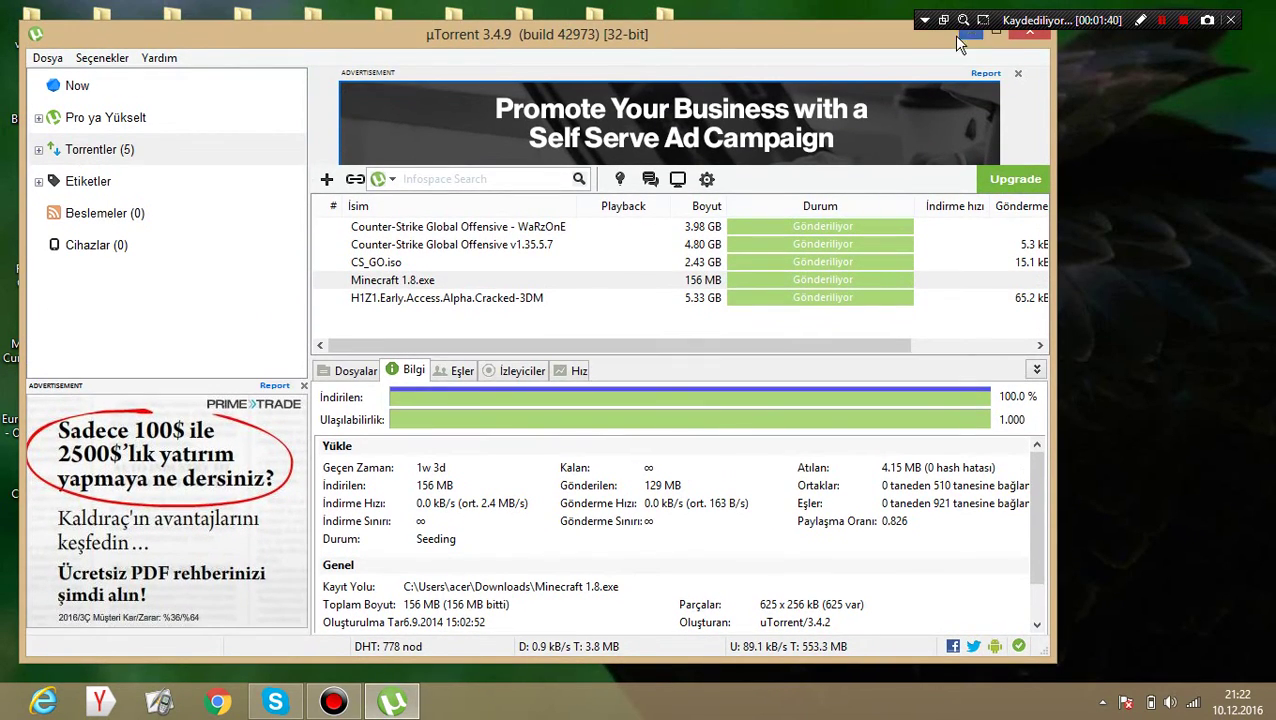
{"action": "left_click", "coordinate": [960, 35]}
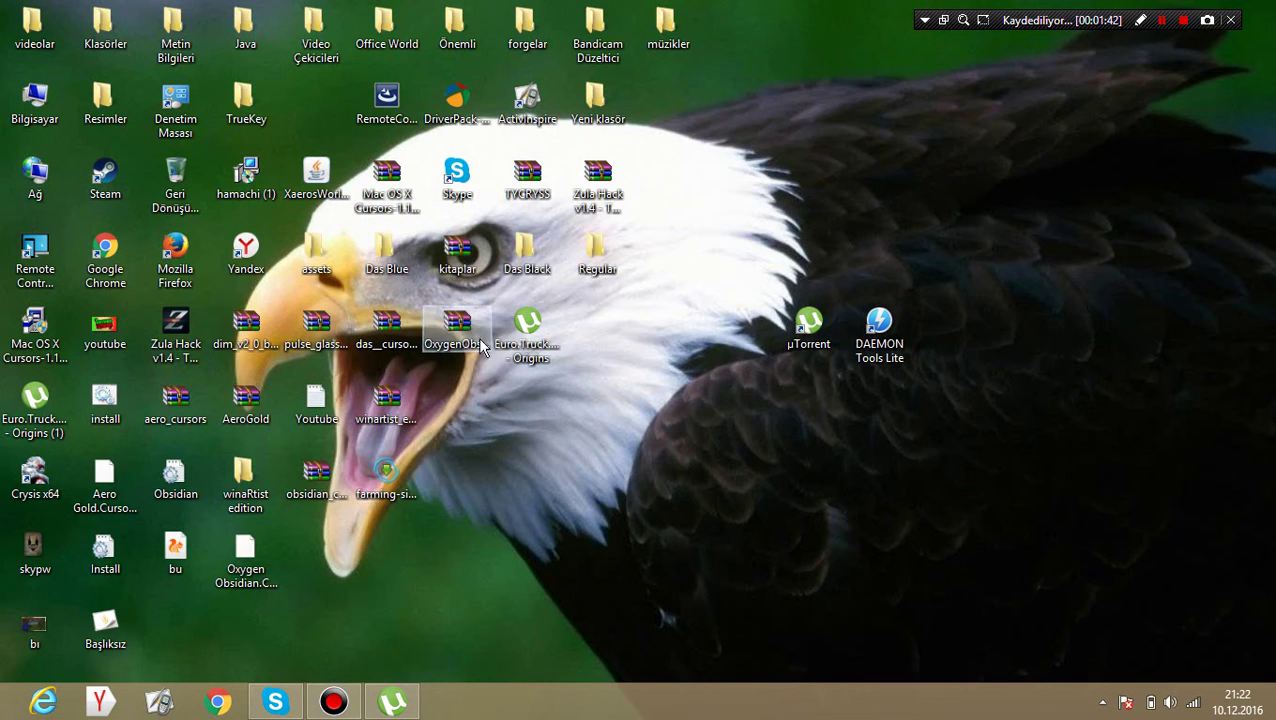
- Open the Euro.Truck.Simulator.2.Gold.Edition torrent file from the desktop and add it to µTorrent, saving to C:\Users\acer\Downloads\
{"action": "left_click_drag", "start_coordinate": [660, 410], "coordinate": [575, 392]}
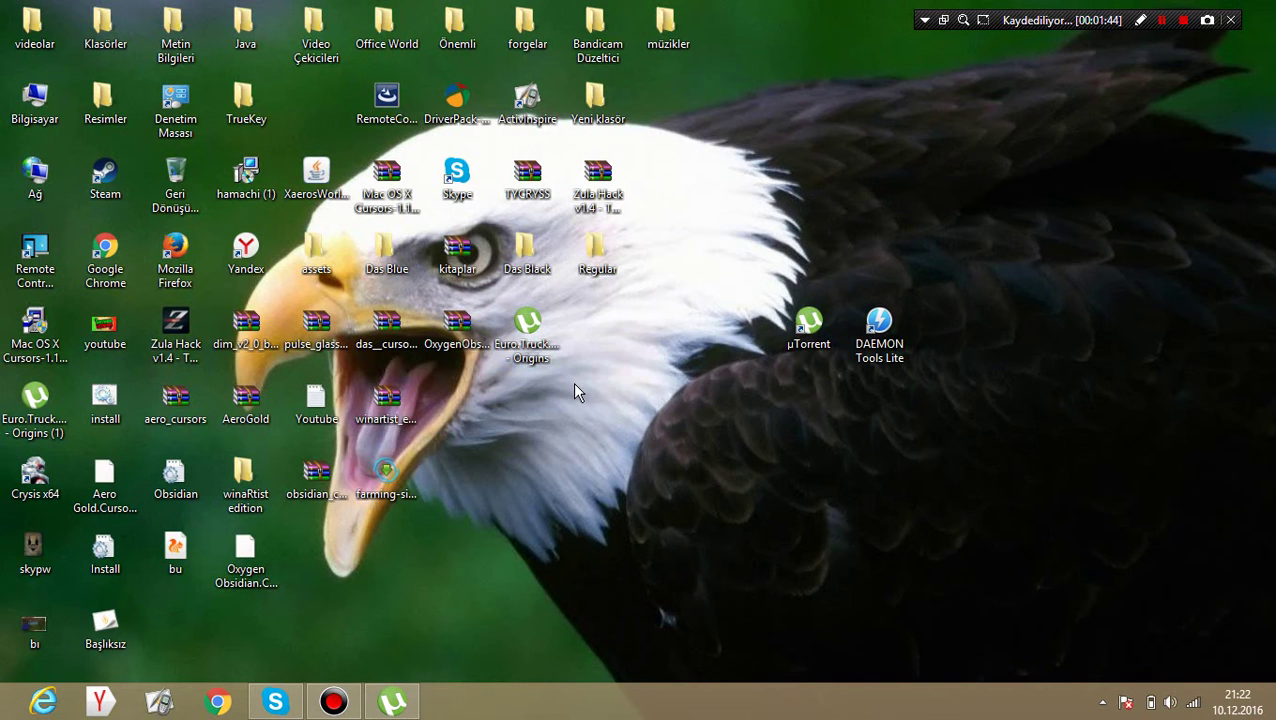
{"action": "left_click", "coordinate": [515, 338]}
{"action": "left_click", "coordinate": [591, 433]}
{"action": "left_click", "coordinate": [503, 390]}
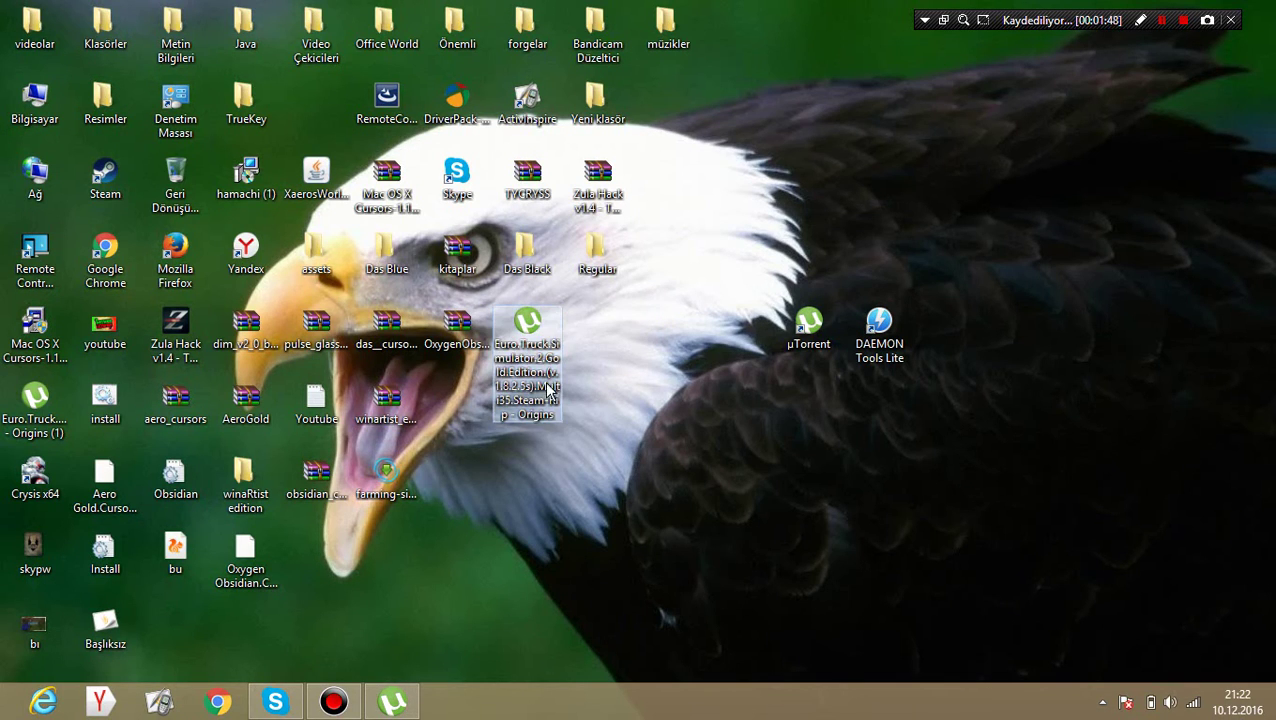
{"action": "right_click", "coordinate": [533, 374]}
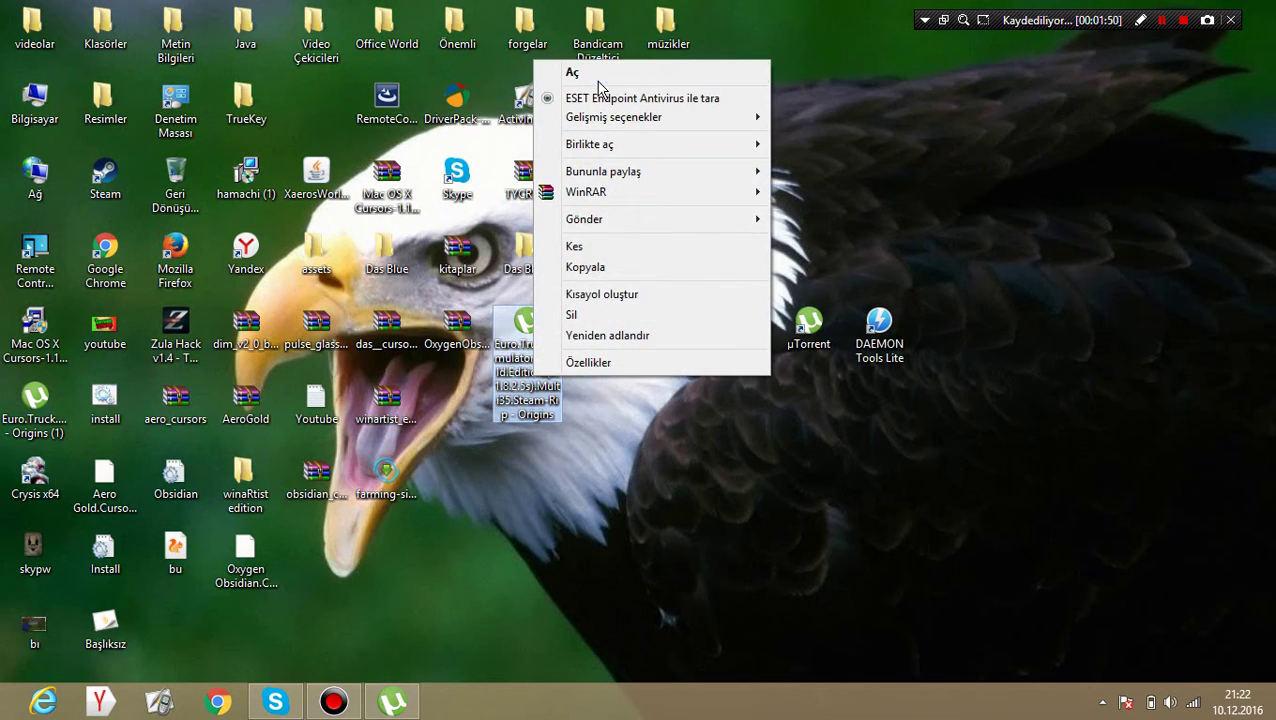
{"action": "left_click", "coordinate": [648, 449]}
{"action": "right_click", "coordinate": [515, 384]}
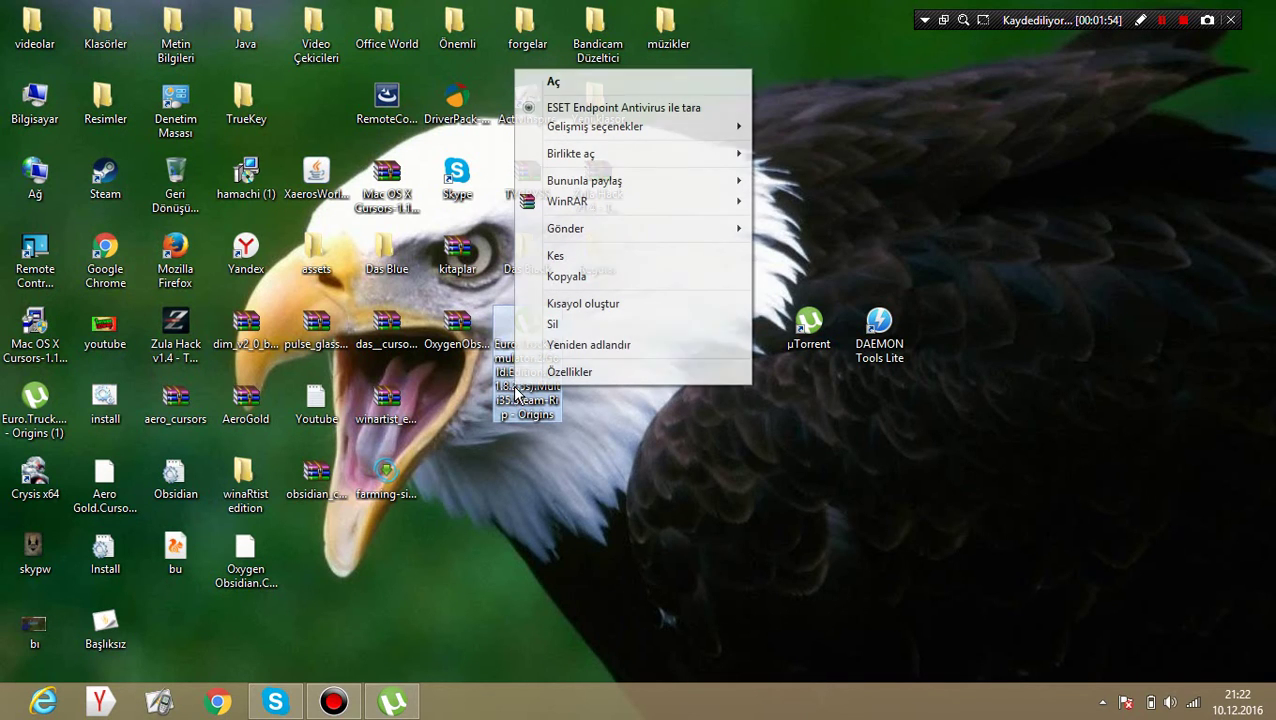
{"action": "left_click", "coordinate": [558, 85]}
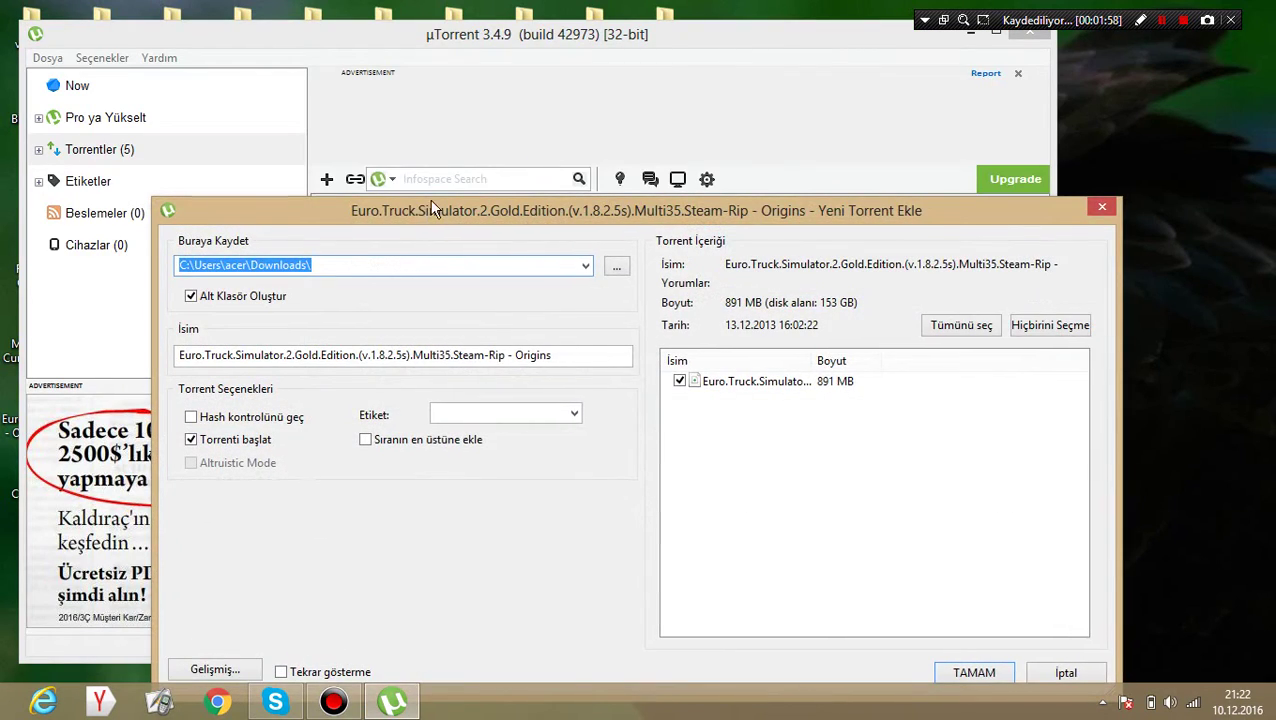
{"action": "left_click_drag", "start_coordinate": [433, 207], "coordinate": [436, 73]}
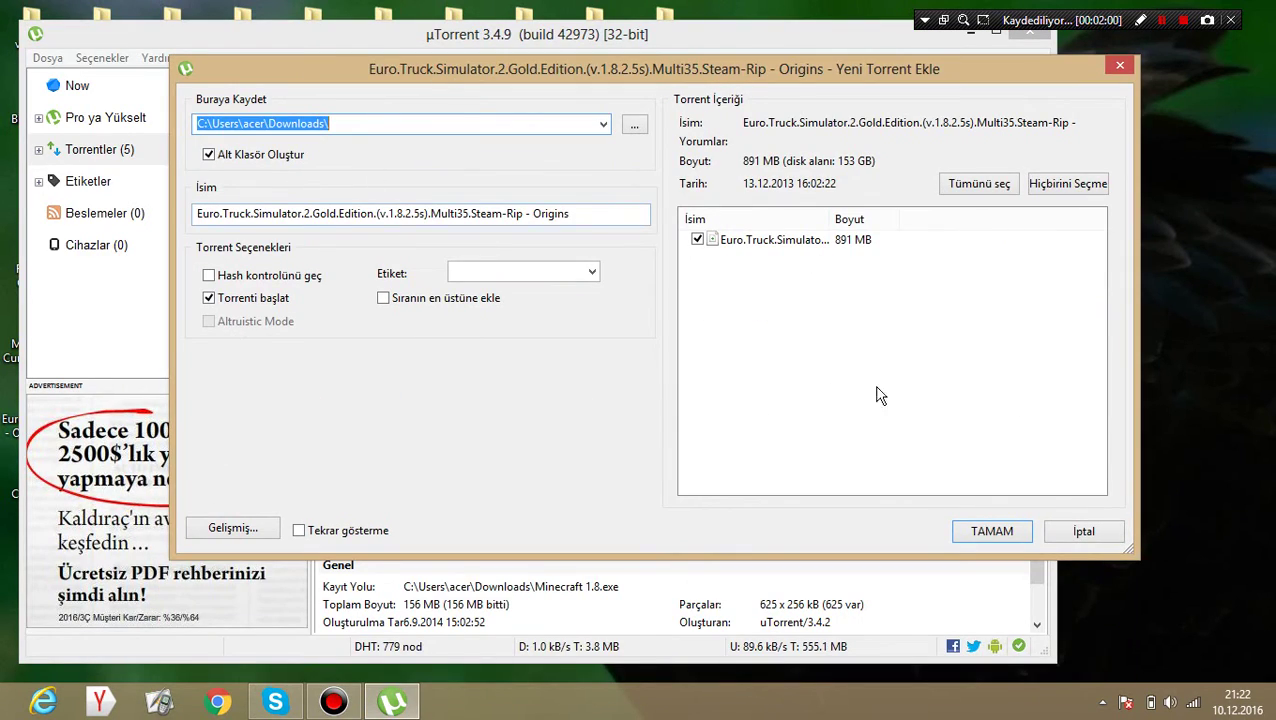
{"action": "left_click", "coordinate": [971, 535]}
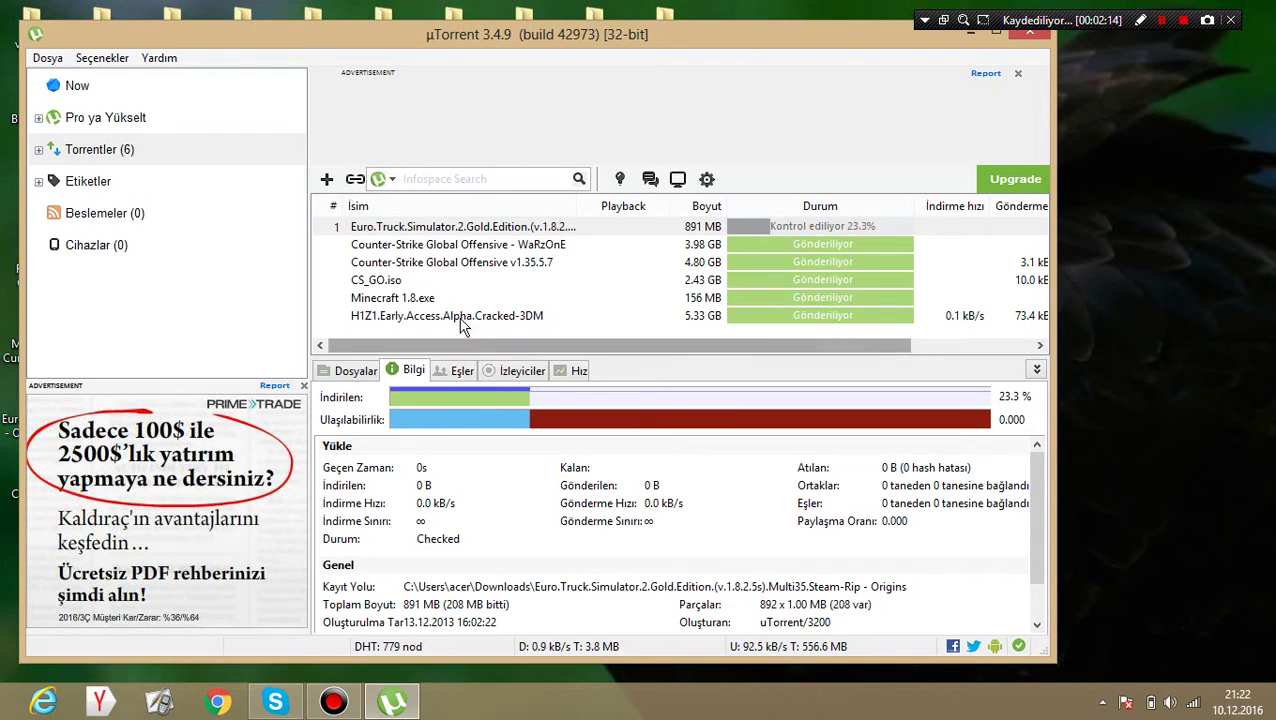
{"action": "left_click_drag", "start_coordinate": [471, 327], "coordinate": [430, 222]}
{"action": "left_click", "coordinate": [530, 335]}
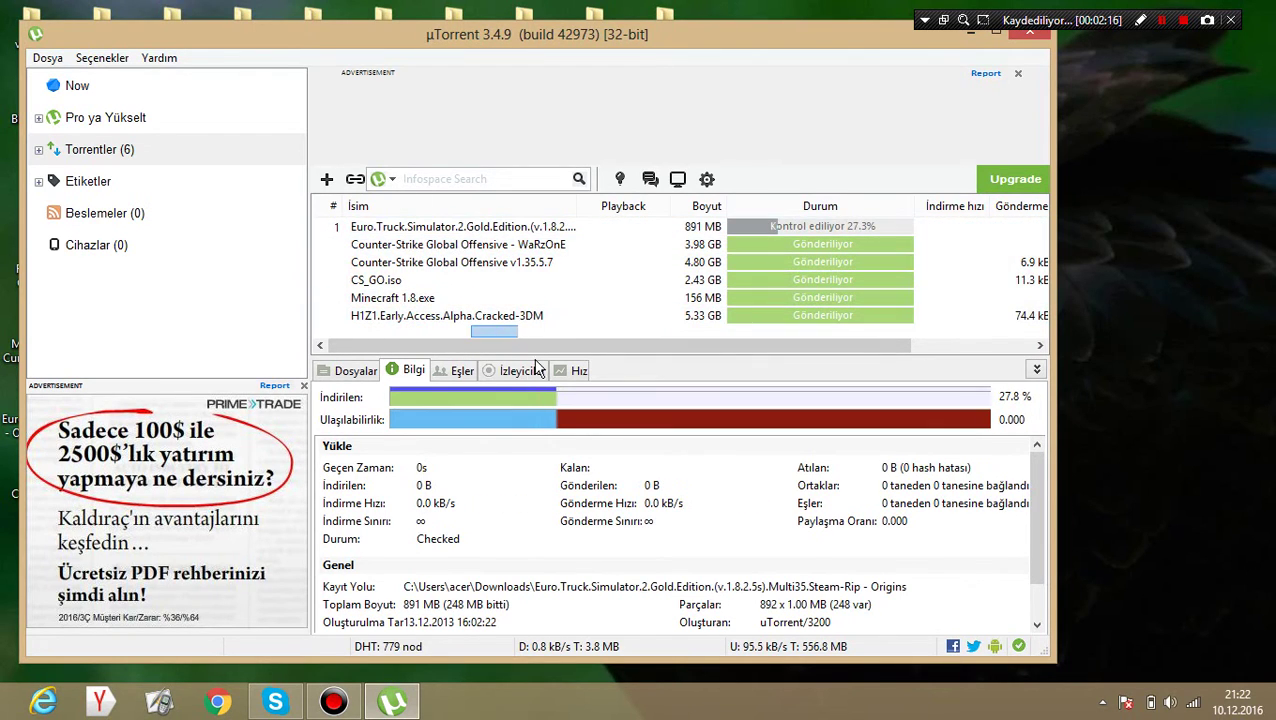
{"action": "left_click", "coordinate": [1161, 20]}
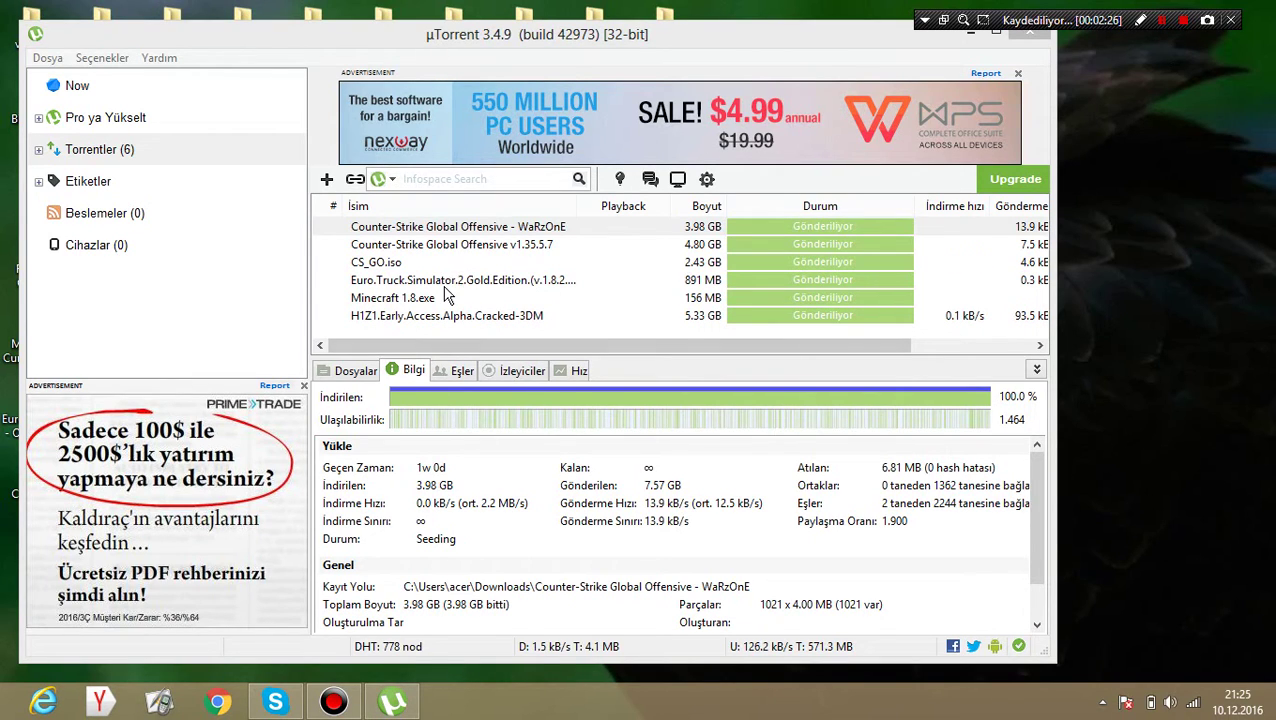
- Open the download folder of the Euro Truck Simulator 2 torrent, maximize it to view the ISO file, and close it
{"action": "left_click", "coordinate": [384, 282]}
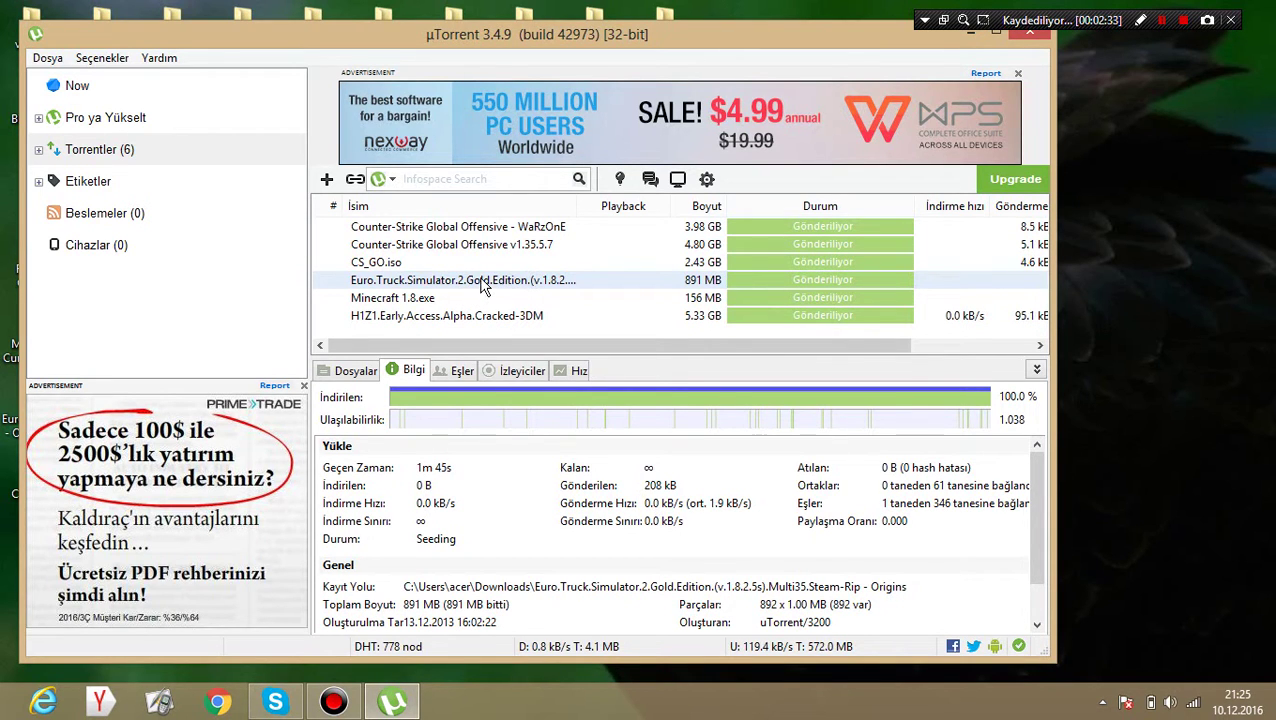
{"action": "double_click", "coordinate": [484, 286]}
{"action": "double_click", "coordinate": [678, 10]}
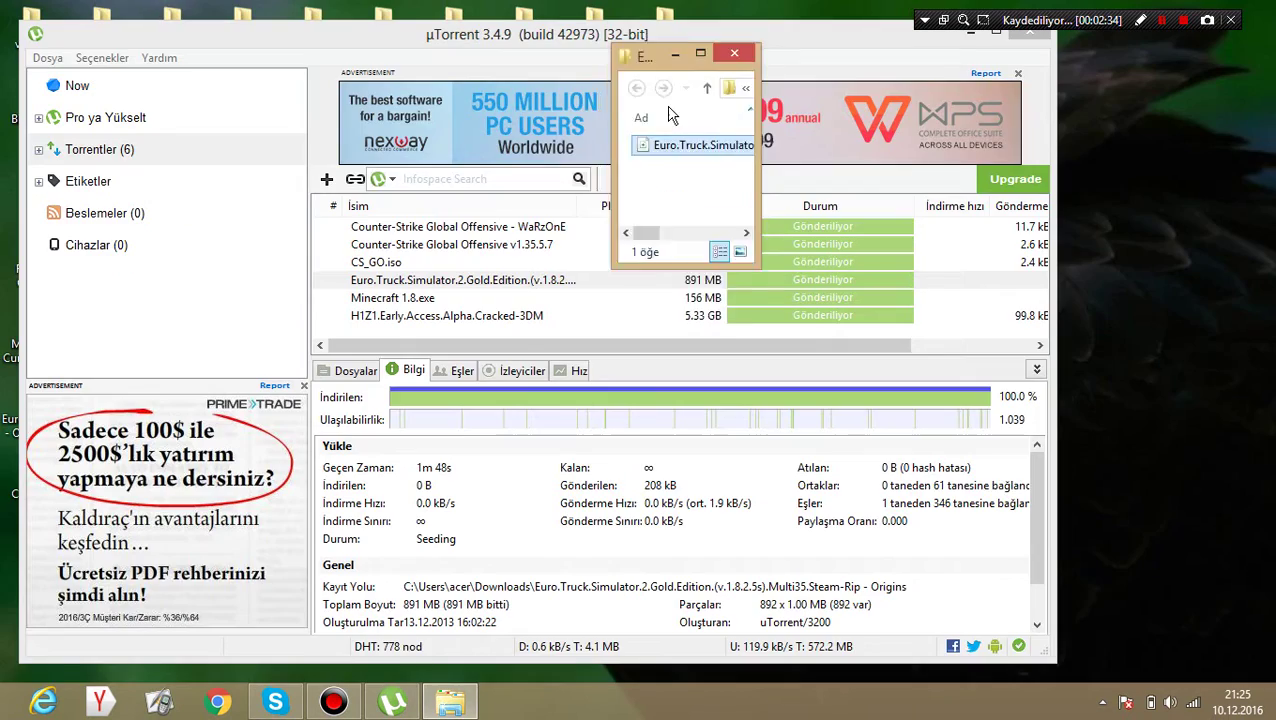
{"action": "double_click", "coordinate": [640, 156]}
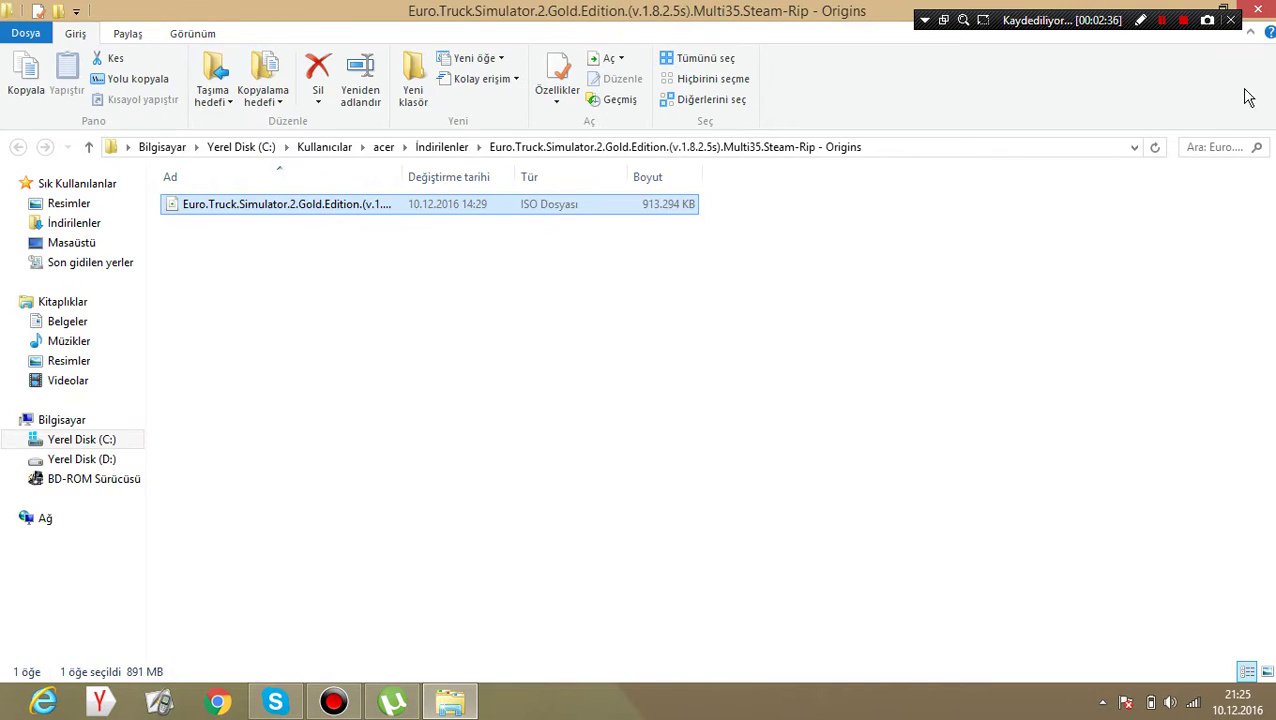
{"action": "left_click", "coordinate": [1258, 9]}
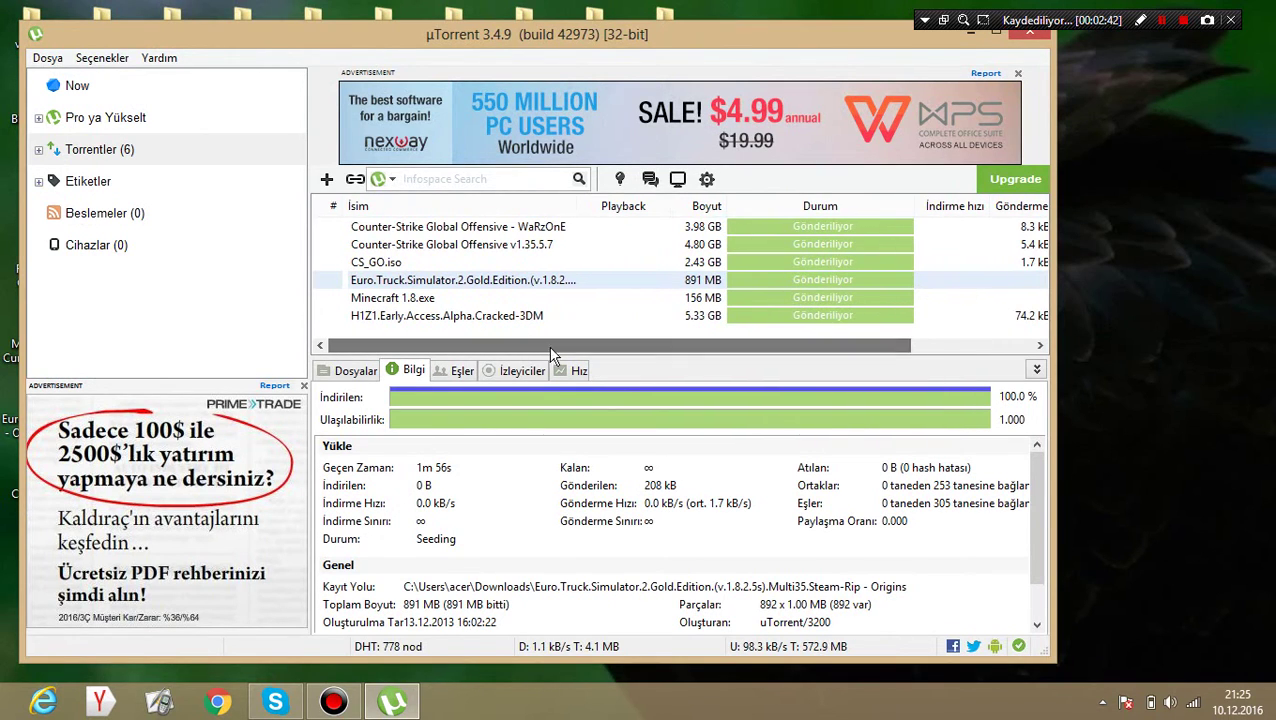
- Open the Euro Truck Simulator 2 torrent's download folder again from the torrent list, and minimize the folder window
{"action": "left_click", "coordinate": [553, 280]}
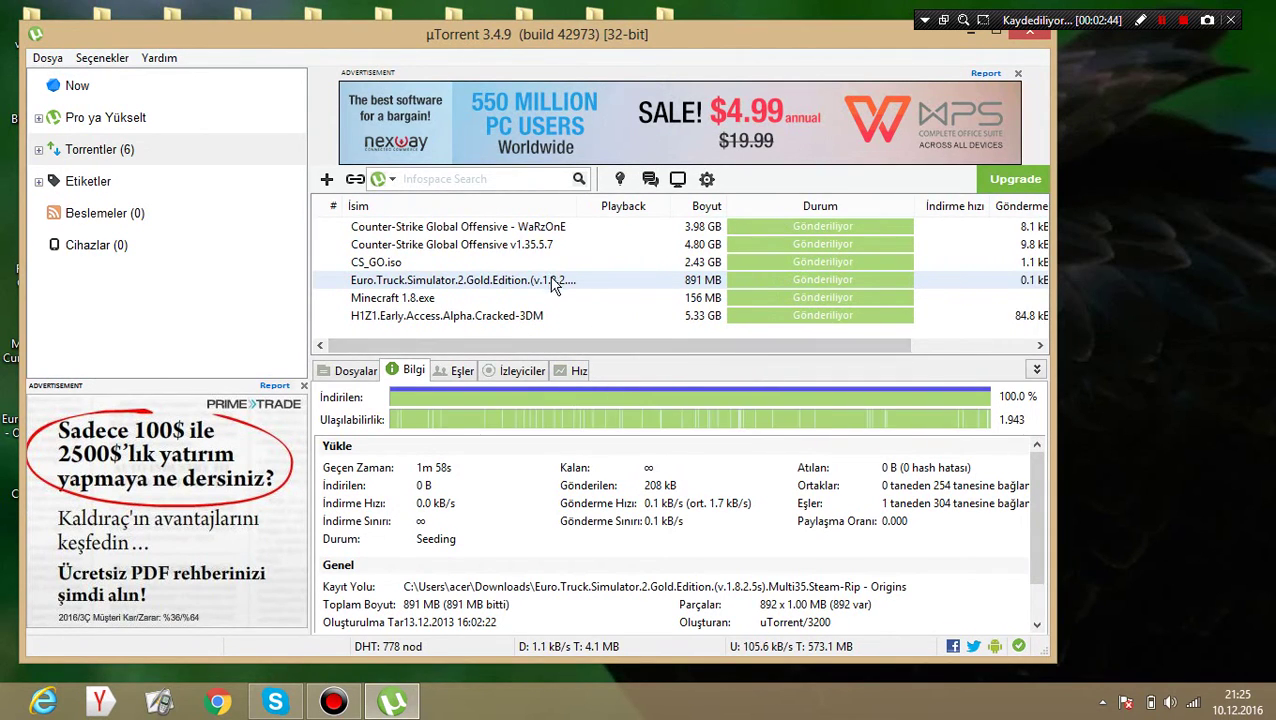
{"action": "double_click", "coordinate": [593, 280]}
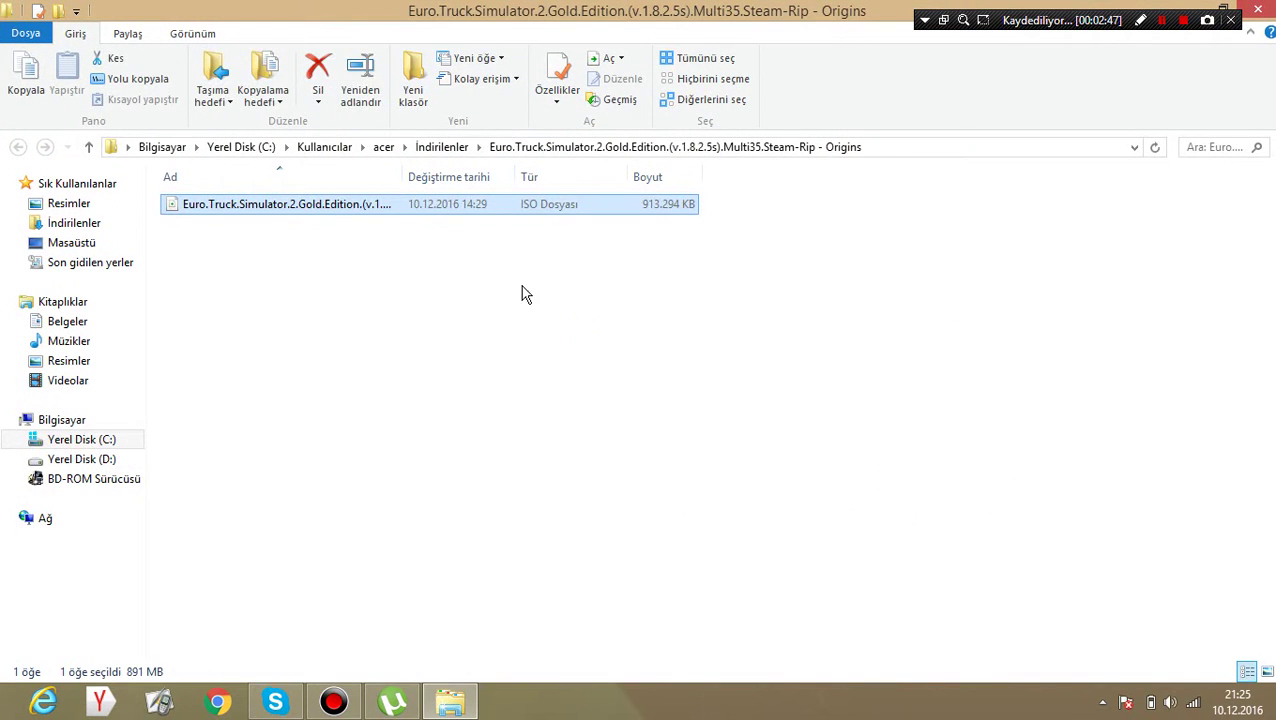
{"action": "left_click_drag", "start_coordinate": [589, 338], "coordinate": [617, 236]}
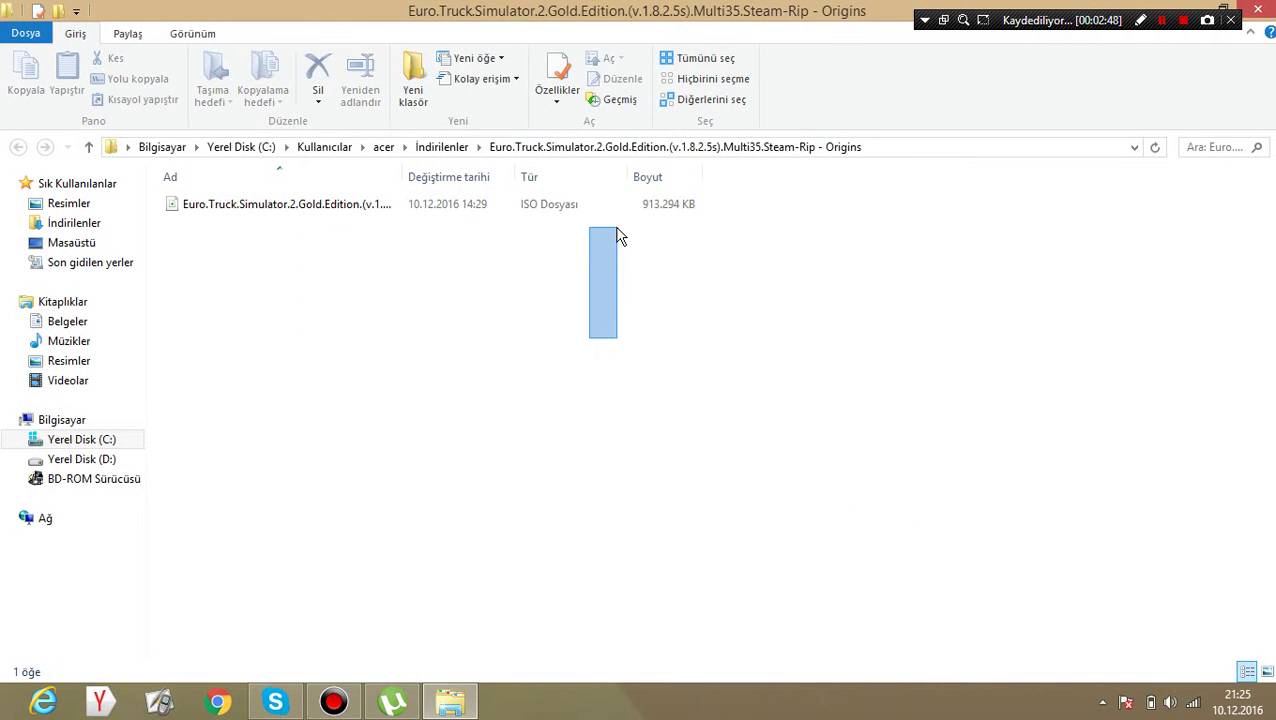
{"action": "left_click_drag", "start_coordinate": [499, 258], "coordinate": [580, 362]}
{"action": "left_click", "coordinate": [1253, 17]}
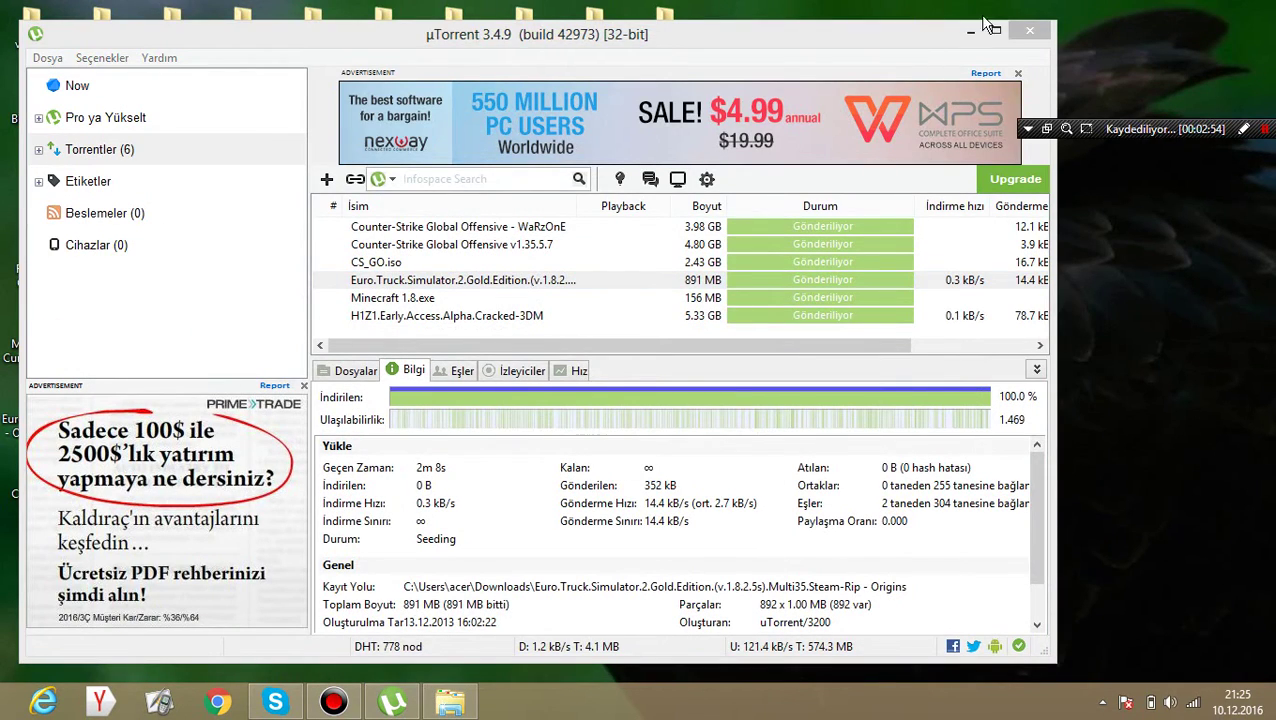
- Close the µTorrent window and highlight the DAEMON Tools Lite shortcut on the desktop
{"action": "left_click", "coordinate": [1031, 30]}
{"action": "left_click_drag", "start_coordinate": [854, 427], "coordinate": [983, 270]}
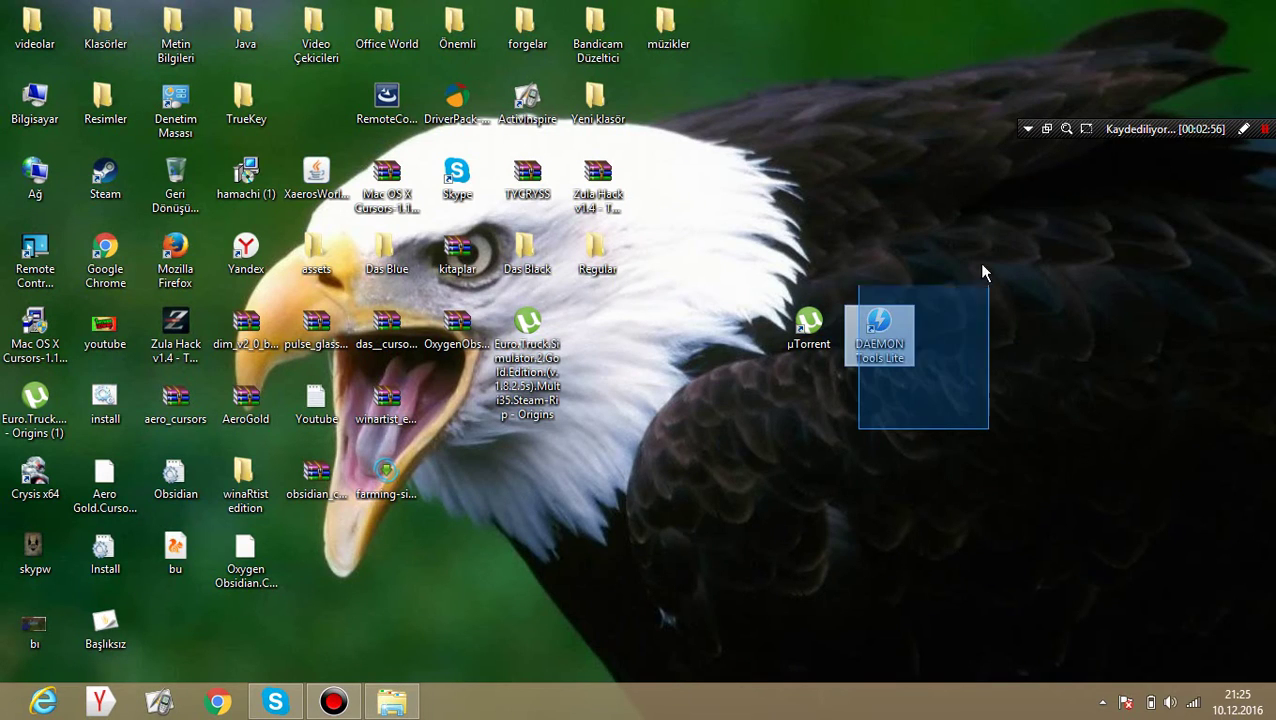
{"action": "left_click_drag", "start_coordinate": [954, 433], "coordinate": [897, 219]}
{"action": "left_click", "coordinate": [940, 395]}
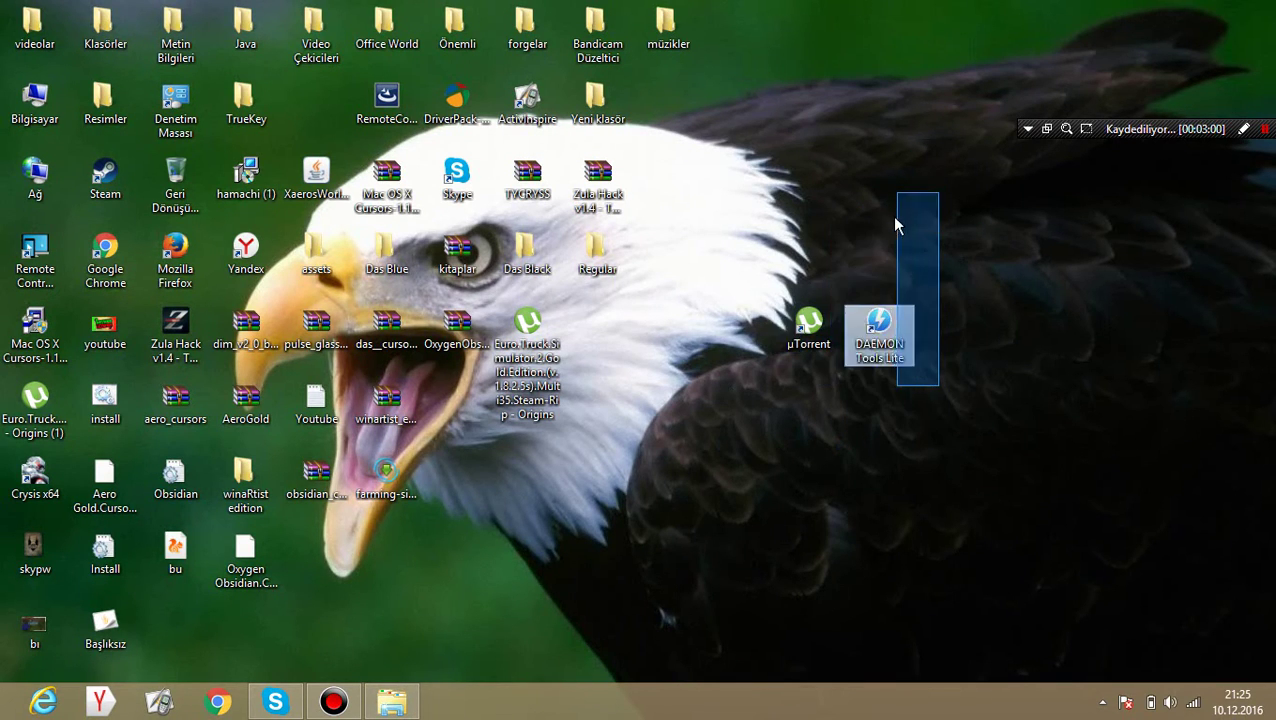
{"action": "left_click", "coordinate": [960, 485]}
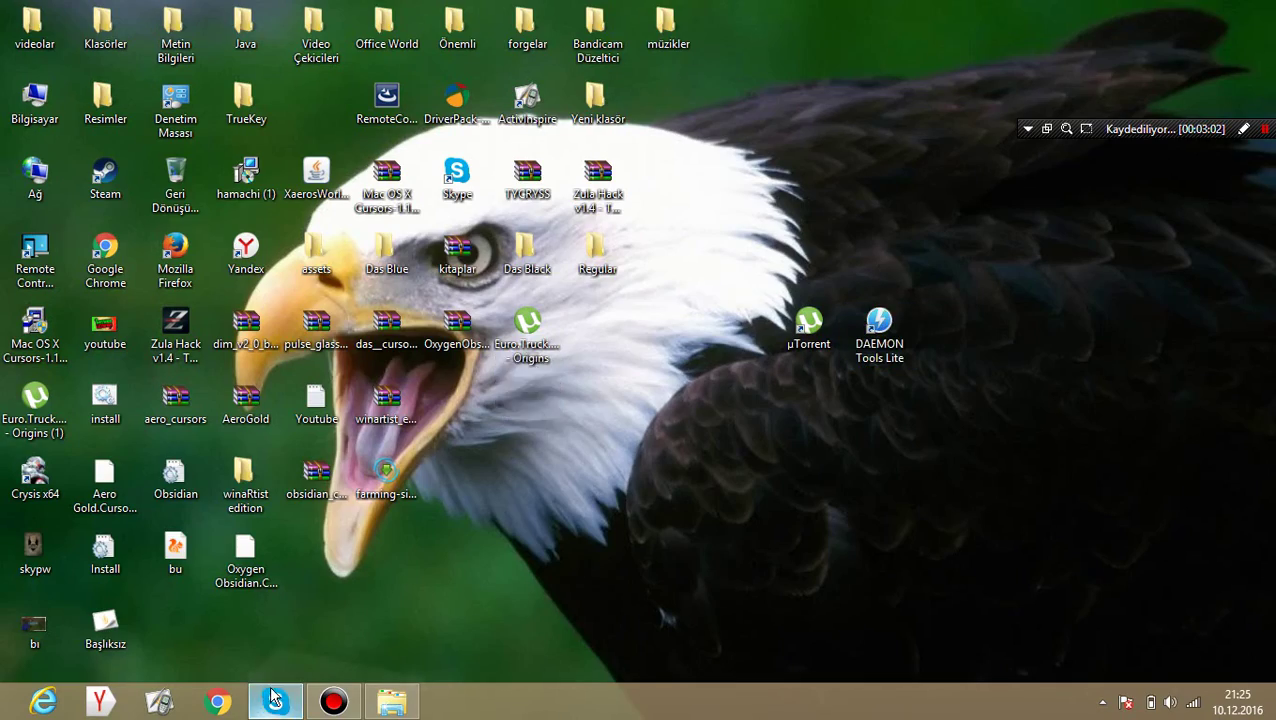
{"action": "double_click", "coordinate": [278, 700]}
- Bring back the Euro Truck Simulator 2 folder window, take it out of full screen, and enlarge it beside the DAEMON Tools Lite shortcut
{"action": "left_click", "coordinate": [391, 700]}
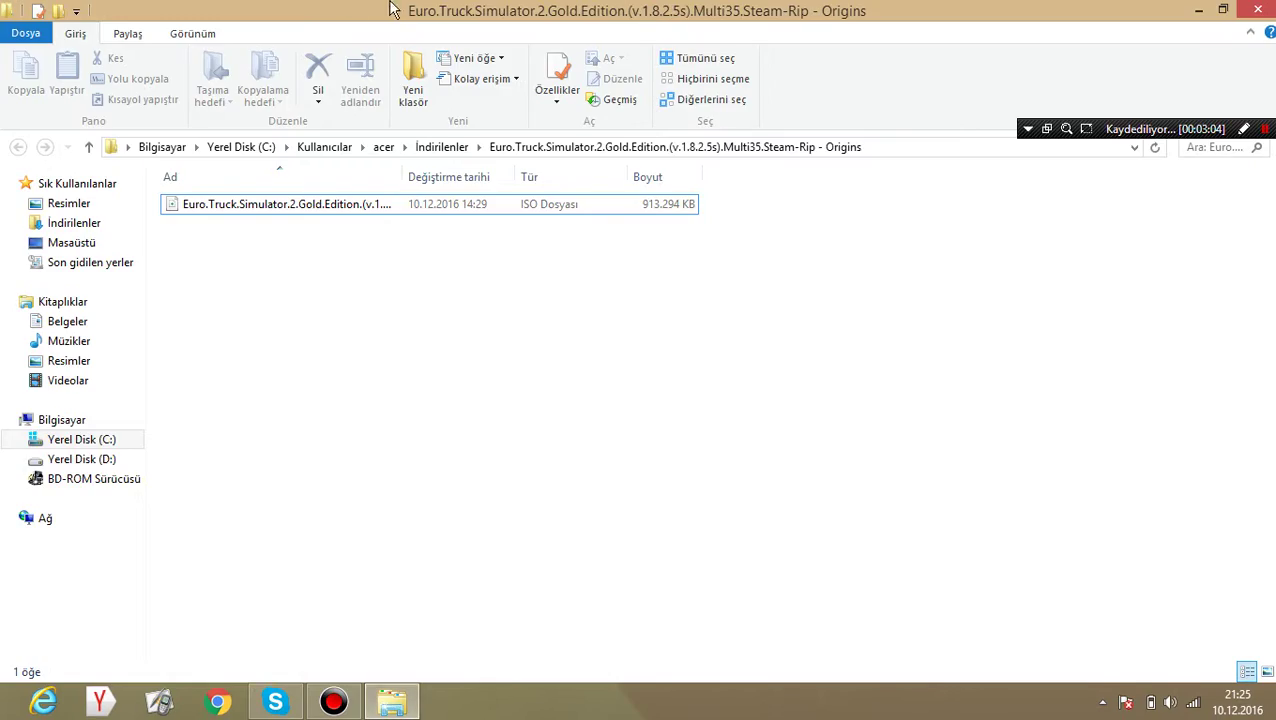
{"action": "key", "text": "super+Down"}
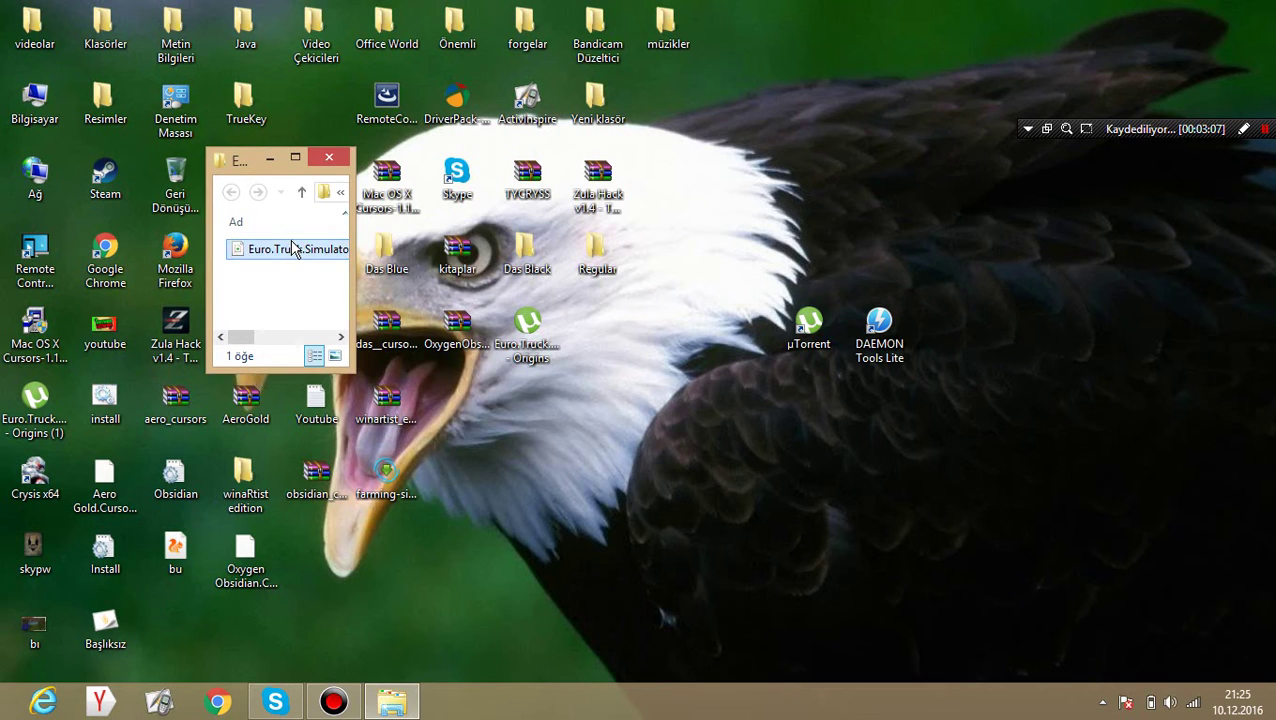
{"action": "double_click", "coordinate": [294, 249]}
{"action": "left_click", "coordinate": [235, 145]}
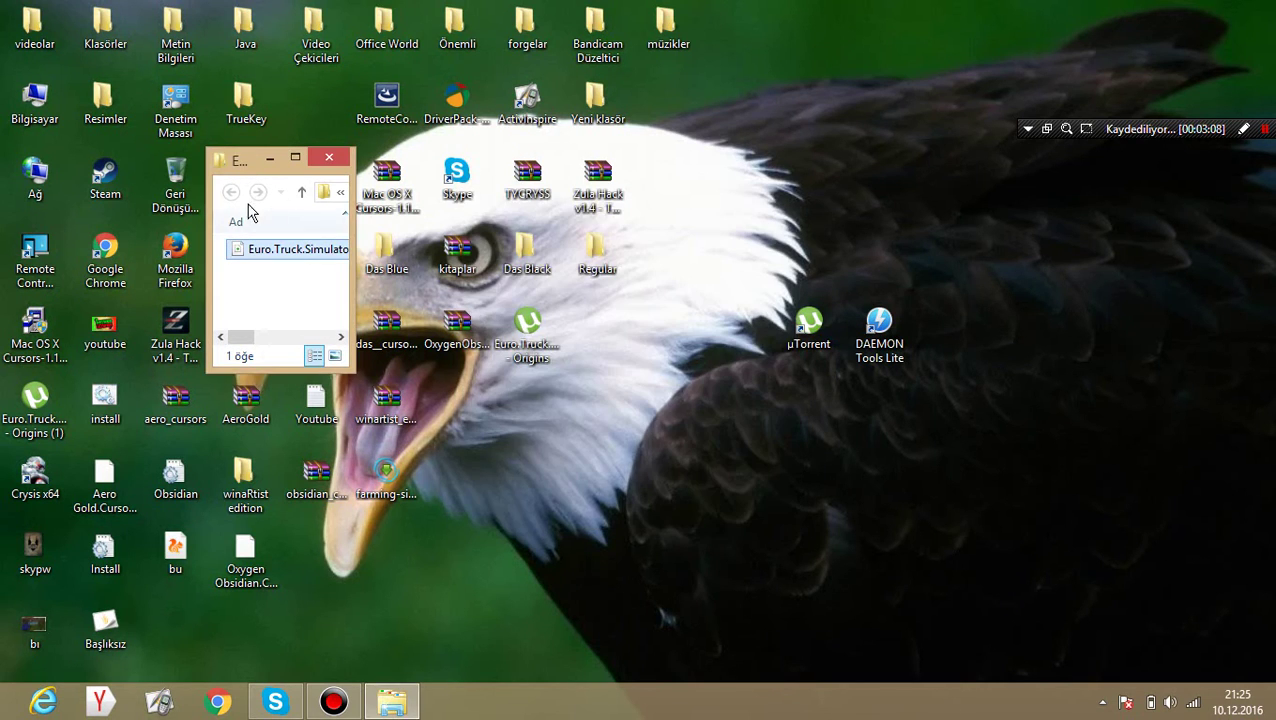
{"action": "double_click", "coordinate": [238, 163]}
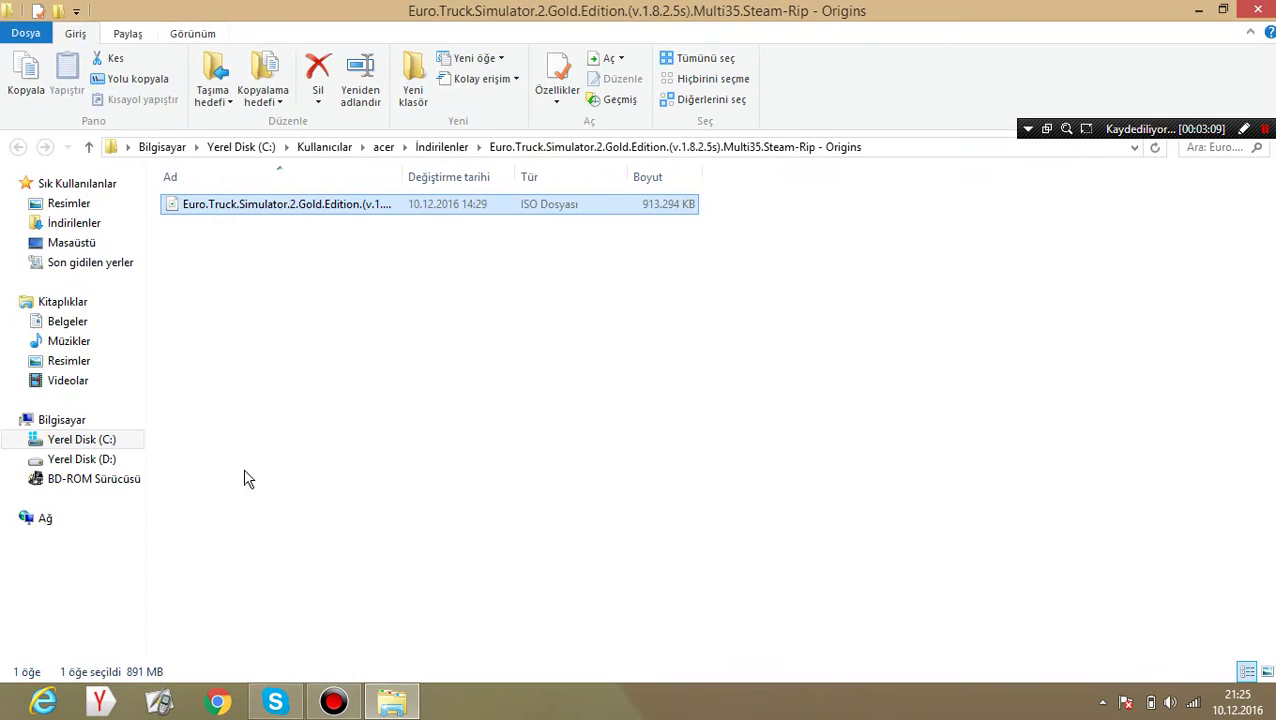
{"action": "left_click", "coordinate": [422, 275]}
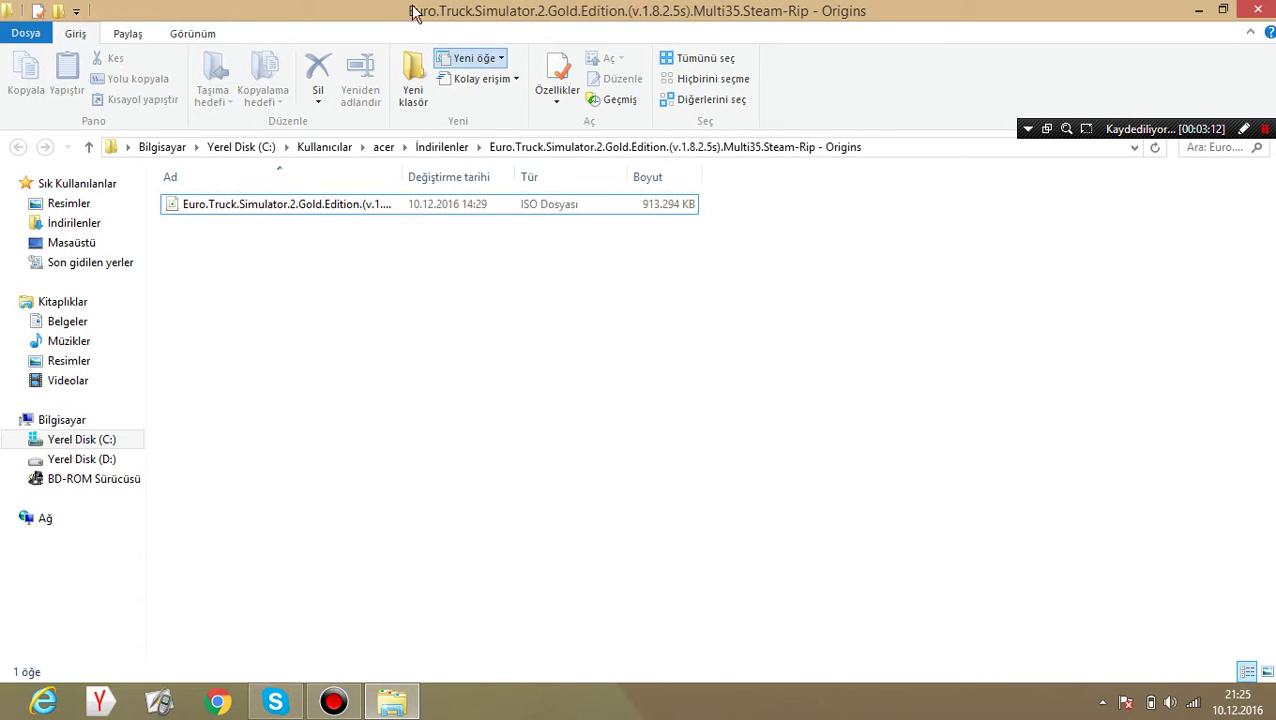
{"action": "left_click_drag", "start_coordinate": [414, 12], "coordinate": [160, 141]}
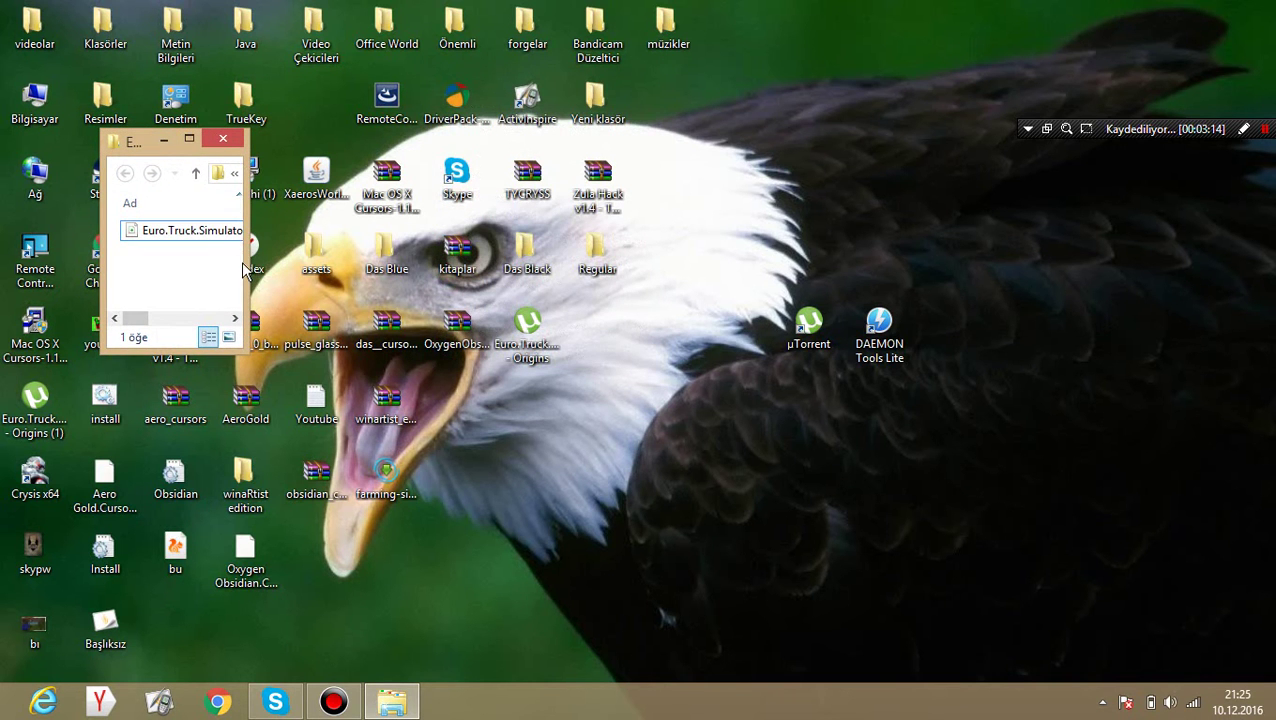
{"action": "left_click_drag", "start_coordinate": [246, 263], "coordinate": [414, 263]}
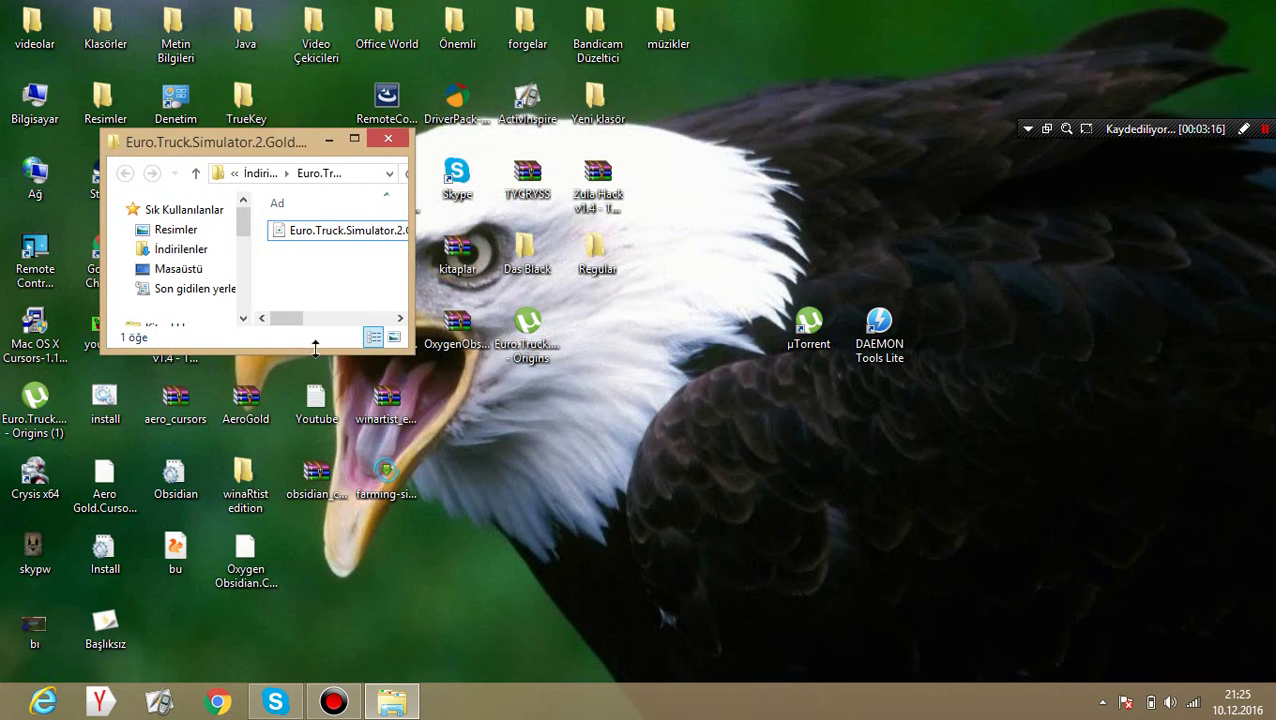
{"action": "left_click_drag", "start_coordinate": [315, 347], "coordinate": [279, 648]}
{"action": "left_click_drag", "start_coordinate": [416, 346], "coordinate": [730, 365]}
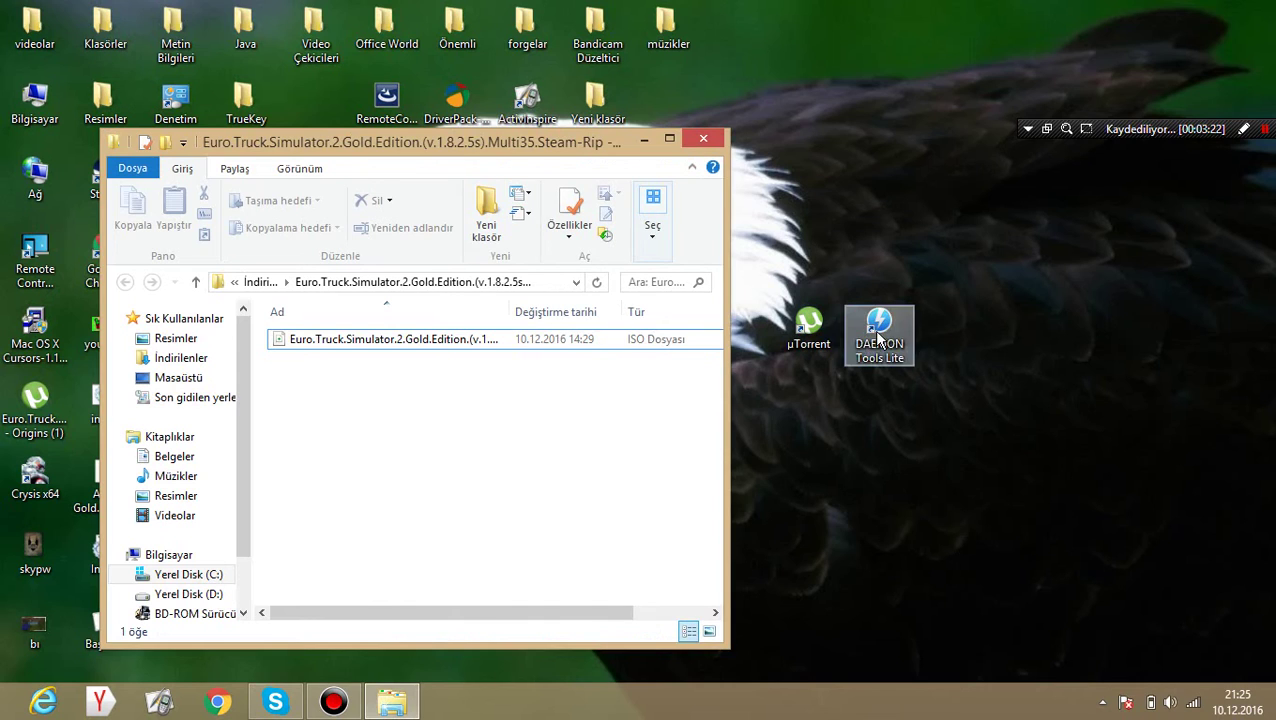
- Launch DAEMON Tools Lite from its desktop shortcut and move its window beside the folder window
{"action": "left_click", "coordinate": [878, 340]}
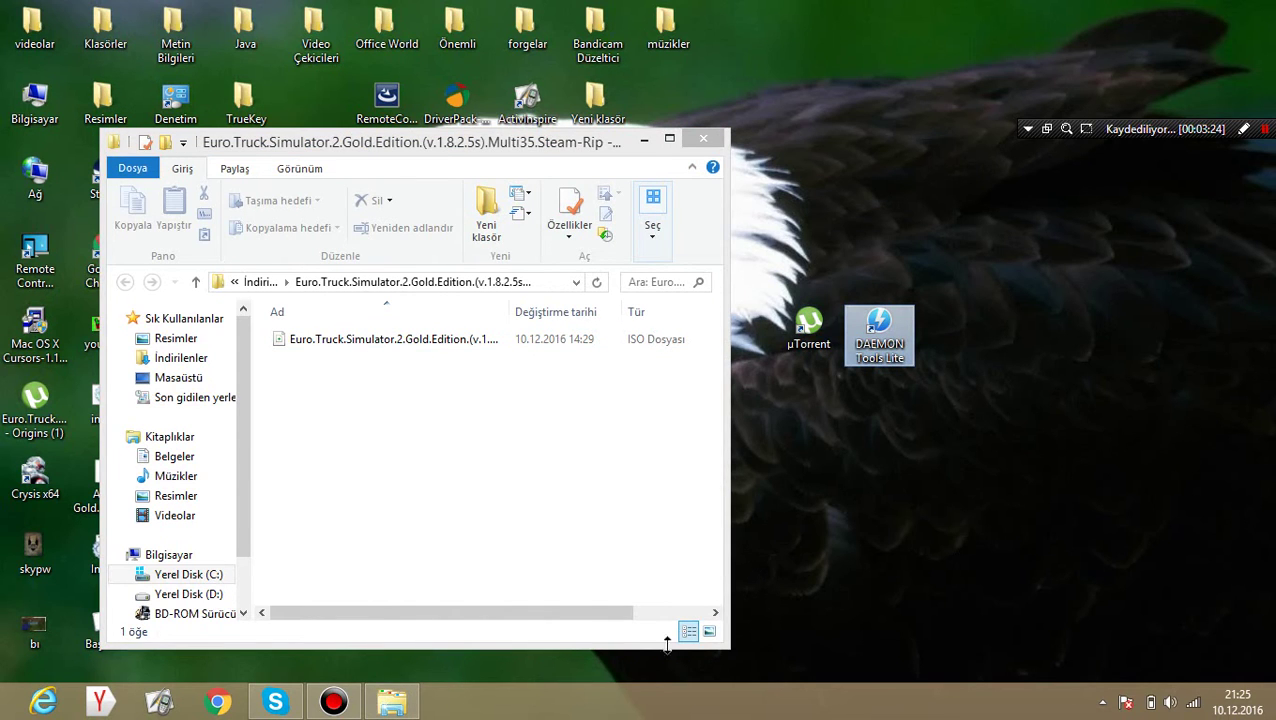
{"action": "double_click", "coordinate": [408, 339]}
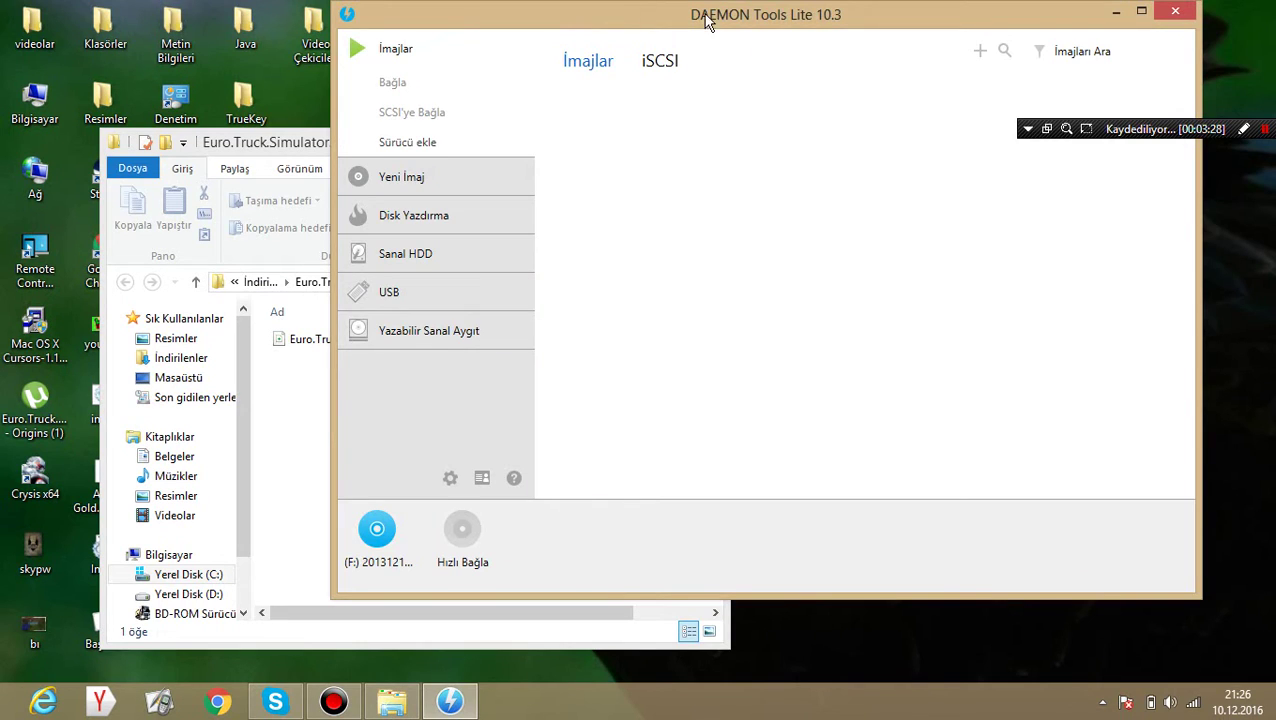
{"action": "left_click_drag", "start_coordinate": [707, 22], "coordinate": [833, 205]}
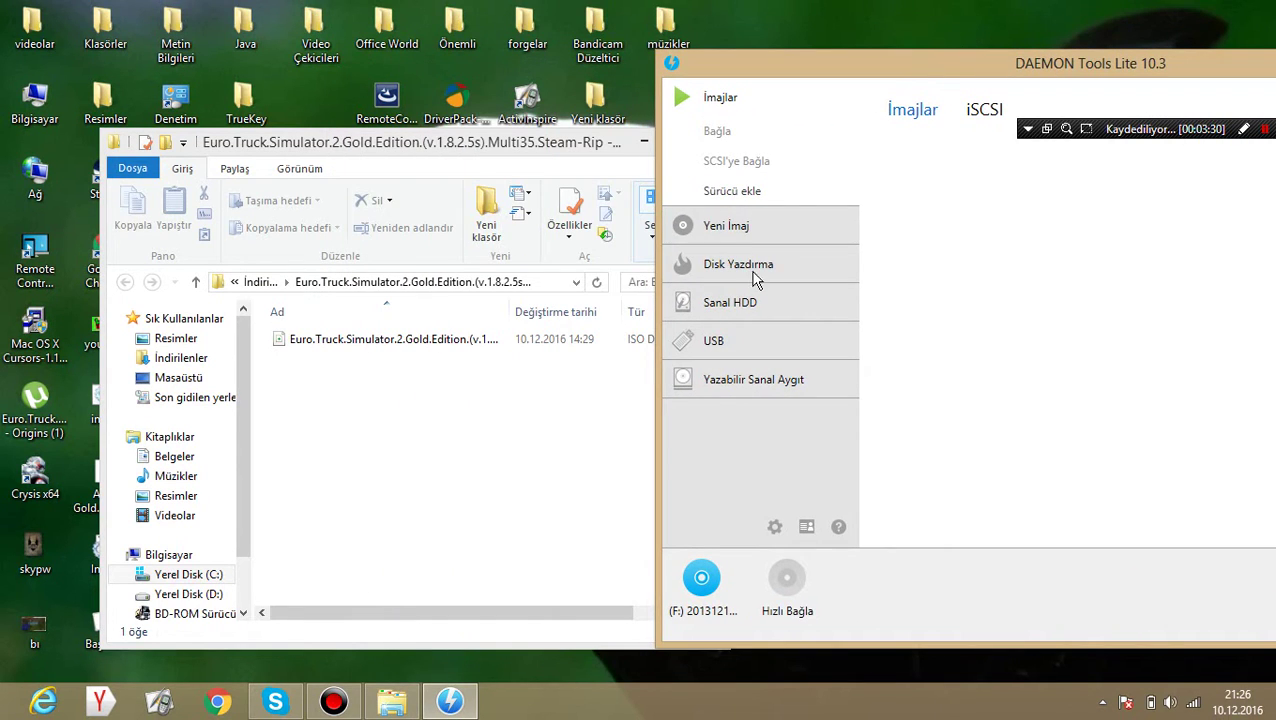
- Add the Euro Truck Simulator 2 ISO file to the DAEMON Tools Lite images, and move the folder window clear of it
{"action": "left_click_drag", "start_coordinate": [362, 339], "coordinate": [975, 287]}
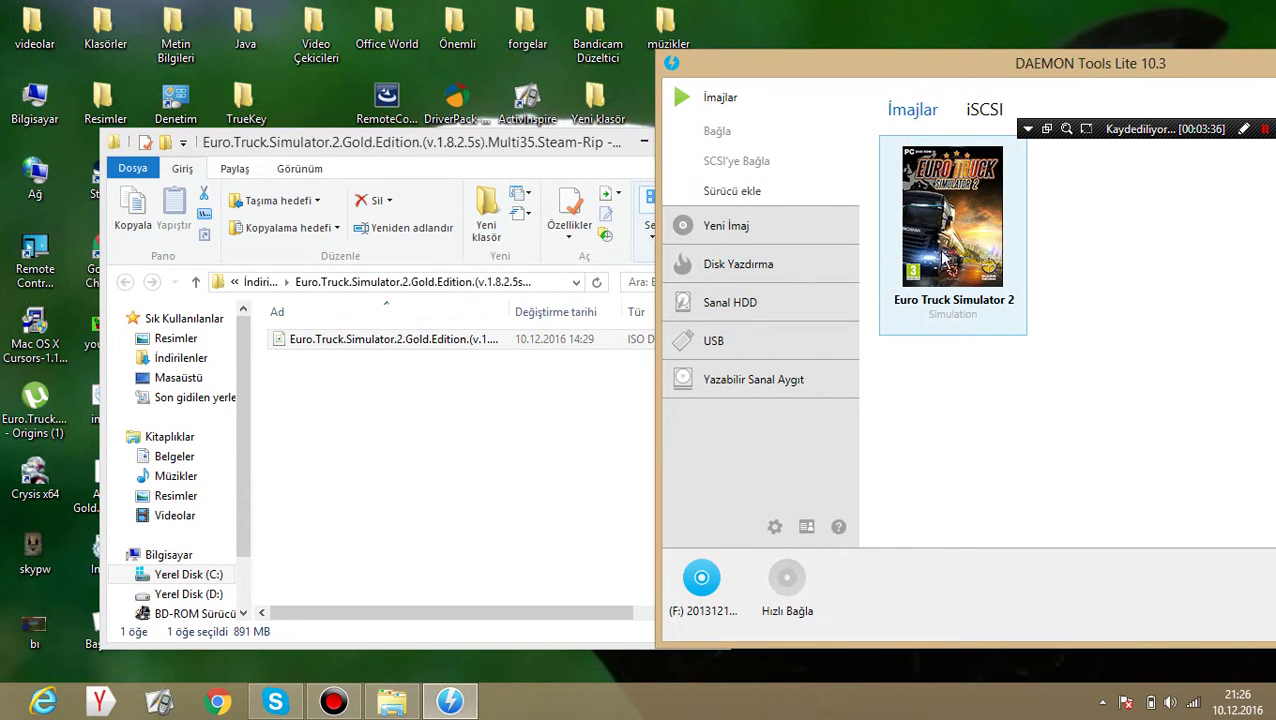
{"action": "left_click_drag", "start_coordinate": [358, 148], "coordinate": [185, 139]}
{"action": "left_click", "coordinate": [286, 410]}
{"action": "left_click_drag", "start_coordinate": [403, 465], "coordinate": [292, 359]}
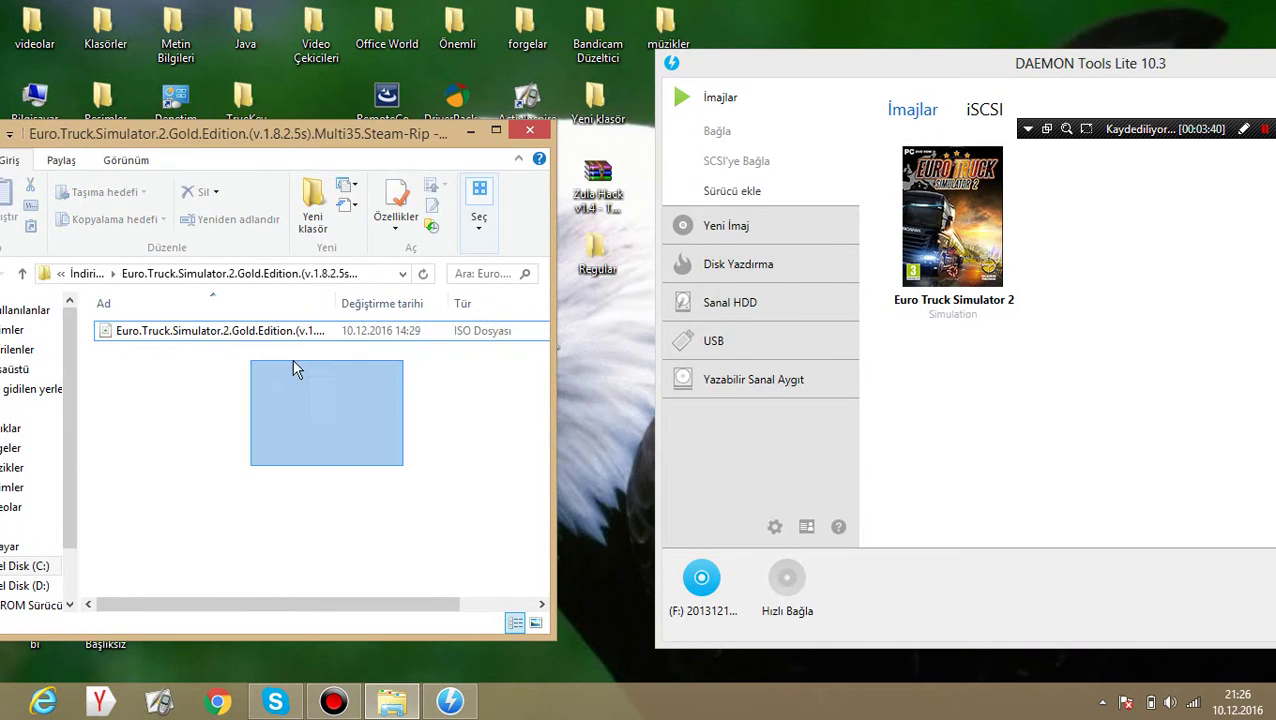
- Bring up the choice of programs for opening the Euro Truck Simulator 2 ISO file and dismiss it
{"action": "left_click", "coordinate": [300, 339]}
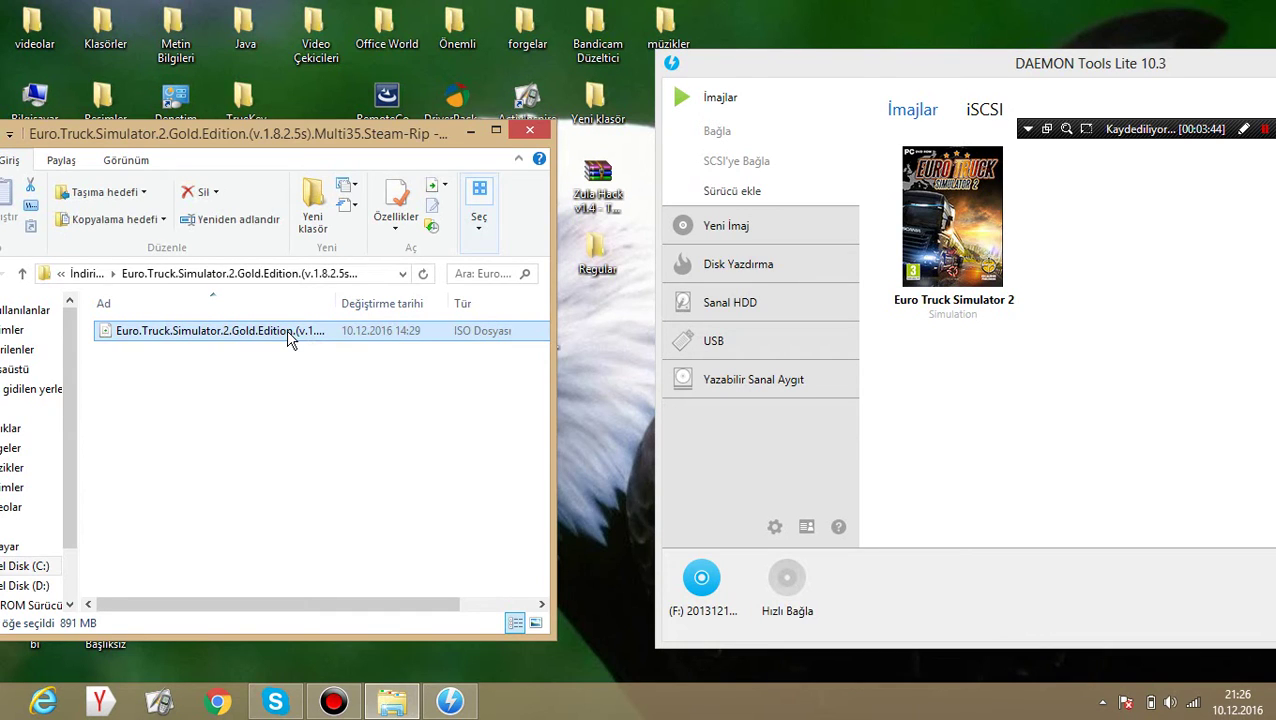
{"action": "double_click", "coordinate": [288, 340]}
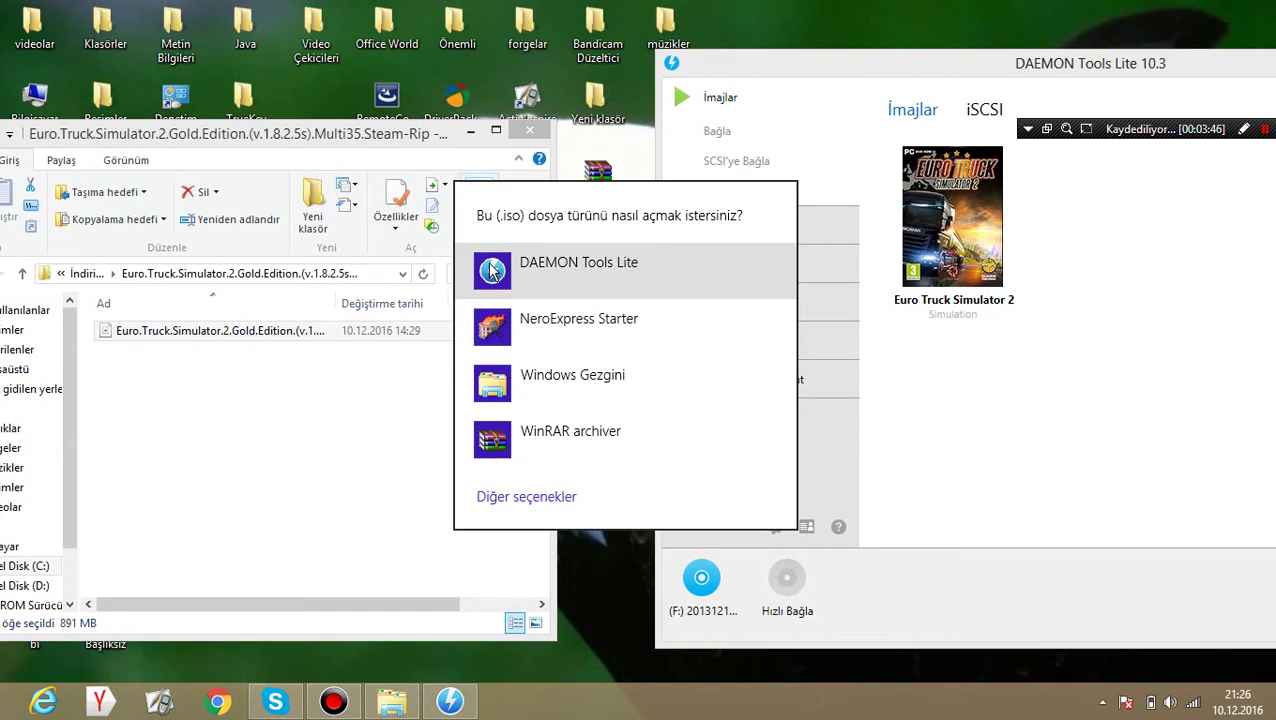
{"action": "left_click", "coordinate": [350, 416]}
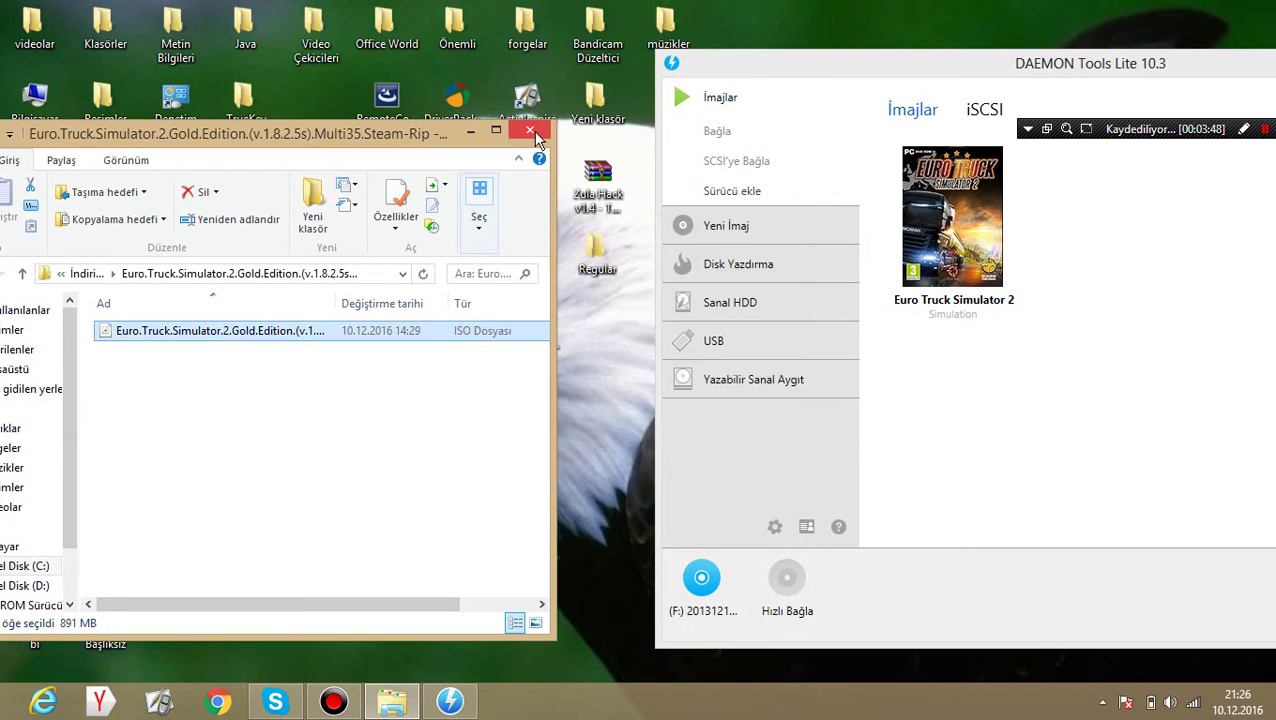
- Close the Euro Truck Simulator 2 folder window and move DAEMON Tools Lite fully into view
{"action": "left_click", "coordinate": [531, 129]}
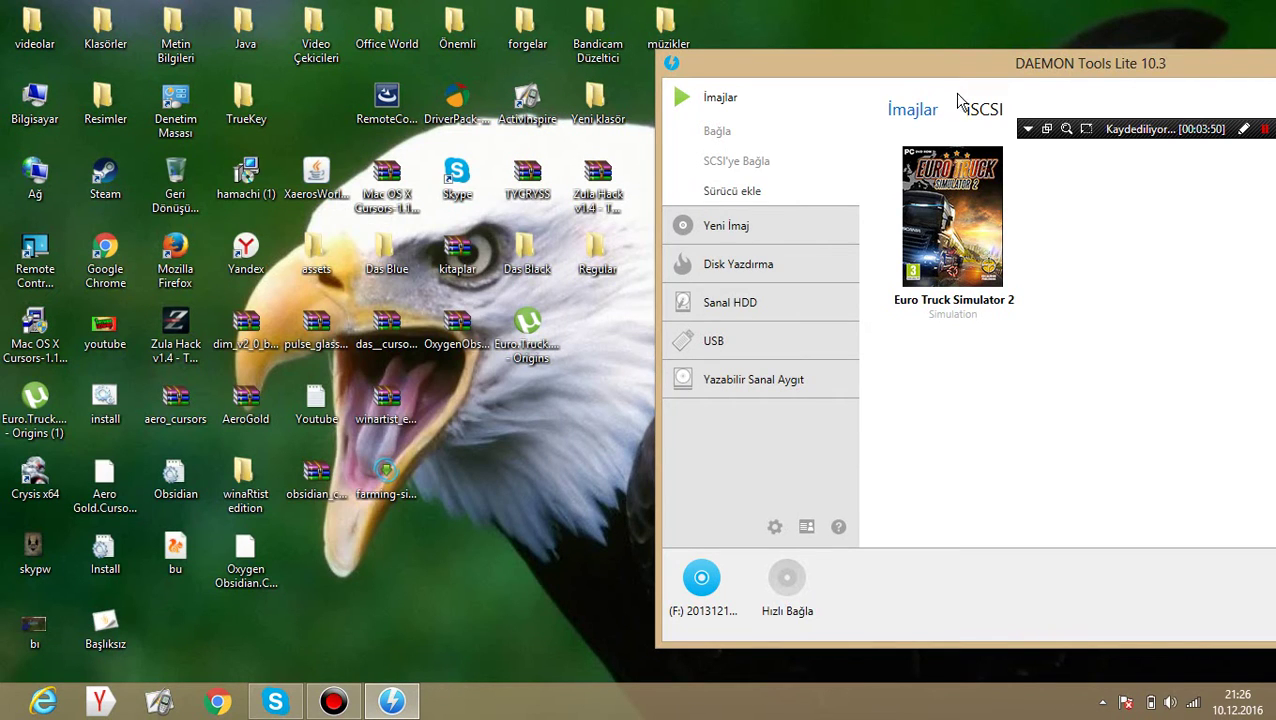
{"action": "left_click_drag", "start_coordinate": [950, 65], "coordinate": [290, 8]}
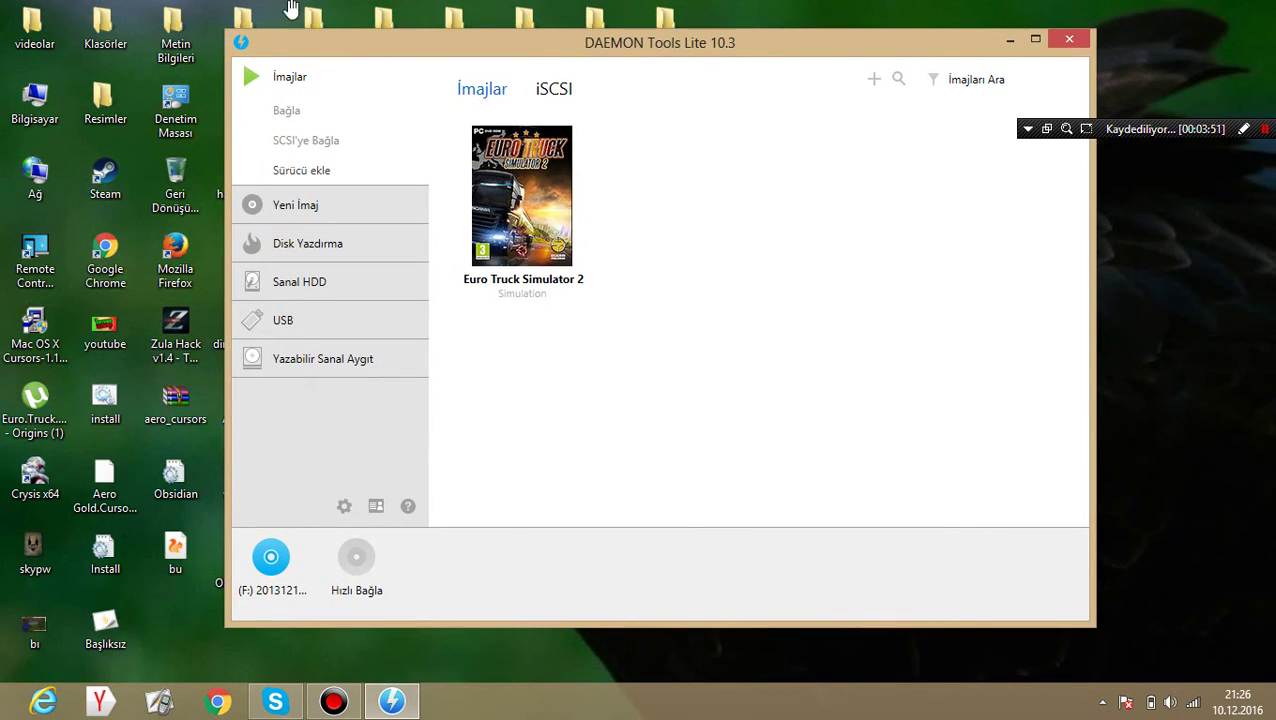
- Open the Euro Truck Simulator 2 web page from its image title in Google Chrome, look it over, and close it
{"action": "left_click", "coordinate": [516, 284]}
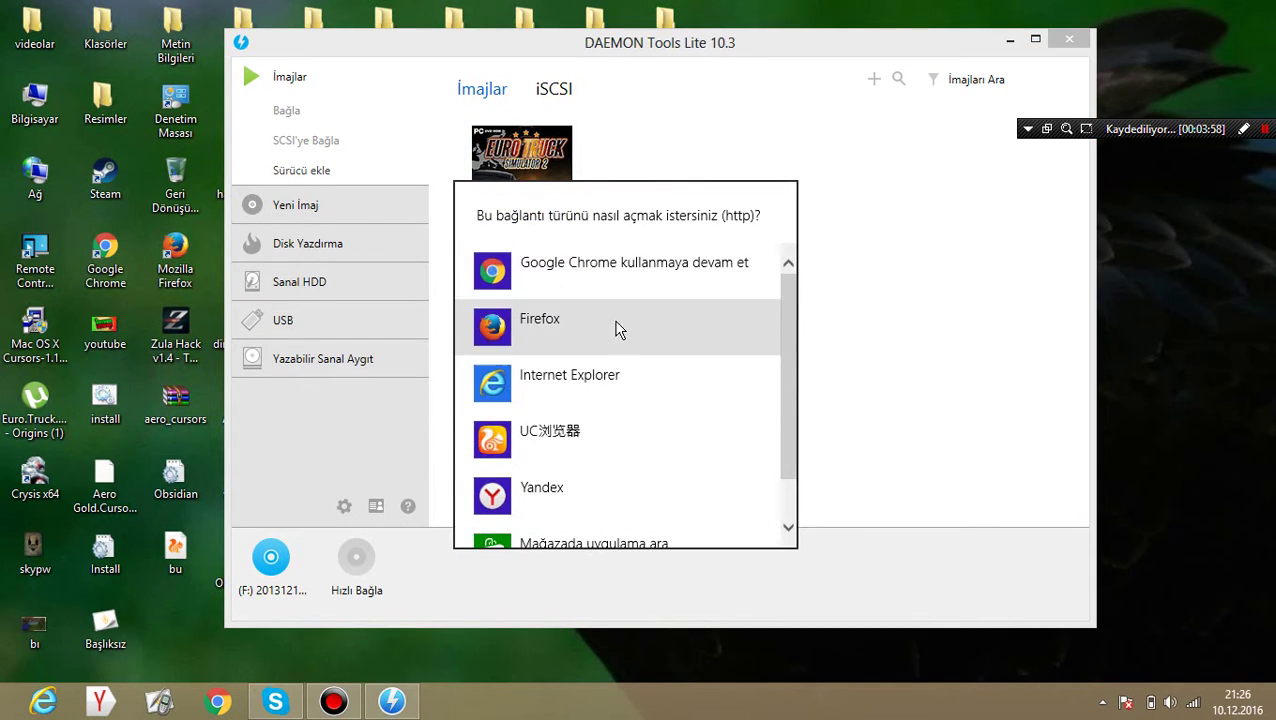
{"action": "left_click", "coordinate": [570, 290]}
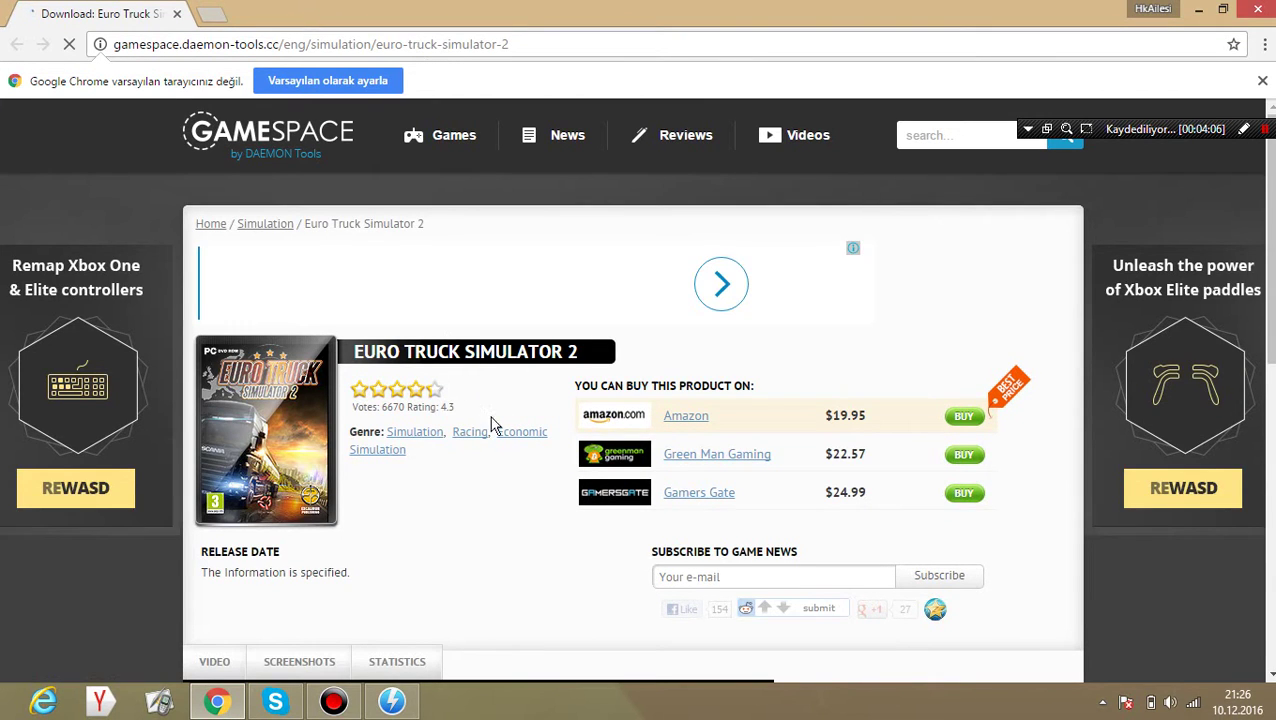
{"action": "scroll", "coordinate": [493, 430], "scroll_direction": "down", "scroll_amount": 1}
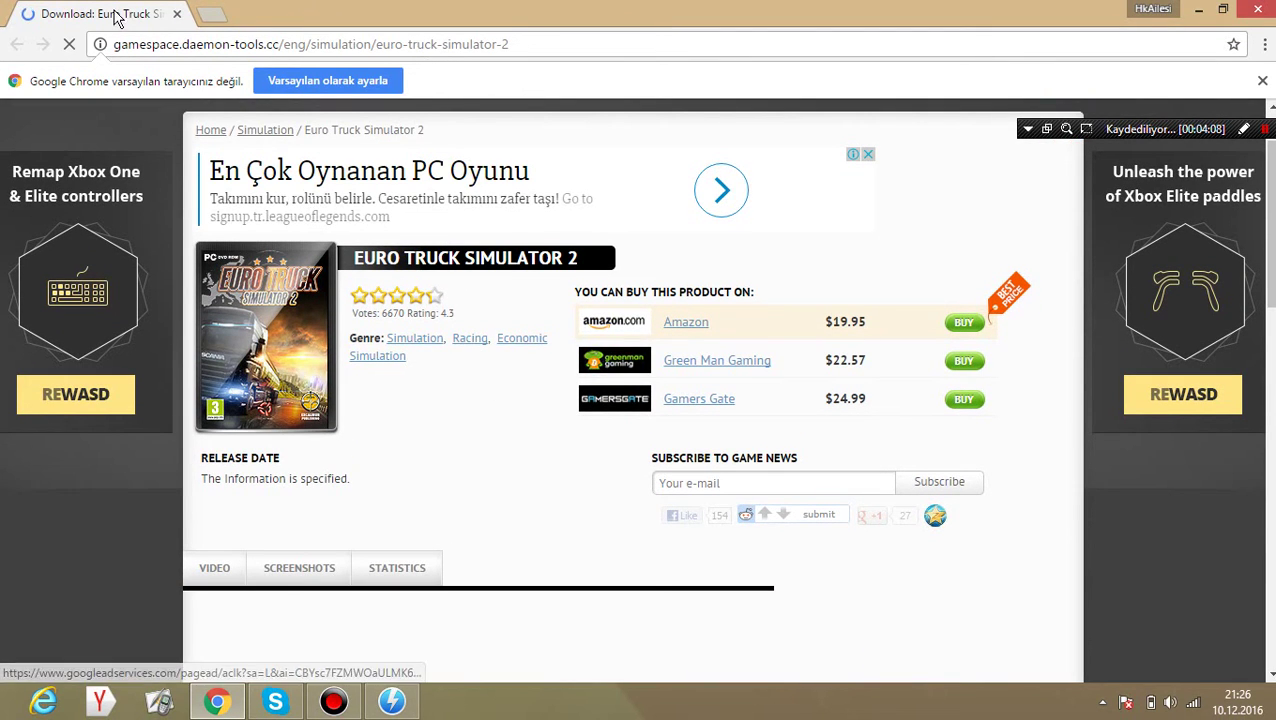
{"action": "left_click", "coordinate": [177, 14]}
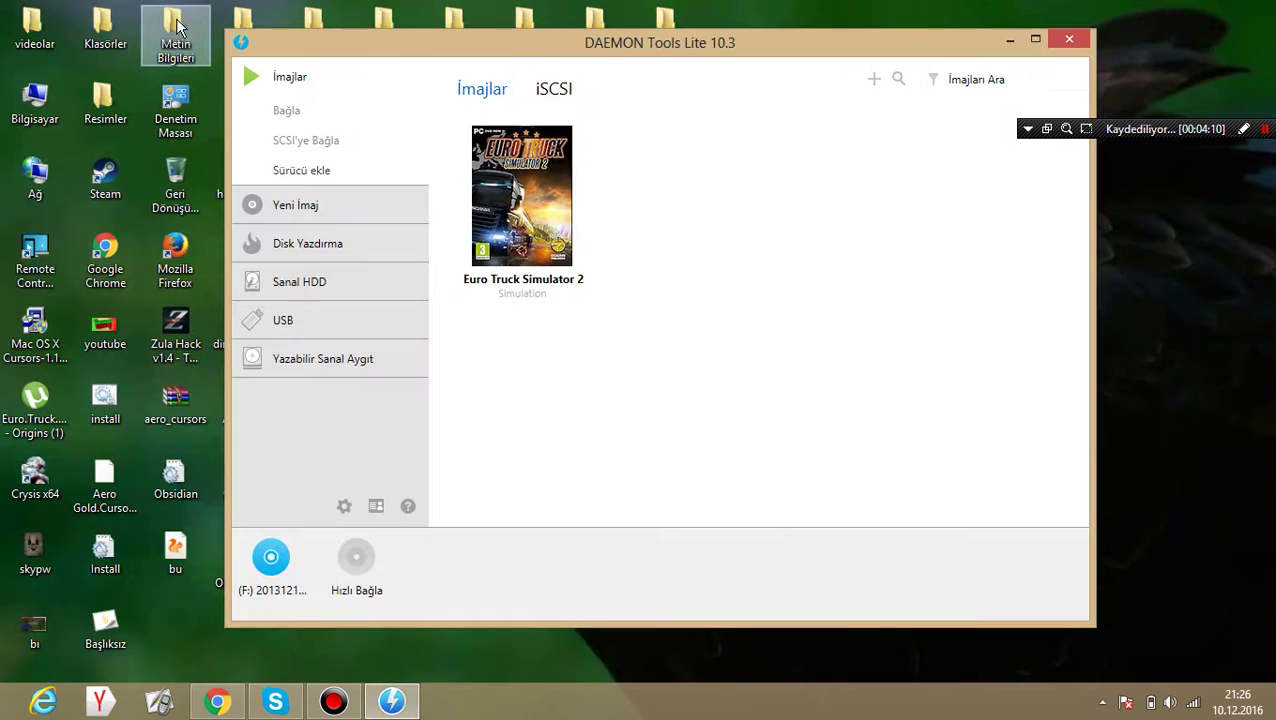
{"action": "left_click", "coordinate": [533, 283]}
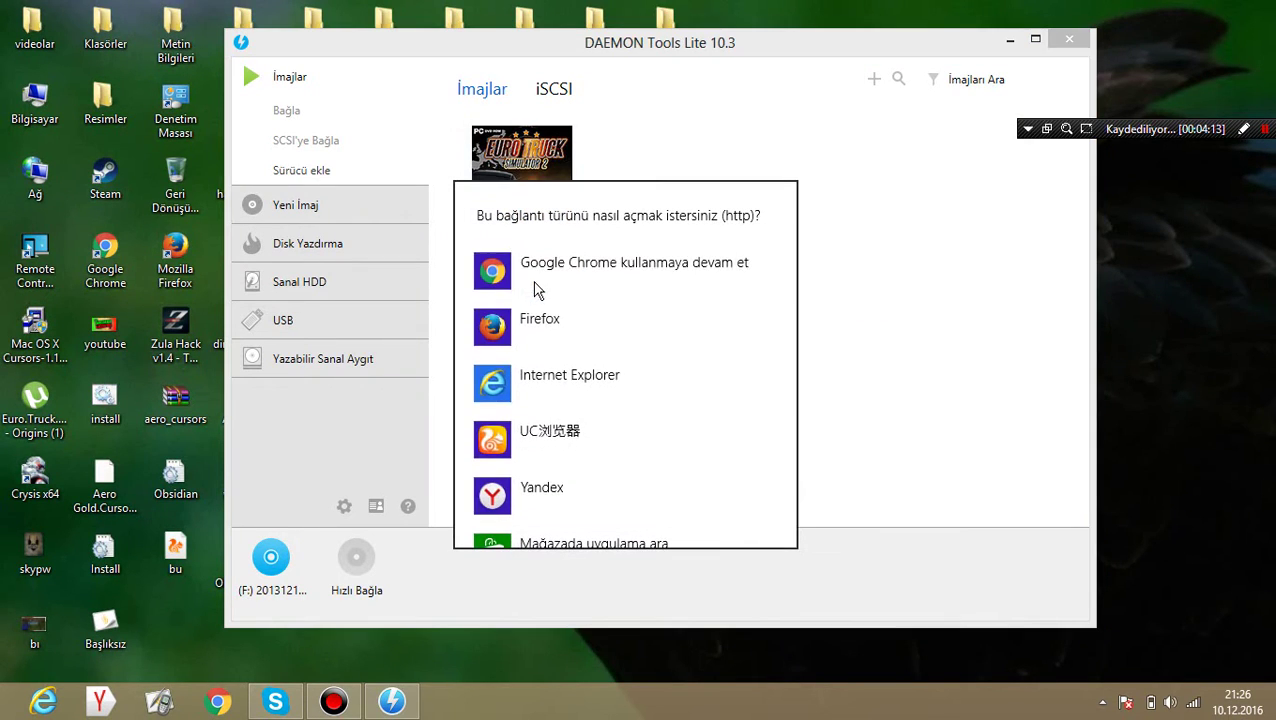
{"action": "scroll", "coordinate": [585, 455], "scroll_direction": "down", "scroll_amount": 1}
{"action": "scroll", "coordinate": [584, 322], "scroll_direction": "up", "scroll_amount": 1}
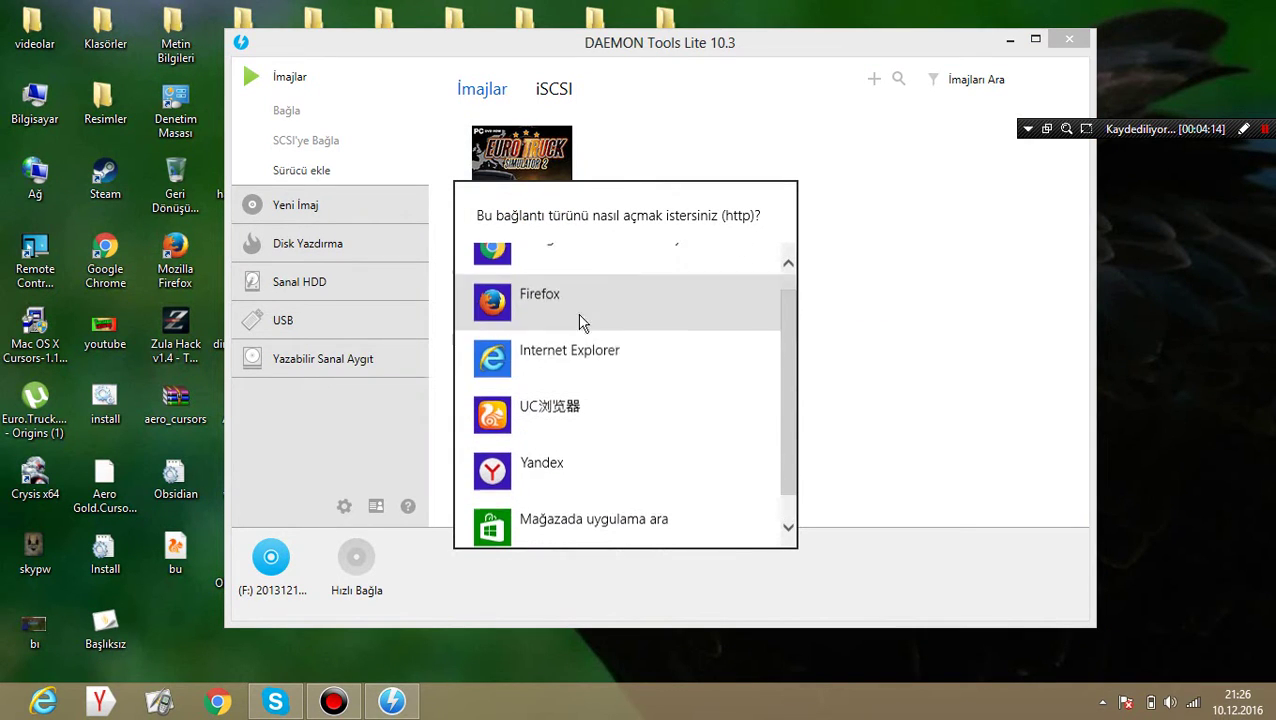
{"action": "left_click", "coordinate": [650, 278]}
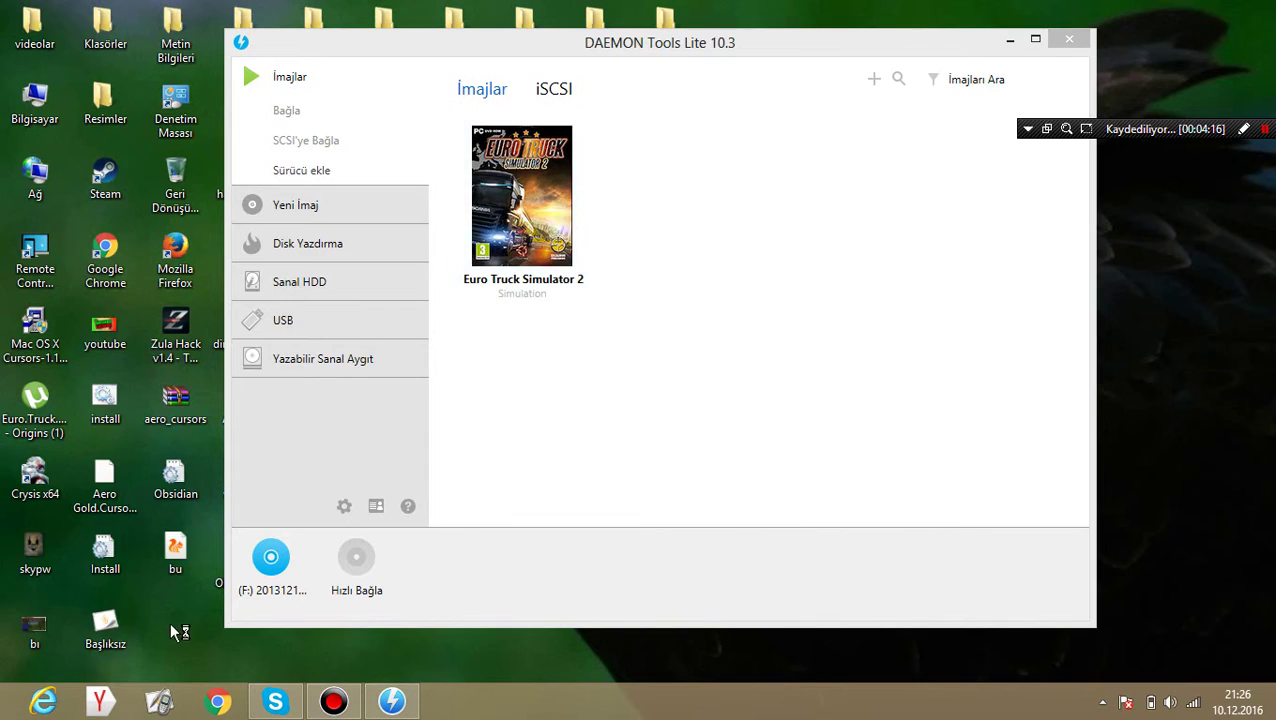
{"action": "key", "text": "alt+Tab"}
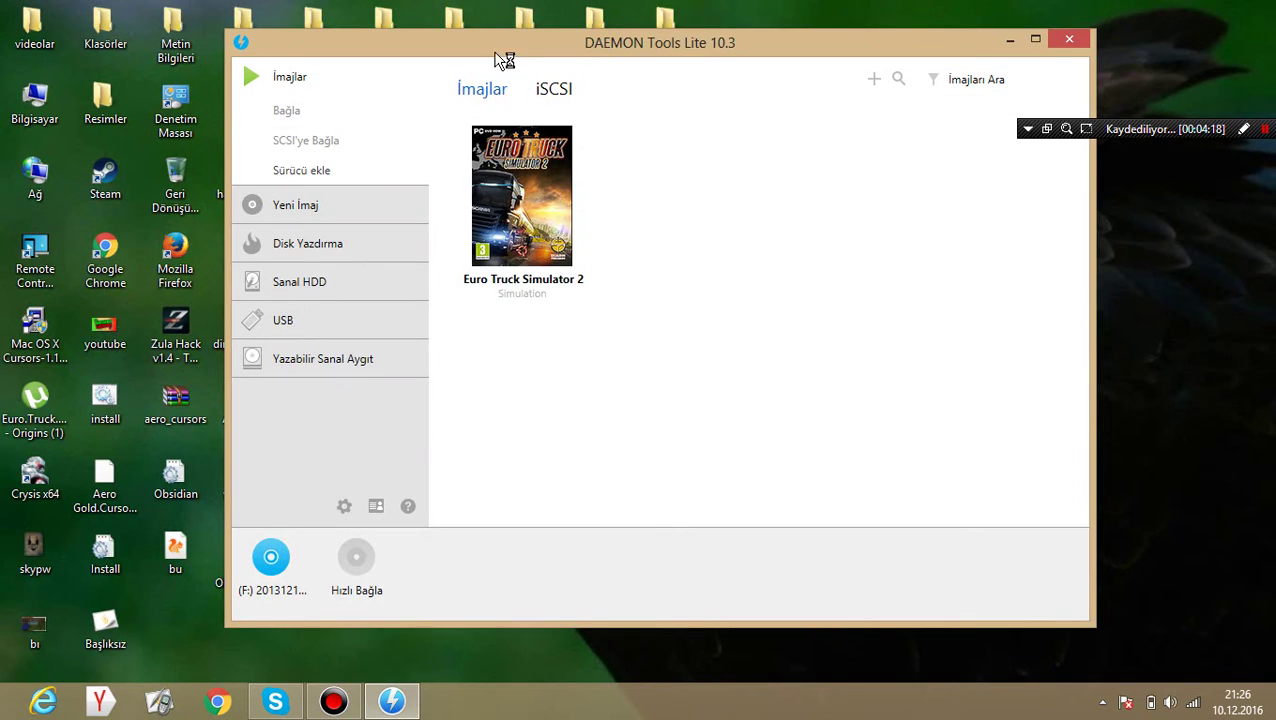
- Reposition the DAEMON Tools Lite window and launch the game's setup from the Euro Truck Simulator 2 image
{"action": "left_click_drag", "start_coordinate": [505, 42], "coordinate": [528, 525]}
{"action": "left_click_drag", "start_coordinate": [555, 568], "coordinate": [514, 121]}
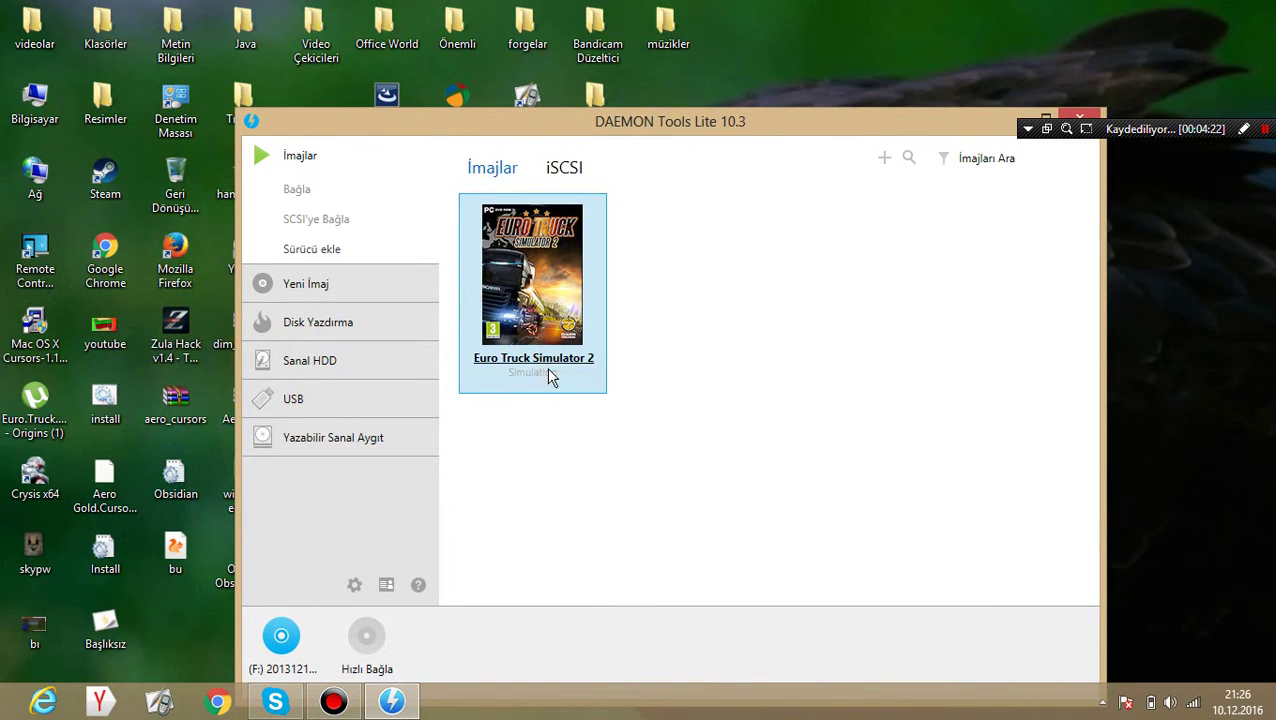
{"action": "right_click", "coordinate": [538, 358]}
{"action": "key", "text": "Escape"}
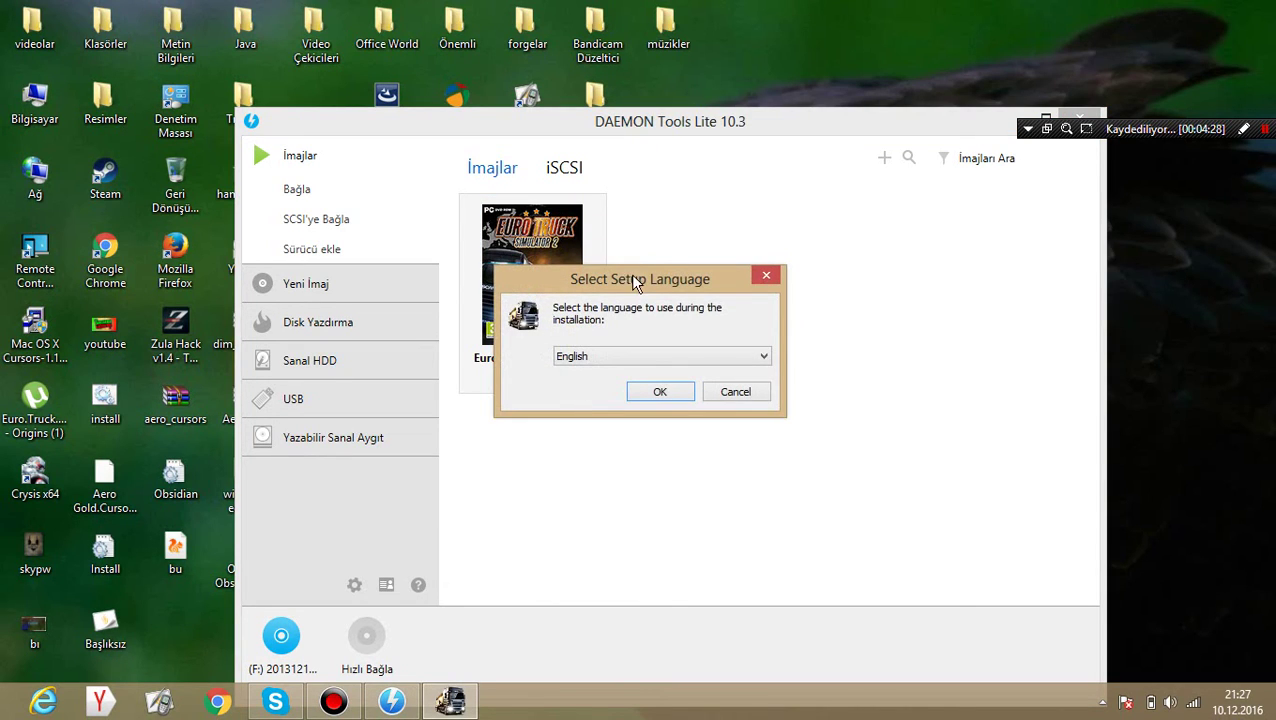
- Move the setup language dialog upward and confirm English as the installation language
{"action": "left_click_drag", "start_coordinate": [633, 280], "coordinate": [621, 167]}
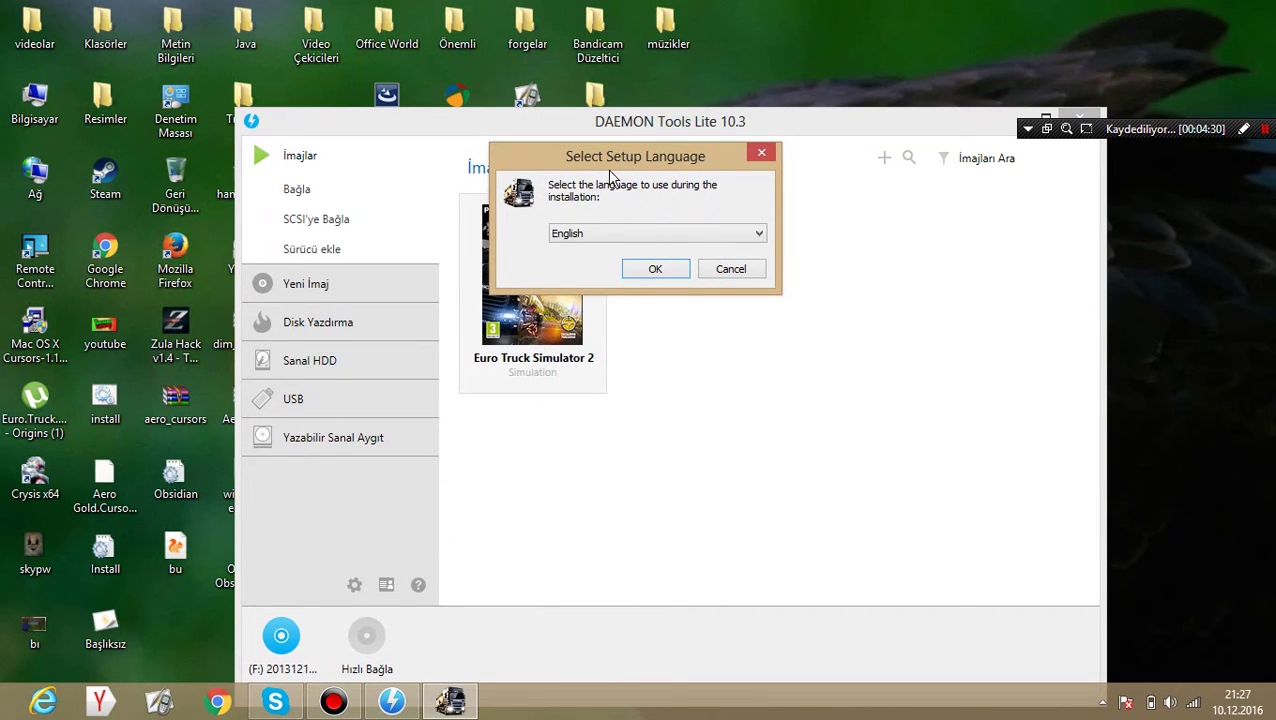
{"action": "left_click", "coordinate": [603, 234]}
{"action": "left_click", "coordinate": [590, 280]}
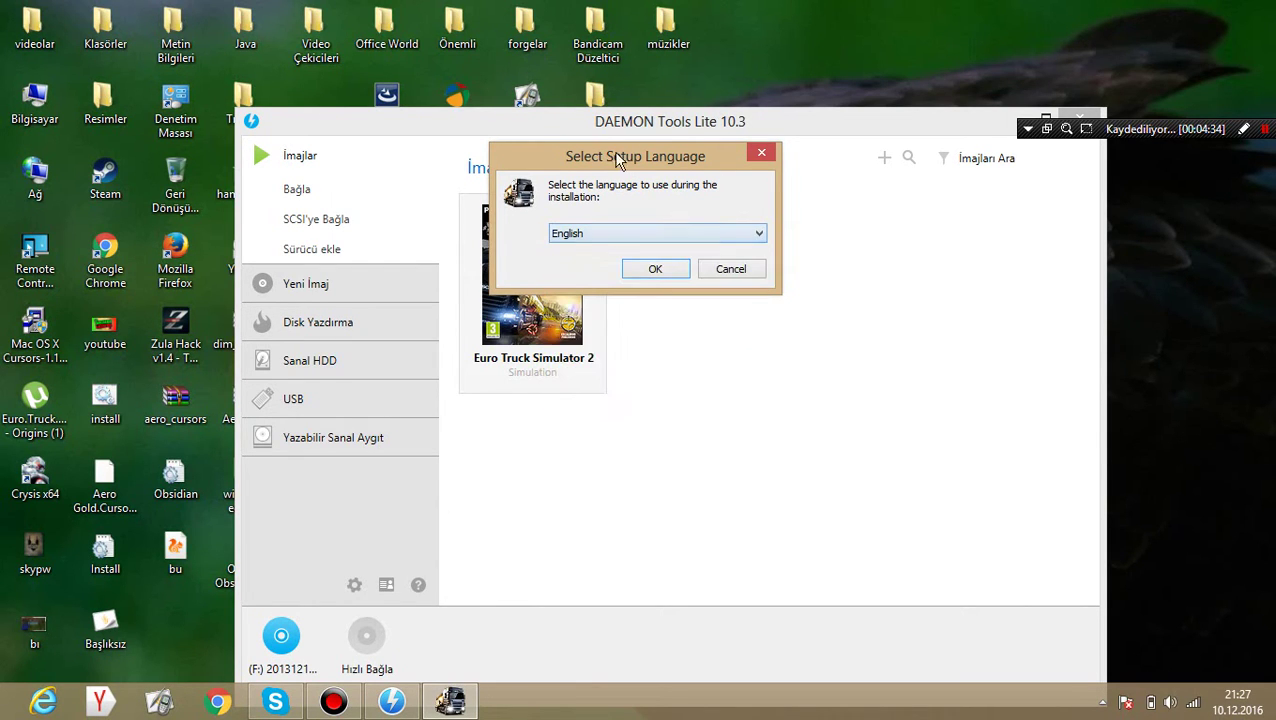
{"action": "left_click", "coordinate": [655, 270]}
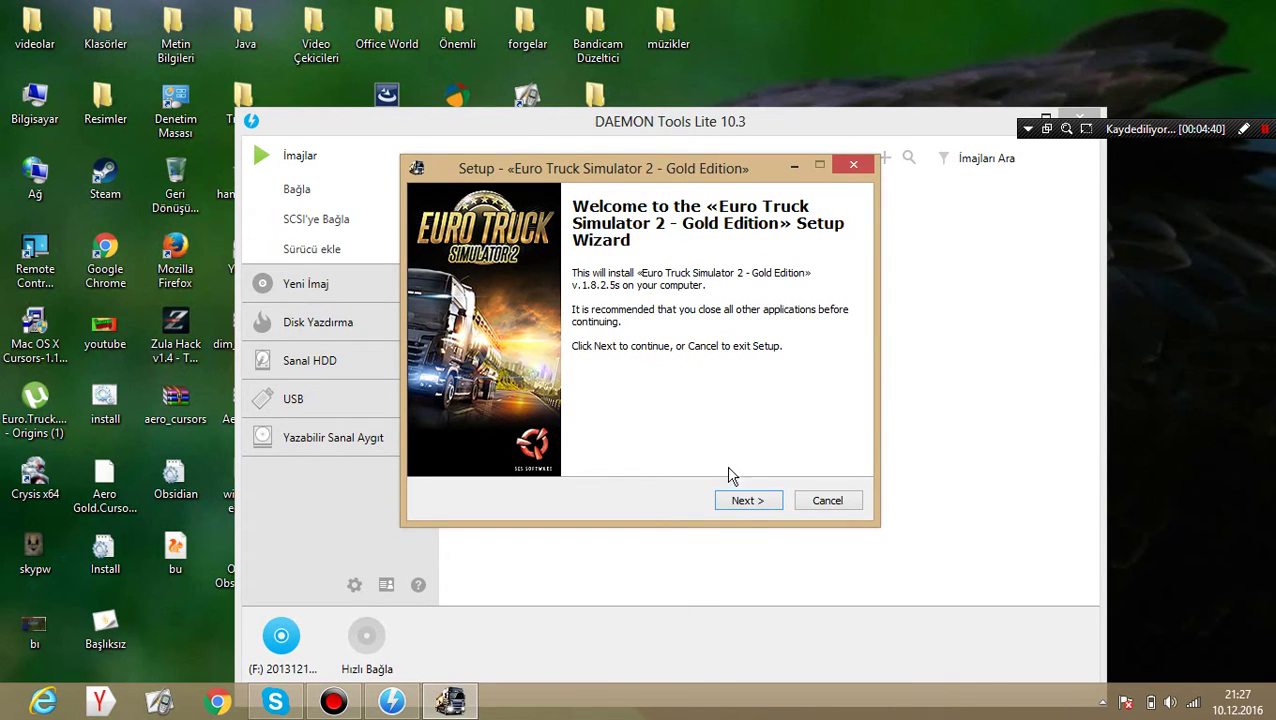
{"action": "left_click", "coordinate": [738, 500]}
{"action": "left_click", "coordinate": [742, 506]}
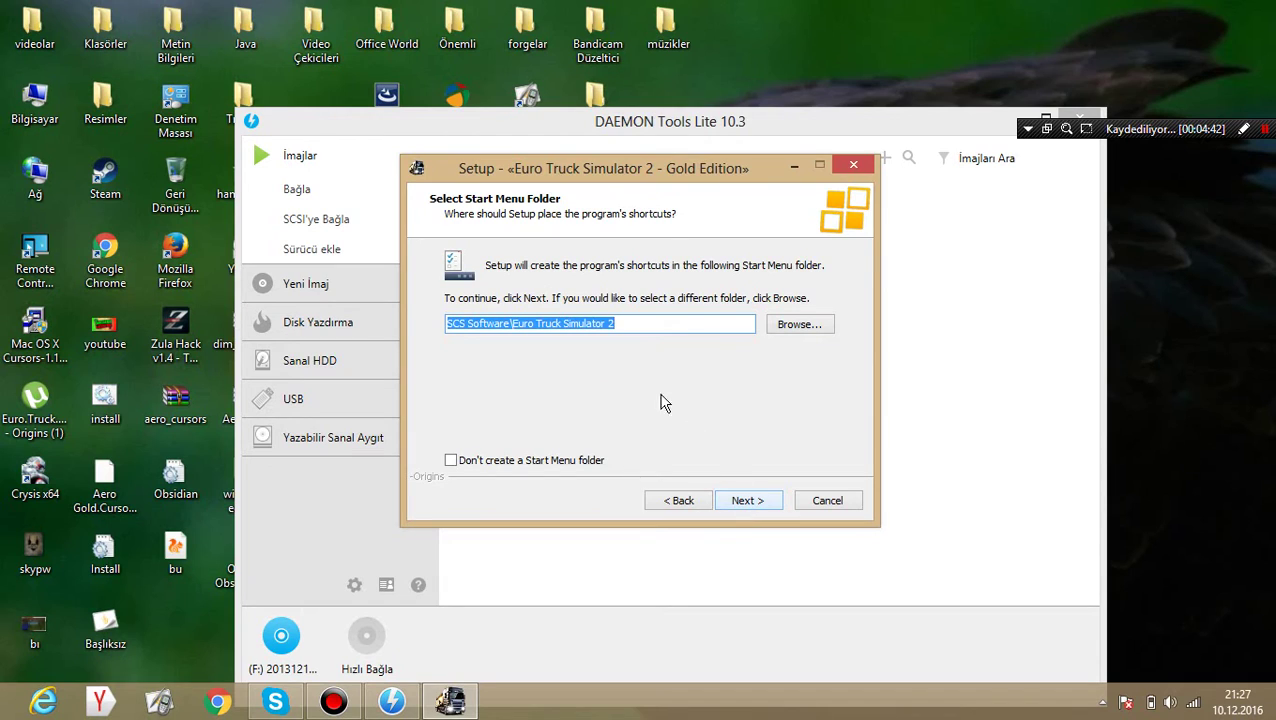
{"action": "left_click", "coordinate": [663, 505]}
{"action": "left_click", "coordinate": [678, 501]}
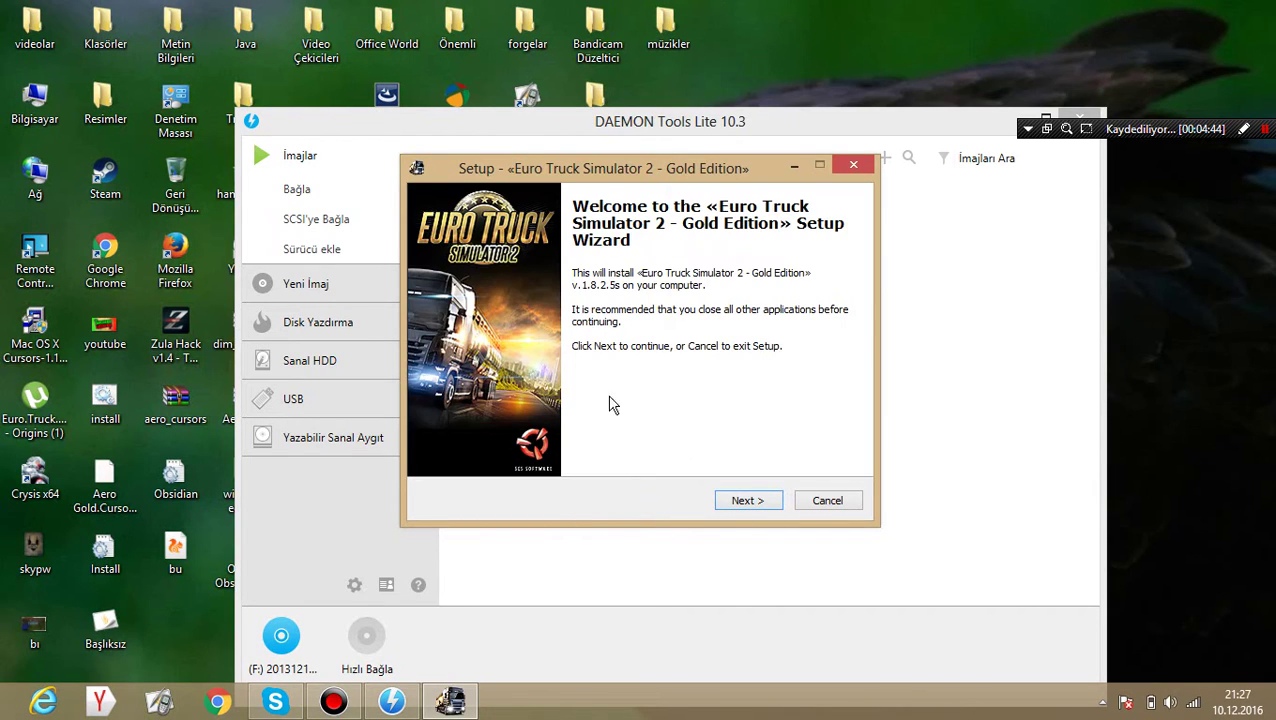
- Accept the default folders and desktop icon in the setup wizard and start installing Euro Truck Simulator 2 - Gold Edition
{"action": "left_click", "coordinate": [745, 502]}
{"action": "left_click", "coordinate": [744, 505]}
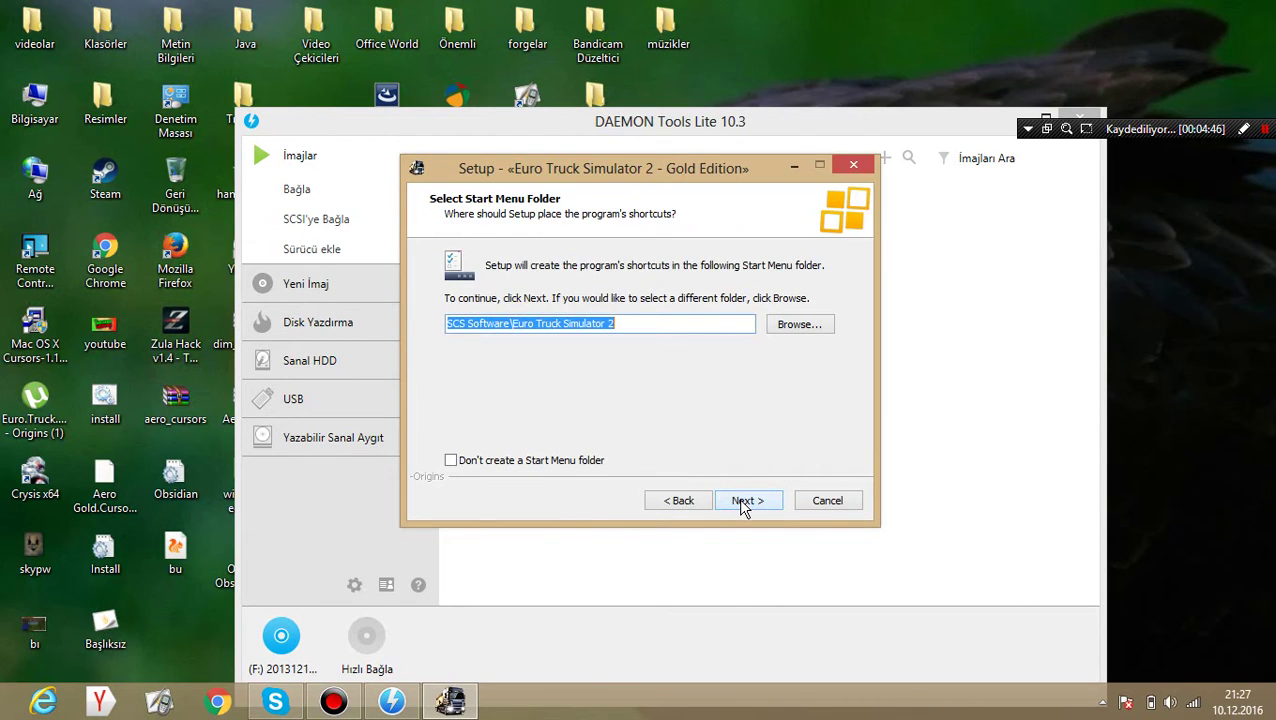
{"action": "left_click", "coordinate": [743, 505]}
{"action": "left_click", "coordinate": [745, 505]}
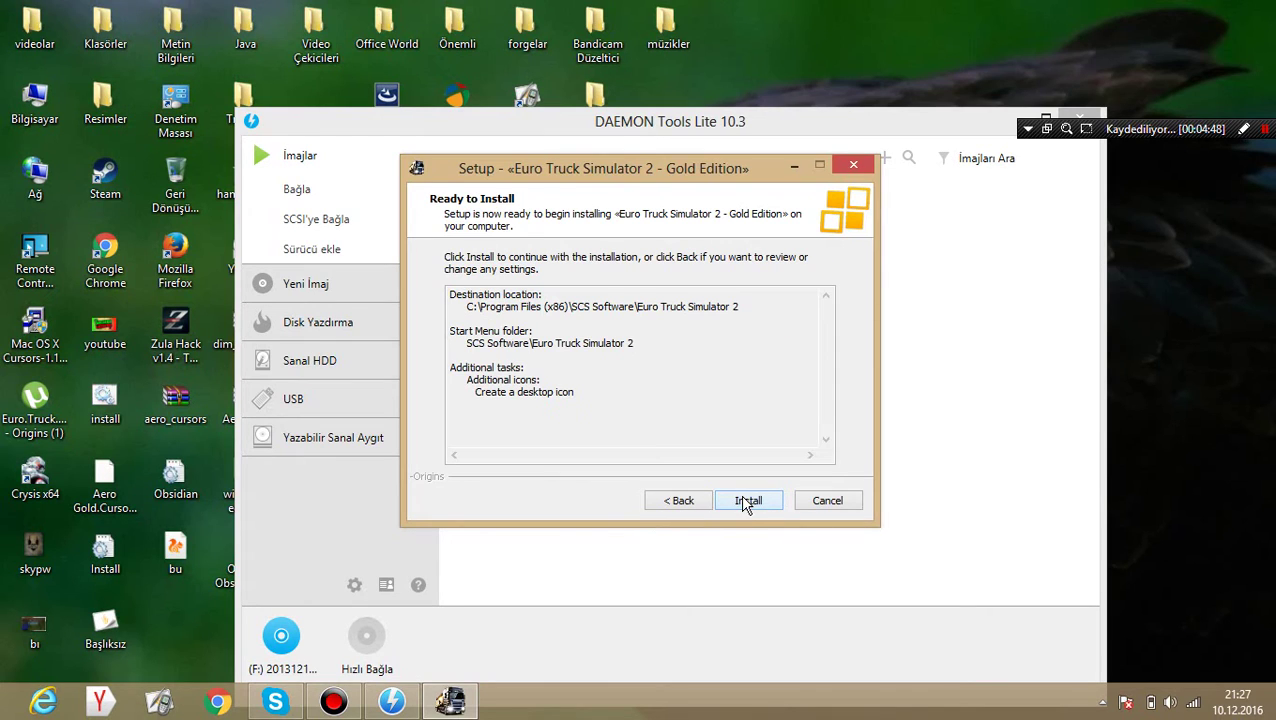
{"action": "left_click", "coordinate": [746, 501]}
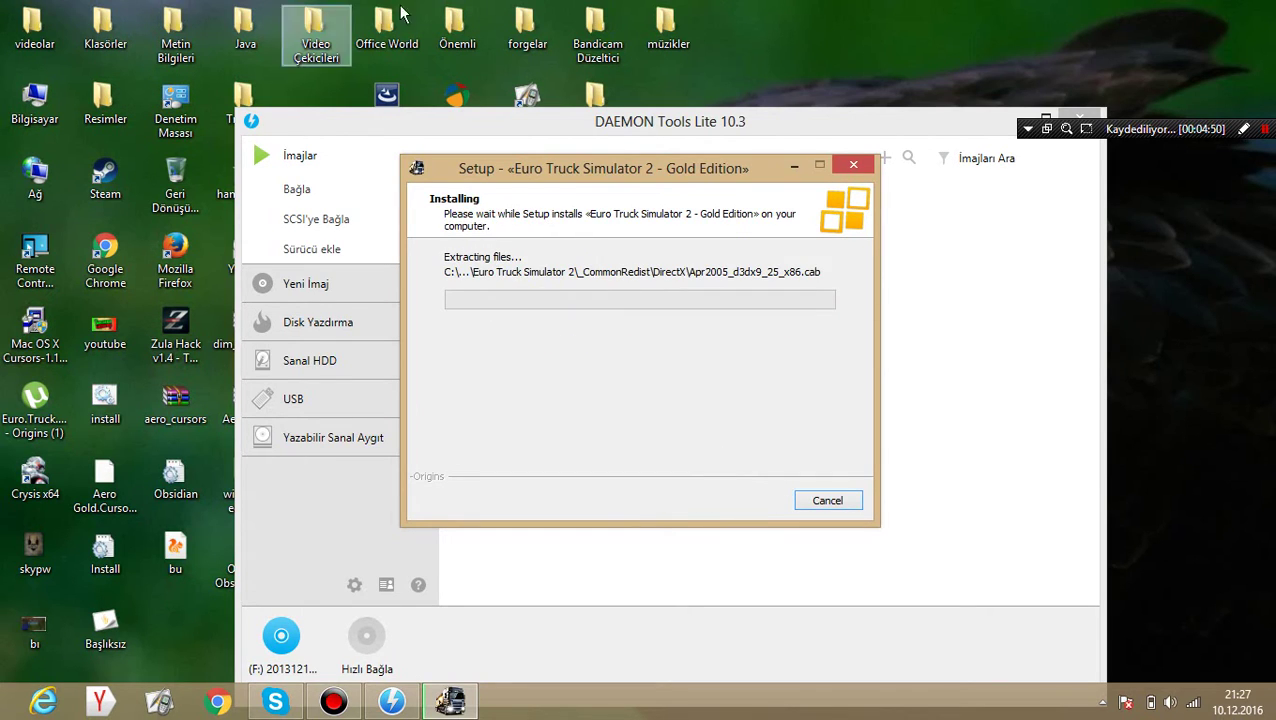
- Clear the desktop by minimizing DAEMON Tools Lite and the running Euro Truck Simulator 2 setup window
{"action": "left_click_drag", "start_coordinate": [490, 176], "coordinate": [379, 101]}
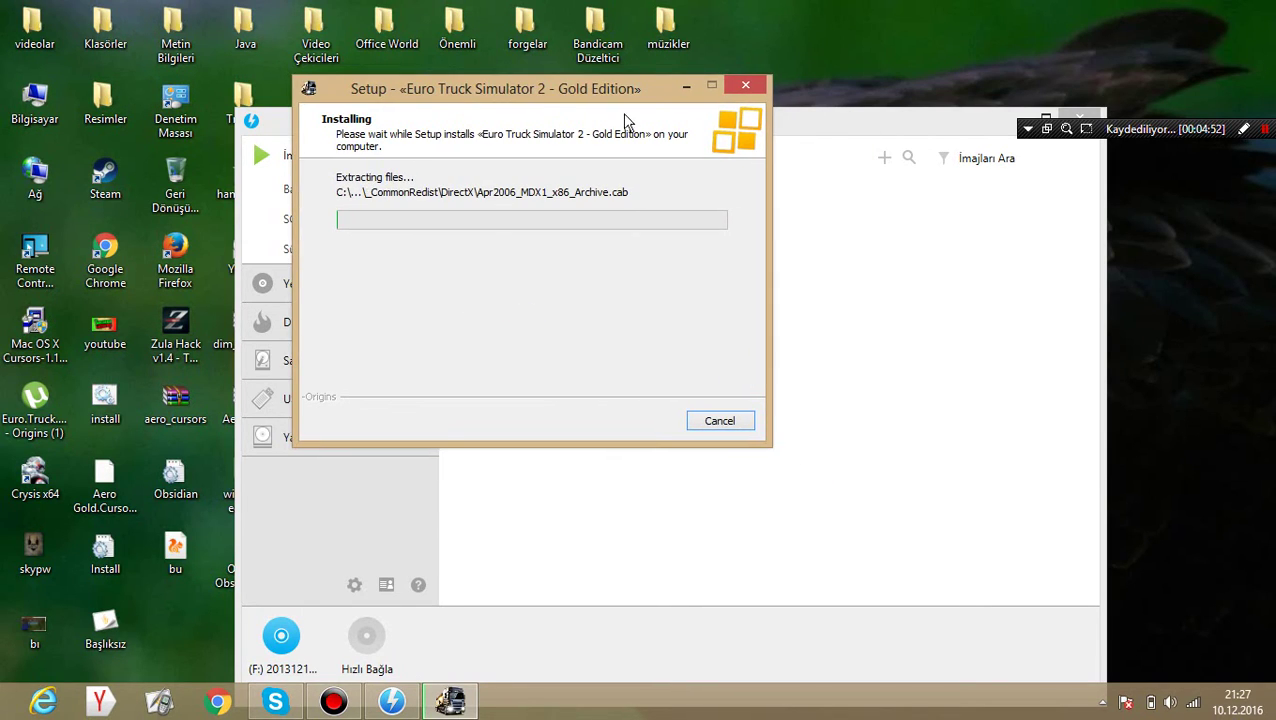
{"action": "left_click", "coordinate": [850, 128]}
{"action": "left_click_drag", "start_coordinate": [850, 128], "coordinate": [666, 195]}
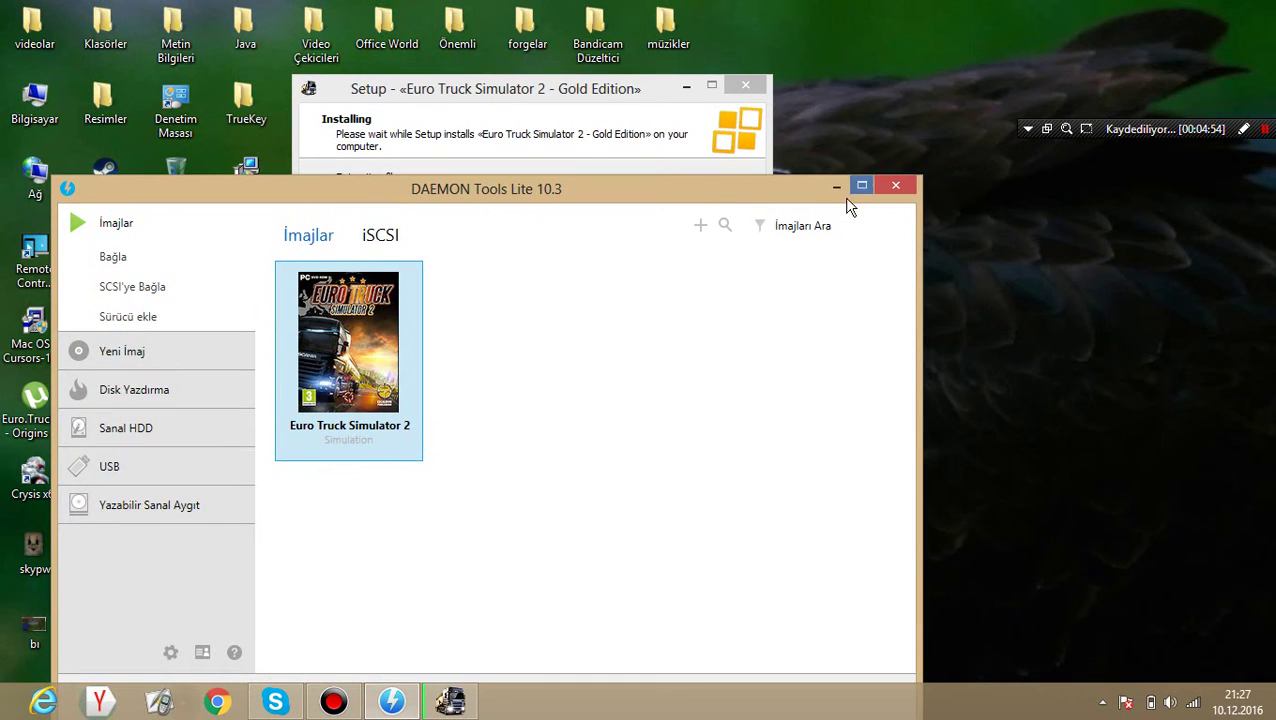
{"action": "left_click_drag", "start_coordinate": [749, 191], "coordinate": [795, 190]}
{"action": "left_click", "coordinate": [882, 186]}
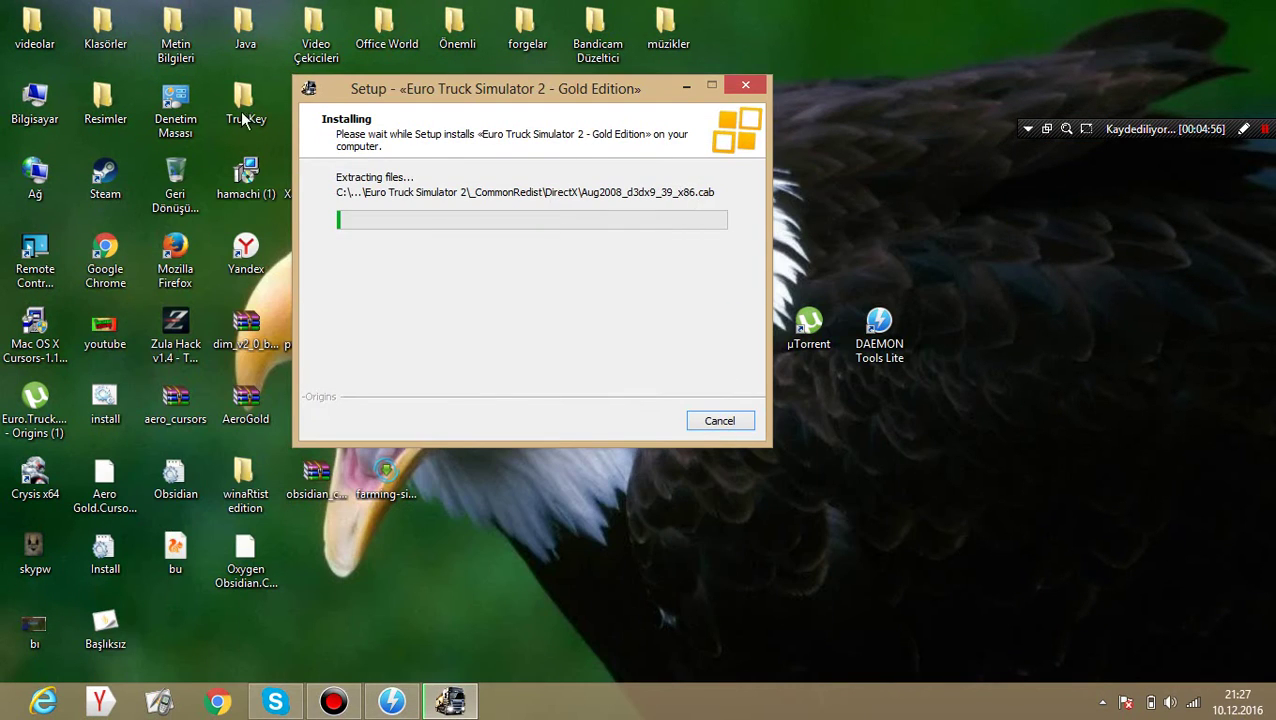
{"action": "left_click_drag", "start_coordinate": [401, 80], "coordinate": [318, 66]}
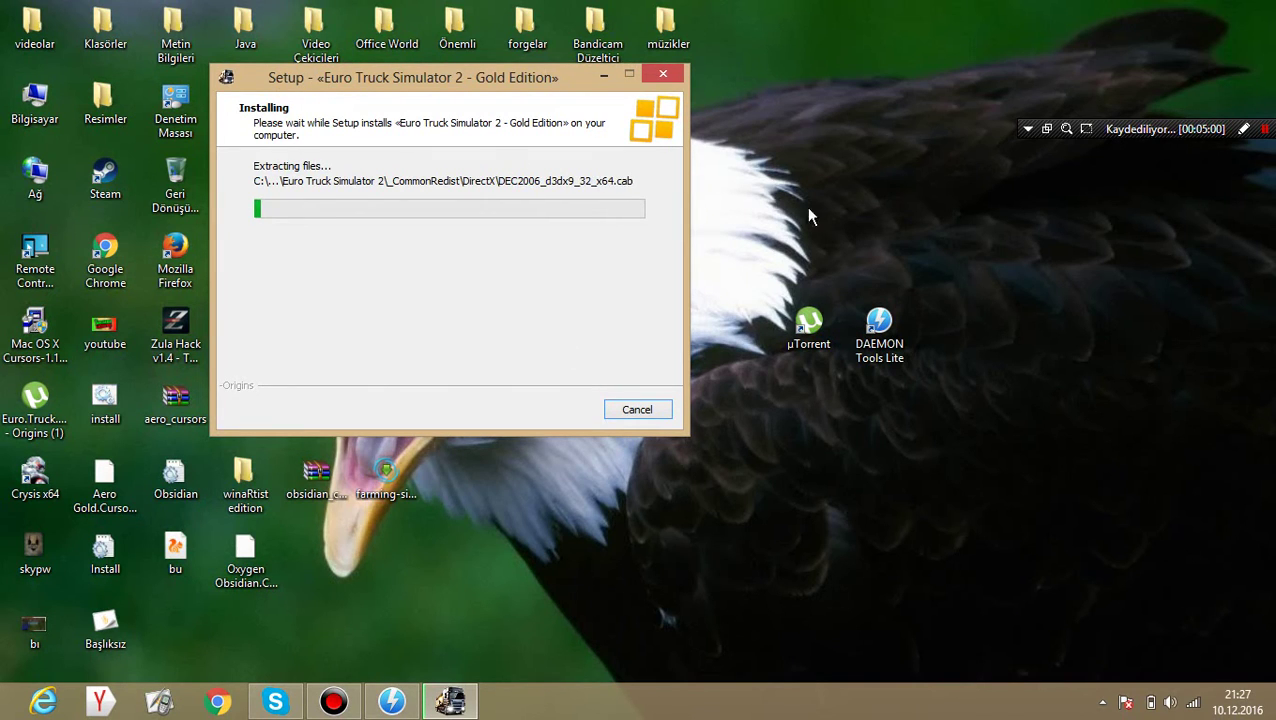
{"action": "left_click", "coordinate": [604, 75]}
{"action": "mouse_move", "coordinate": [942, 452]}
{"action": "left_mouse_down"}
{"action": "mouse_move", "coordinate": [737, 213]}
{"action": "mouse_move", "coordinate": [742, 222]}
{"action": "left_mouse_up"}
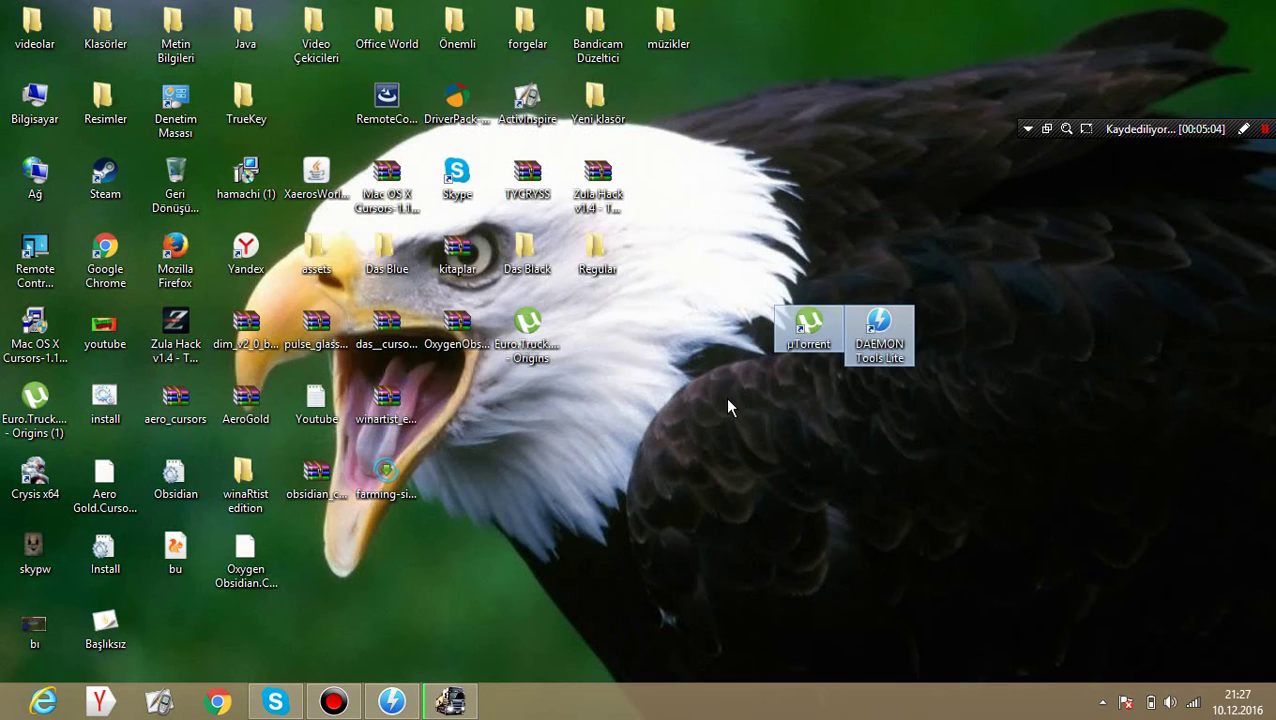
{"action": "left_click", "coordinate": [727, 400]}
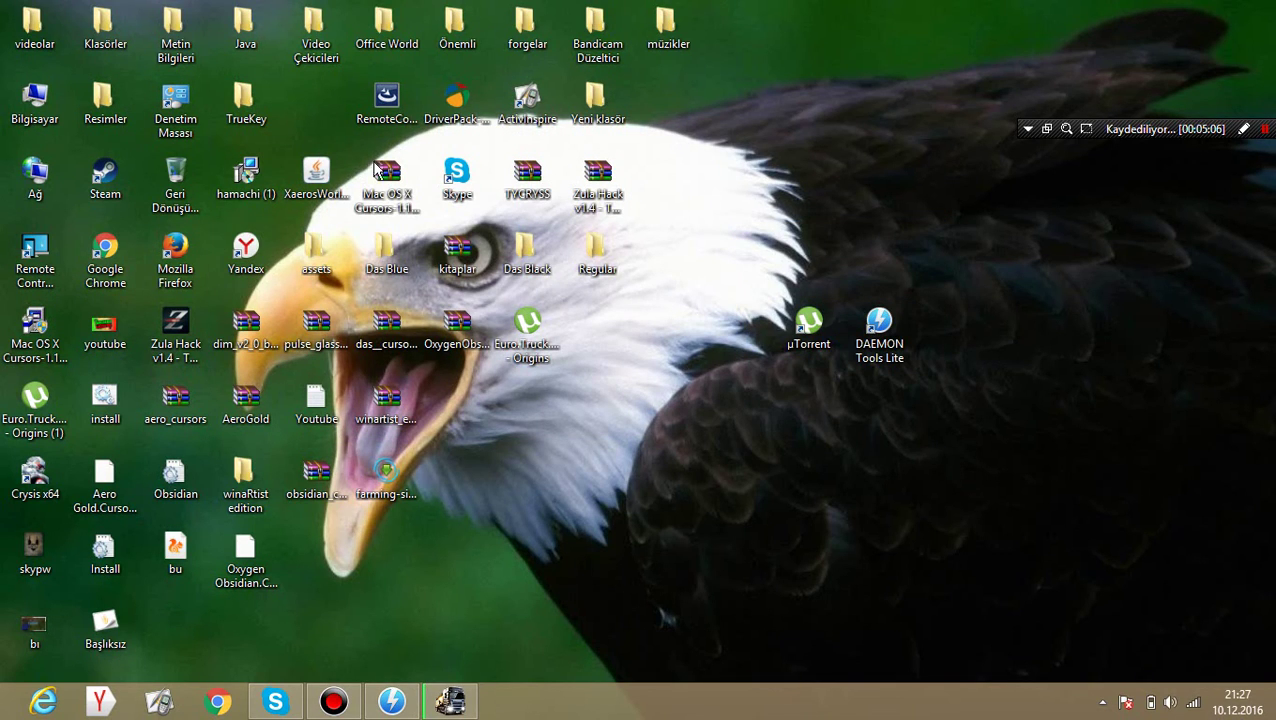
- Shift the four desktop icons from RemoteCo... to Yeni klasör one place left, and Zula Hack v1.4 and Regular one place up
{"action": "left_click_drag", "start_coordinate": [400, 112], "coordinate": [323, 120]}
{"action": "left_click_drag", "start_coordinate": [458, 108], "coordinate": [390, 110]}
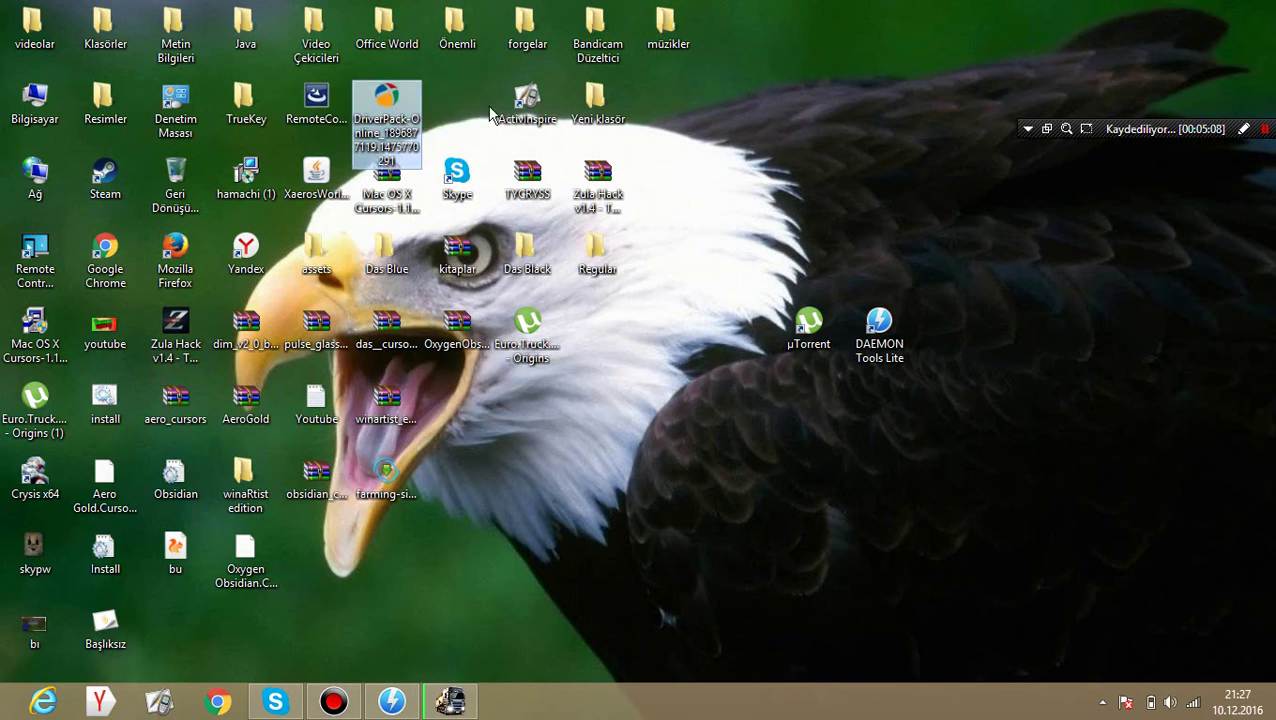
{"action": "left_click_drag", "start_coordinate": [522, 110], "coordinate": [455, 112]}
{"action": "left_click_drag", "start_coordinate": [565, 115], "coordinate": [495, 113]}
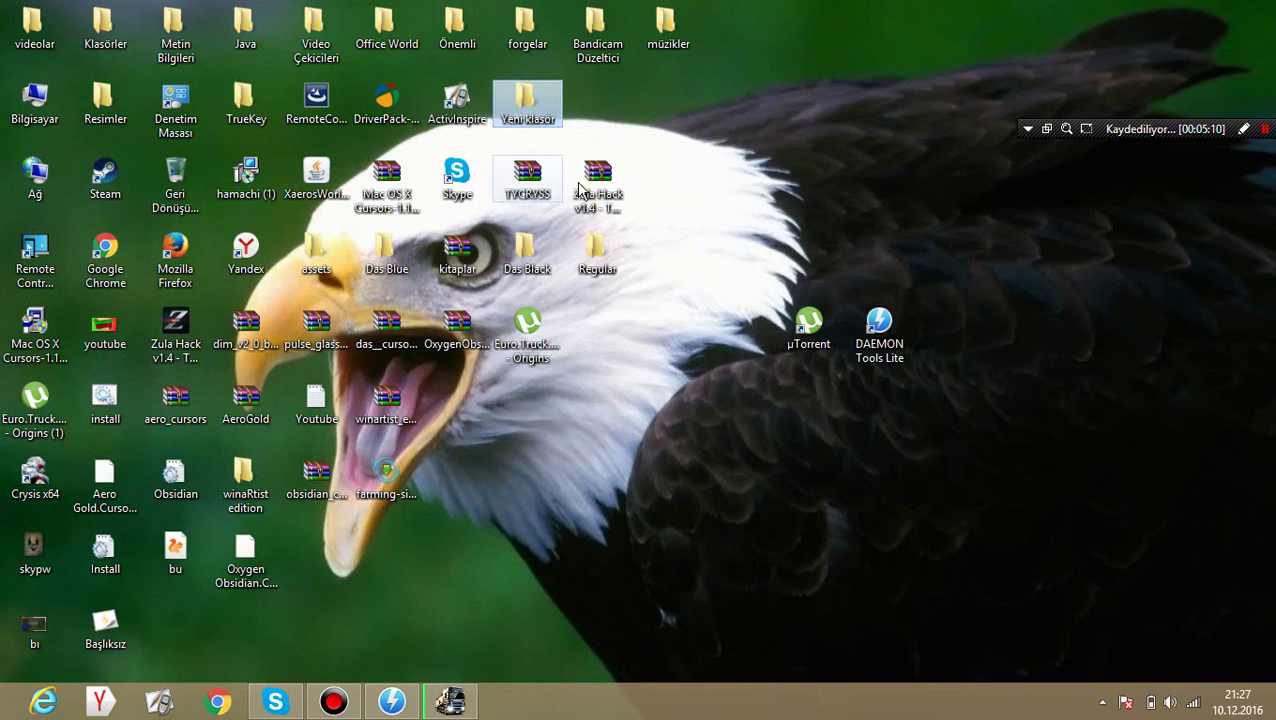
{"action": "left_click_drag", "start_coordinate": [592, 180], "coordinate": [592, 108]}
{"action": "left_click_drag", "start_coordinate": [597, 250], "coordinate": [597, 185]}
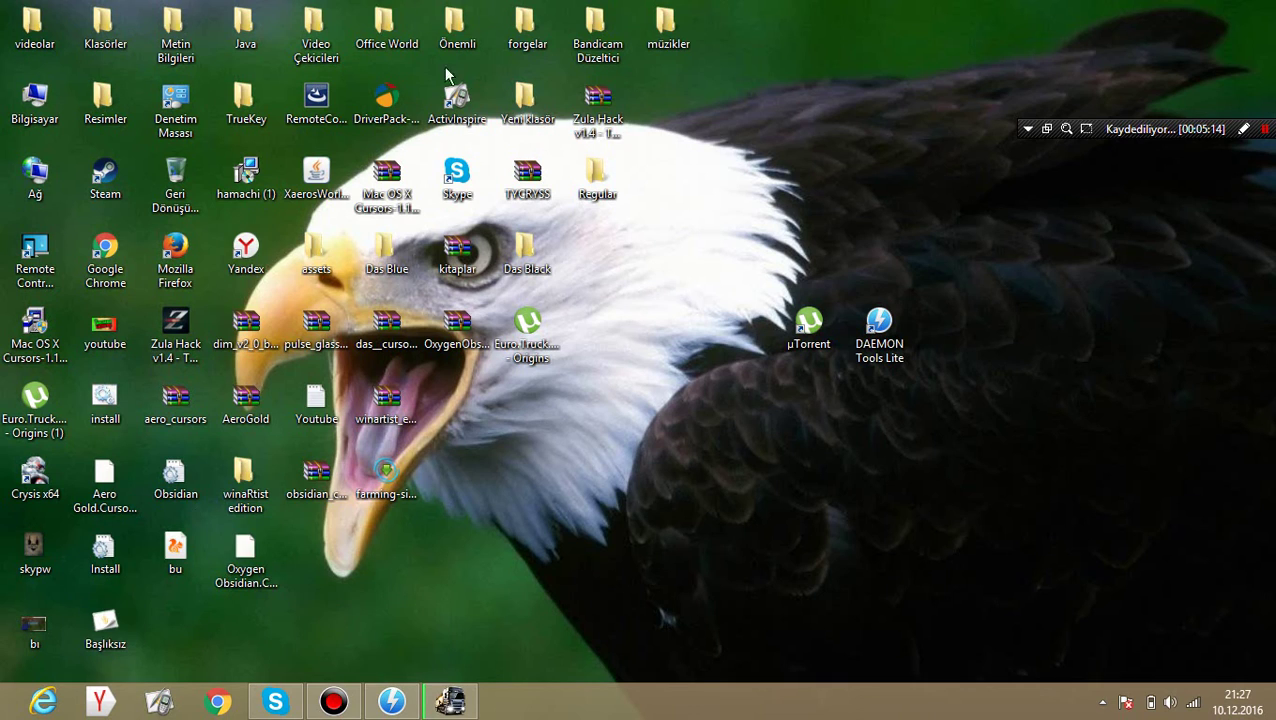
{"action": "left_click_drag", "start_coordinate": [815, 398], "coordinate": [837, 456]}
{"action": "left_click_drag", "start_coordinate": [983, 265], "coordinate": [928, 318]}
{"action": "left_click", "coordinate": [880, 335]}
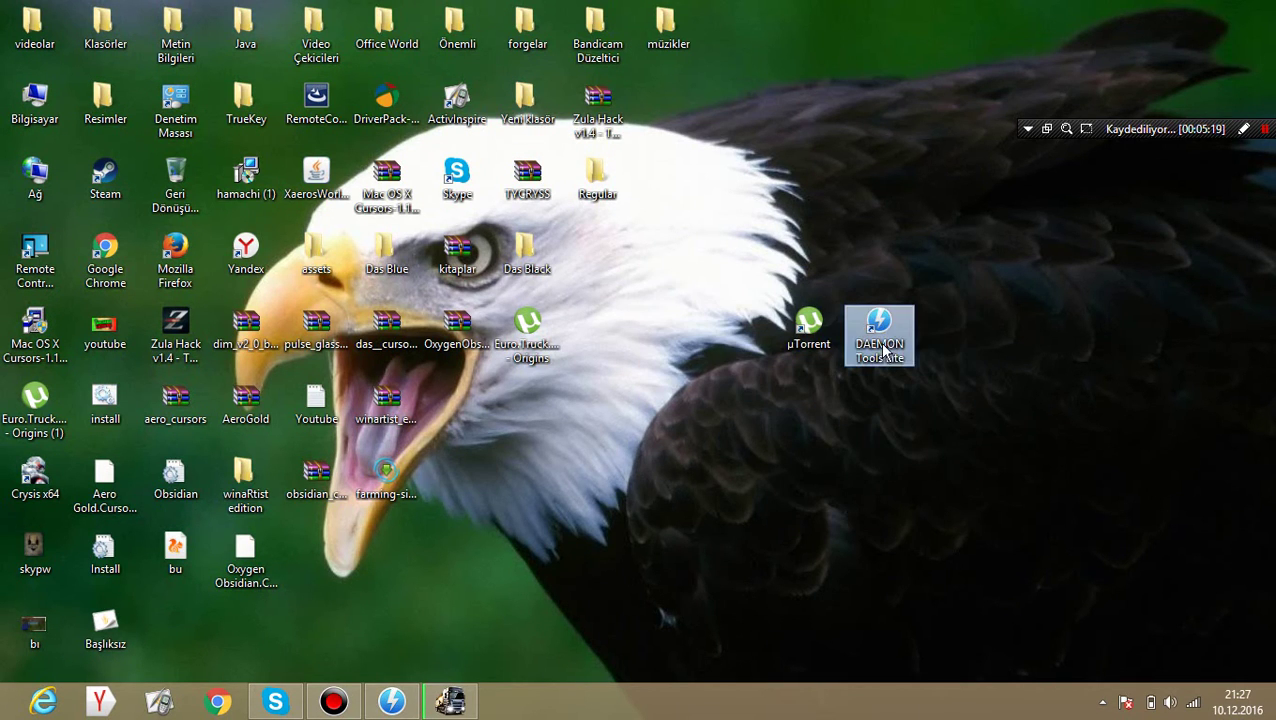
{"action": "right_click", "coordinate": [882, 312]}
{"action": "left_click", "coordinate": [826, 440]}
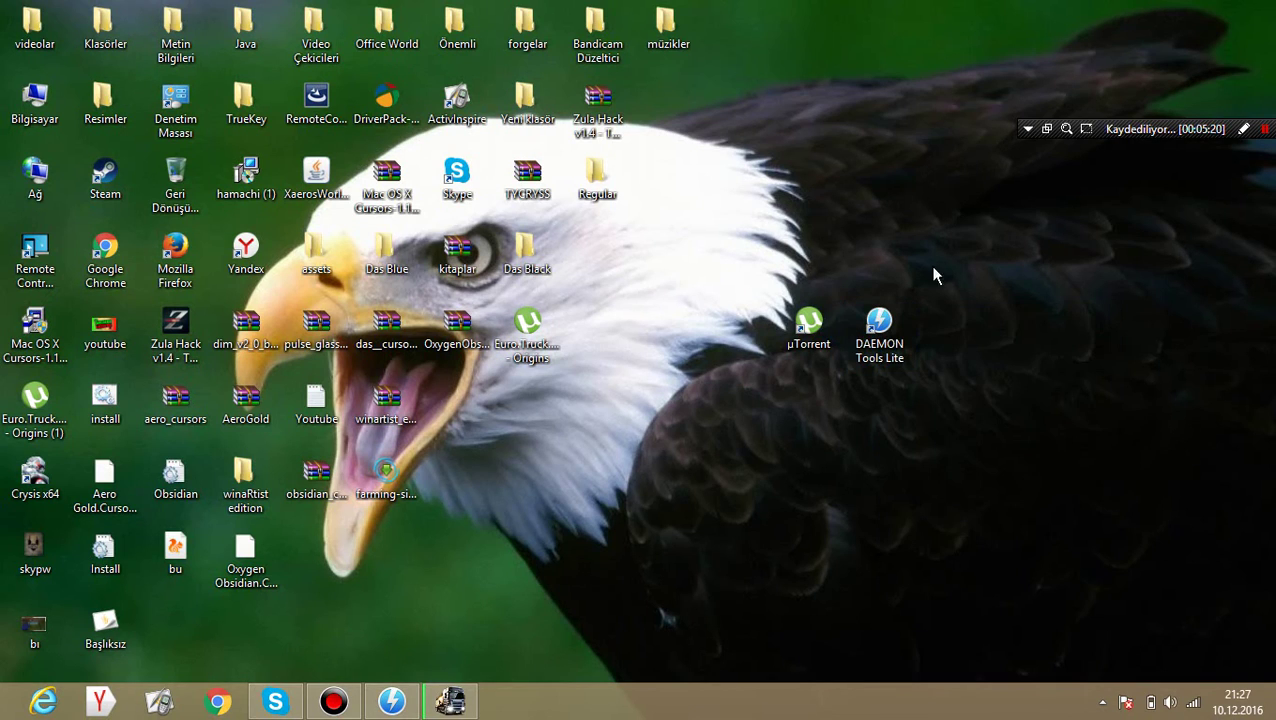
- Restore the setup window to check the installation progress, and minimize it again
{"action": "left_click", "coordinate": [460, 690]}
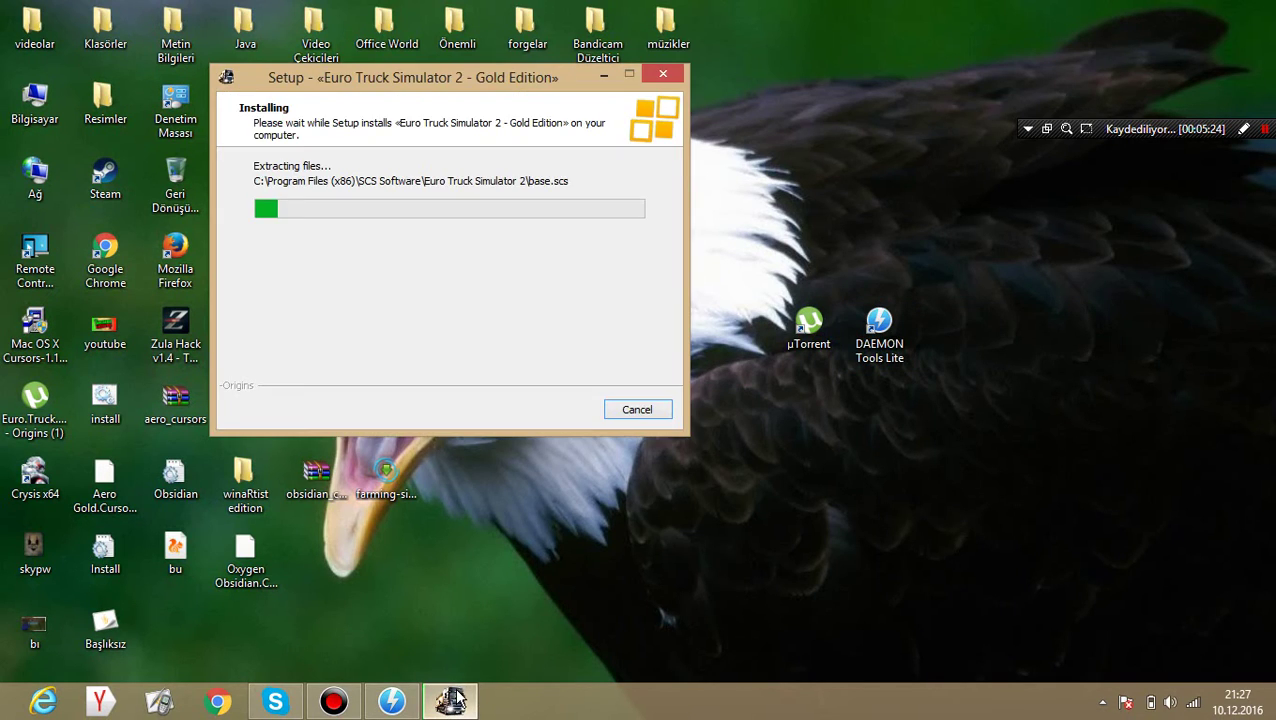
{"action": "left_click", "coordinate": [612, 72]}
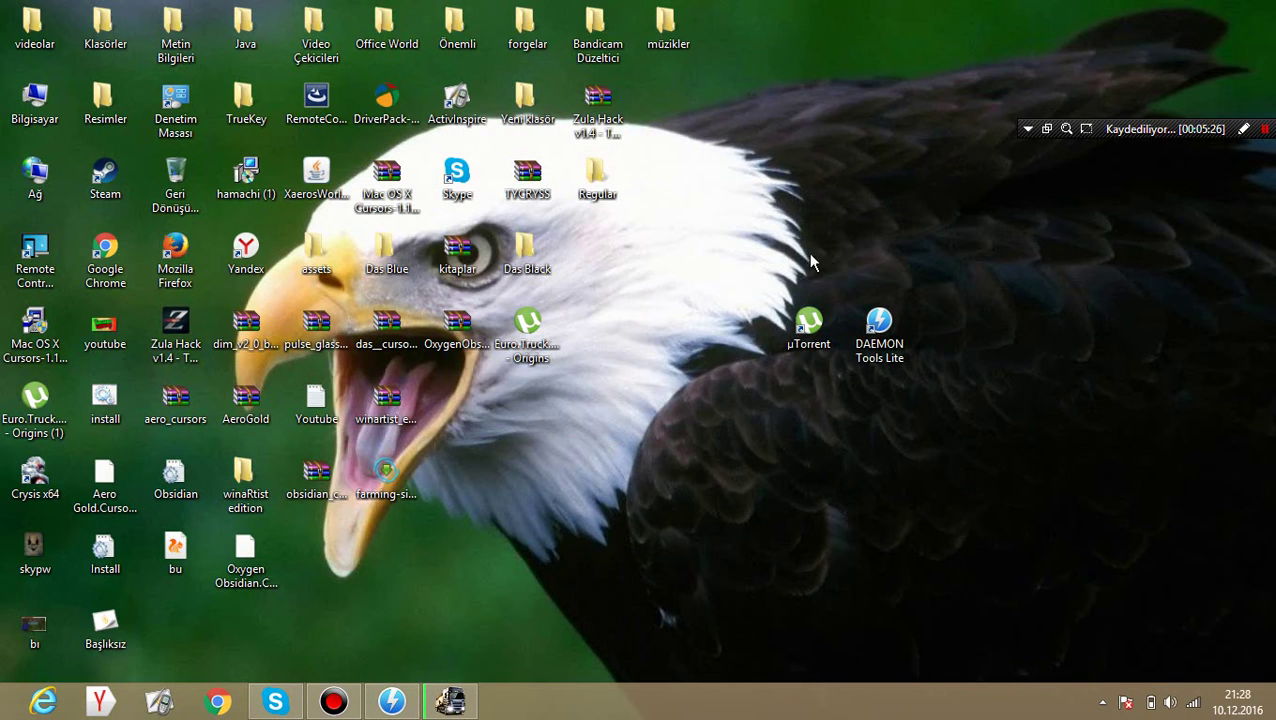
- Open the Euro Truck Simulator 2 download folder from its torrent in µTorrent, and close the µTorrent window
{"action": "double_click", "coordinate": [808, 328]}
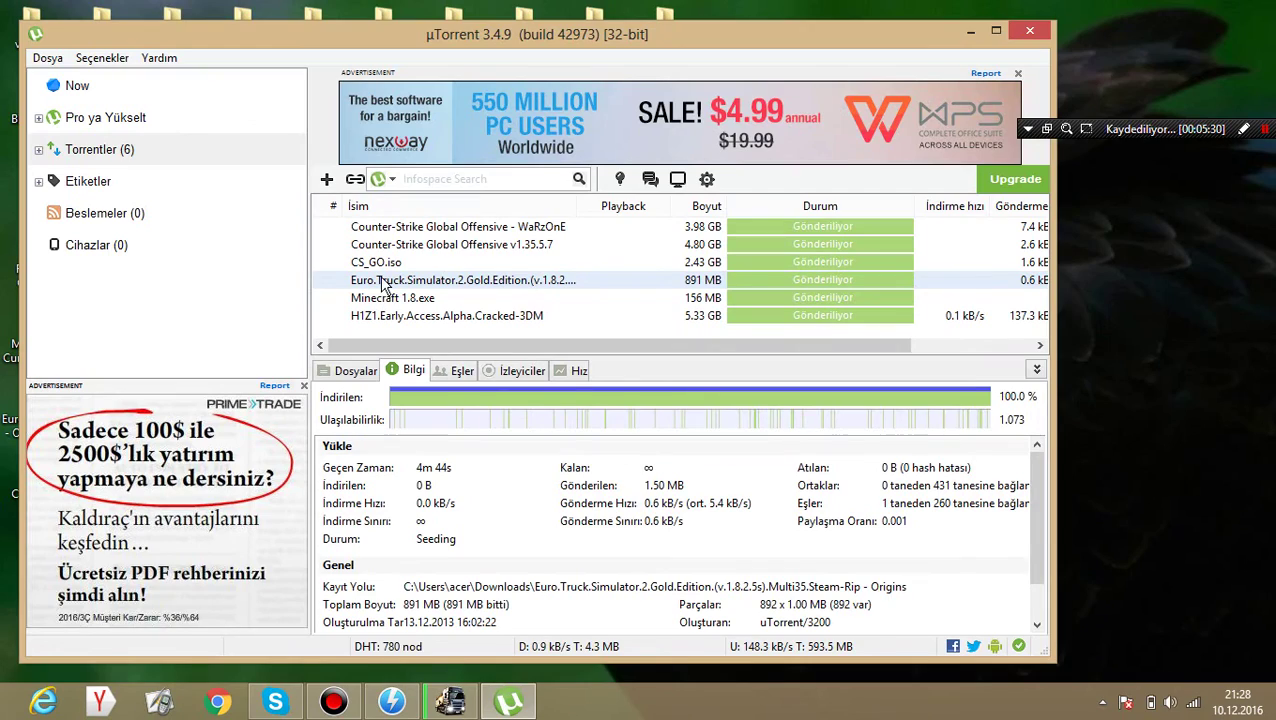
{"action": "double_click", "coordinate": [385, 281]}
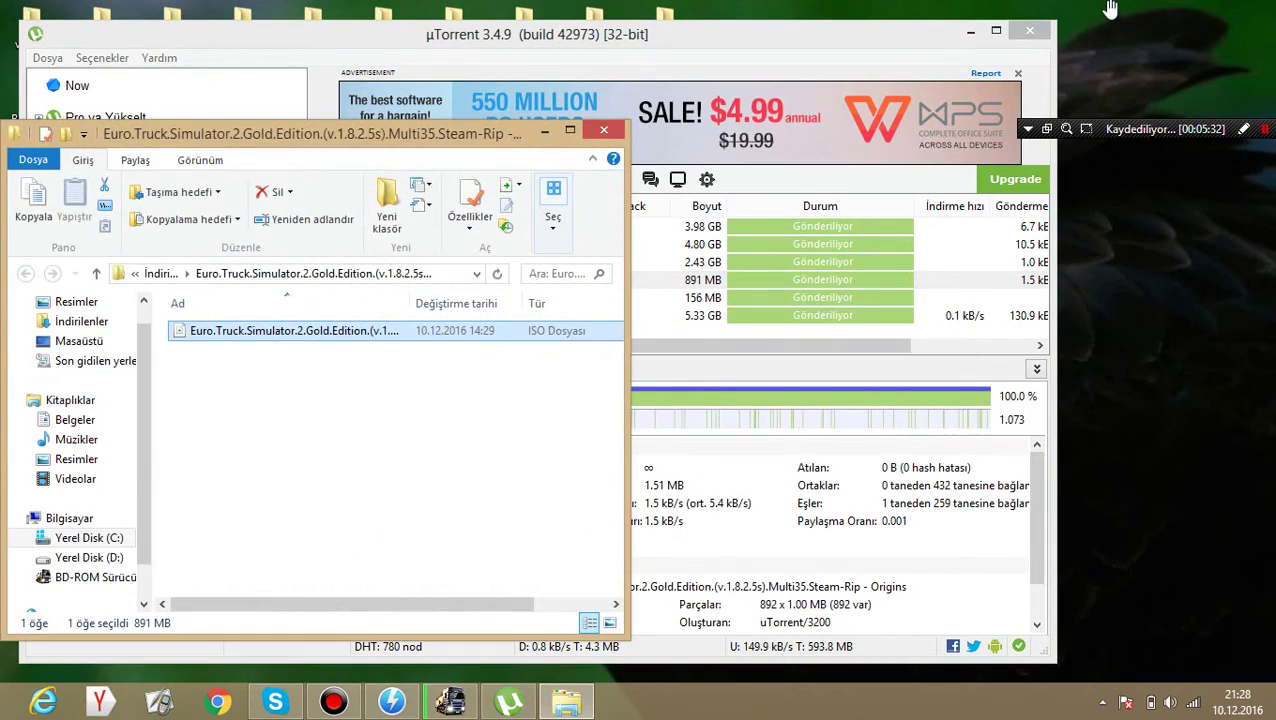
{"action": "left_click", "coordinate": [1031, 29]}
- Move the Euro Truck Simulator 2 folder window around the desktop, select its ISO file, and maximize the window
{"action": "left_click_drag", "start_coordinate": [322, 134], "coordinate": [630, 402]}
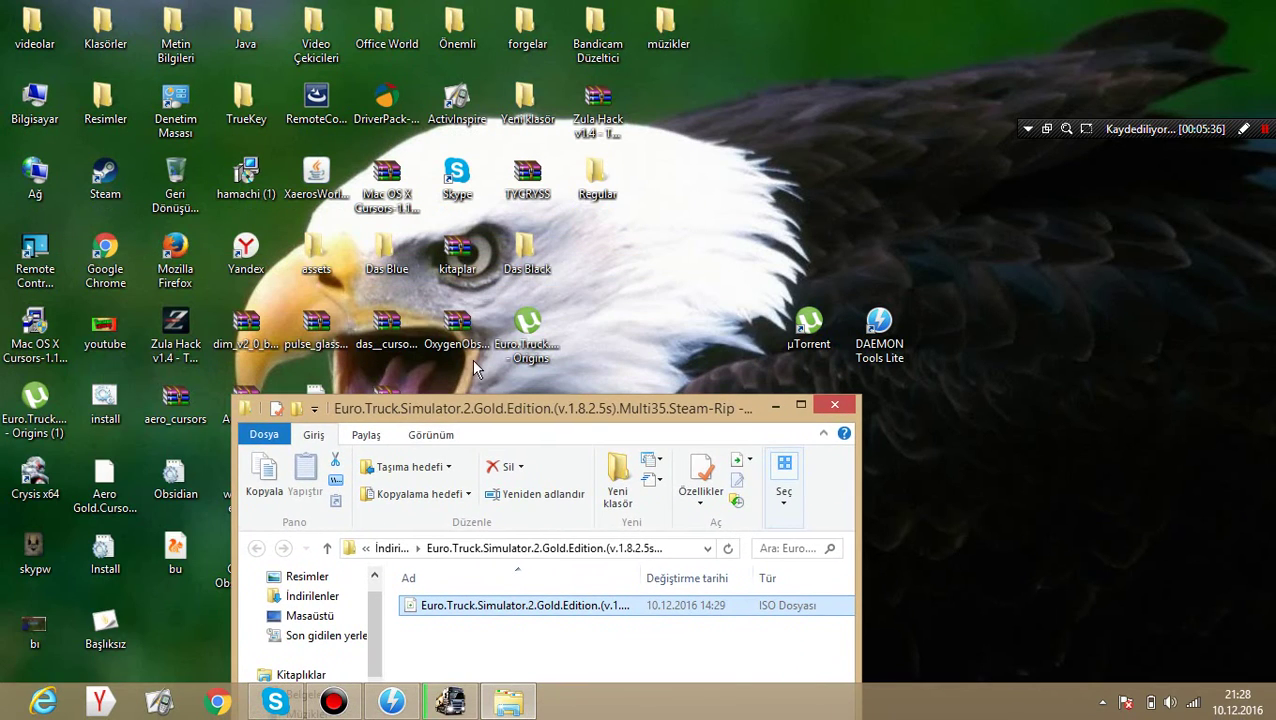
{"action": "left_click_drag", "start_coordinate": [320, 408], "coordinate": [515, 455]}
{"action": "left_click", "coordinate": [509, 456]}
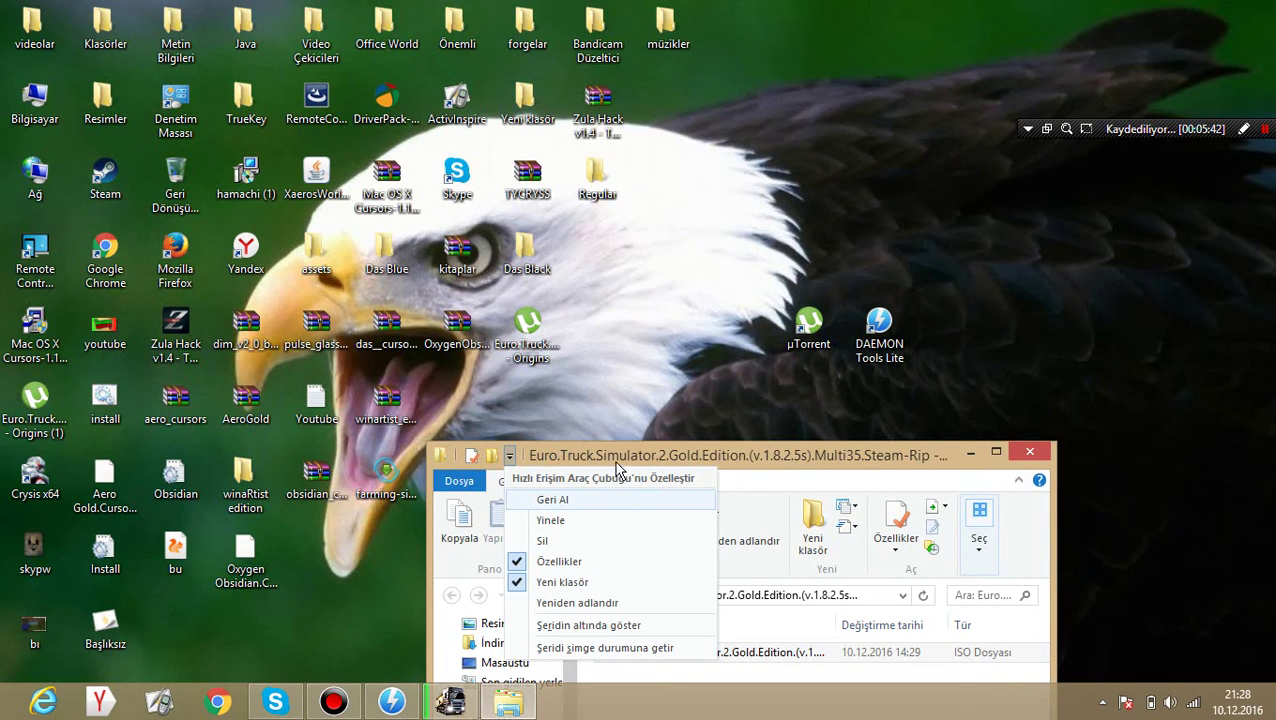
{"action": "left_click_drag", "start_coordinate": [618, 457], "coordinate": [516, 383]}
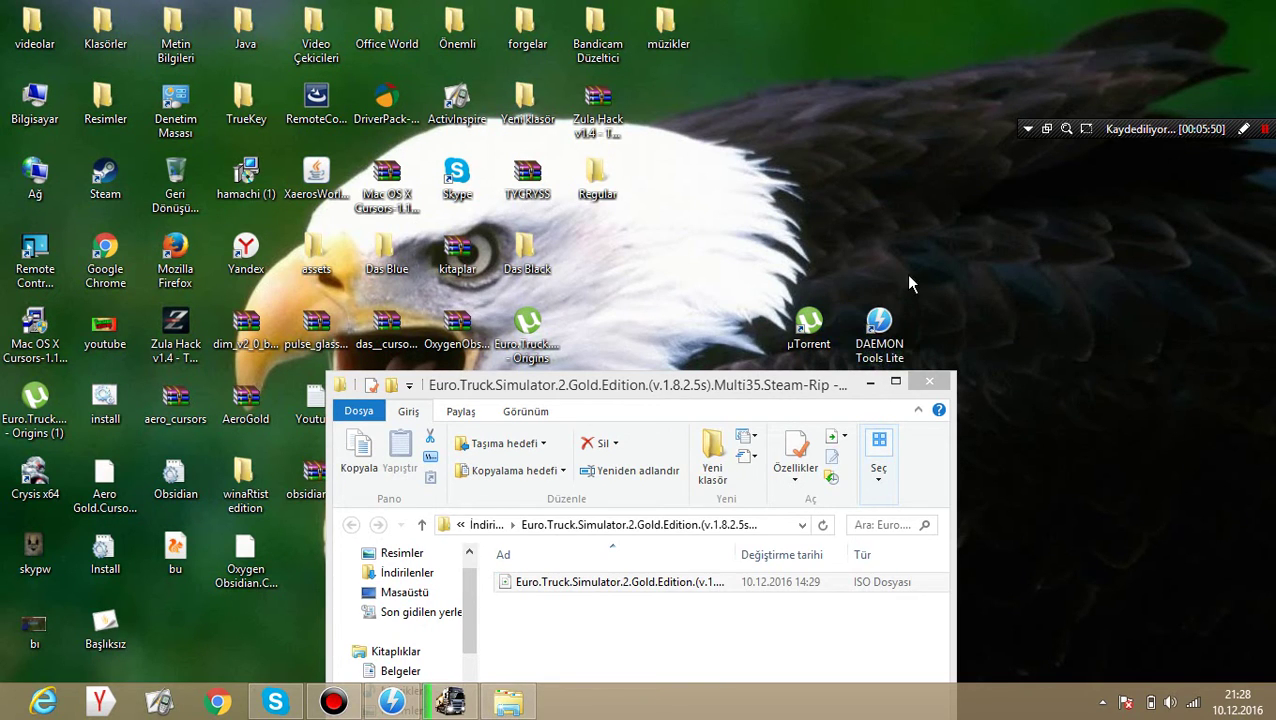
{"action": "left_click", "coordinate": [600, 581]}
{"action": "left_click_drag", "start_coordinate": [530, 371], "coordinate": [541, 40]}
{"action": "double_click", "coordinate": [541, 40]}
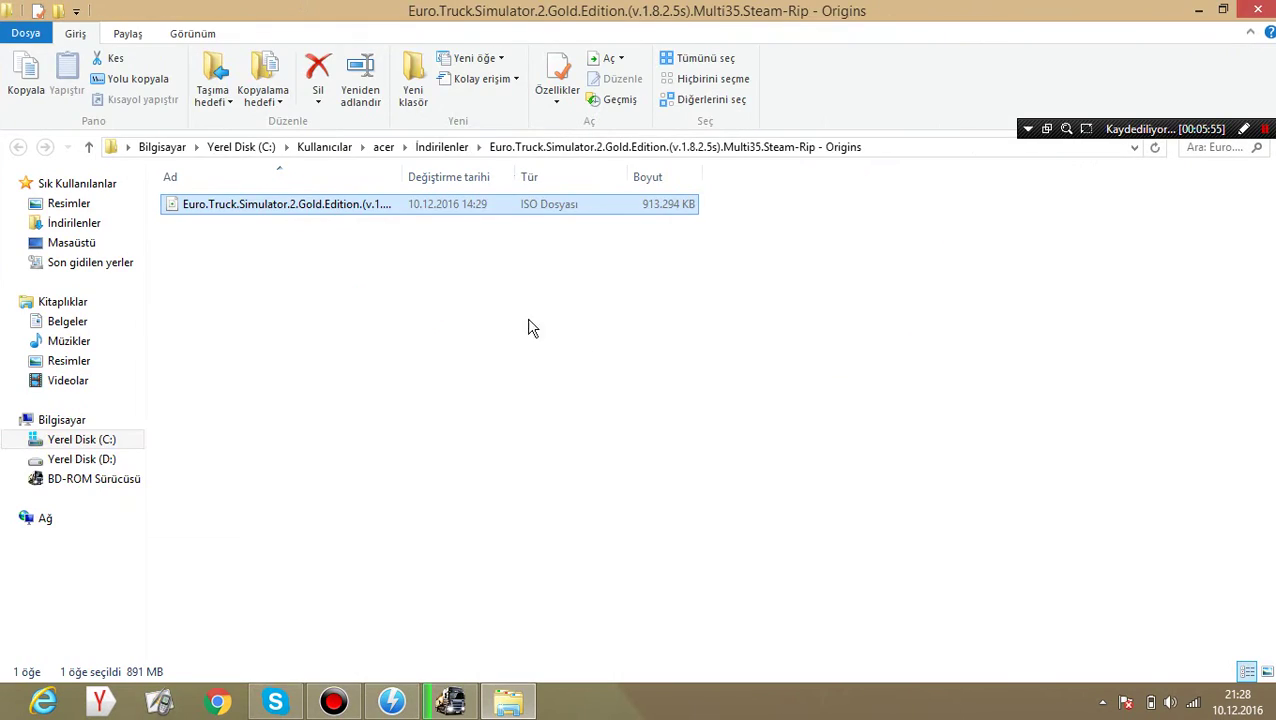
- Open the Euro Truck Simulator 2 ISO file with WinRAR archiver, and minimize the folder window
{"action": "right_click", "coordinate": [491, 203]}
{"action": "left_click", "coordinate": [375, 299]}
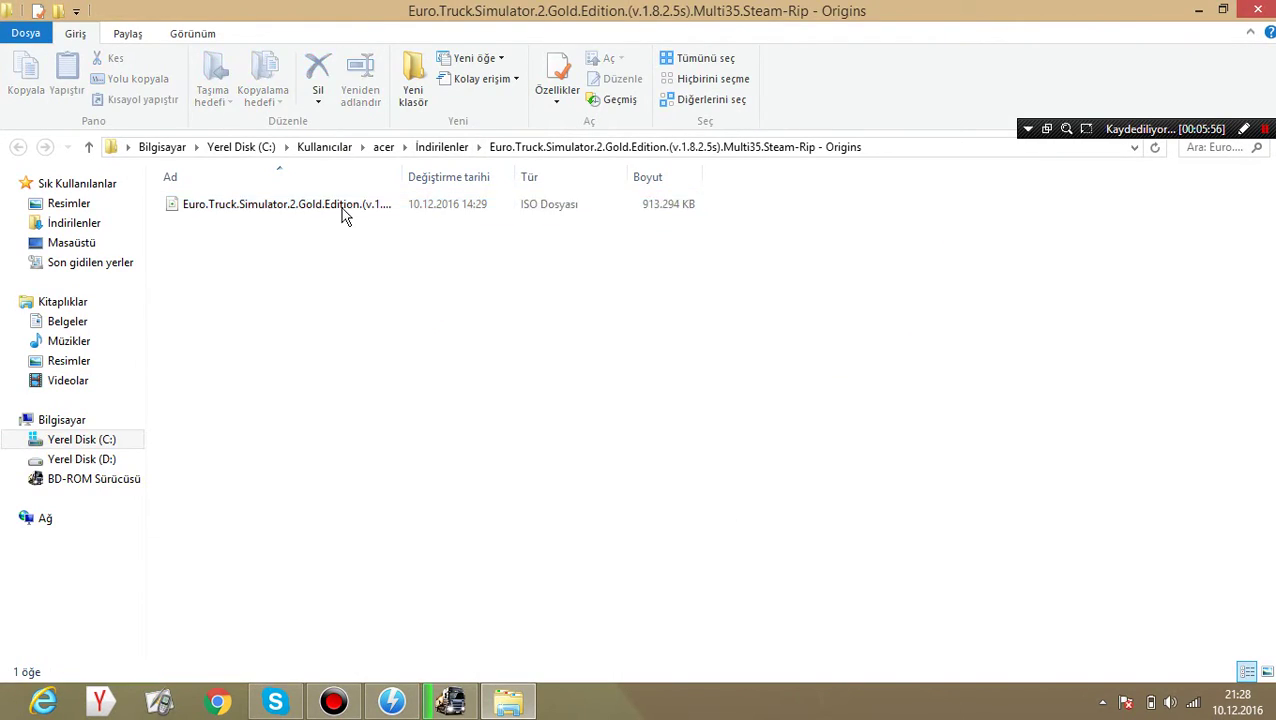
{"action": "right_click", "coordinate": [361, 205]}
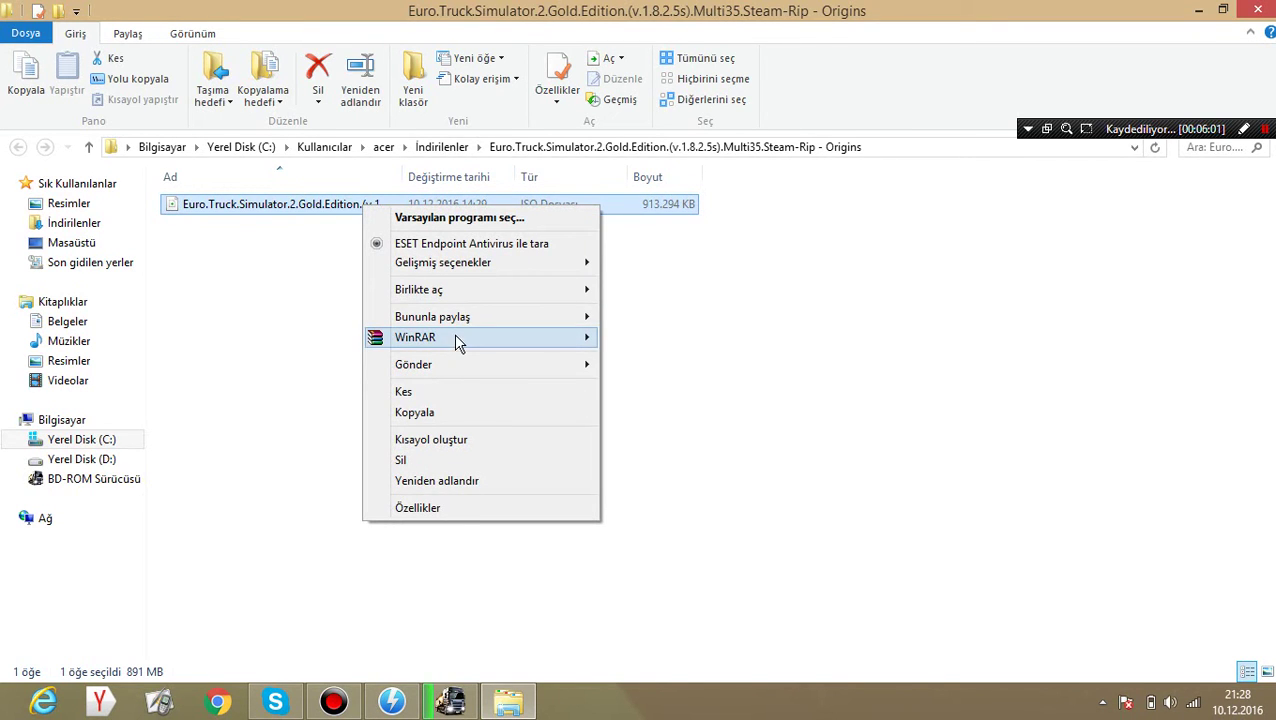
{"action": "mouse_move", "coordinate": [460, 340]}
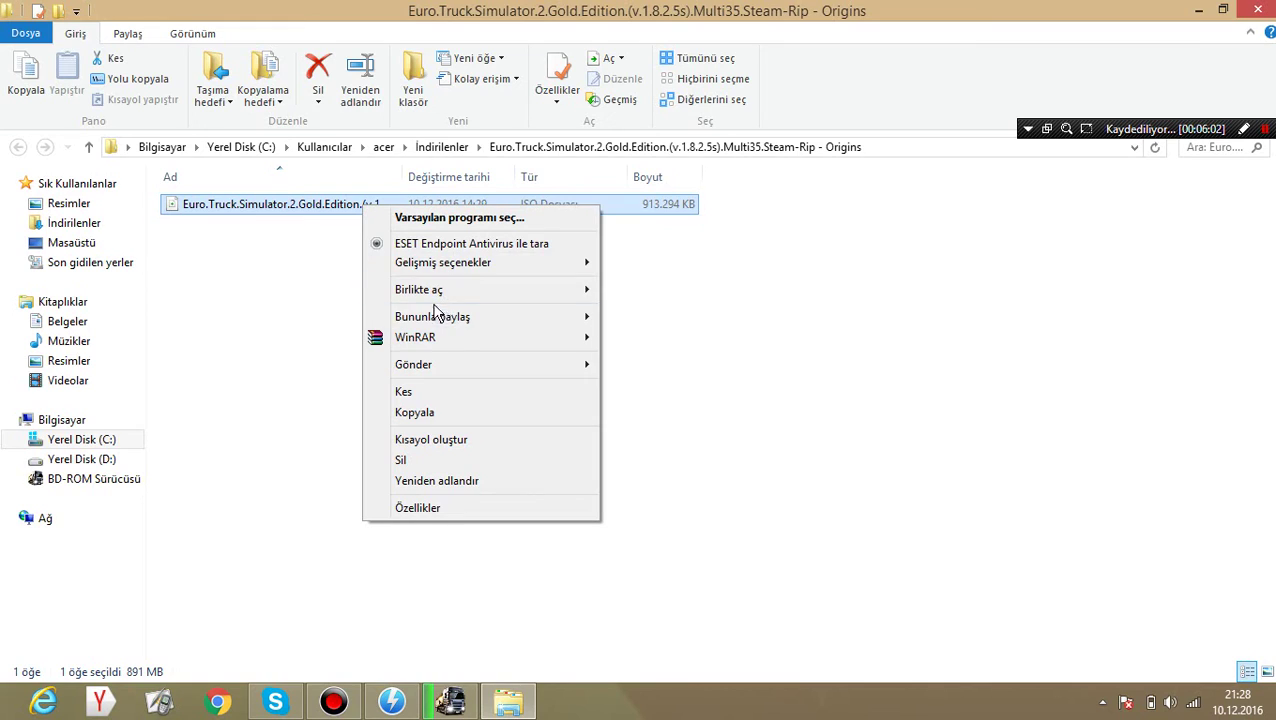
{"action": "mouse_move", "coordinate": [446, 290]}
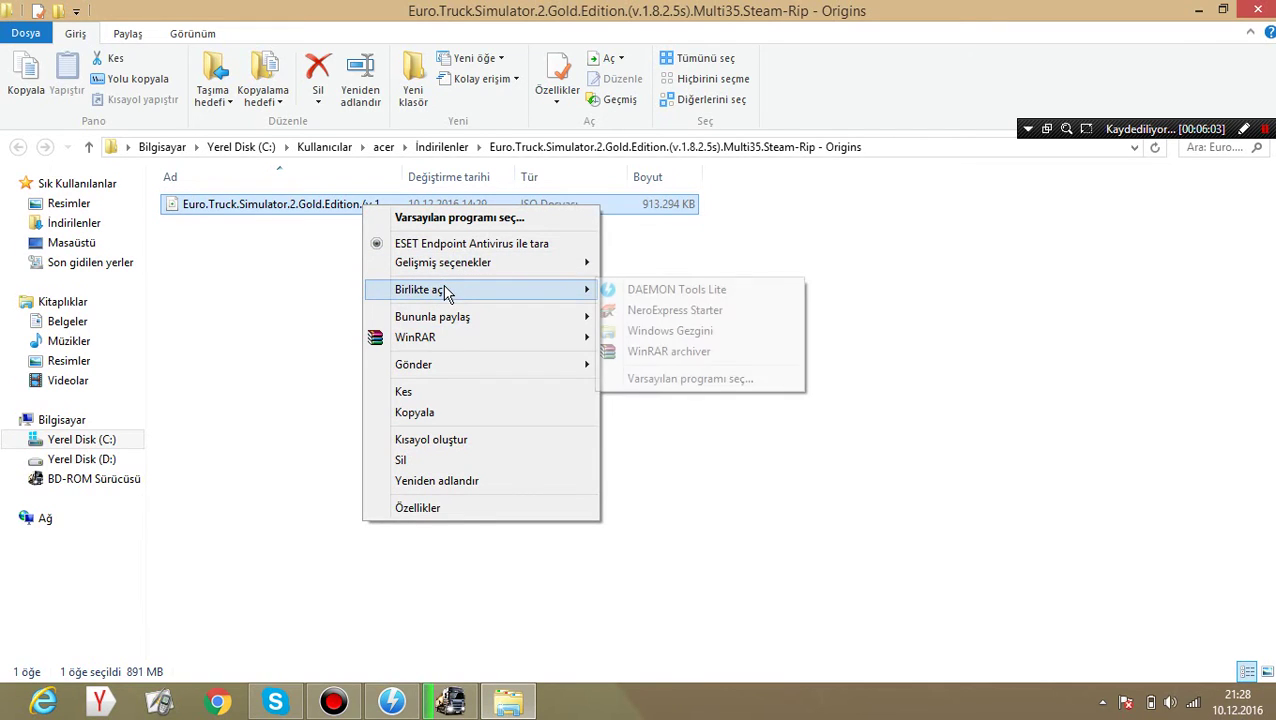
{"action": "left_click", "coordinate": [687, 355]}
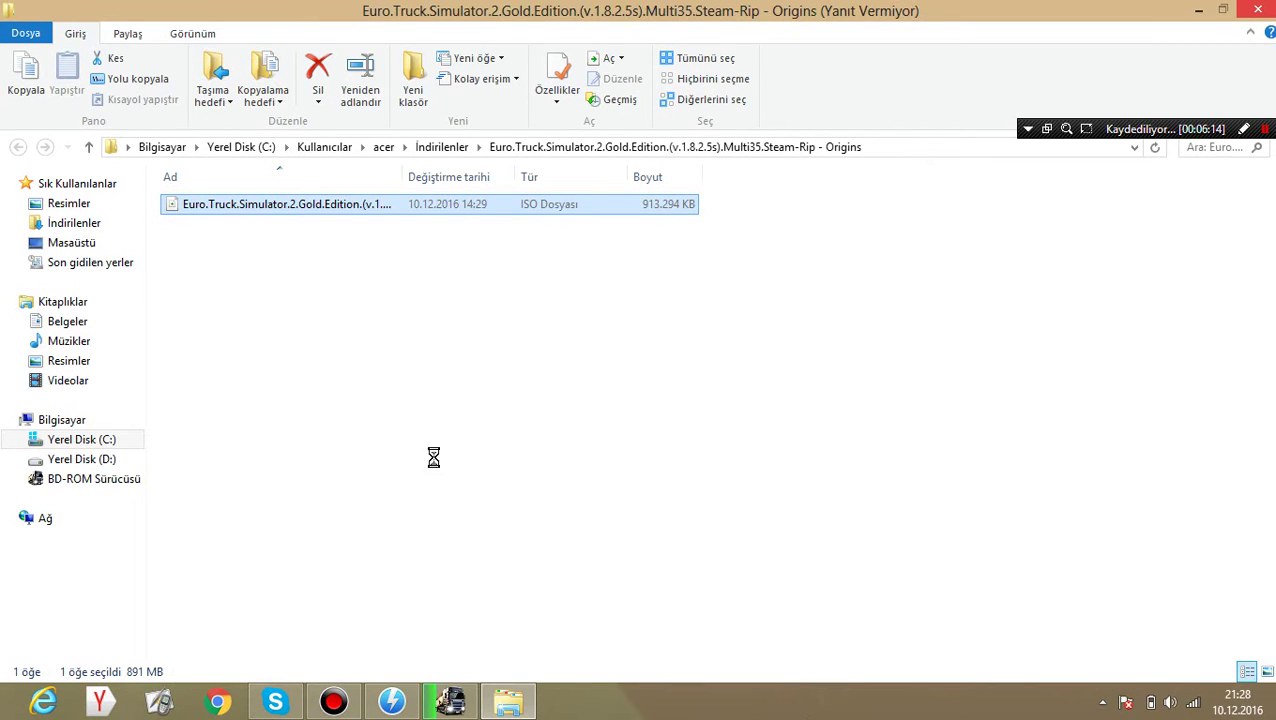
{"action": "left_click", "coordinate": [1198, 12]}
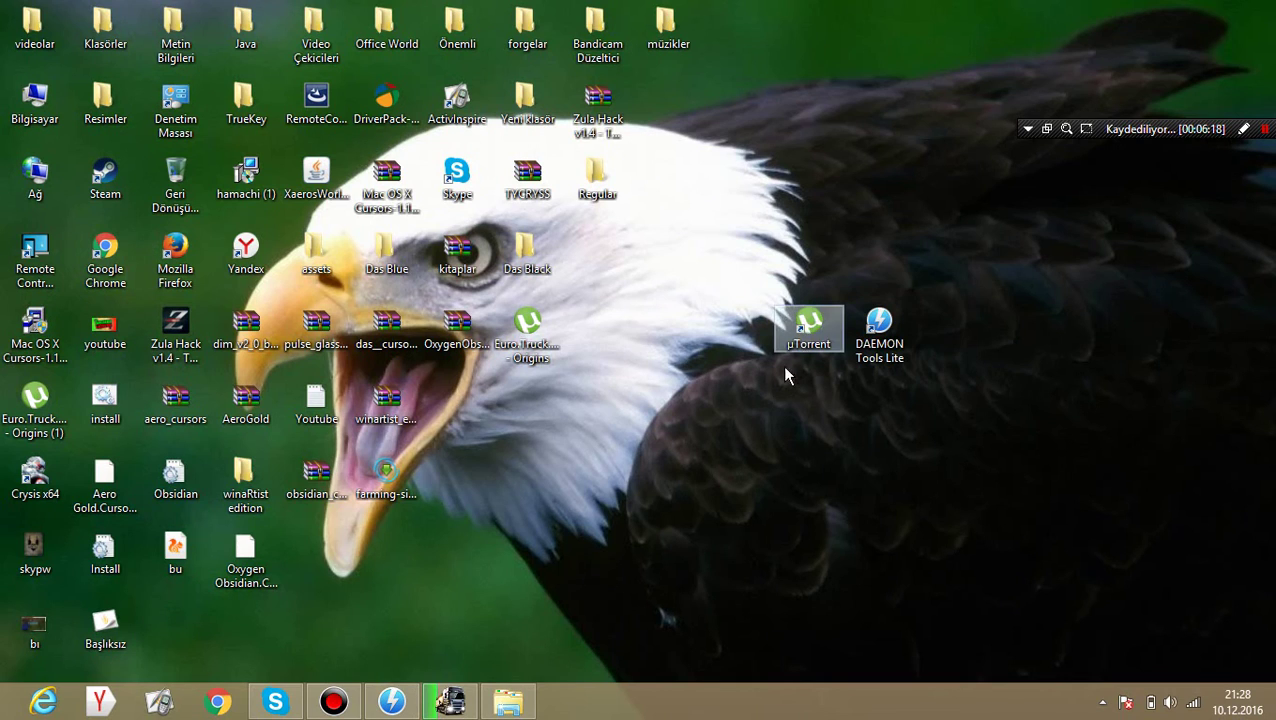
- Restore the DAEMON Tools Lite window to show the Euro Truck Simulator 2 image, and close the program
{"action": "left_click_drag", "start_coordinate": [768, 394], "coordinate": [1018, 242]}
{"action": "left_click", "coordinate": [845, 358]}
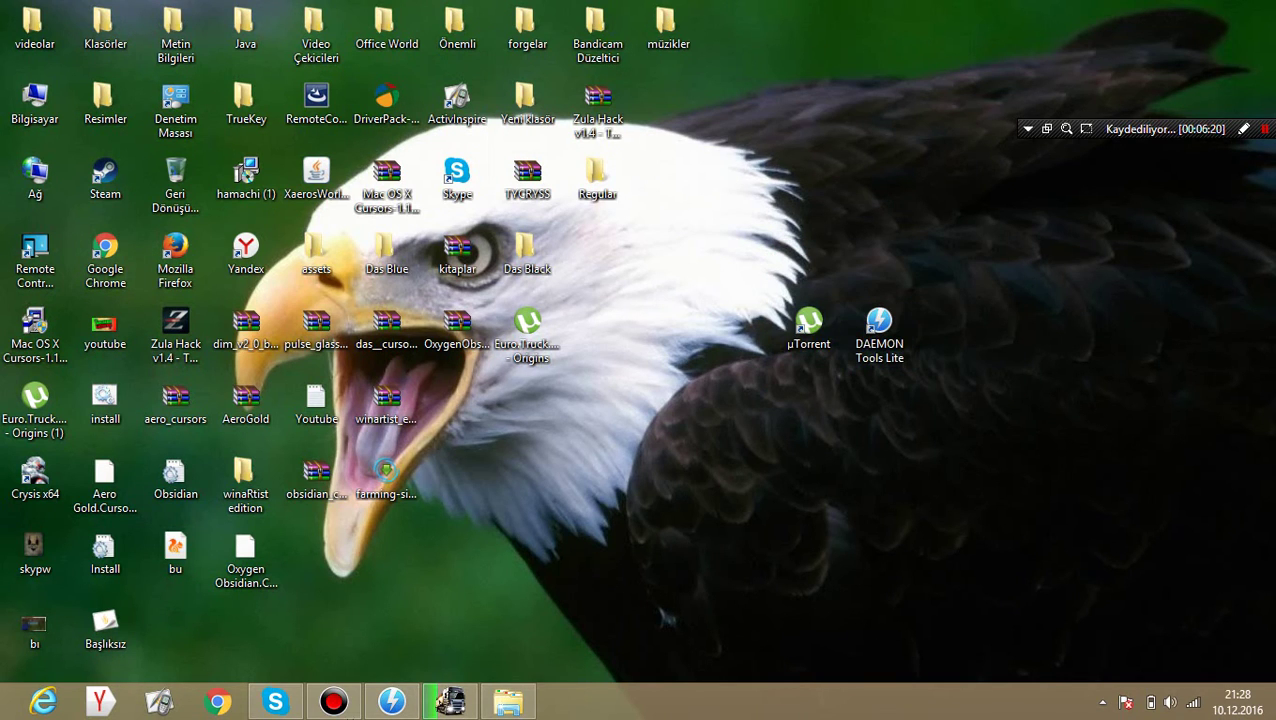
{"action": "left_click", "coordinate": [378, 698]}
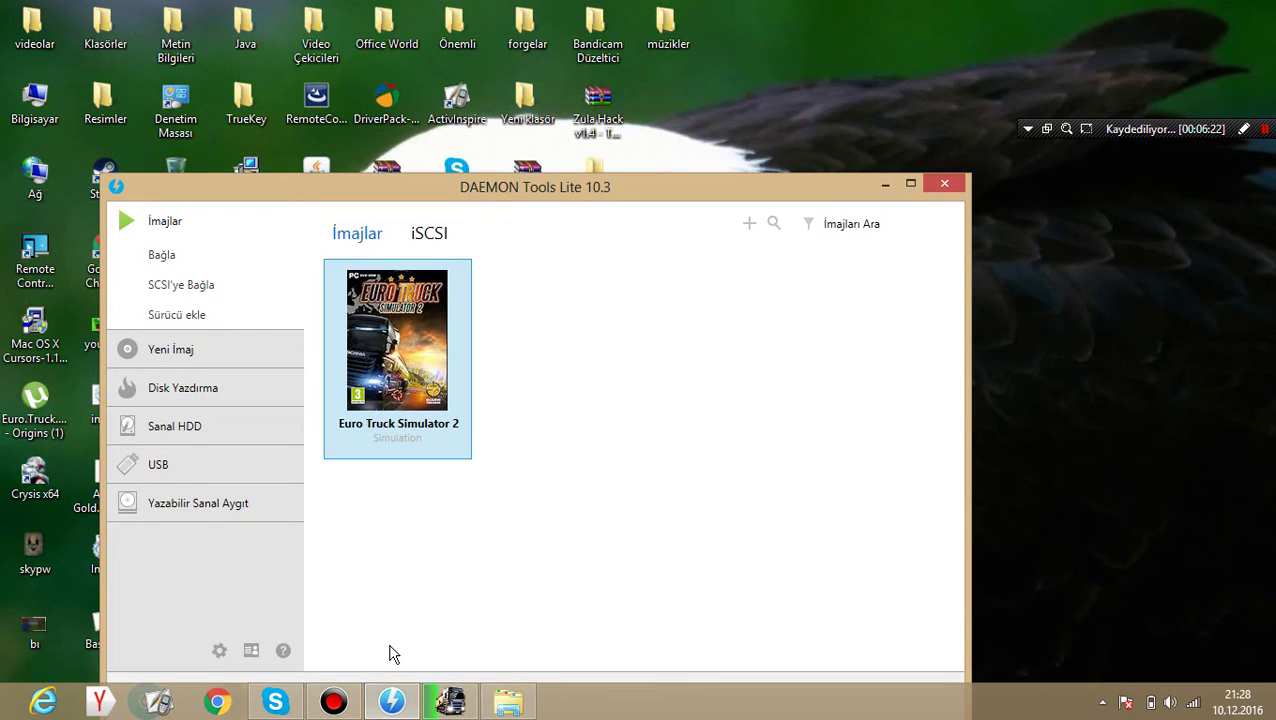
{"action": "left_click_drag", "start_coordinate": [398, 190], "coordinate": [340, 82]}
{"action": "left_click", "coordinate": [672, 378]}
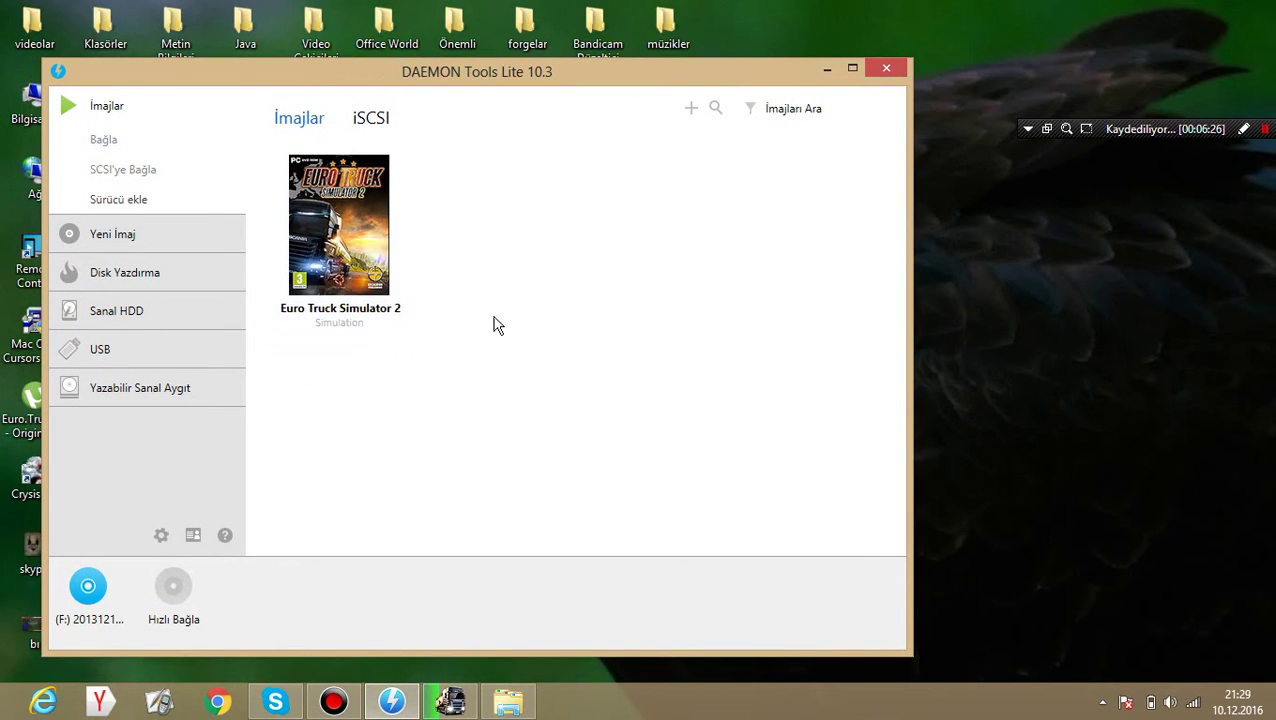
{"action": "left_click_drag", "start_coordinate": [677, 437], "coordinate": [612, 360]}
{"action": "key", "text": "alt+F4"}
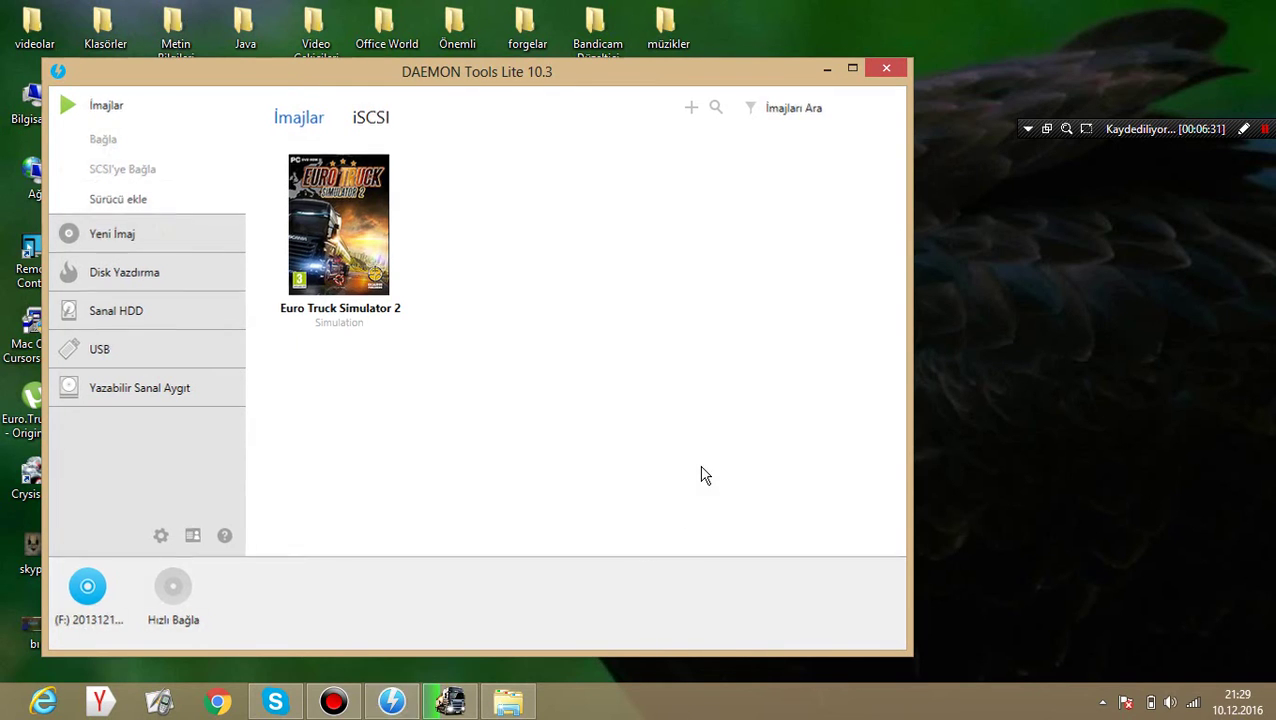
- Check the game's installation progress in the setup window, and minimize both the ISO folder and setup windows
{"action": "left_click", "coordinate": [391, 701]}
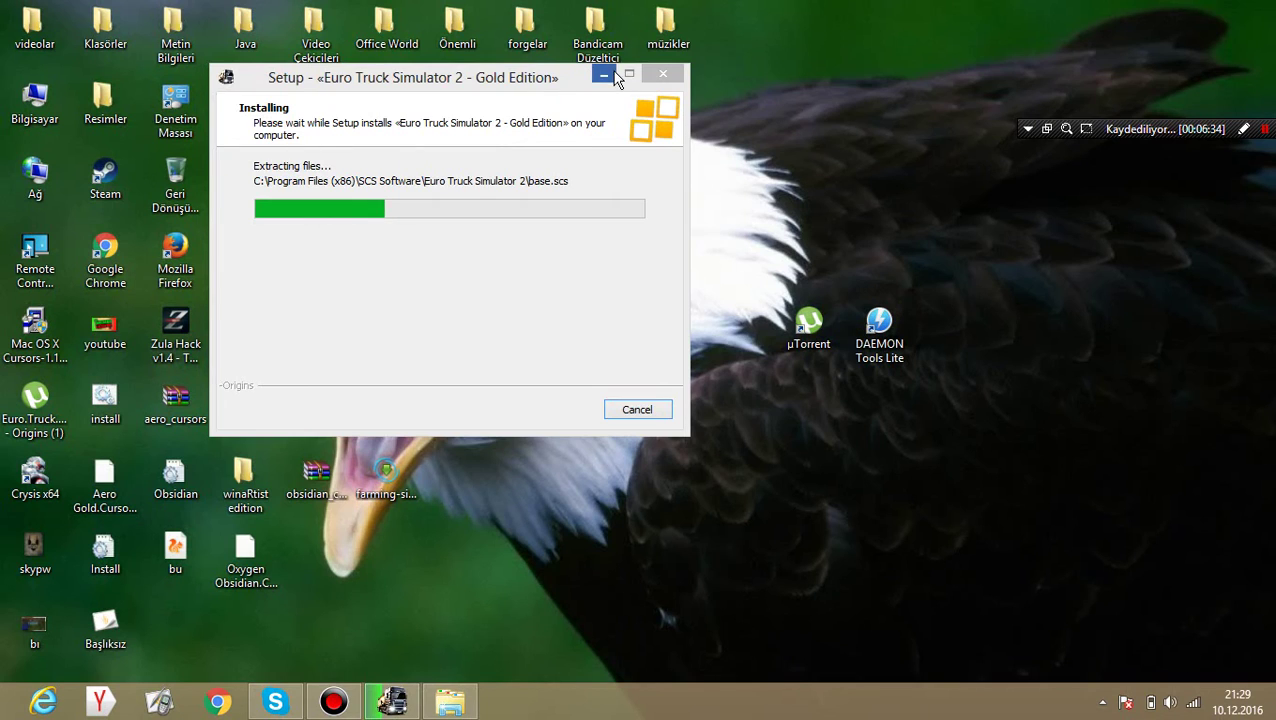
{"action": "left_click", "coordinate": [604, 75]}
{"action": "left_click", "coordinate": [391, 701]}
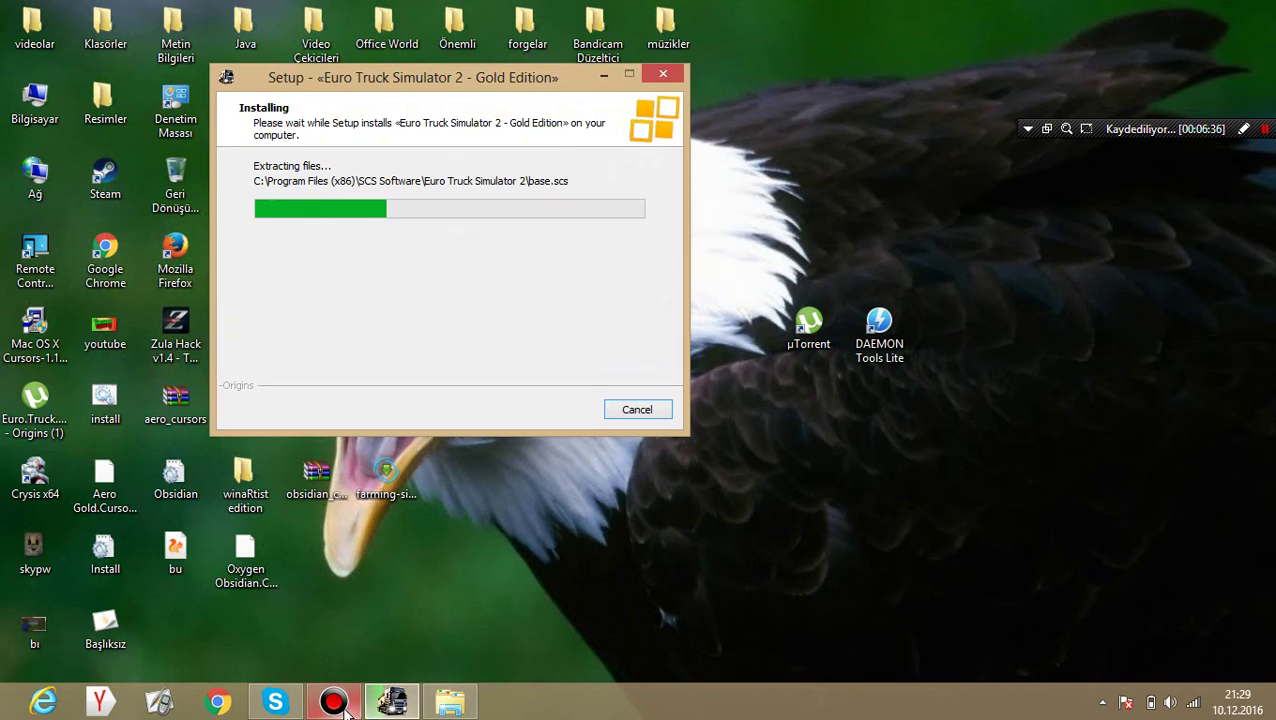
{"action": "left_click", "coordinate": [450, 703]}
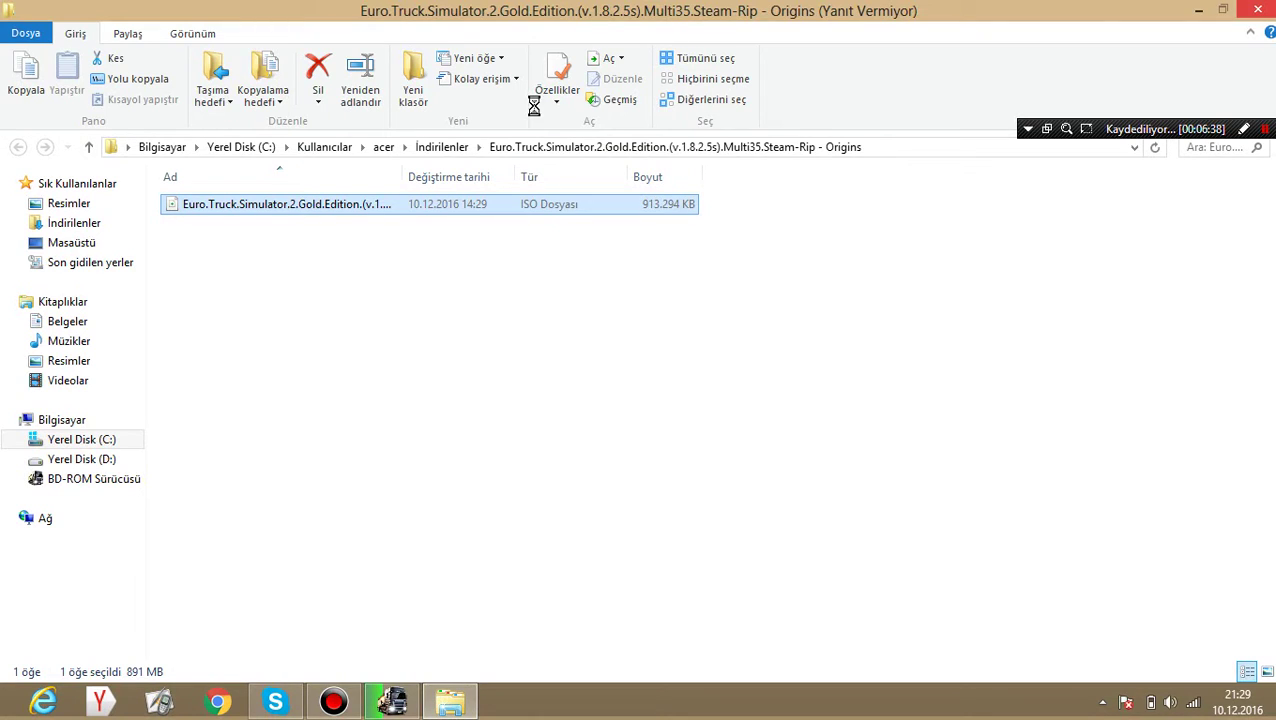
{"action": "left_click", "coordinate": [1199, 9]}
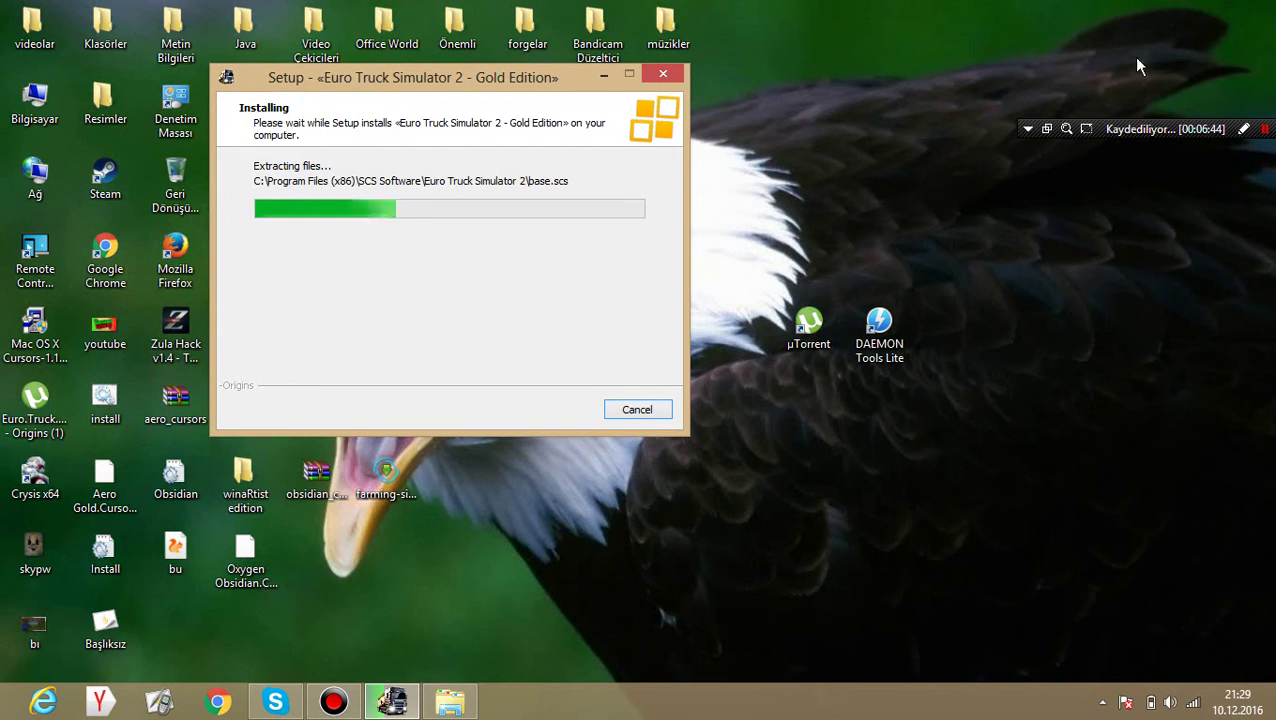
{"action": "left_click", "coordinate": [604, 76]}
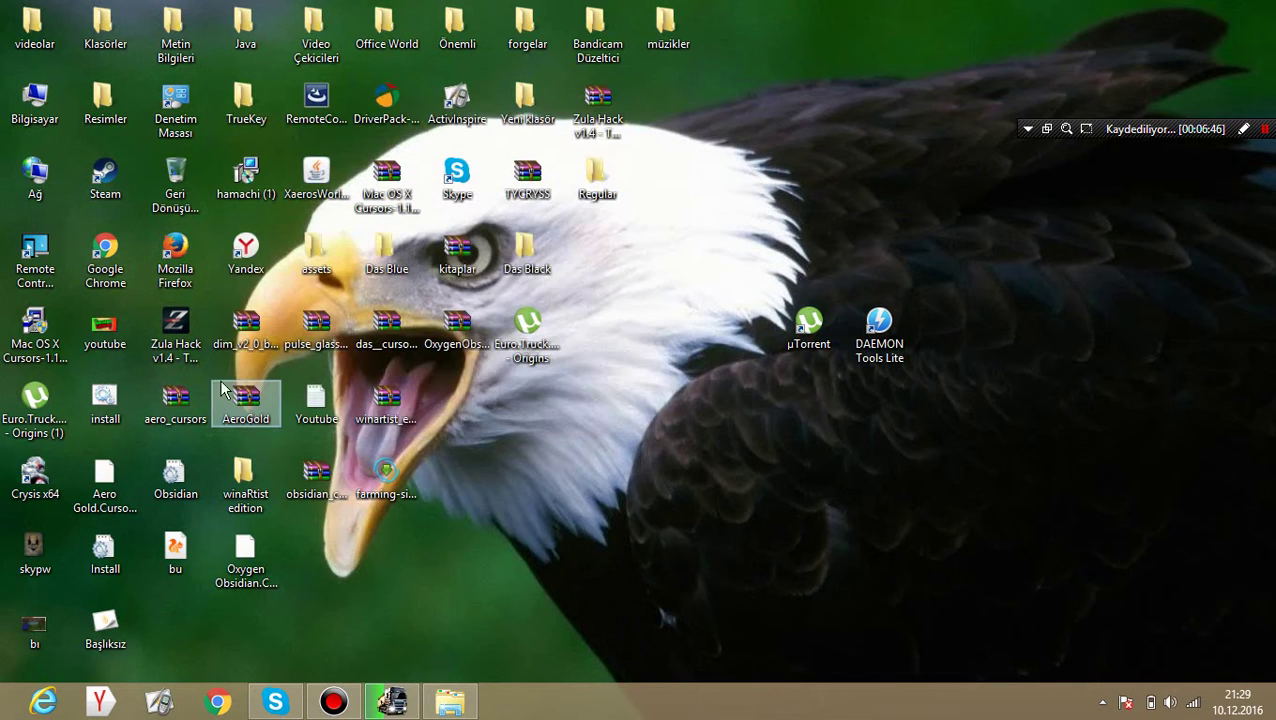
{"action": "right_click", "coordinate": [116, 192]}
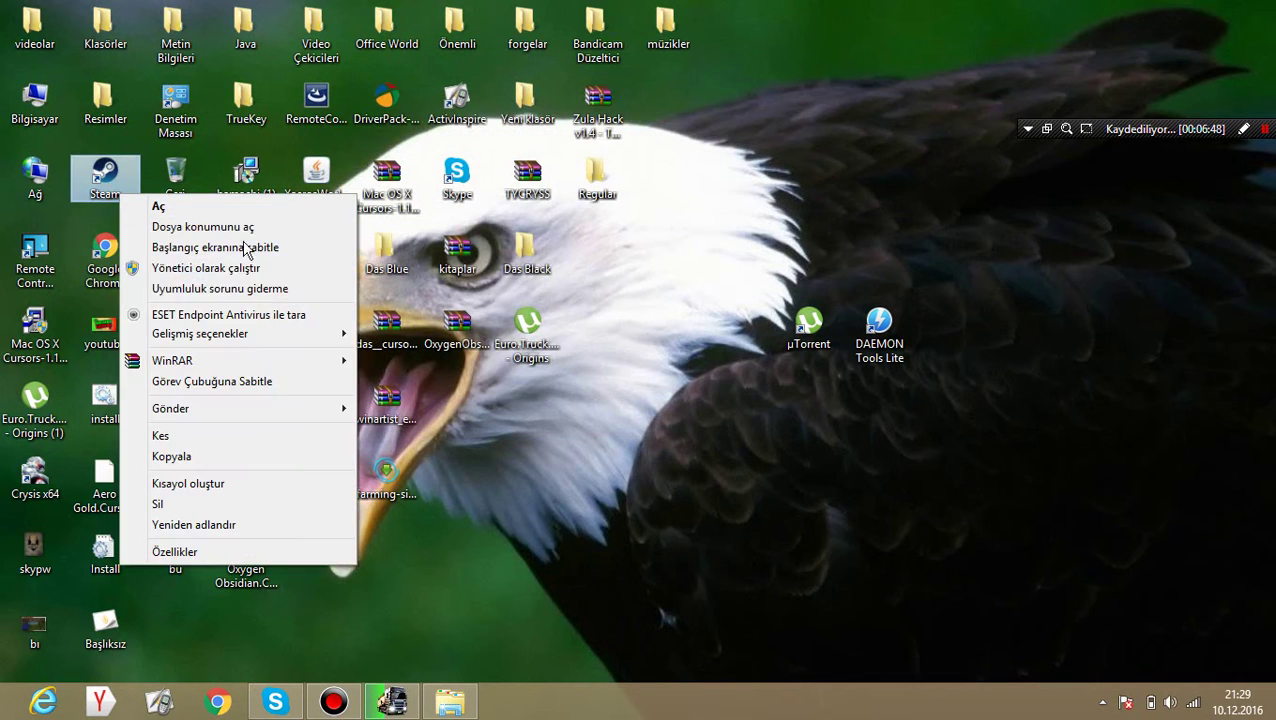
{"action": "left_click", "coordinate": [632, 522]}
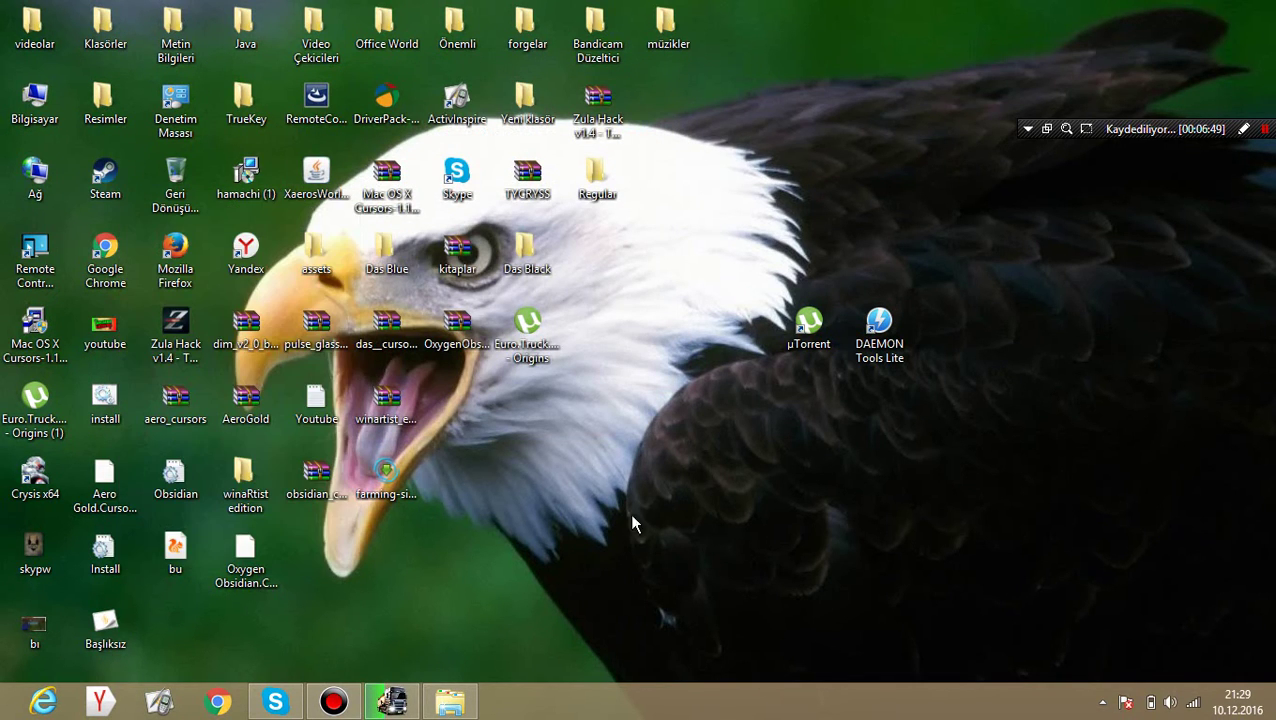
{"action": "left_click", "coordinate": [388, 699]}
{"action": "left_click", "coordinate": [604, 74]}
{"action": "left_click_drag", "start_coordinate": [766, 505], "coordinate": [640, 458]}
{"action": "left_click", "coordinate": [275, 700]}
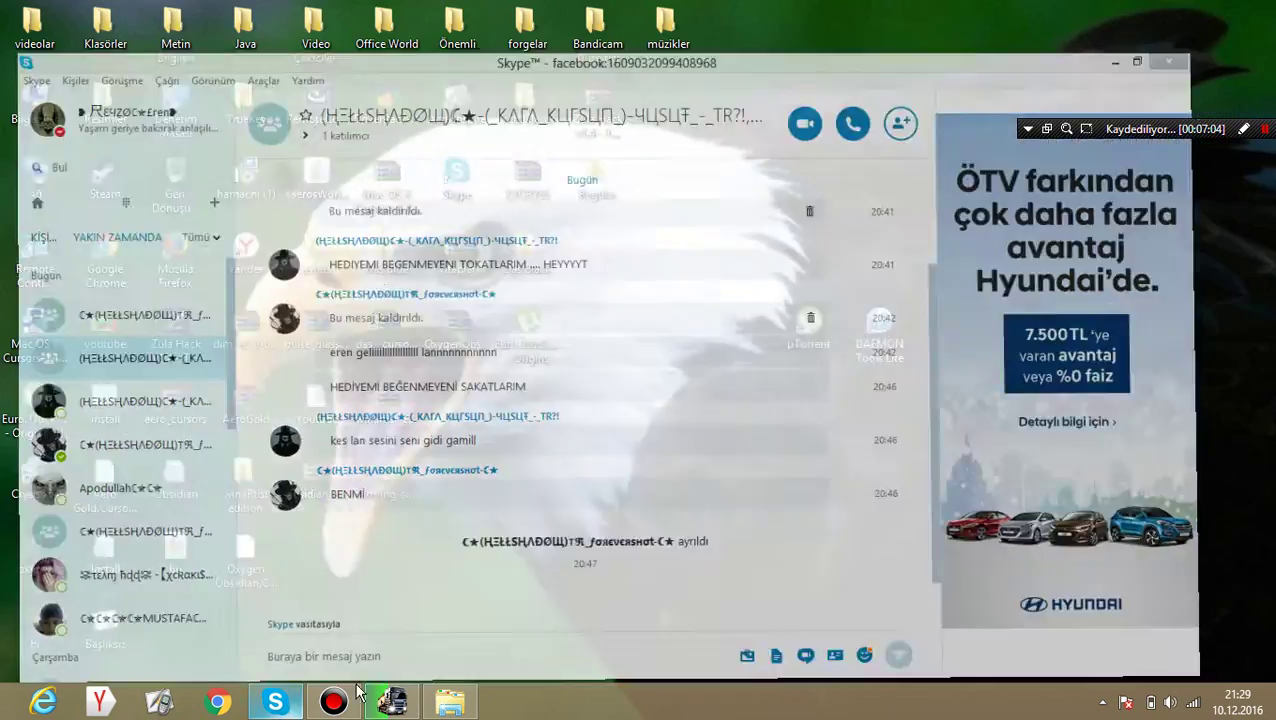
{"action": "left_click", "coordinate": [450, 700]}
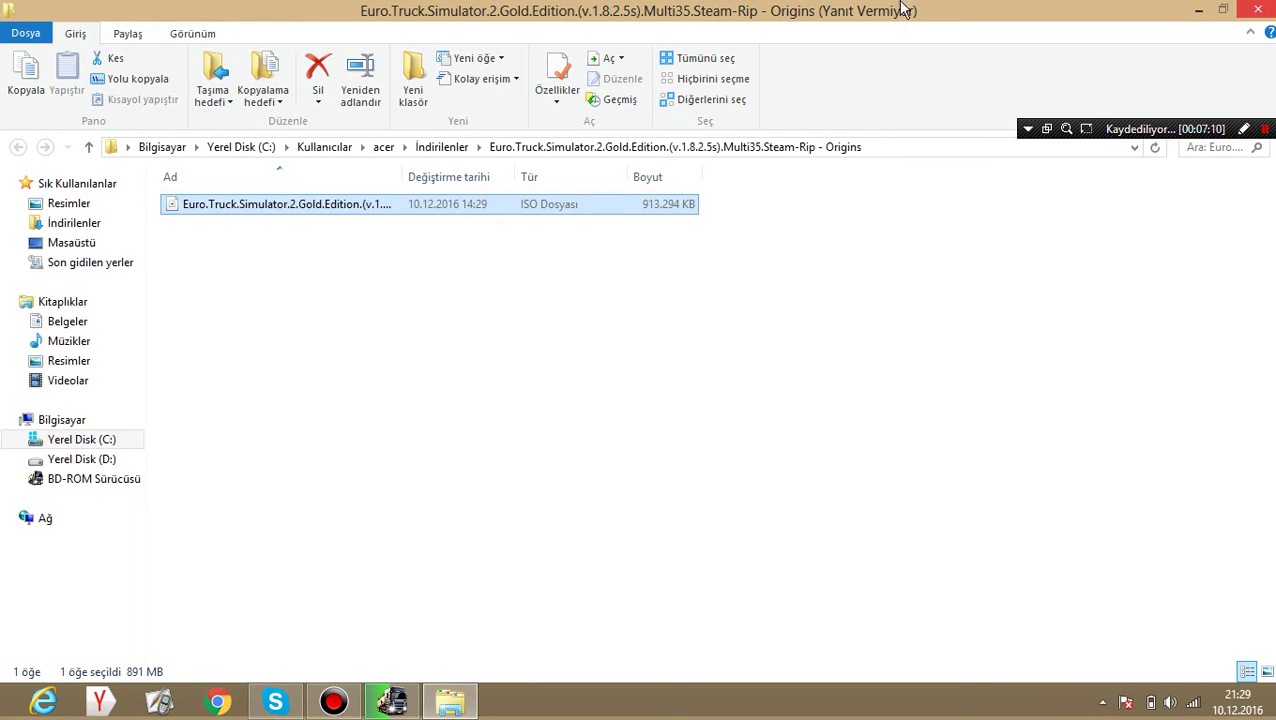
{"action": "left_click", "coordinate": [1198, 10]}
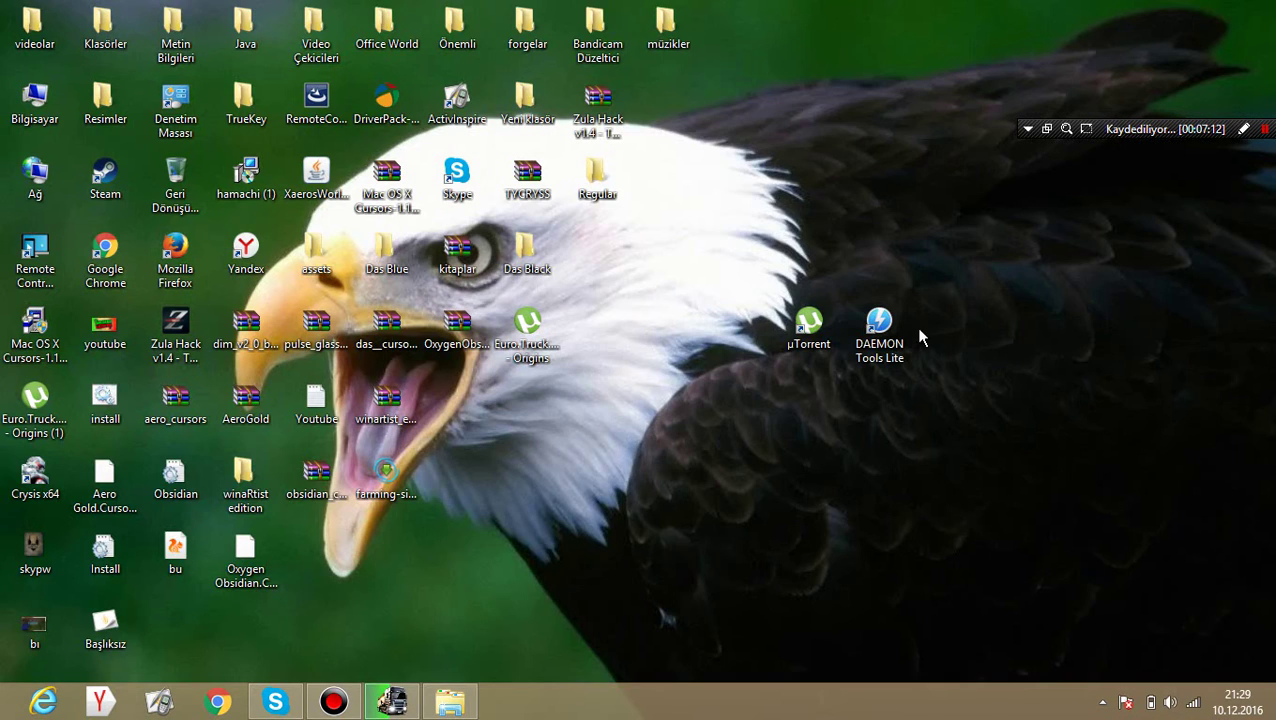
- Launch DAEMON Tools Lite again, move the ISO file's security warning aside, and close DAEMON Tools Lite
{"action": "double_click", "coordinate": [878, 333]}
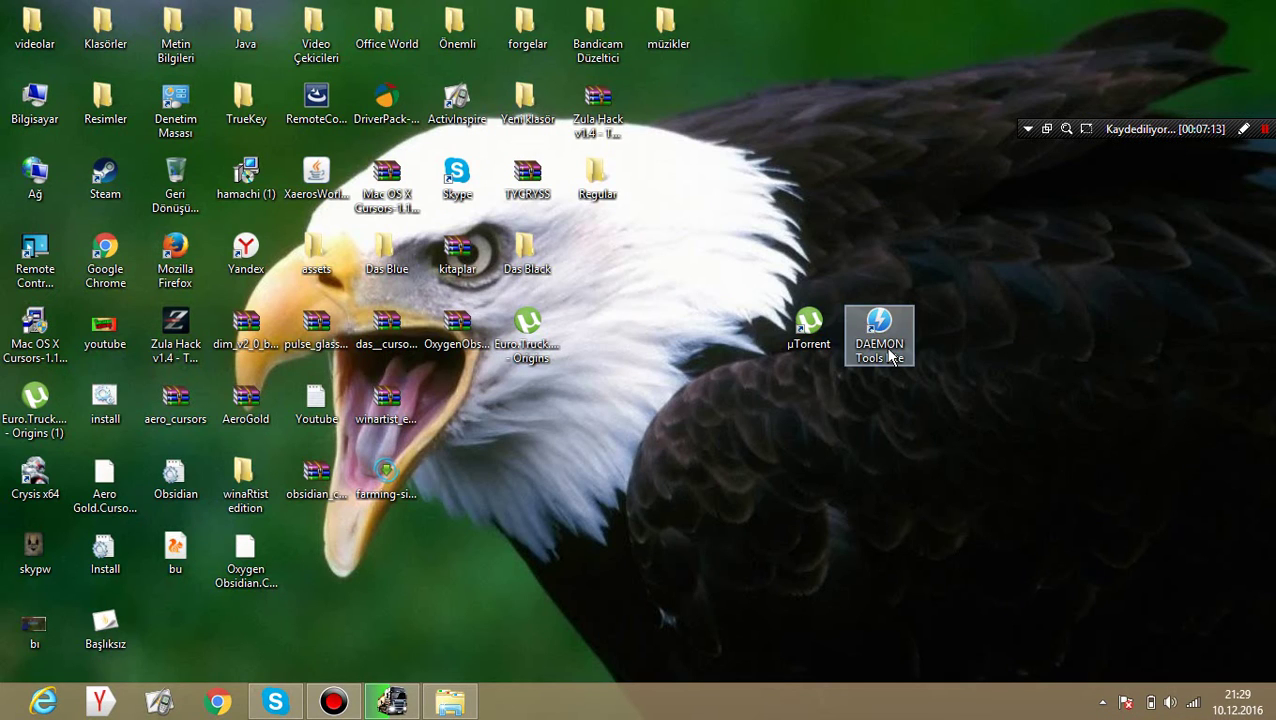
{"action": "left_click", "coordinate": [811, 412]}
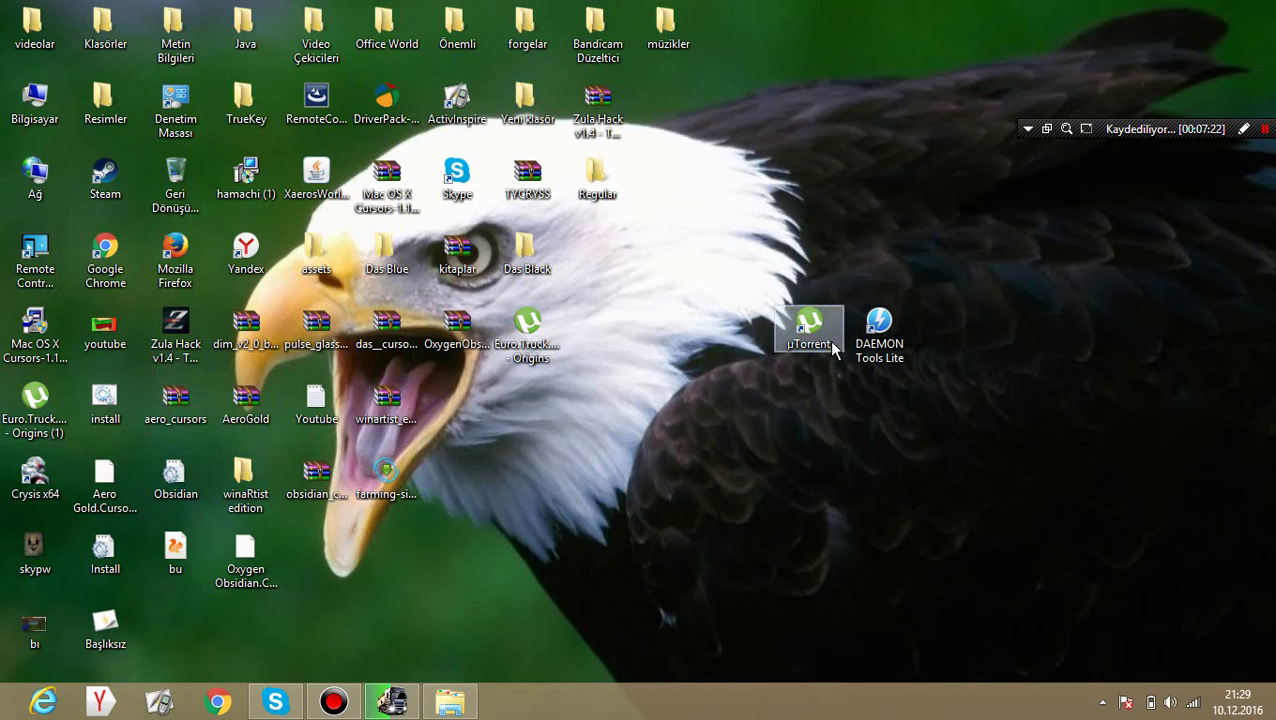
{"action": "double_click", "coordinate": [862, 347]}
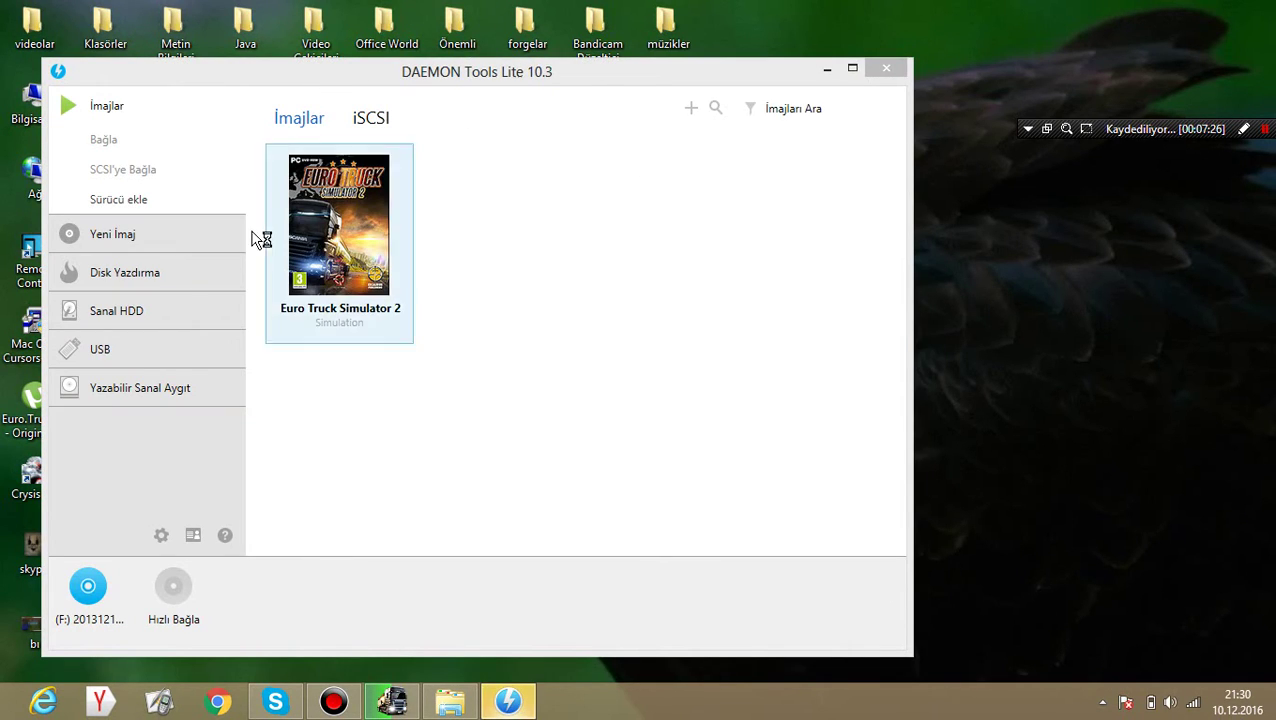
{"action": "double_click", "coordinate": [378, 326]}
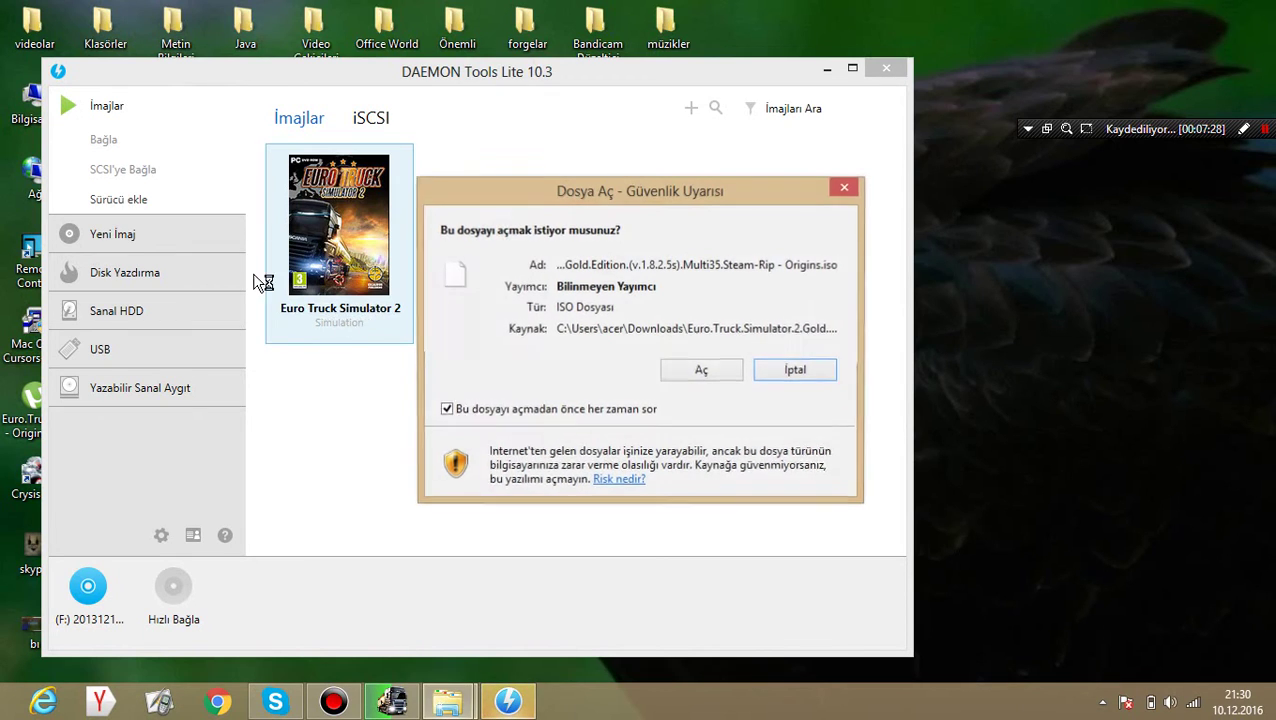
{"action": "left_click_drag", "start_coordinate": [660, 188], "coordinate": [820, 138]}
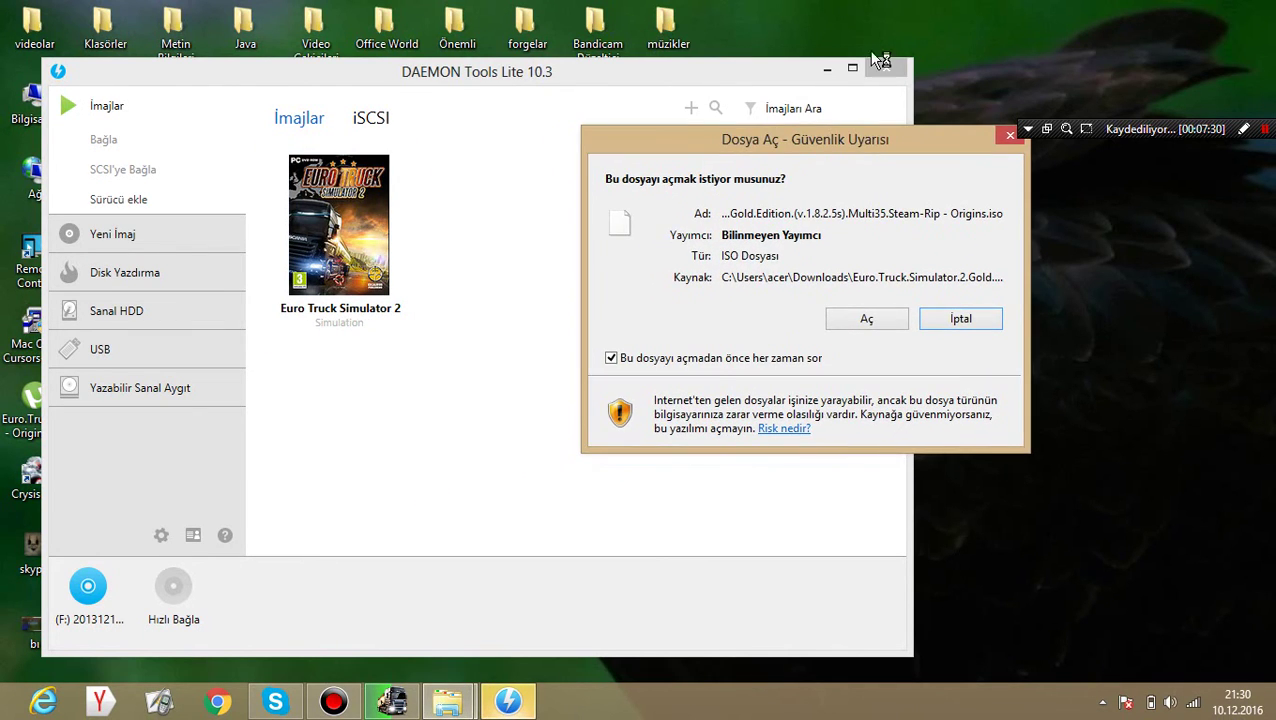
{"action": "left_click", "coordinate": [886, 68]}
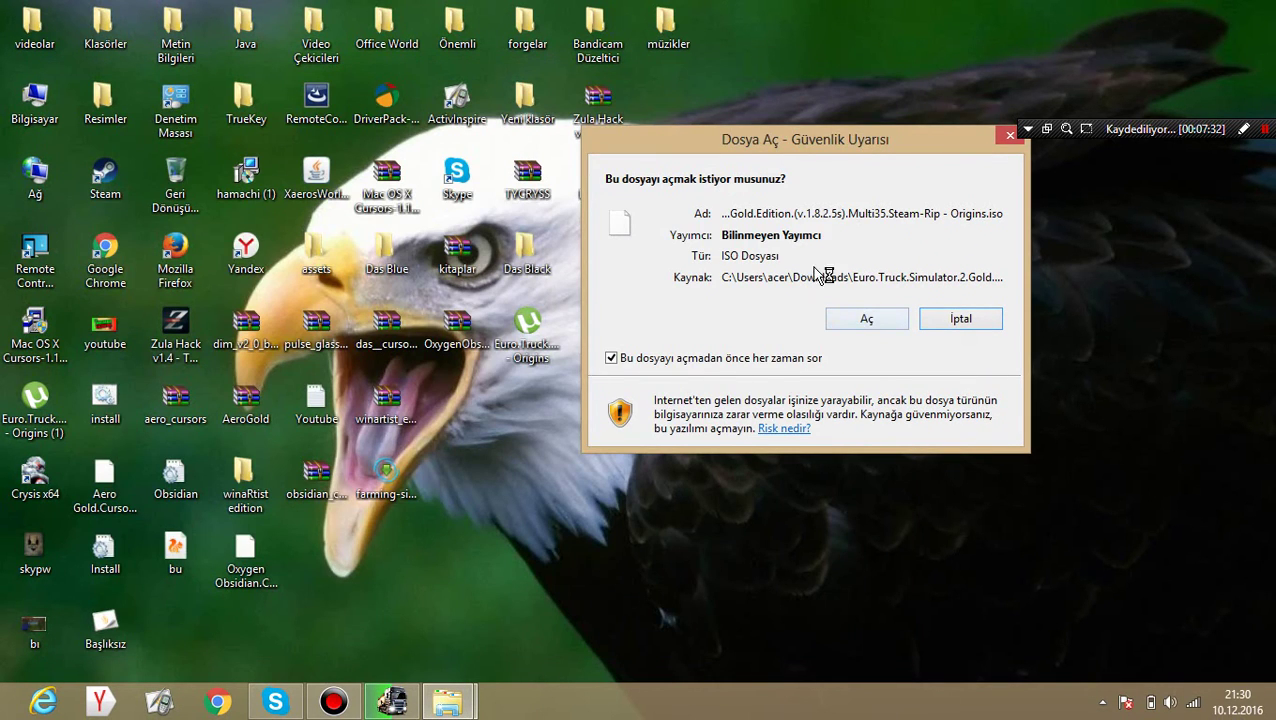
- Restore and minimize the Euro Truck Simulator 2 folder window, and approve opening the ISO file in the security warning
{"action": "left_click_drag", "start_coordinate": [727, 139], "coordinate": [715, 29]}
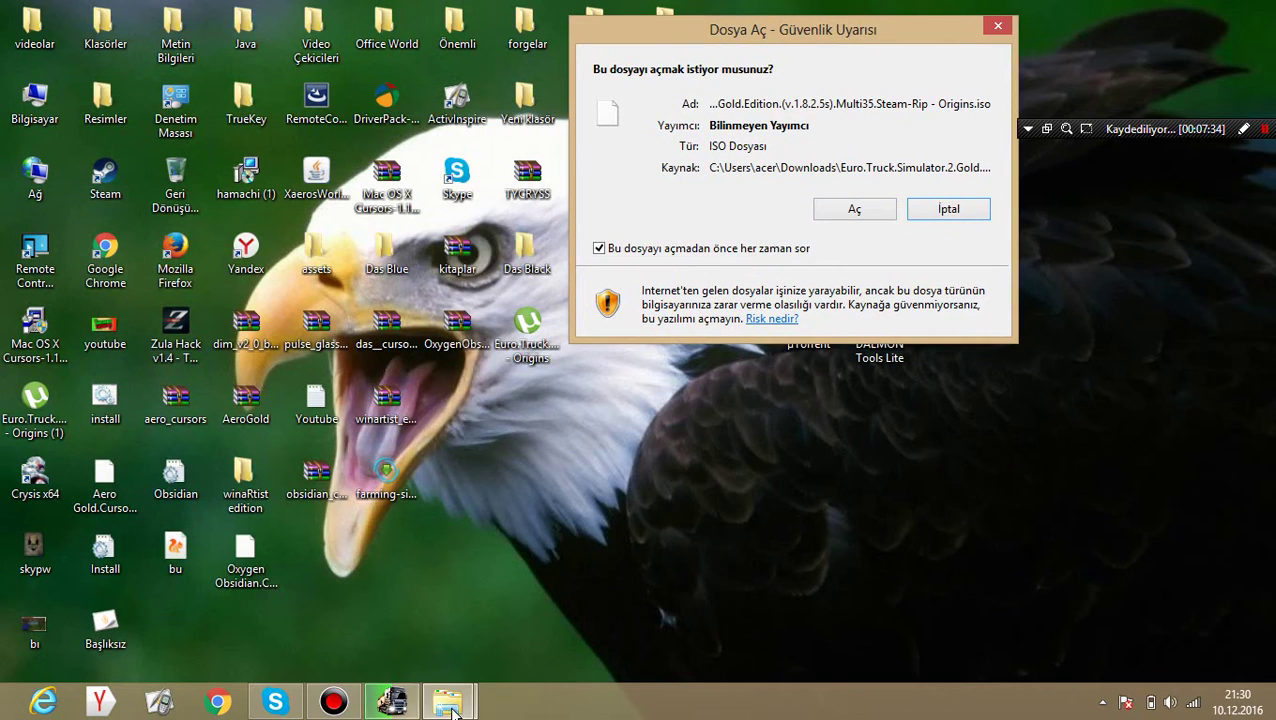
{"action": "mouse_move", "coordinate": [448, 701]}
{"action": "left_click", "coordinate": [417, 601]}
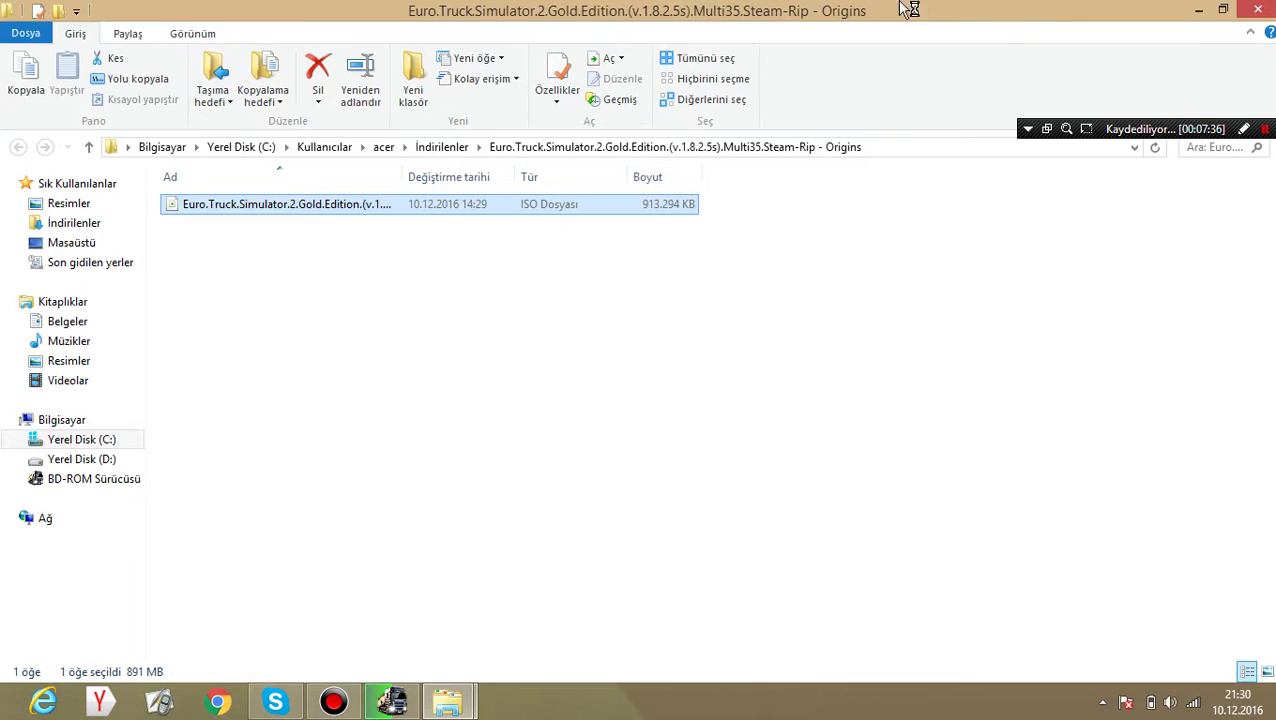
{"action": "left_click", "coordinate": [1222, 10]}
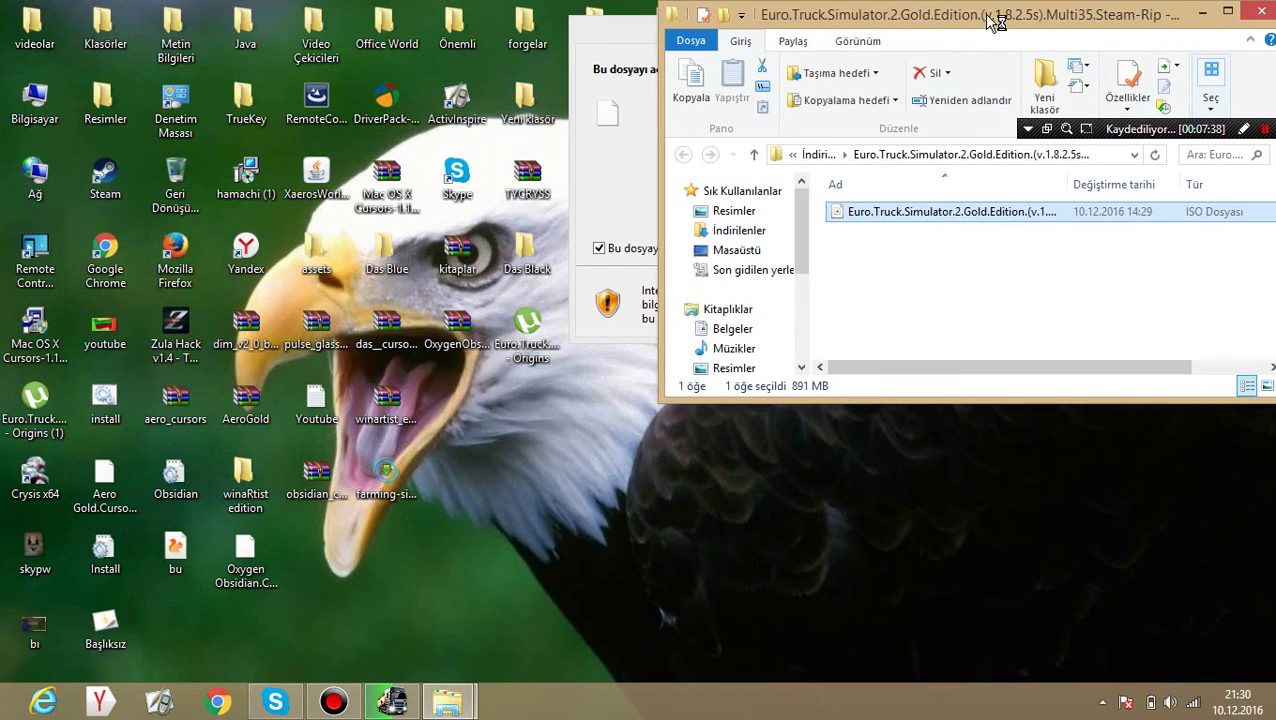
{"action": "left_click_drag", "start_coordinate": [995, 20], "coordinate": [935, 64]}
{"action": "left_click", "coordinate": [1146, 58]}
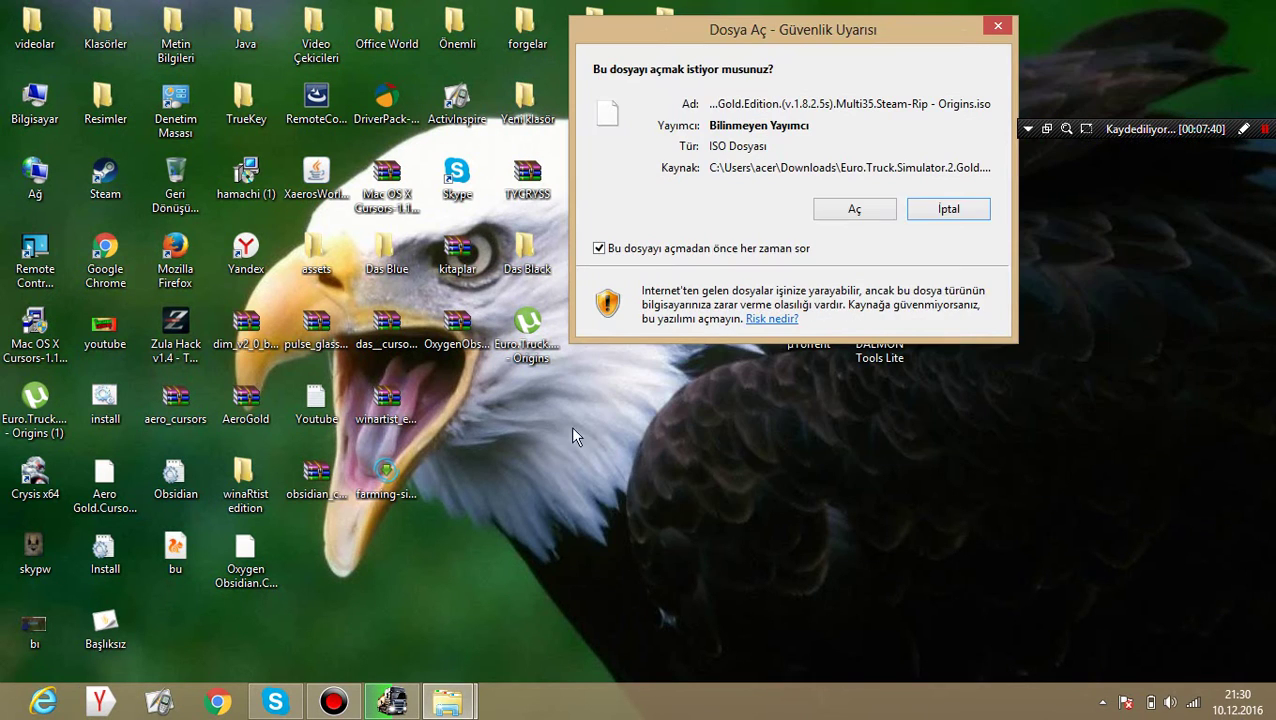
{"action": "left_click", "coordinate": [846, 209]}
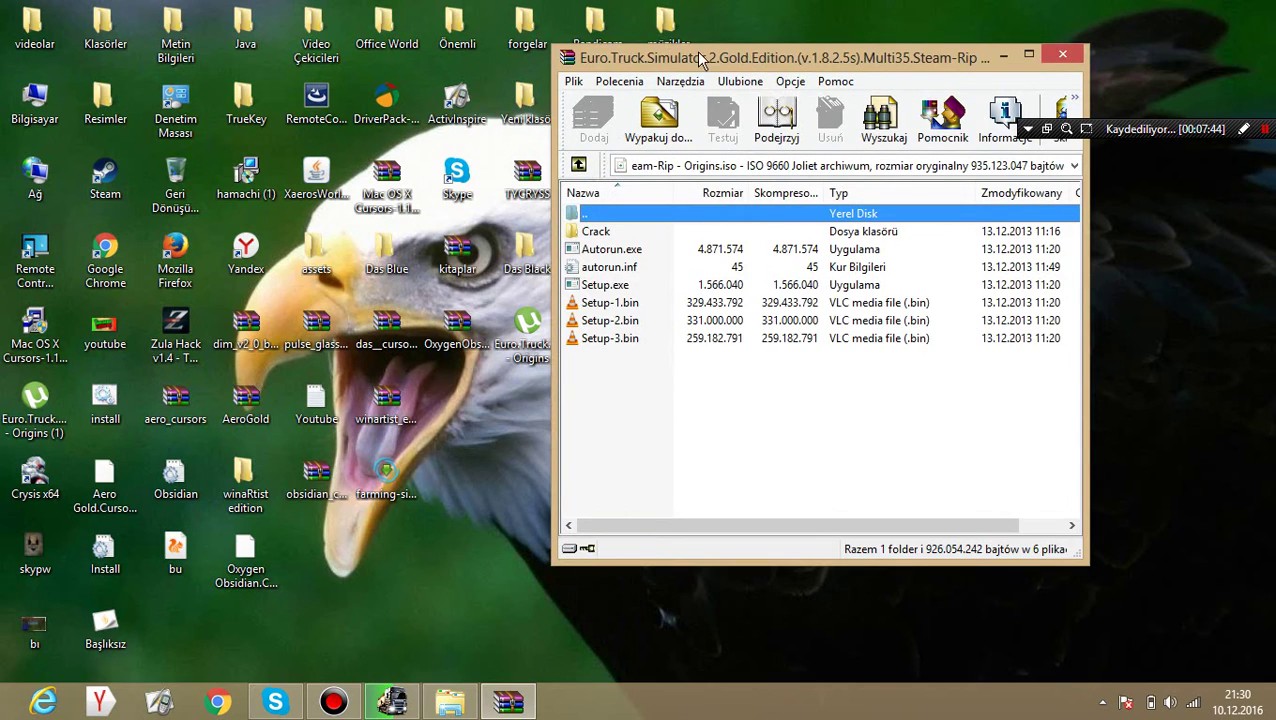
- Maximize the WinRAR window, and select Setup.exe followed by Setup-1.bin, Setup-2.bin and Setup-3.bin in the ISO archive
{"action": "double_click", "coordinate": [700, 60]}
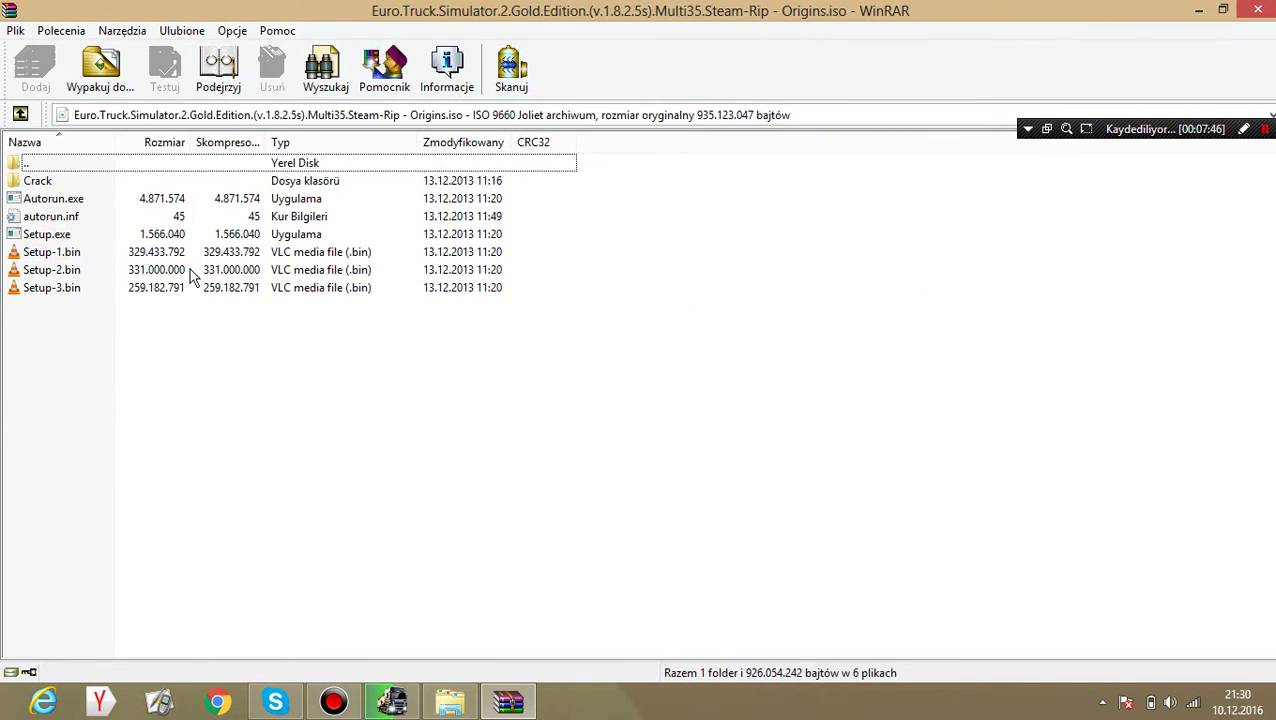
{"action": "double_click", "coordinate": [50, 237]}
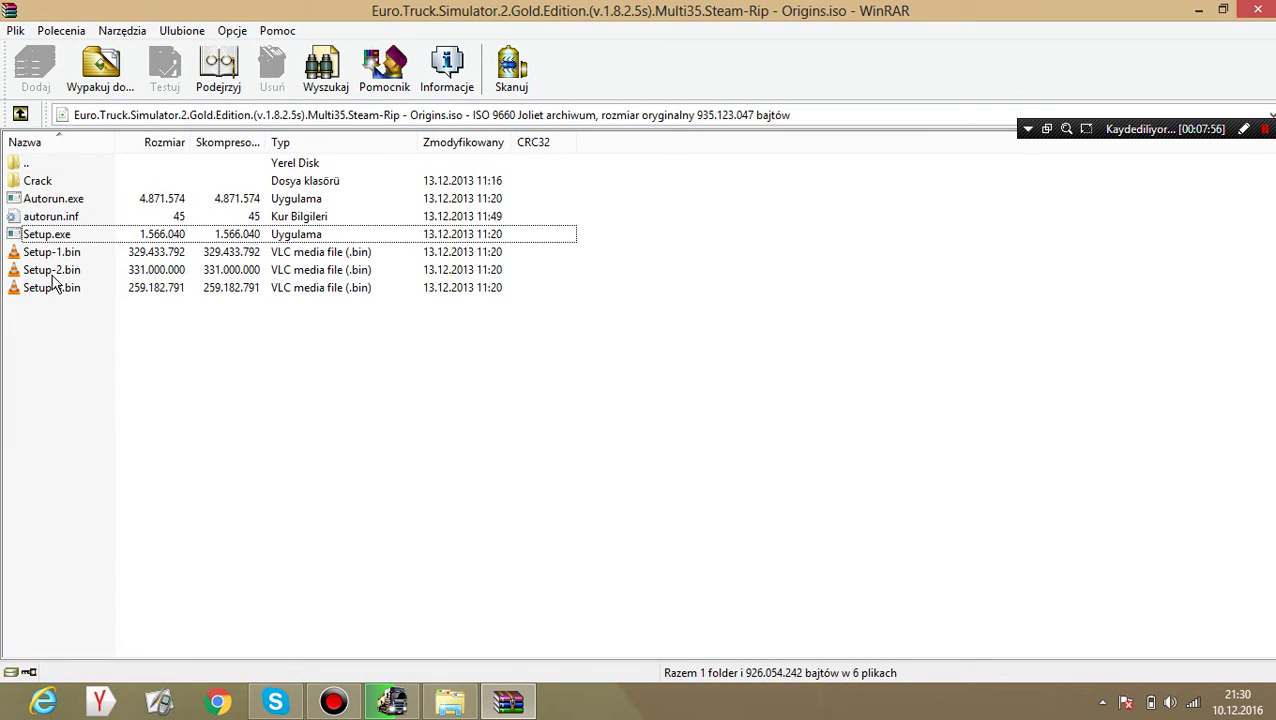
{"action": "left_click", "coordinate": [55, 237]}
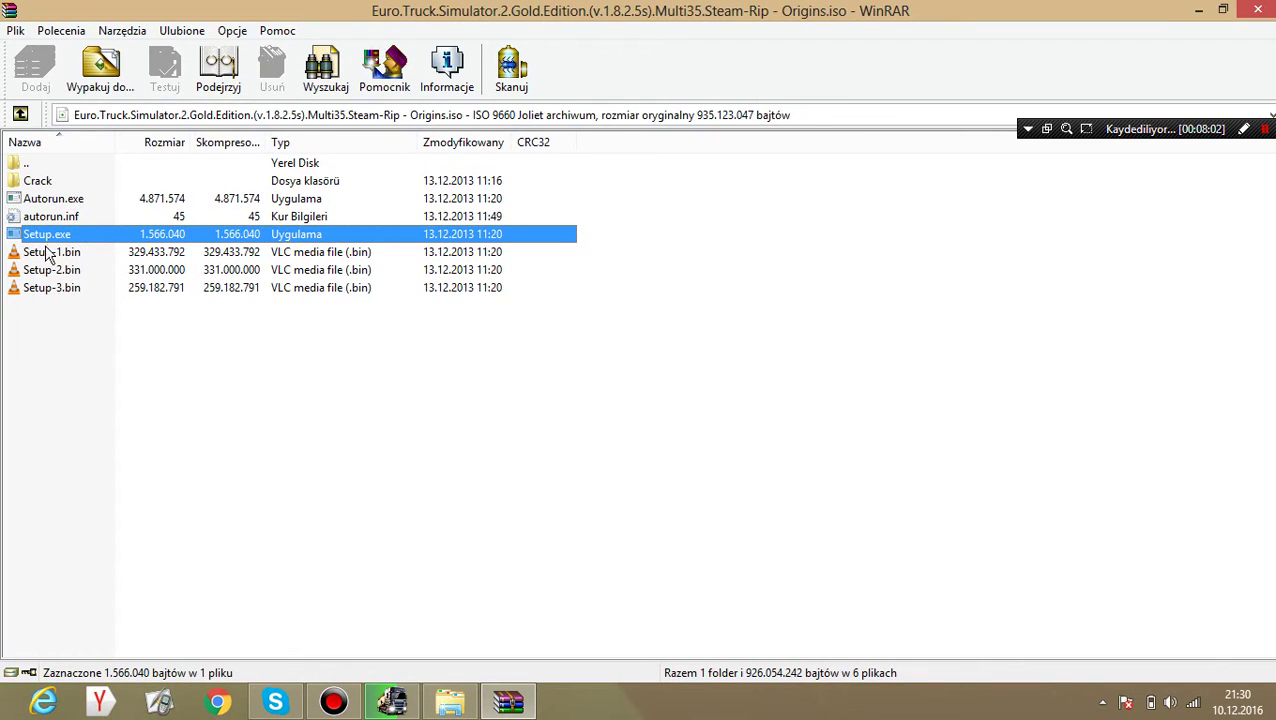
{"action": "left_click", "coordinate": [57, 256]}
{"action": "left_click_drag", "start_coordinate": [108, 332], "coordinate": [27, 262]}
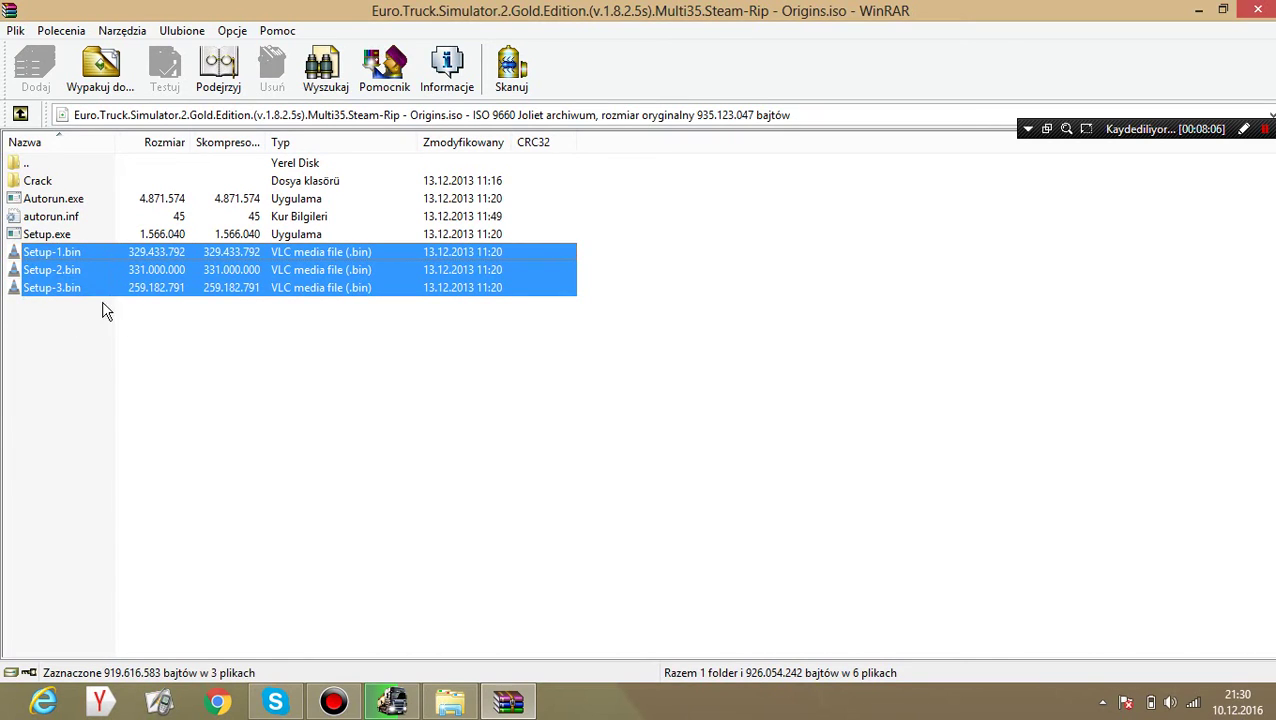
- Select Autorun.exe in the ISO archive, clear the selection, and view the files in the Crack\bin\win_x86 folder
{"action": "left_click", "coordinate": [24, 215]}
{"action": "left_click", "coordinate": [24, 199]}
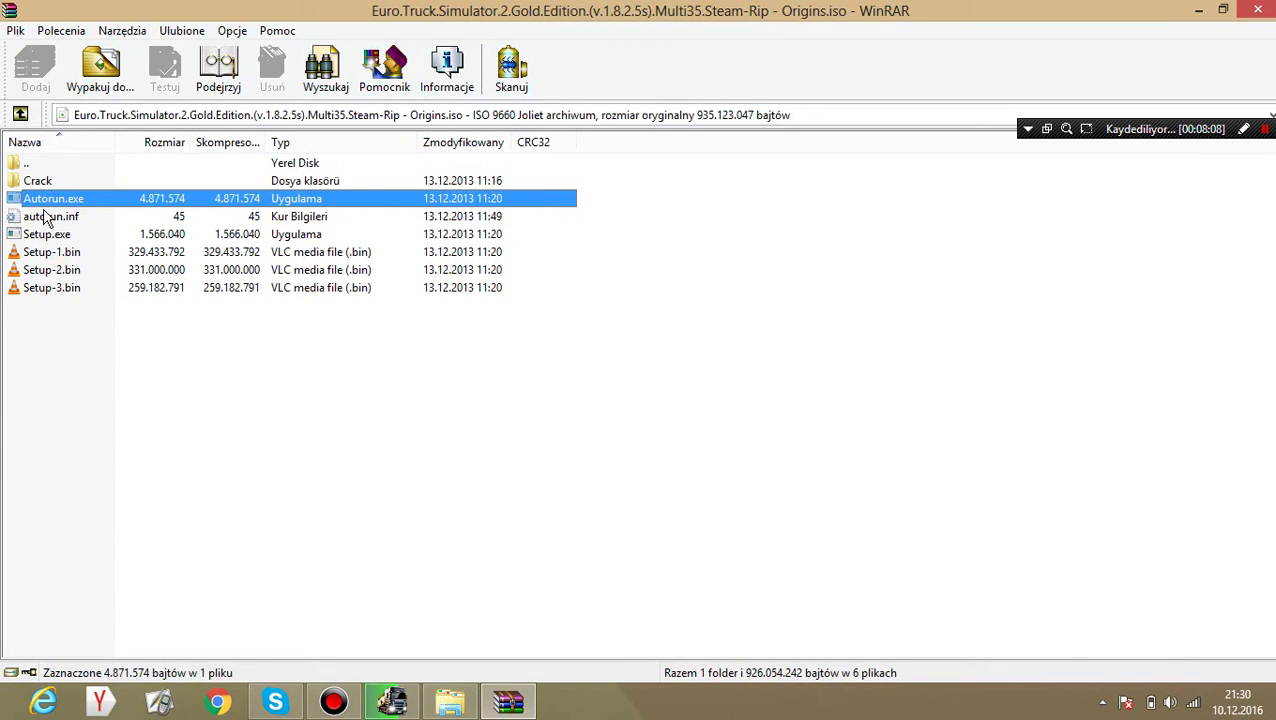
{"action": "left_click", "coordinate": [277, 432]}
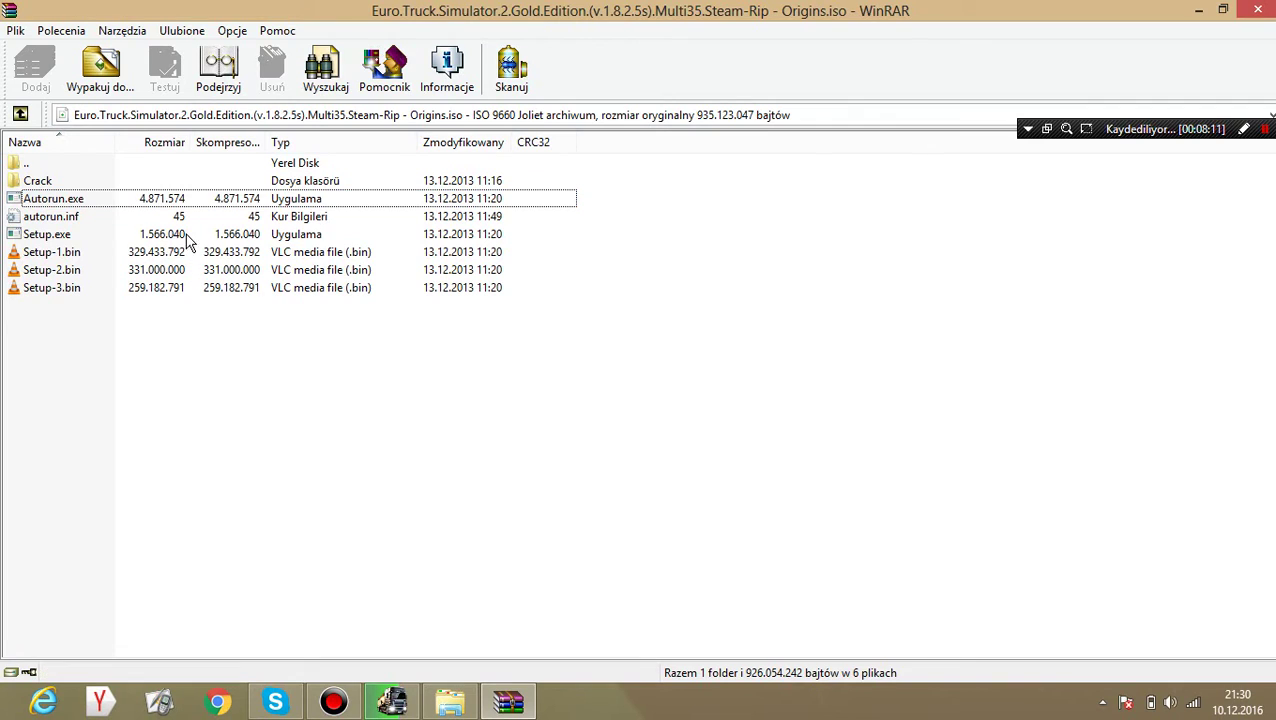
{"action": "double_click", "coordinate": [38, 183]}
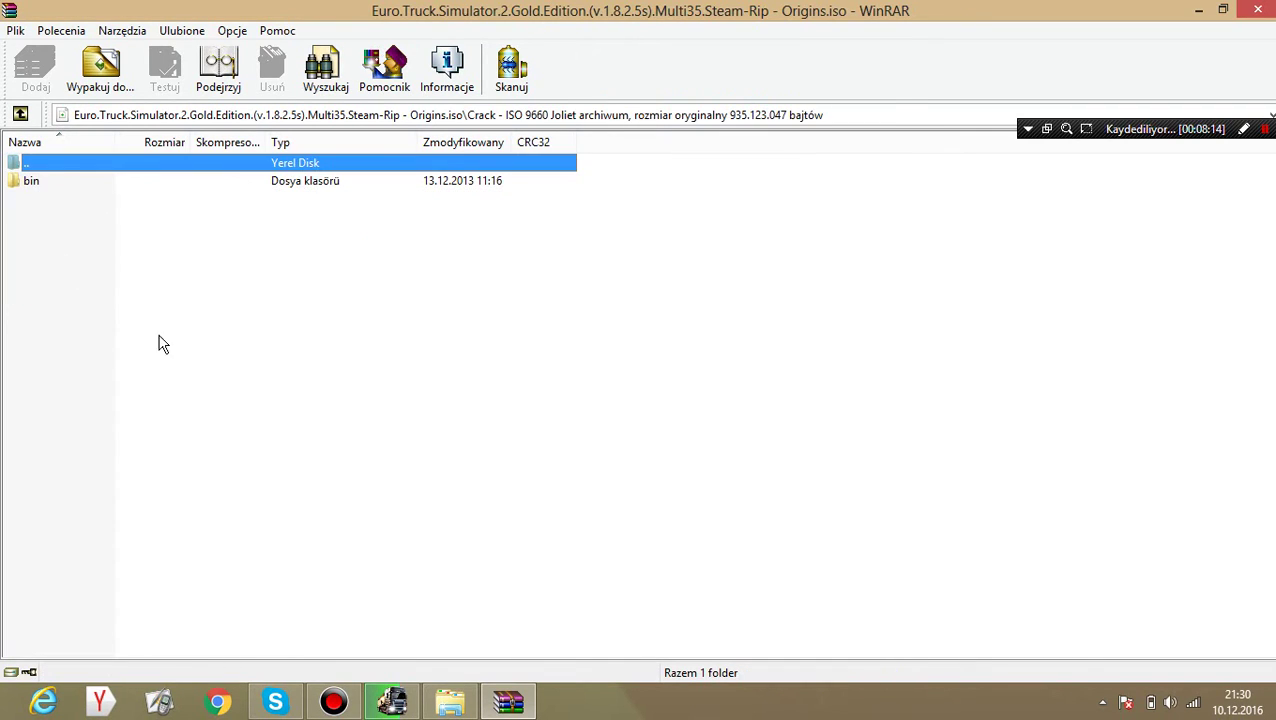
{"action": "double_click", "coordinate": [35, 181]}
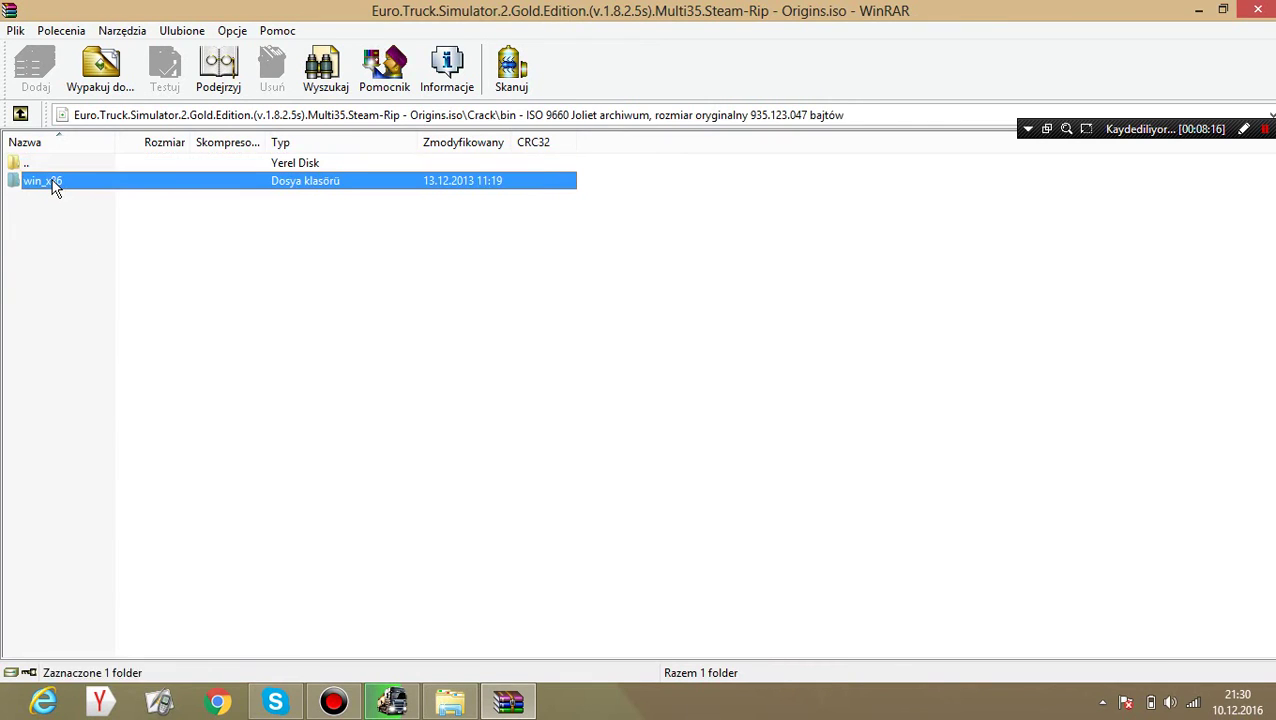
{"action": "double_click", "coordinate": [52, 182]}
{"action": "left_click_drag", "start_coordinate": [224, 346], "coordinate": [16, 133]}
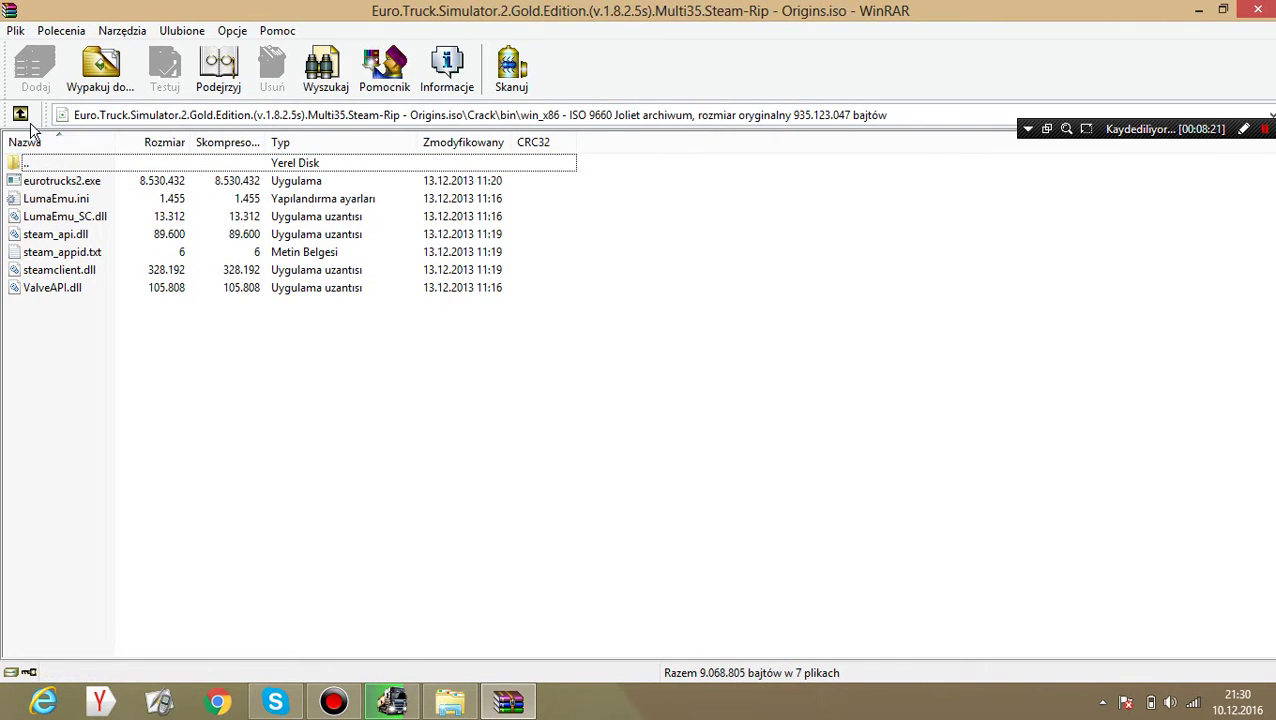
- Go back up to the ISO archive's root folder and minimize WinRAR
{"action": "left_click", "coordinate": [20, 115]}
{"action": "left_click", "coordinate": [20, 116]}
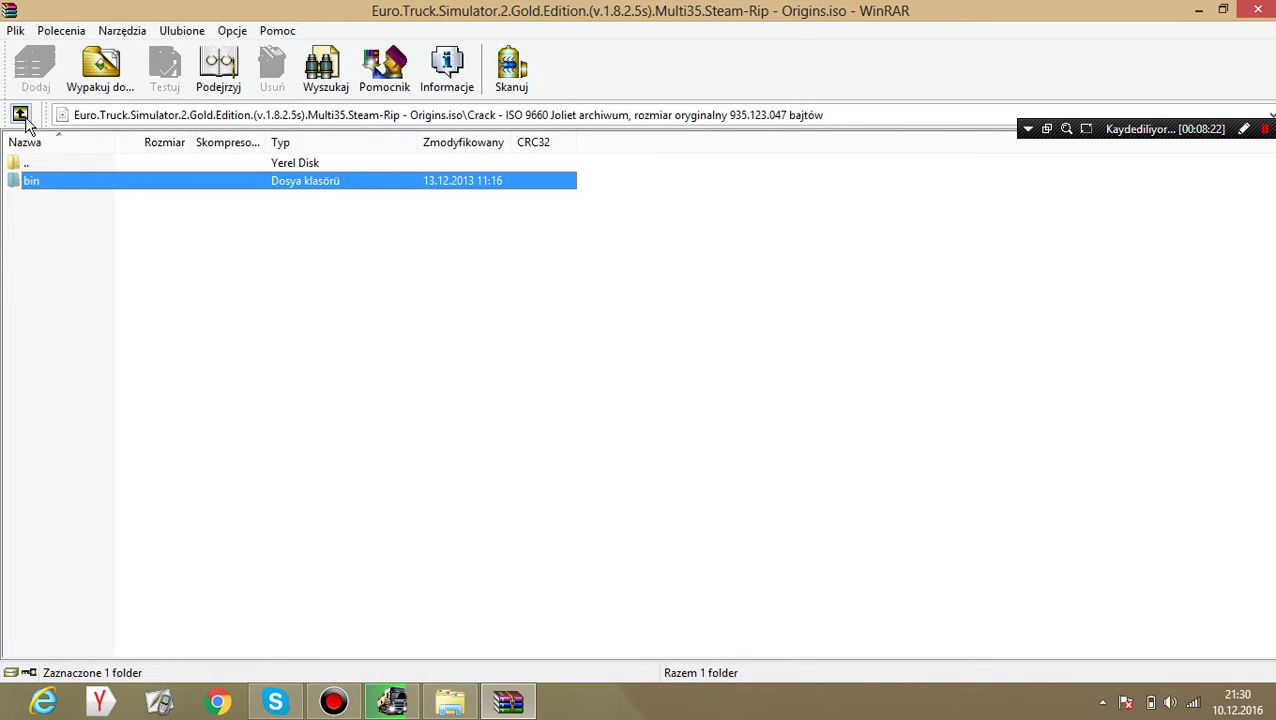
{"action": "left_click", "coordinate": [20, 115]}
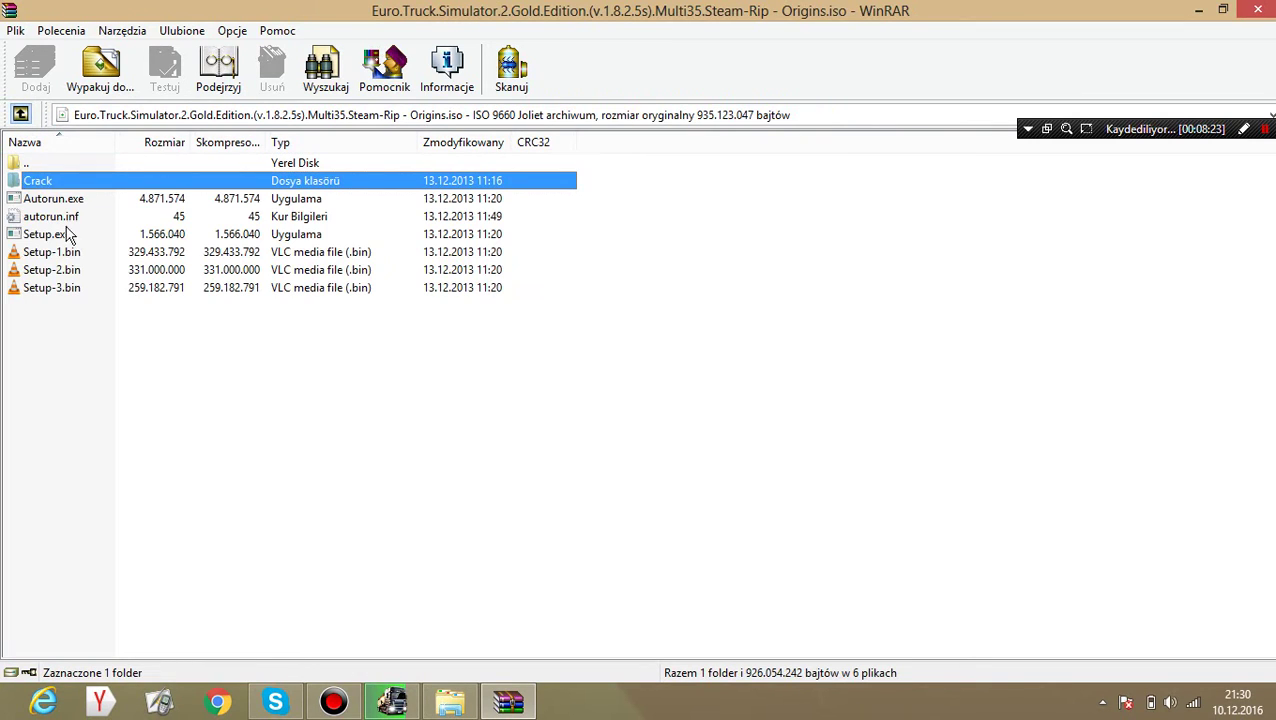
{"action": "left_click", "coordinate": [118, 333]}
{"action": "left_click", "coordinate": [1203, 10]}
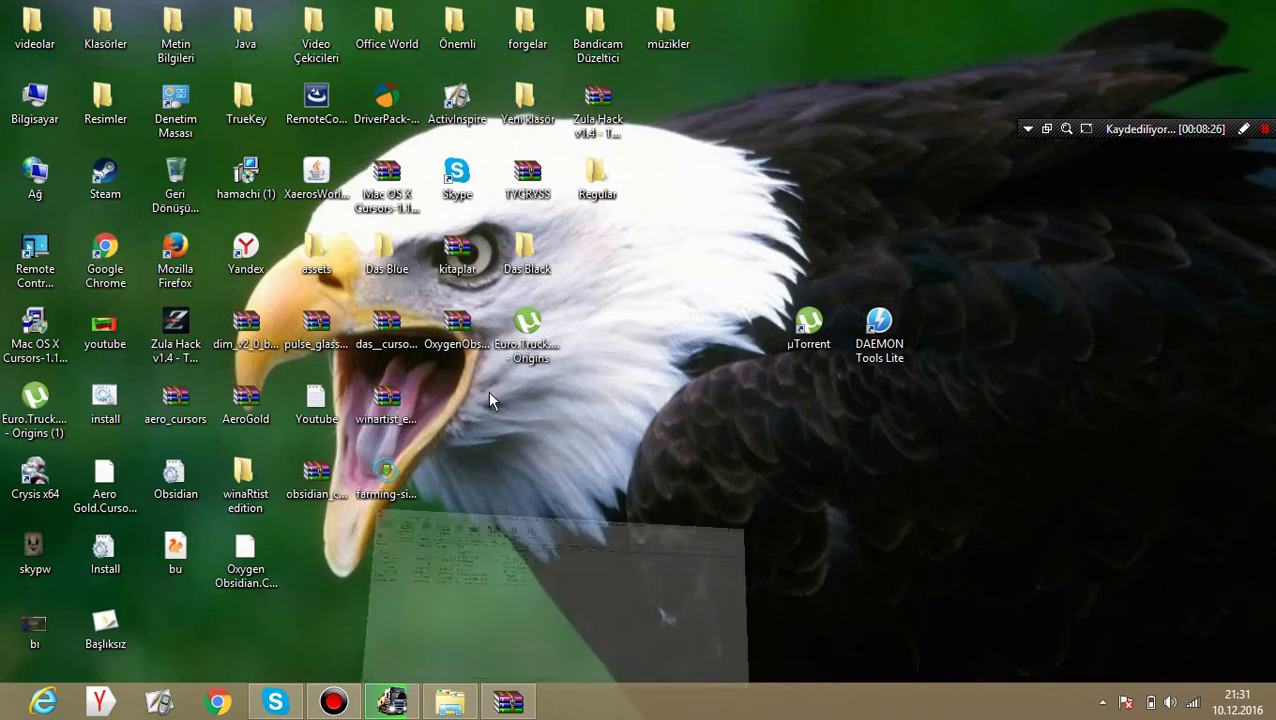
- Restore the Euro Truck Simulator 2 setup window and move it slightly on the desktop
{"action": "left_click", "coordinate": [375, 702]}
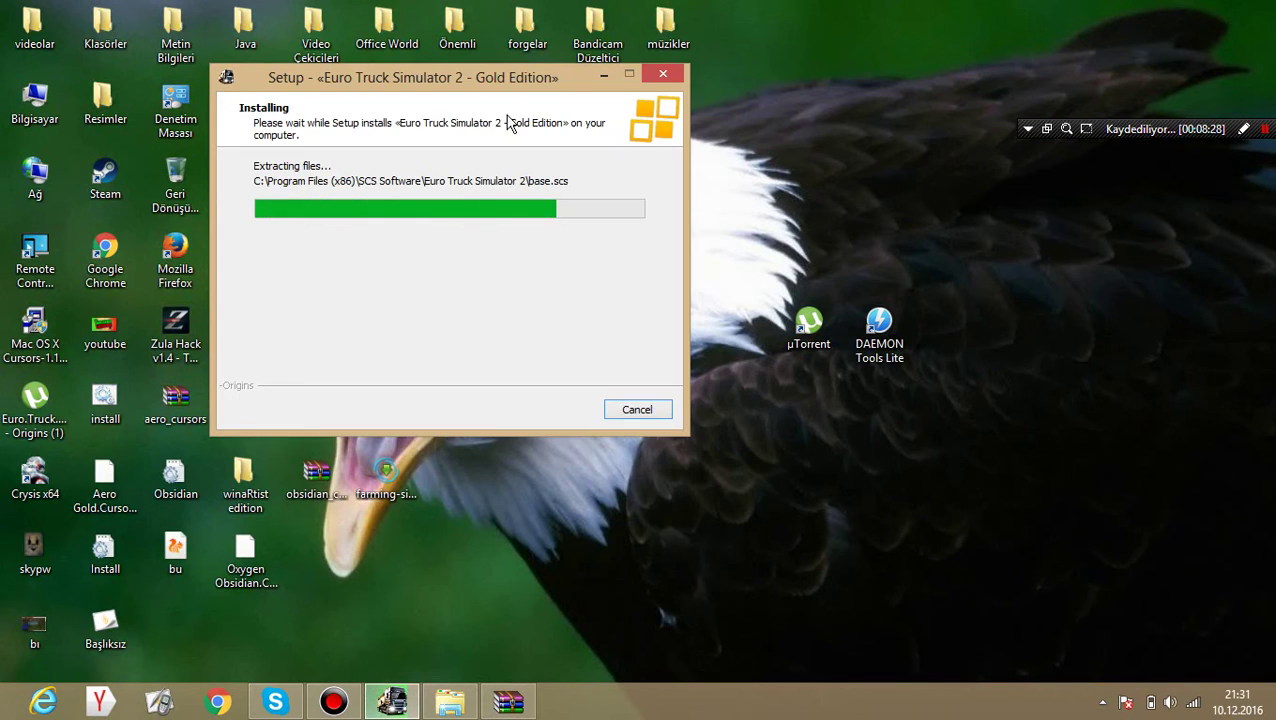
{"action": "left_click_drag", "start_coordinate": [480, 74], "coordinate": [430, 47]}
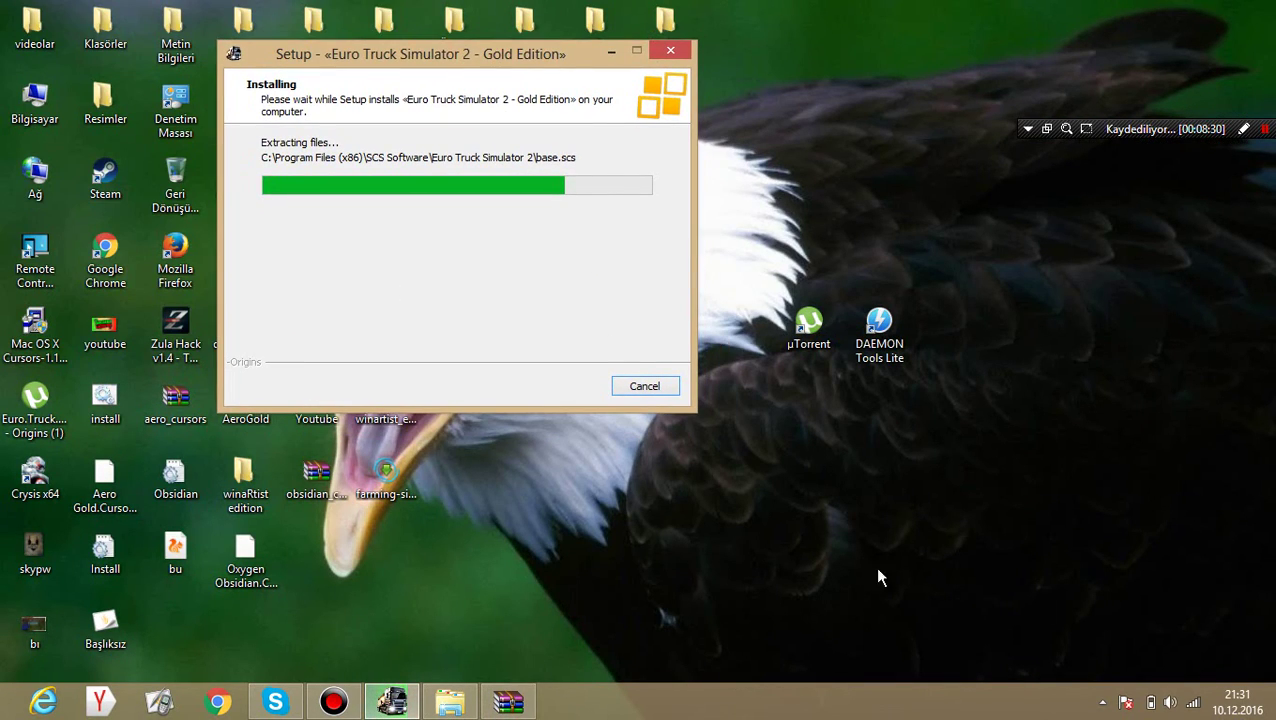
{"action": "left_click_drag", "start_coordinate": [1047, 515], "coordinate": [880, 532]}
- Bring up the Skype window and minimize it again
{"action": "left_click", "coordinate": [274, 702]}
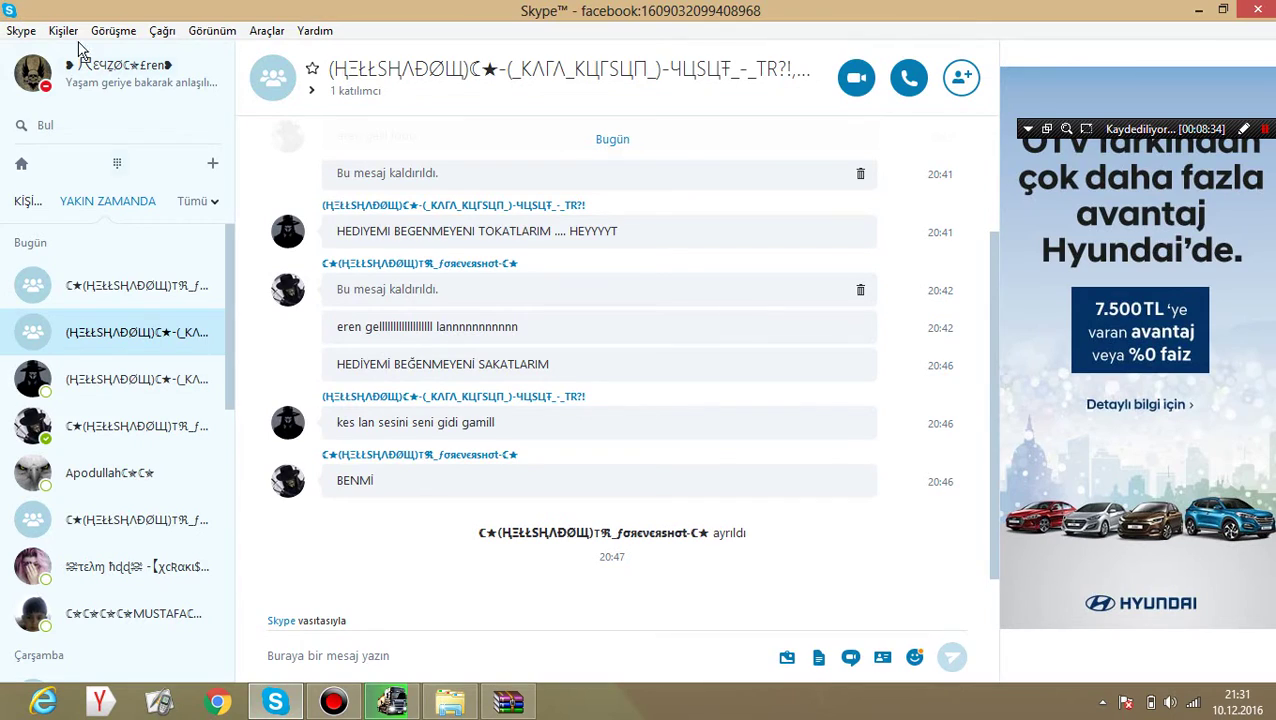
{"action": "left_click", "coordinate": [274, 702]}
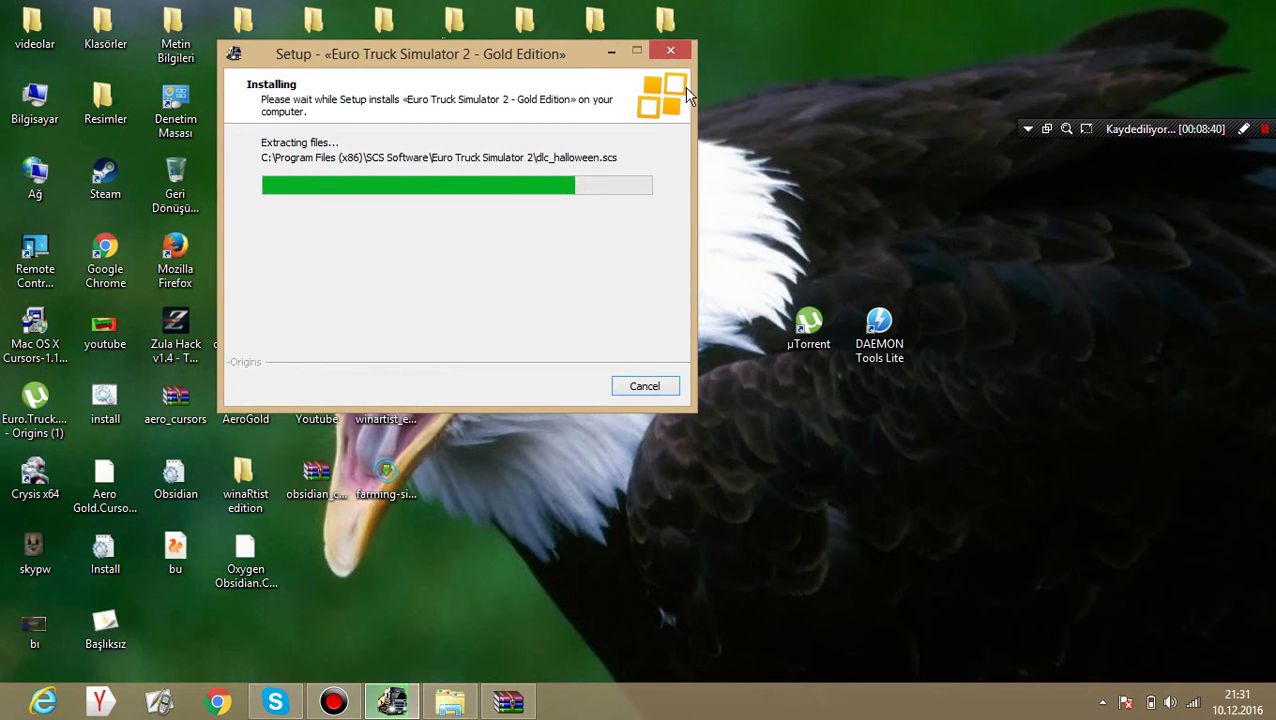
- Minimize the game's setup window and restore it to check the installation progress
{"action": "left_click", "coordinate": [456, 34]}
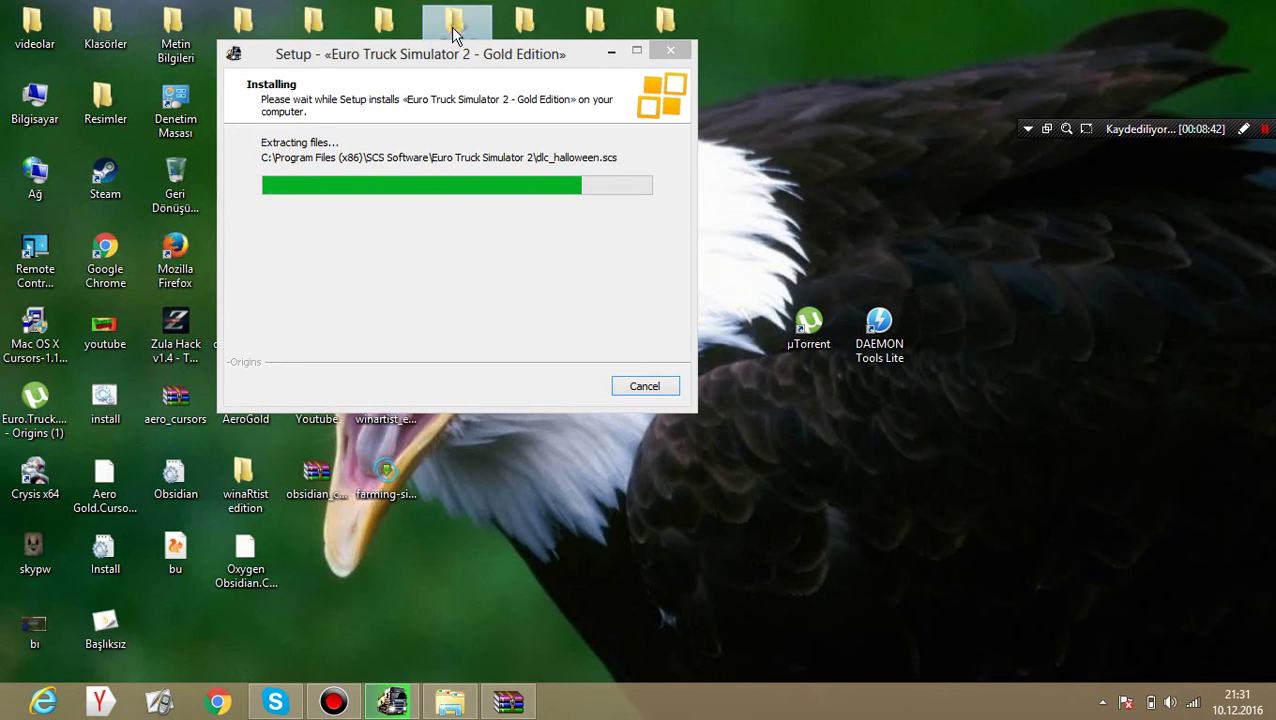
{"action": "right_click", "coordinate": [795, 318]}
{"action": "left_click", "coordinate": [828, 130]}
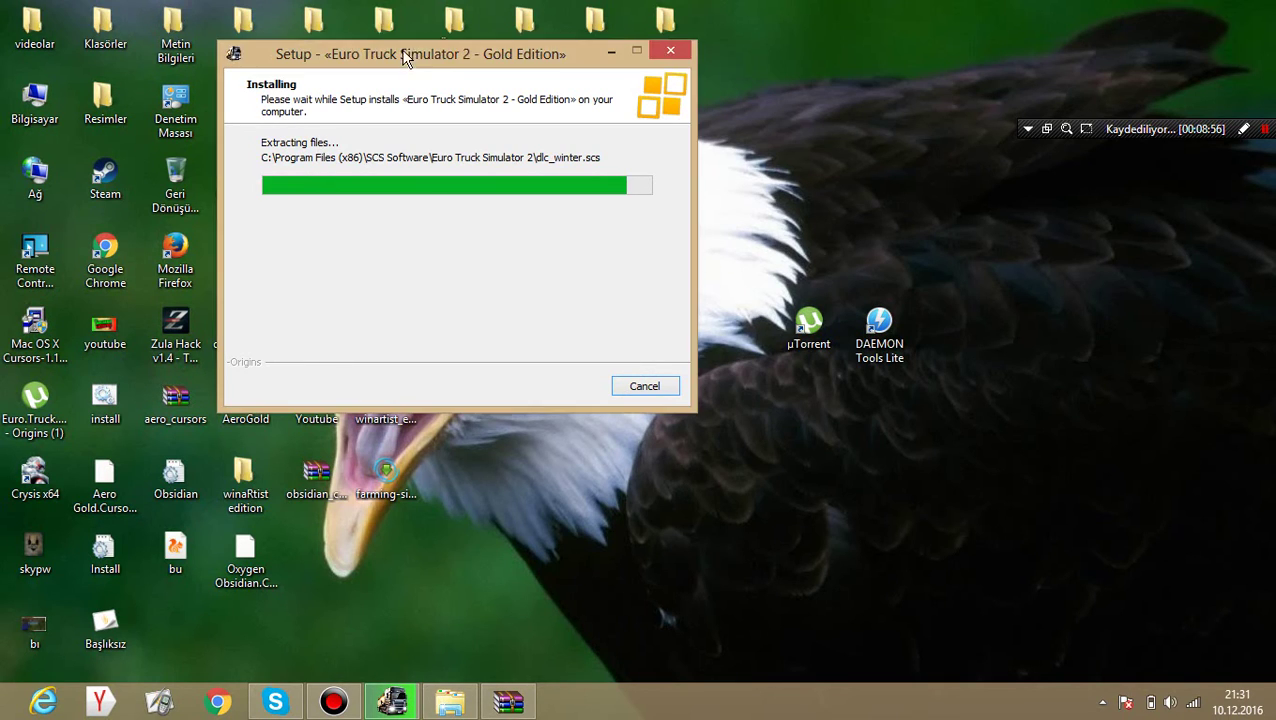
{"action": "left_click", "coordinate": [608, 52]}
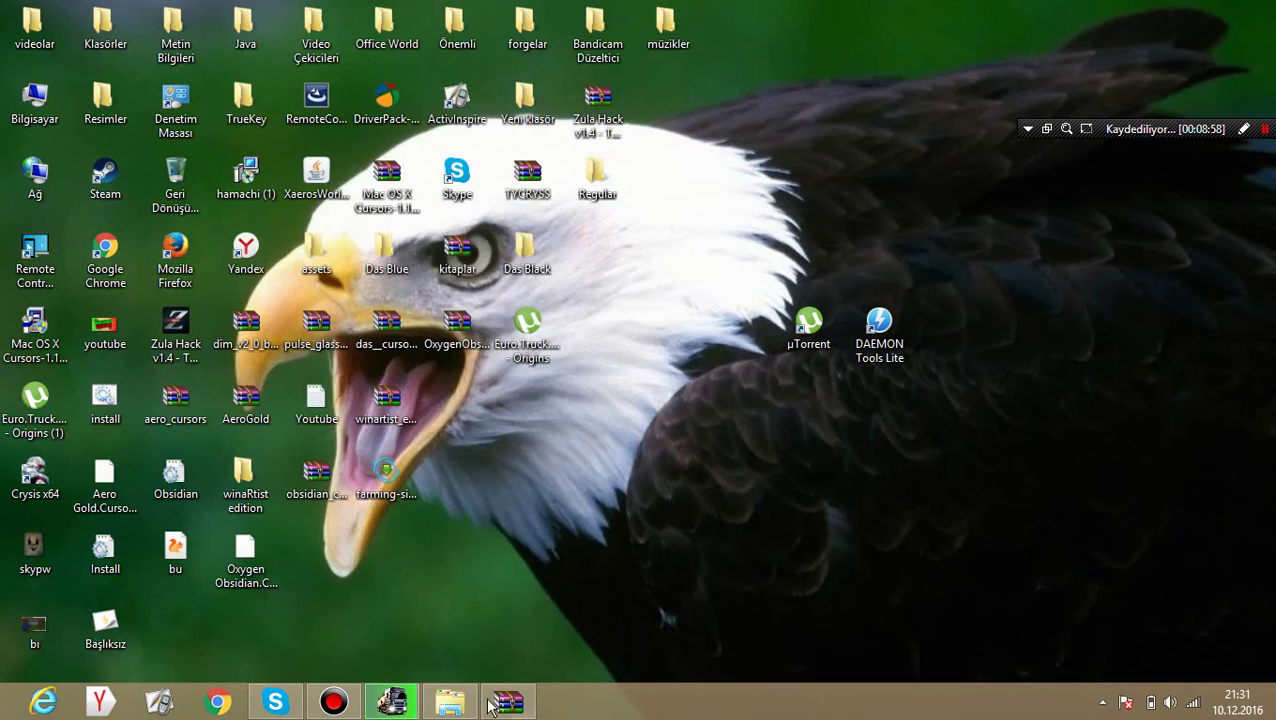
{"action": "left_click", "coordinate": [405, 702]}
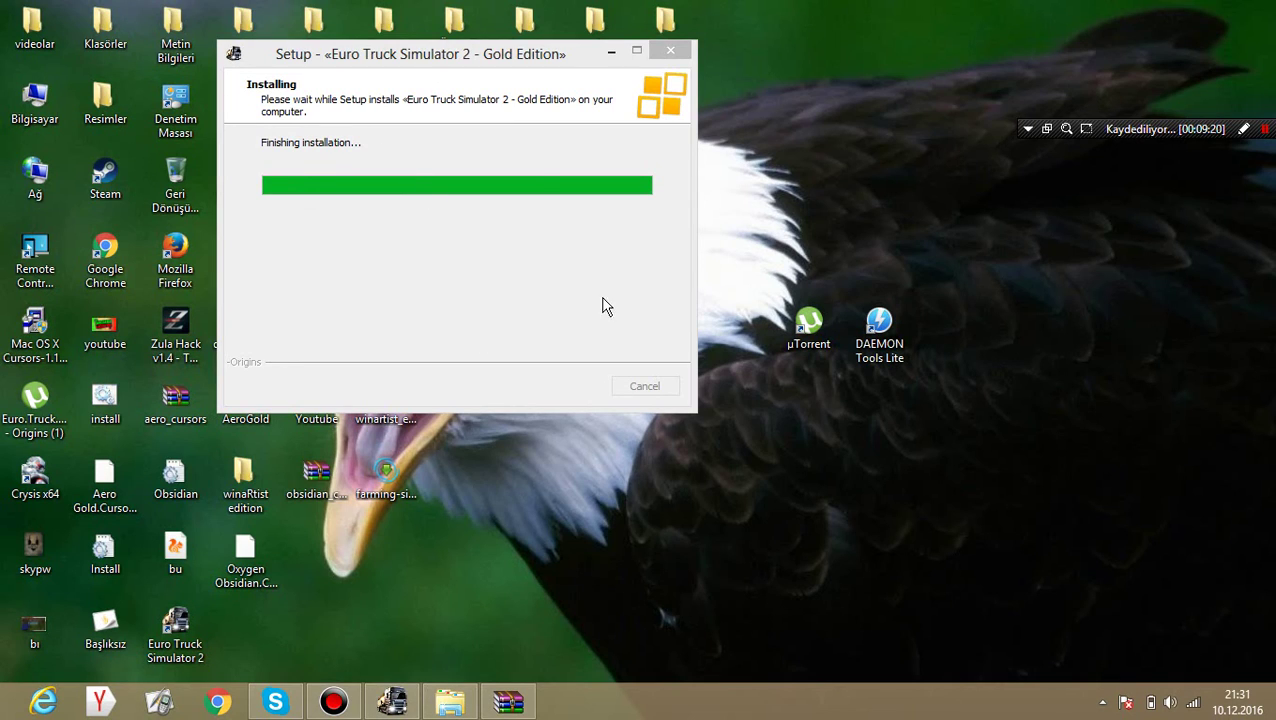
{"action": "left_click_drag", "start_coordinate": [970, 320], "coordinate": [800, 588]}
{"action": "left_click_drag", "start_coordinate": [993, 235], "coordinate": [846, 419]}
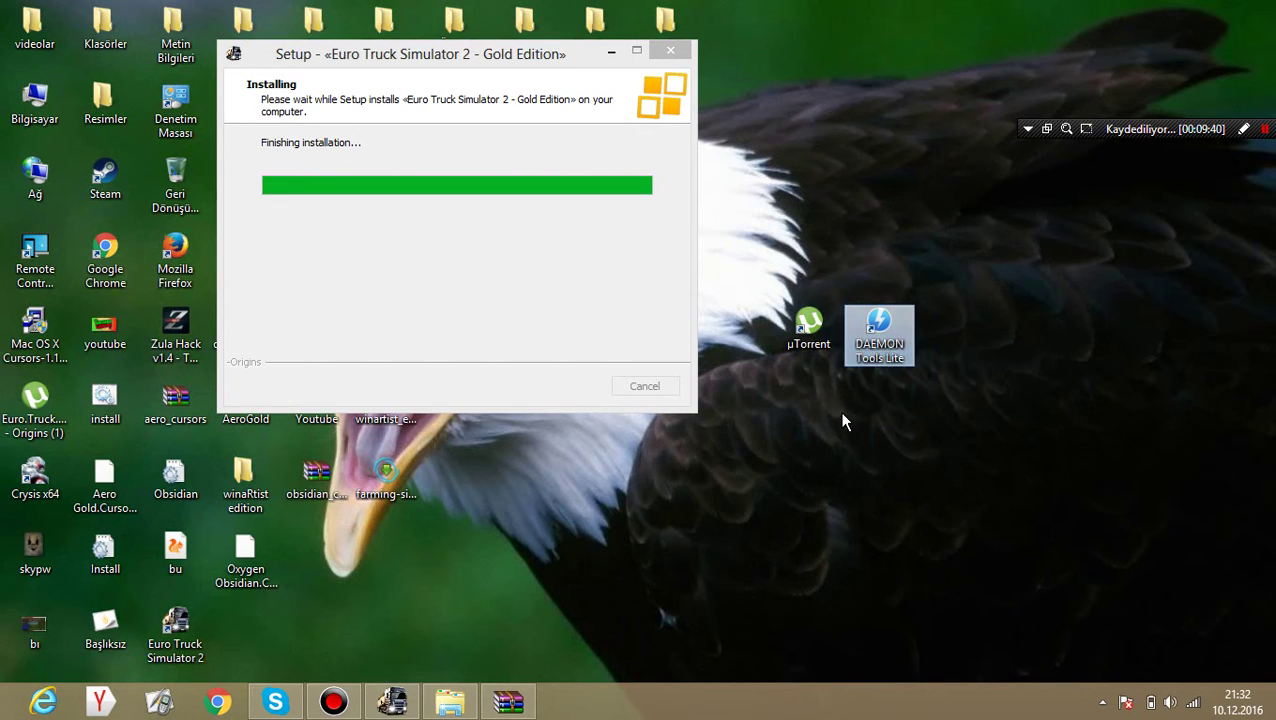
{"action": "left_click_drag", "start_coordinate": [958, 214], "coordinate": [774, 437]}
{"action": "left_click", "coordinate": [878, 336]}
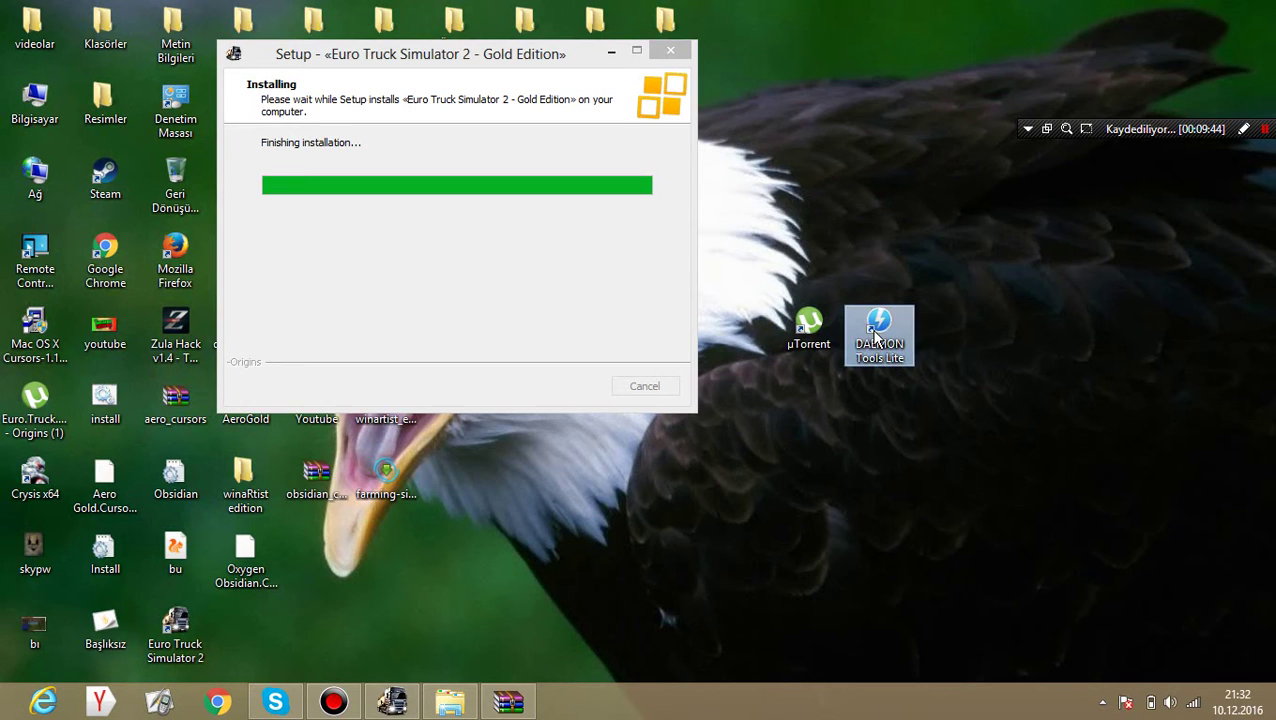
{"action": "right_click", "coordinate": [873, 312]}
{"action": "left_click", "coordinate": [860, 180]}
{"action": "left_click_drag", "start_coordinate": [847, 168], "coordinate": [1002, 350]}
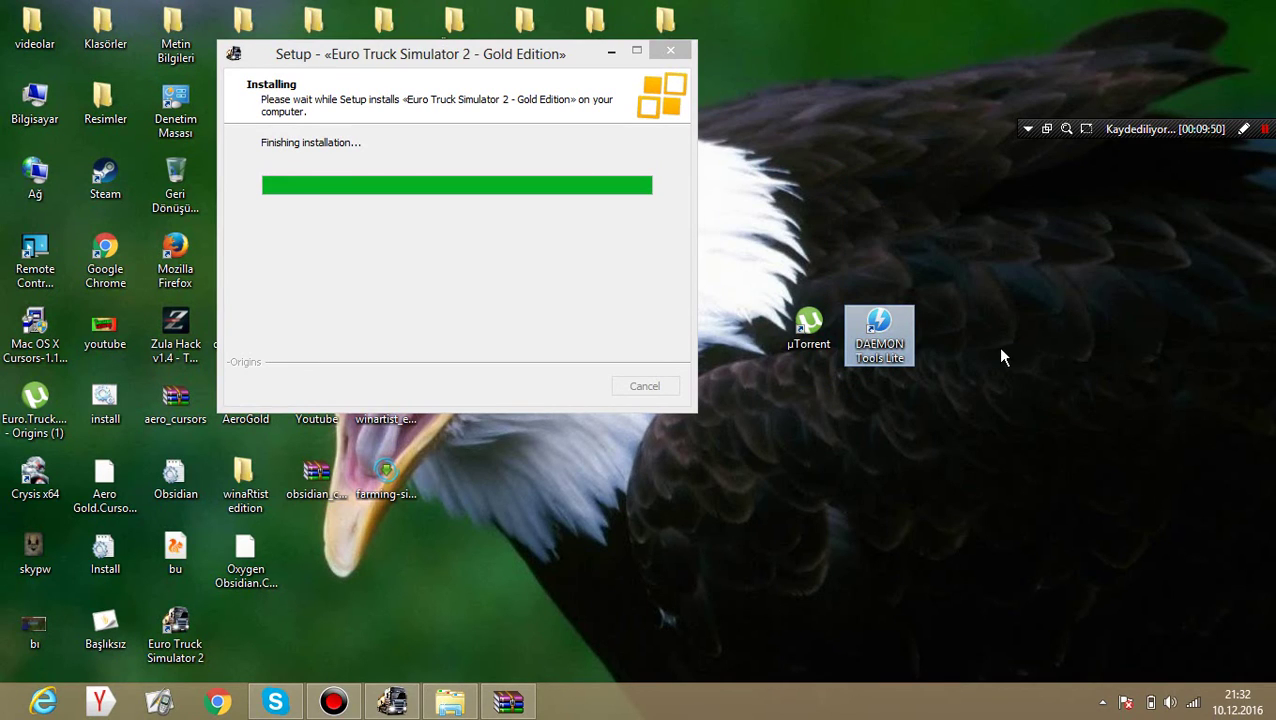
{"action": "left_click", "coordinate": [774, 512]}
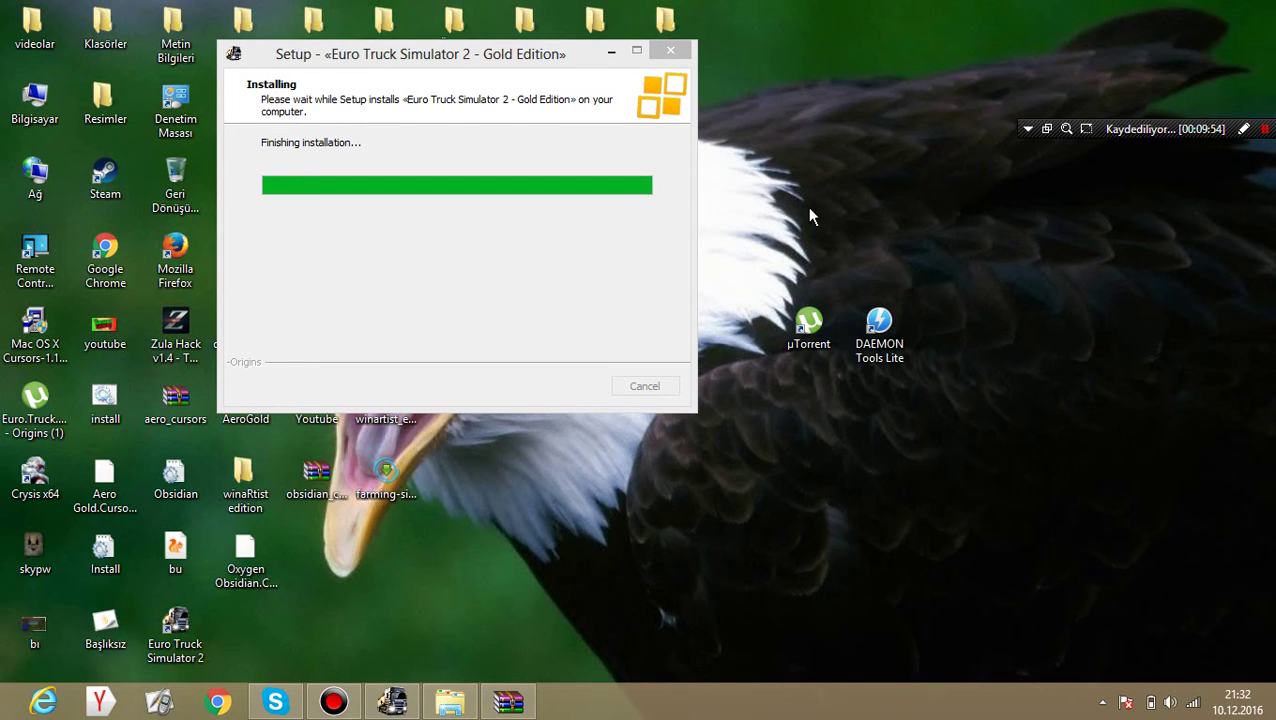
{"action": "left_click_drag", "start_coordinate": [887, 295], "coordinate": [840, 453]}
{"action": "left_click", "coordinate": [172, 664]}
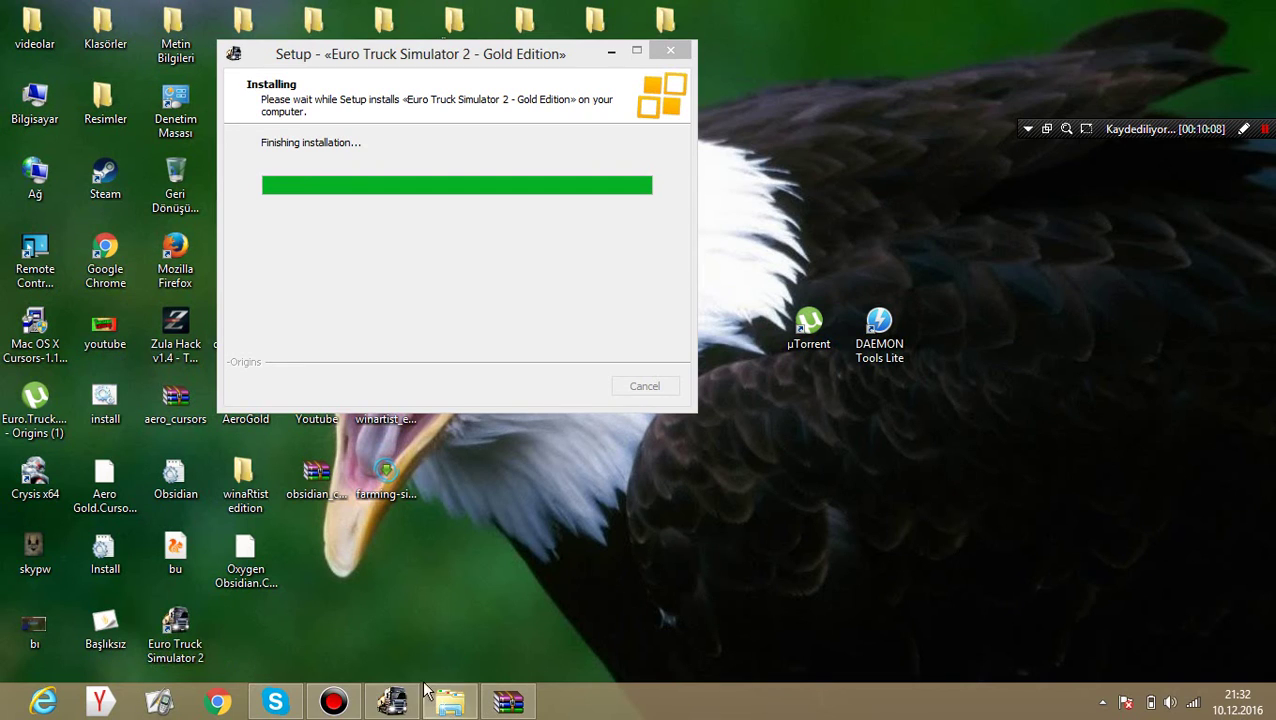
{"action": "mouse_move", "coordinate": [390, 706]}
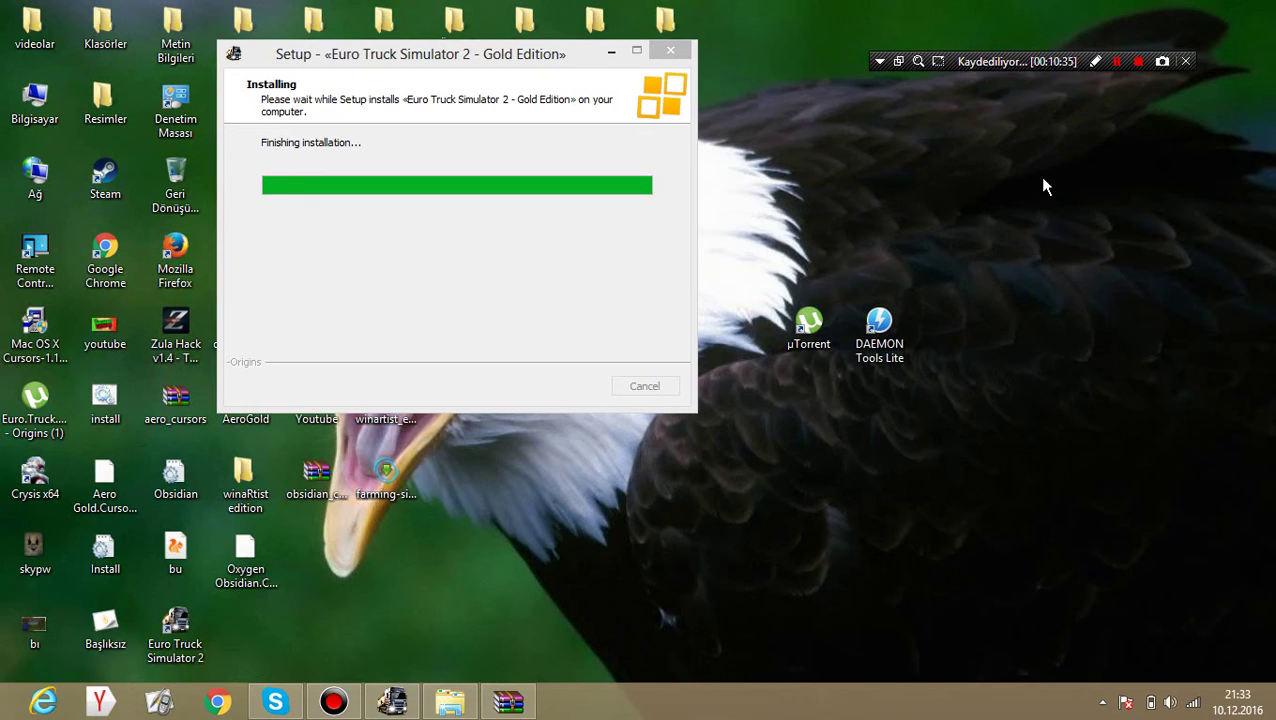
{"action": "left_click_drag", "start_coordinate": [951, 285], "coordinate": [757, 520]}
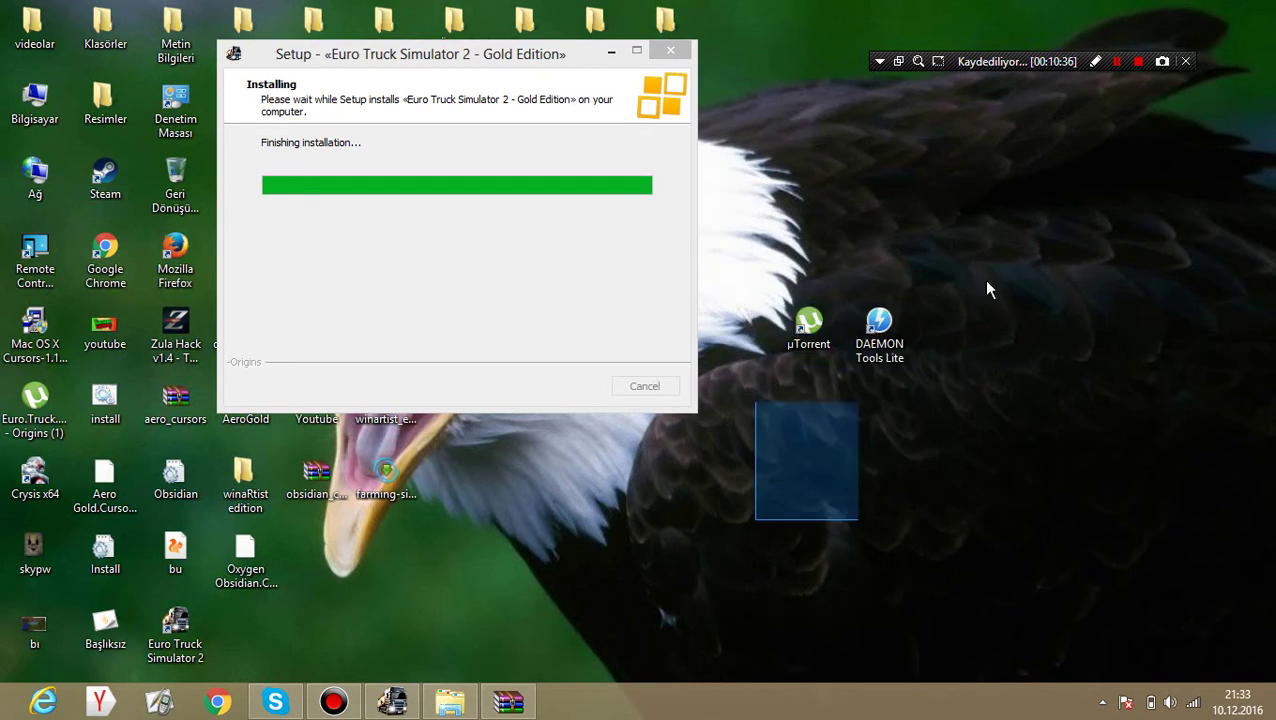
{"action": "left_click_drag", "start_coordinate": [1028, 282], "coordinate": [755, 433]}
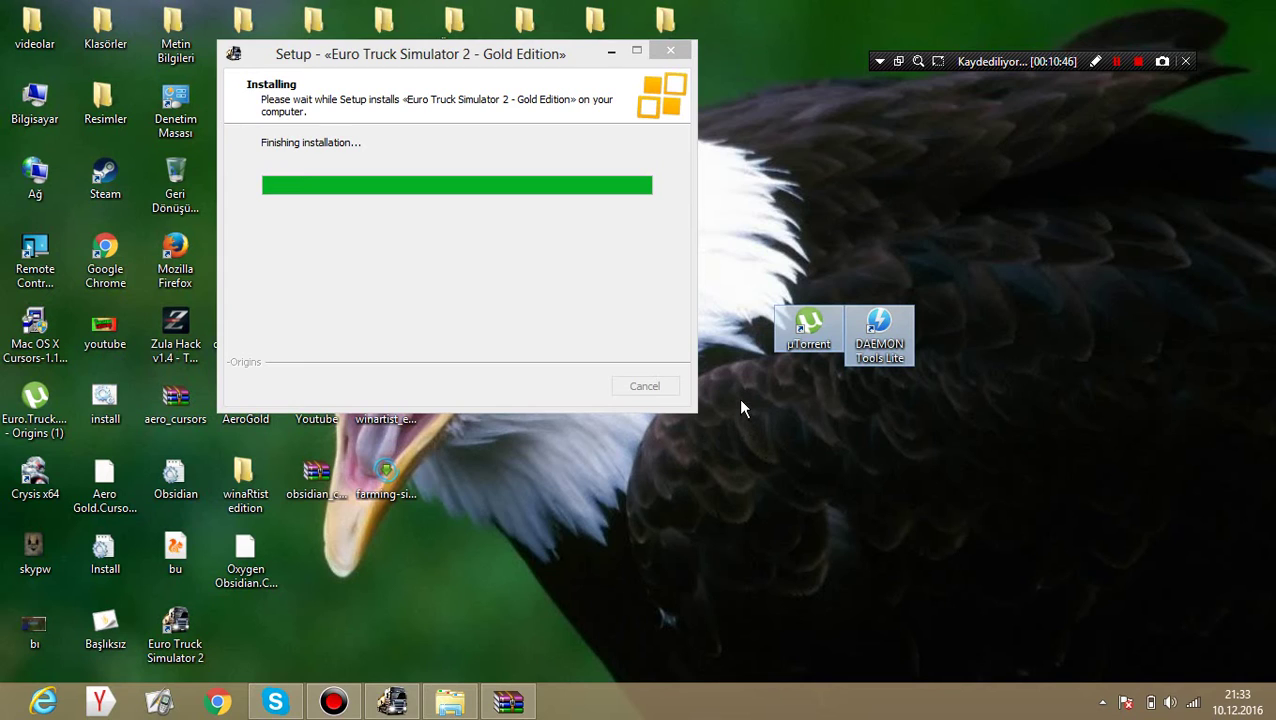
{"action": "left_click", "coordinate": [738, 407]}
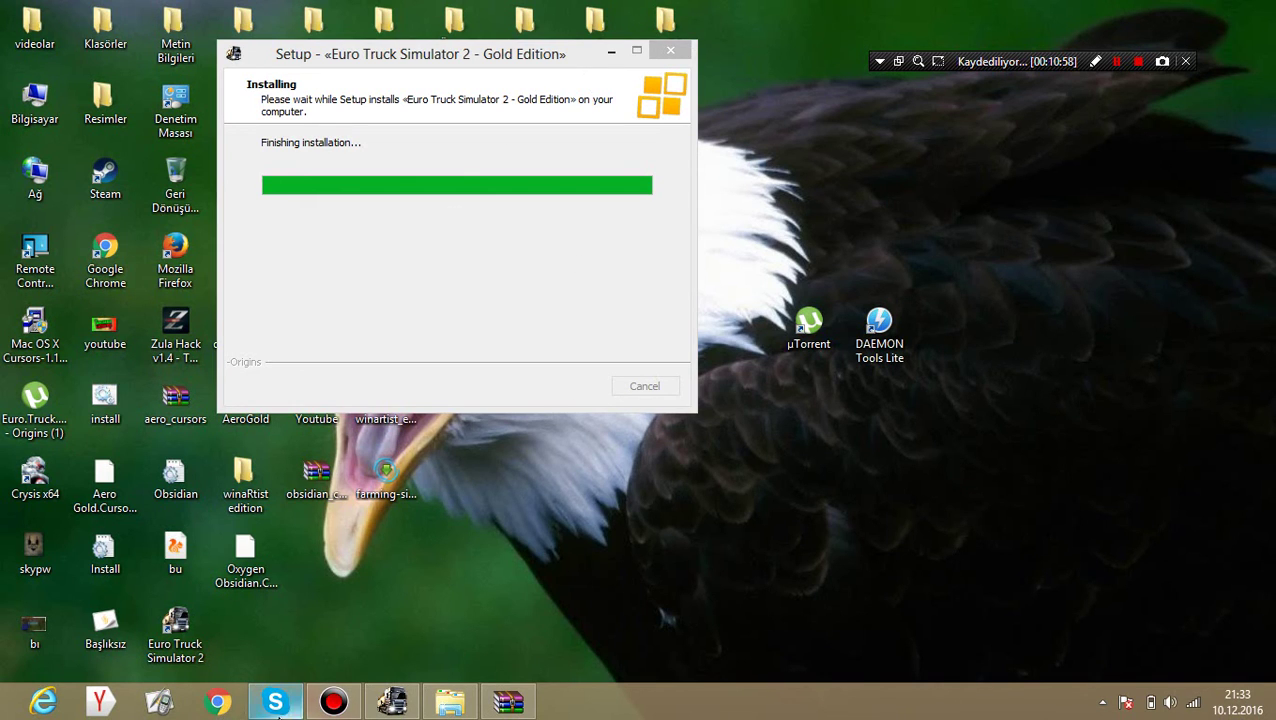
- Switch to Skype, view a recent contact's conversation, and close the Skype window
{"action": "left_click", "coordinate": [277, 703]}
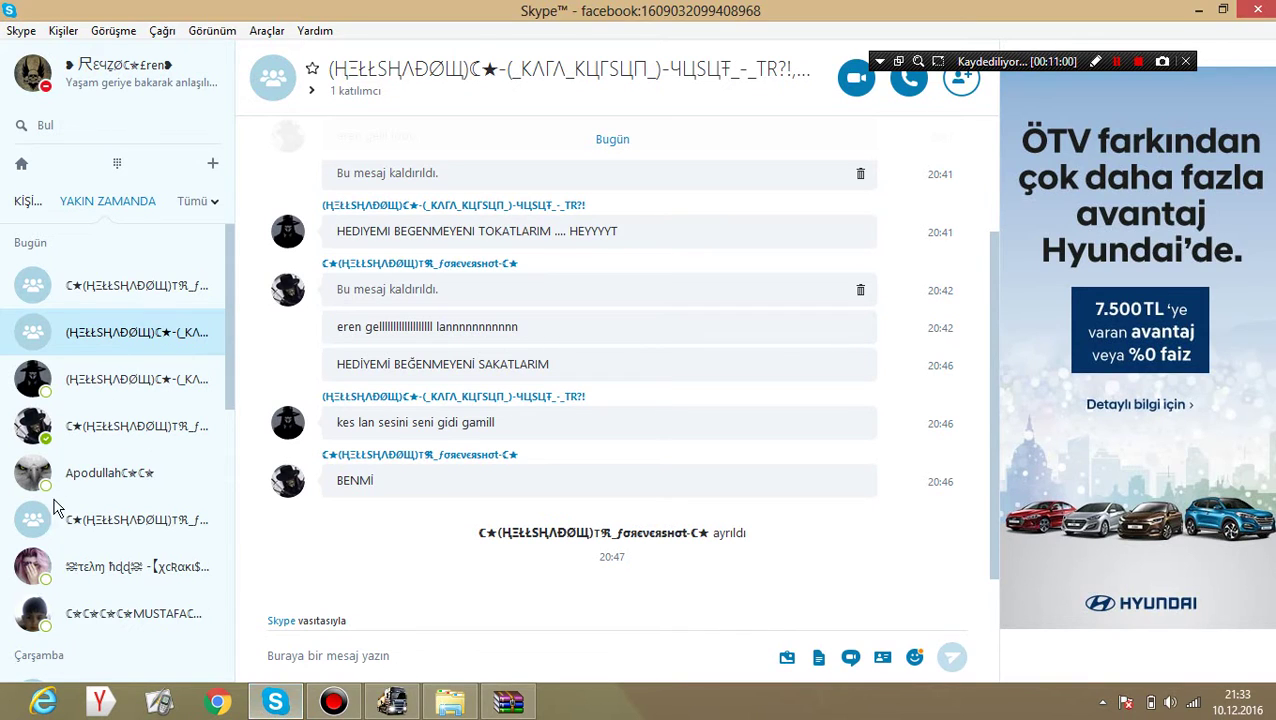
{"action": "left_click", "coordinate": [62, 414]}
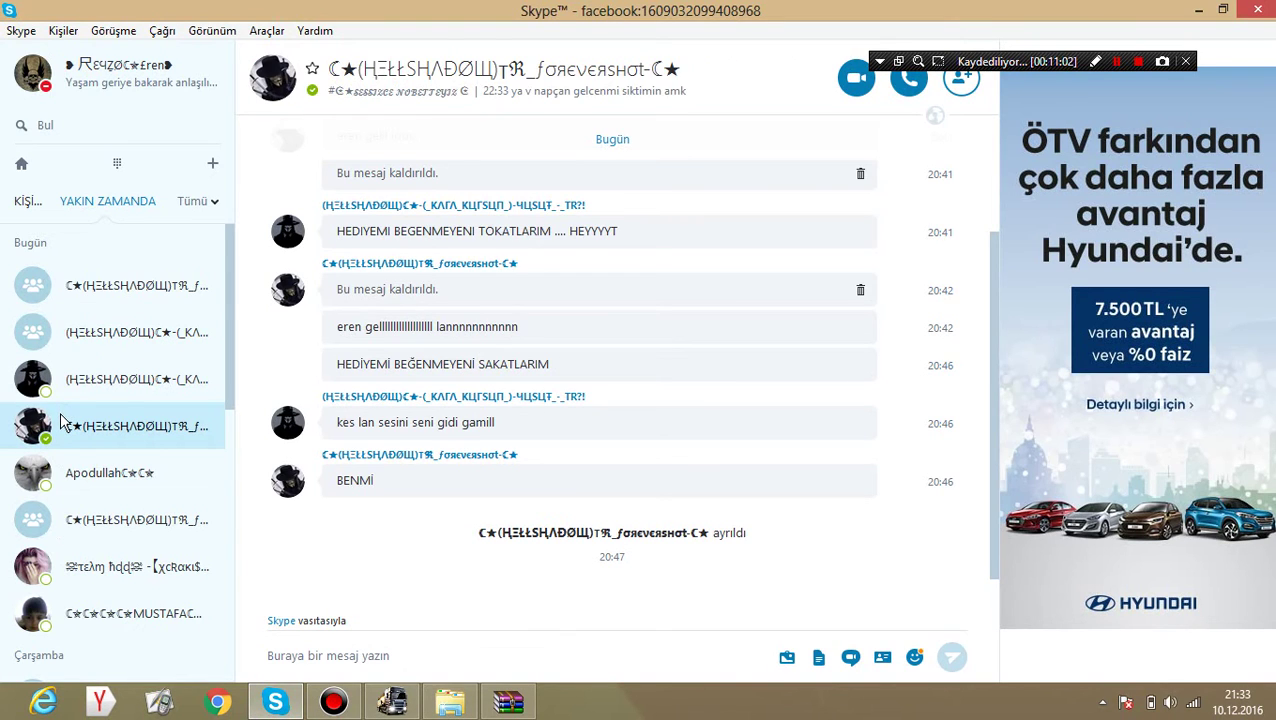
{"action": "scroll", "coordinate": [626, 368], "scroll_direction": "up", "scroll_amount": 5}
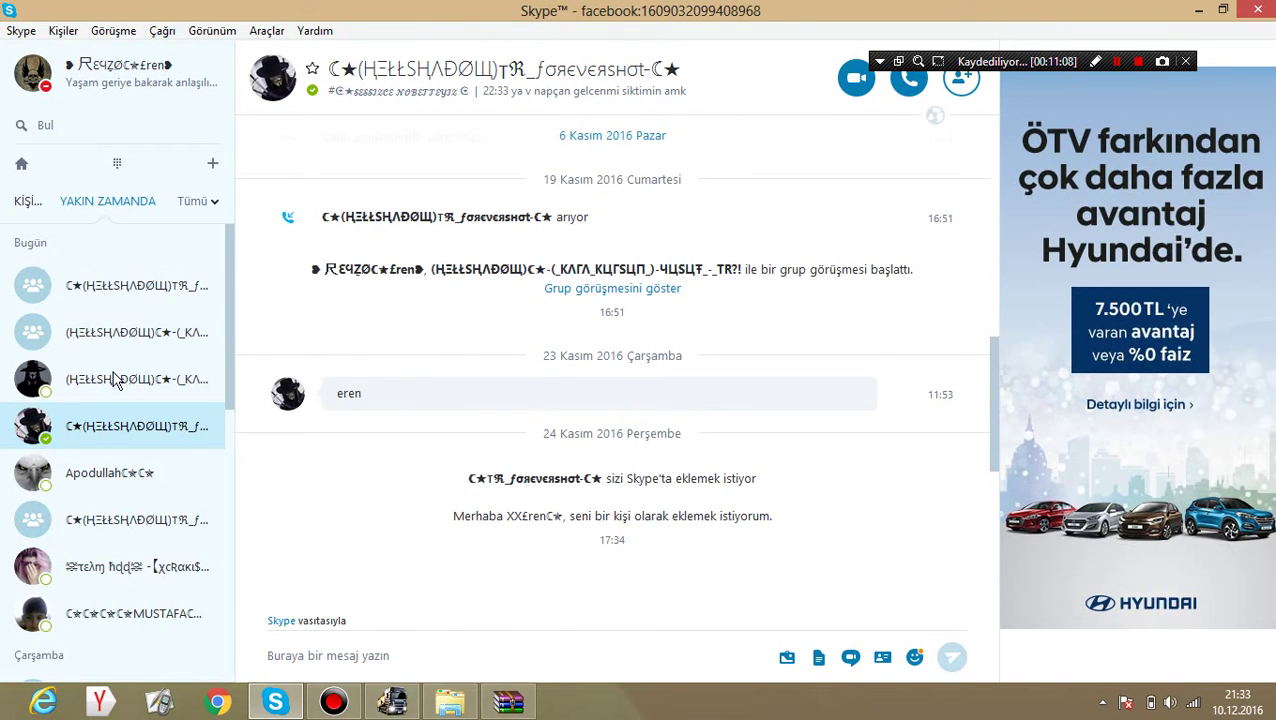
{"action": "left_click", "coordinate": [1257, 9]}
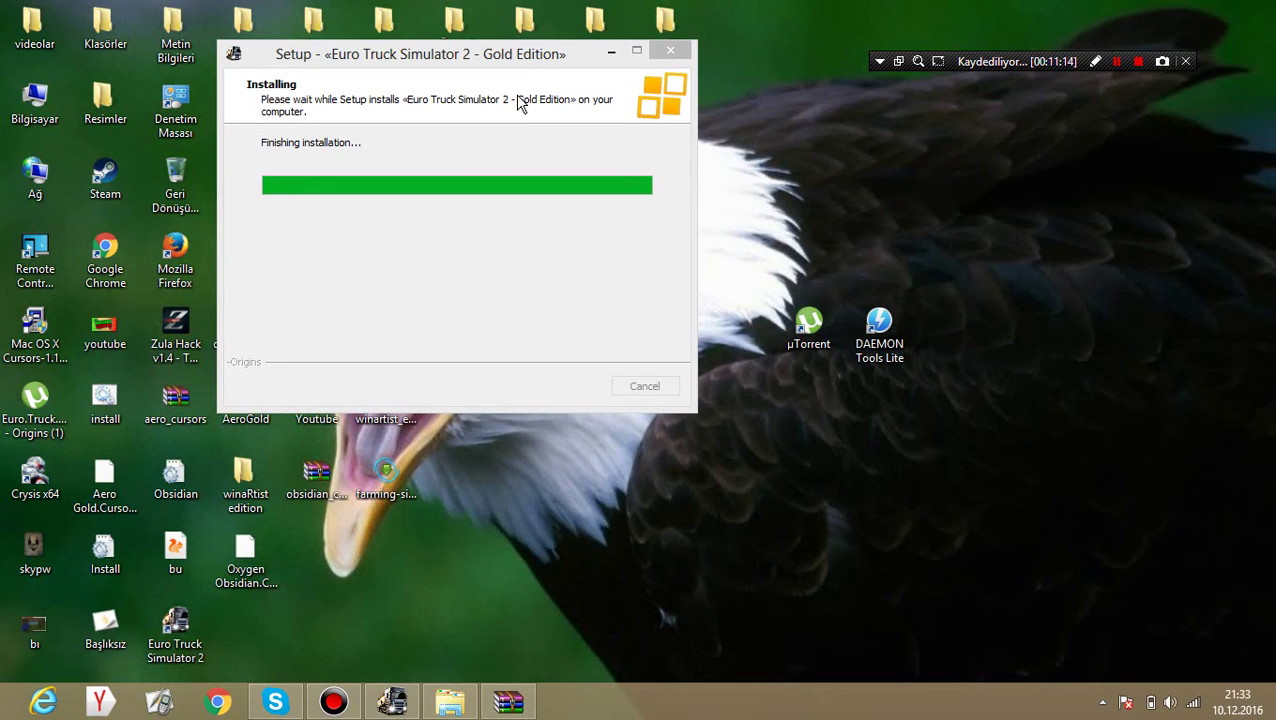
{"action": "left_click_drag", "start_coordinate": [903, 338], "coordinate": [826, 450]}
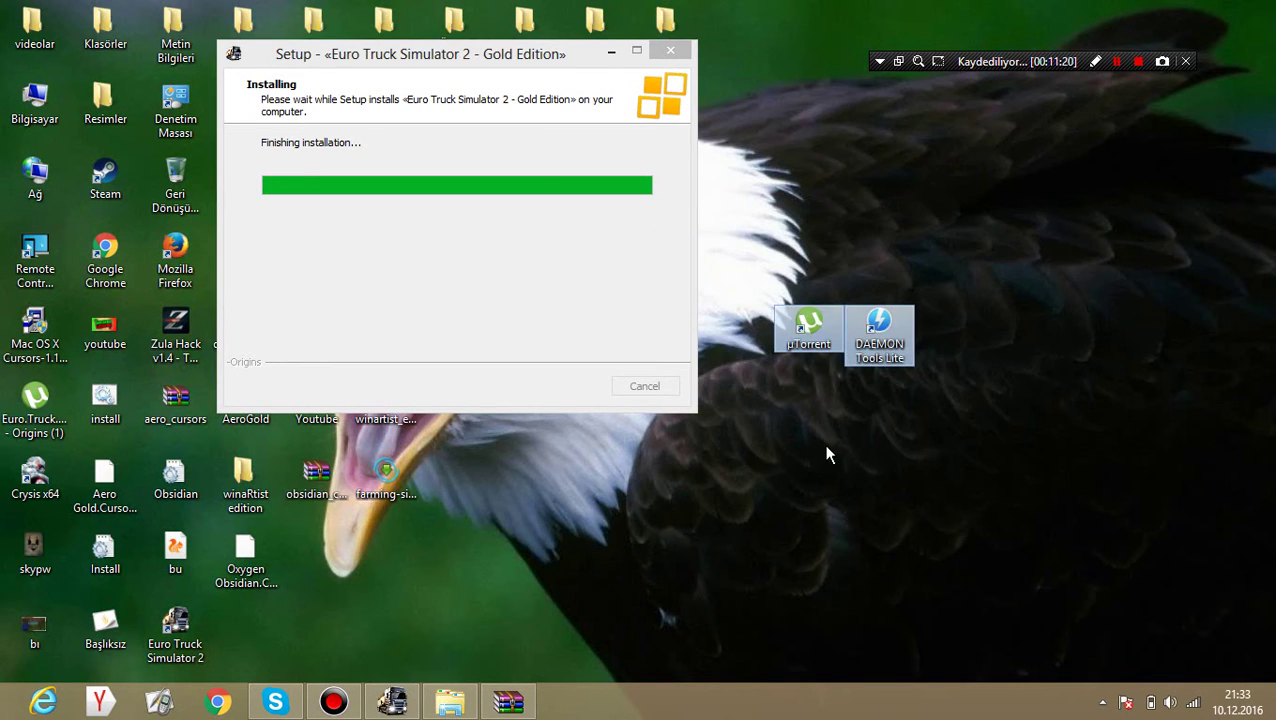
{"action": "left_click", "coordinate": [816, 516]}
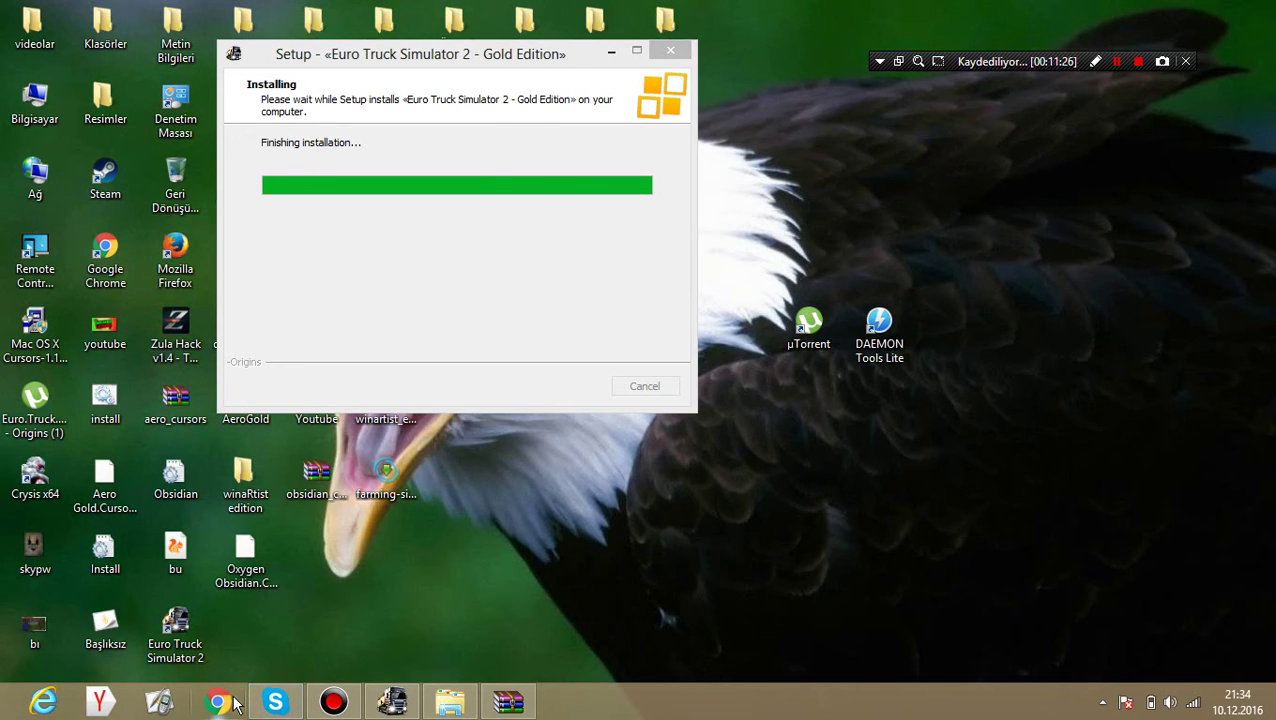
{"action": "mouse_move", "coordinate": [275, 700]}
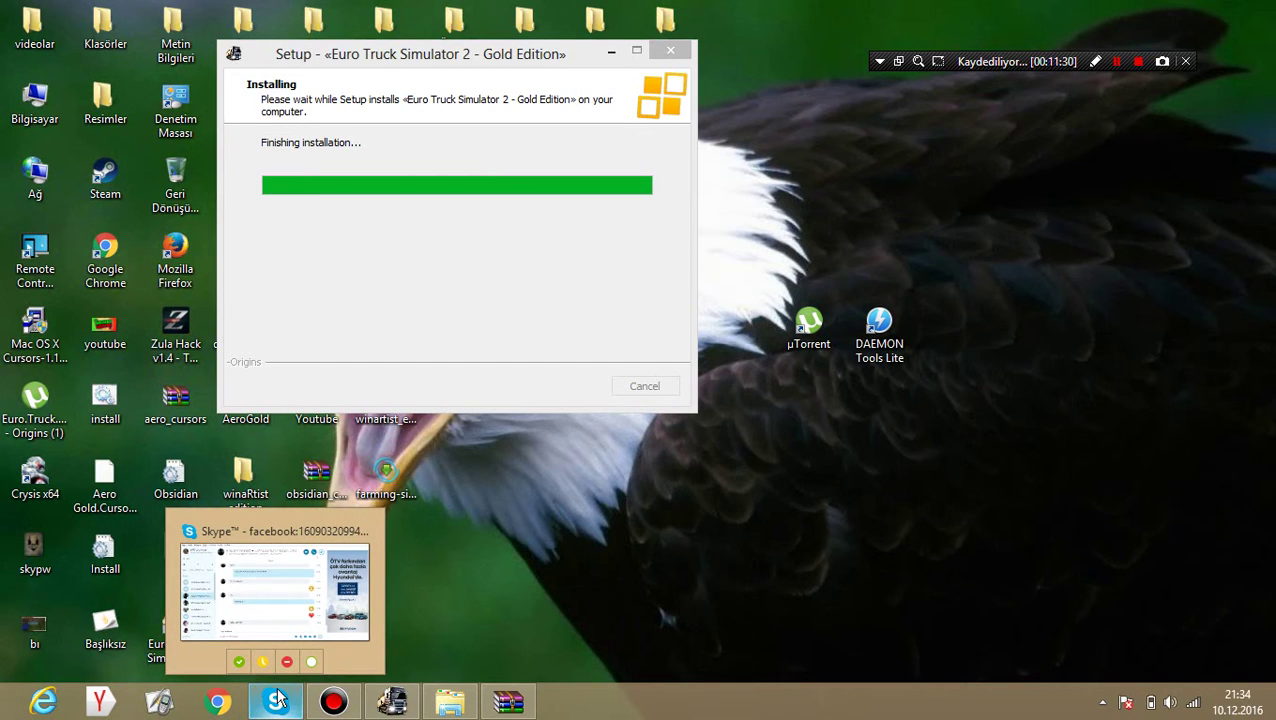
{"action": "mouse_move", "coordinate": [297, 585]}
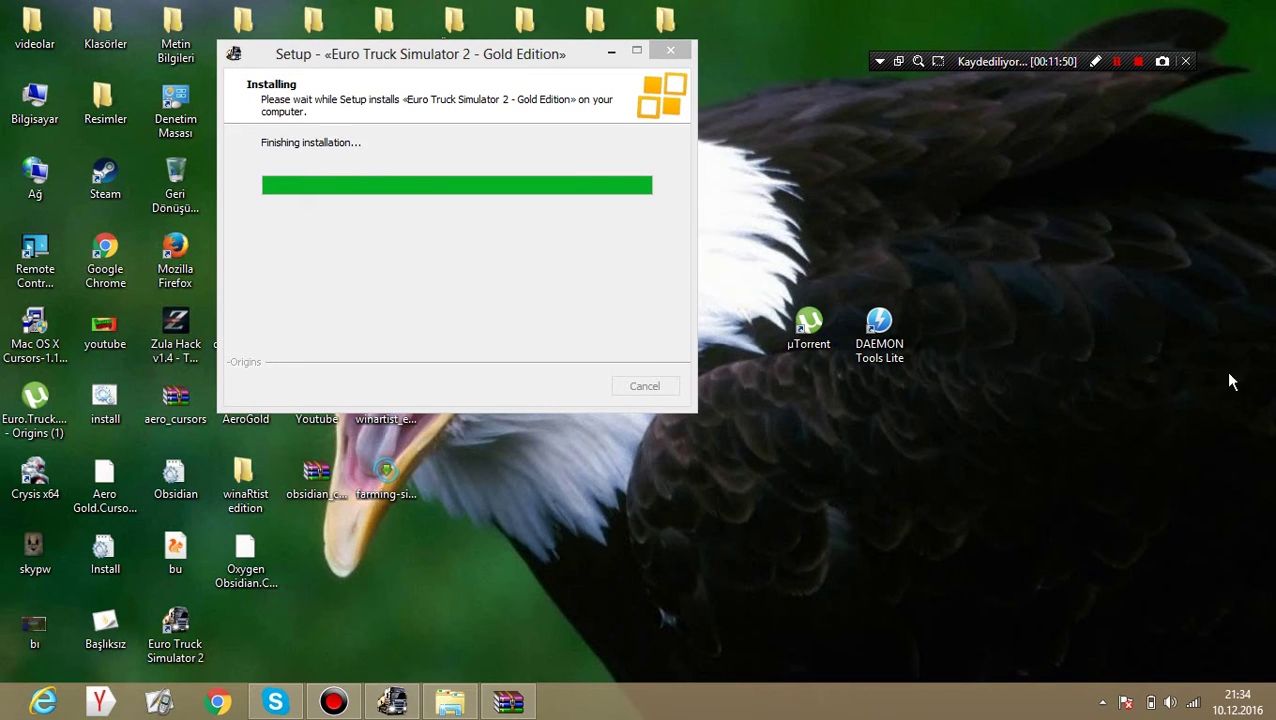
{"action": "left_click_drag", "start_coordinate": [1236, 176], "coordinate": [698, 634]}
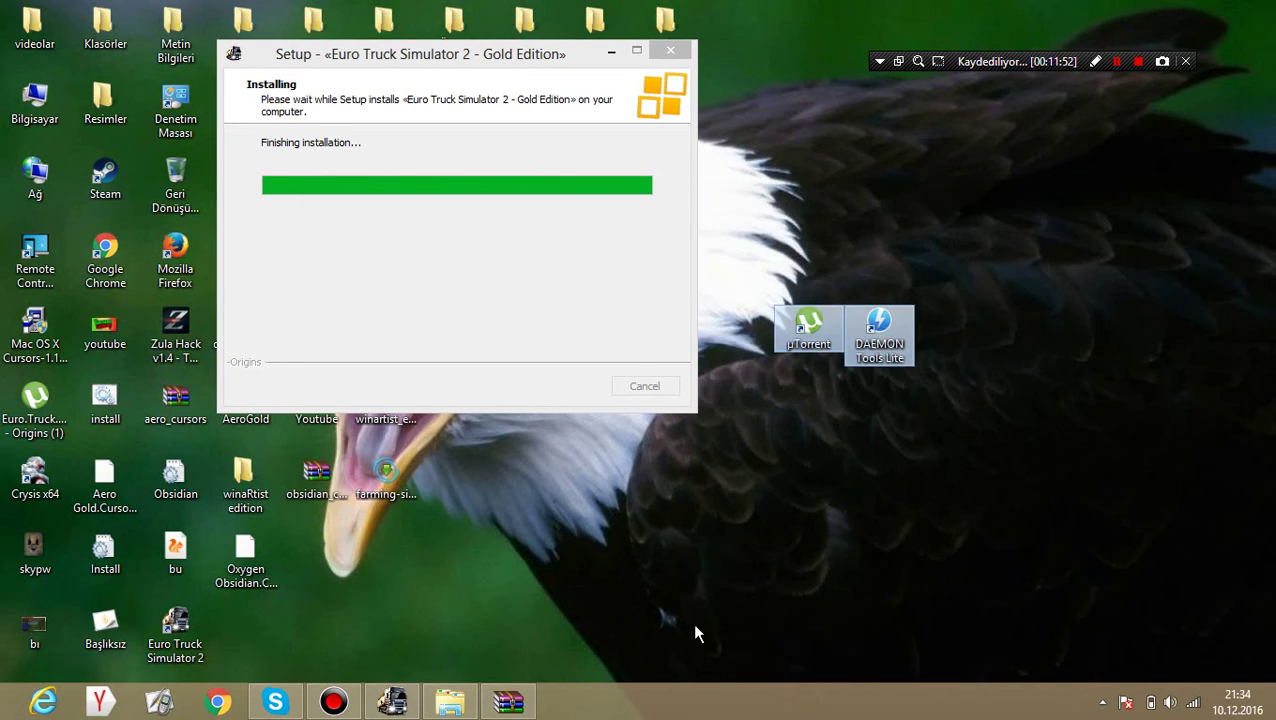
{"action": "left_click", "coordinate": [771, 556]}
{"action": "right_click", "coordinate": [766, 550]}
{"action": "left_click", "coordinate": [800, 366]}
{"action": "right_click", "coordinate": [798, 383]}
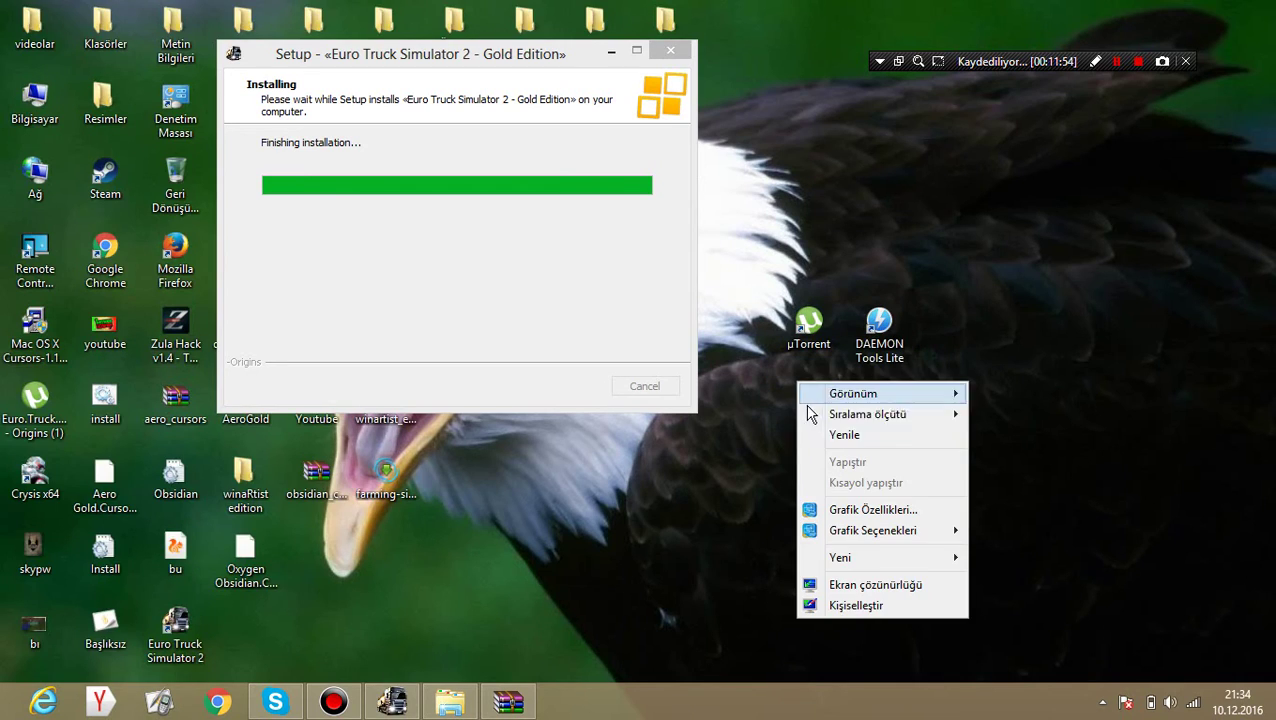
{"action": "left_click", "coordinate": [800, 435]}
{"action": "right_click", "coordinate": [780, 435]}
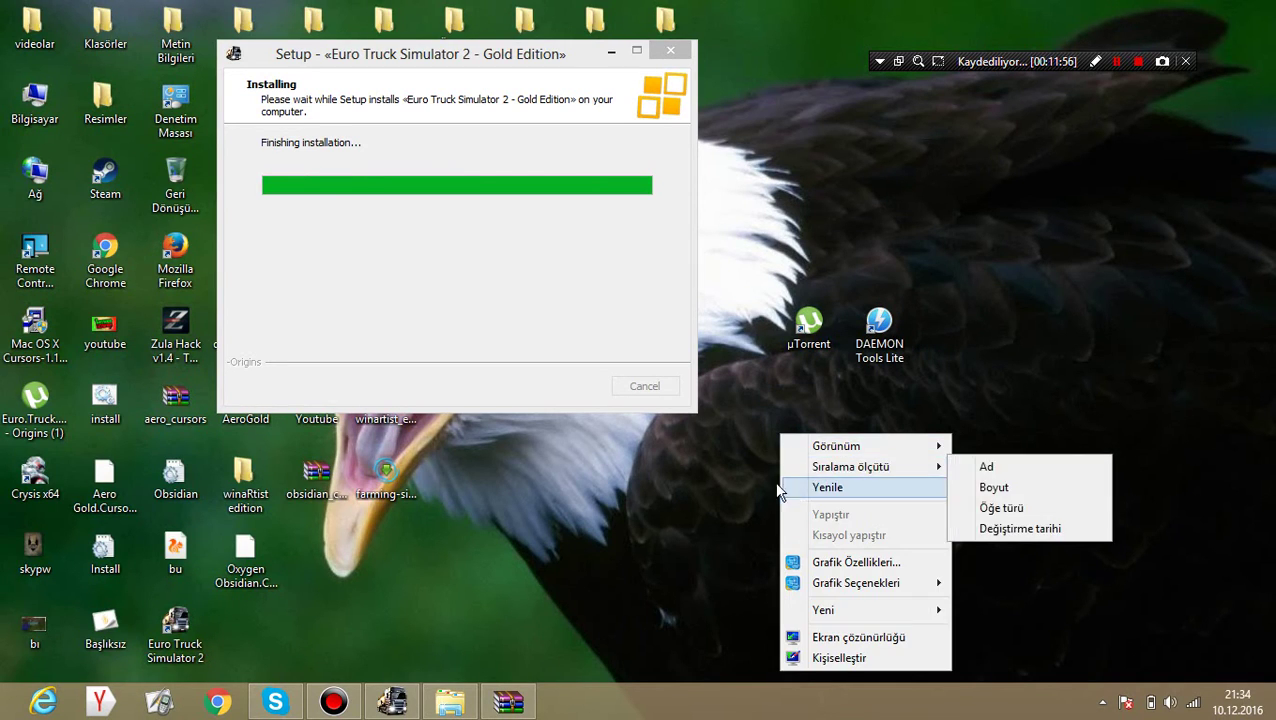
{"action": "left_click", "coordinate": [778, 485]}
{"action": "right_click", "coordinate": [732, 489]}
{"action": "left_click", "coordinate": [772, 308]}
{"action": "left_click_drag", "start_coordinate": [683, 481], "coordinate": [1148, 120]}
{"action": "left_click", "coordinate": [1005, 240]}
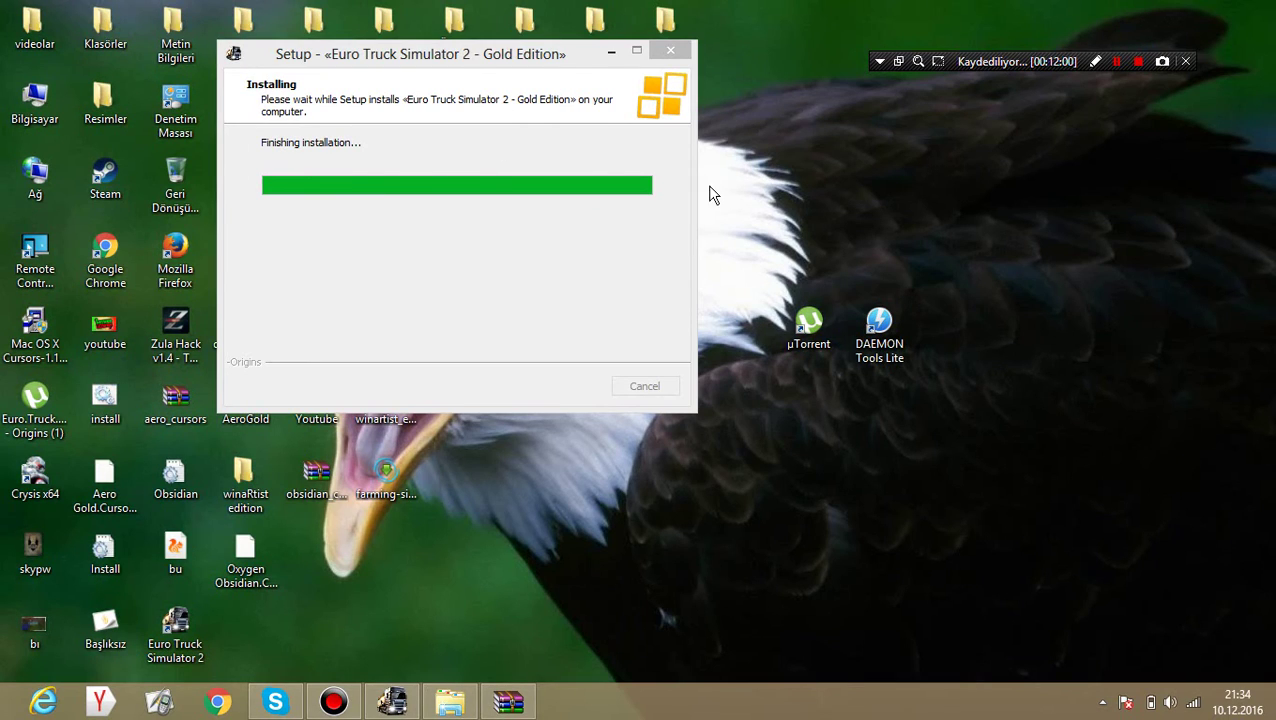
{"action": "right_click", "coordinate": [813, 424]}
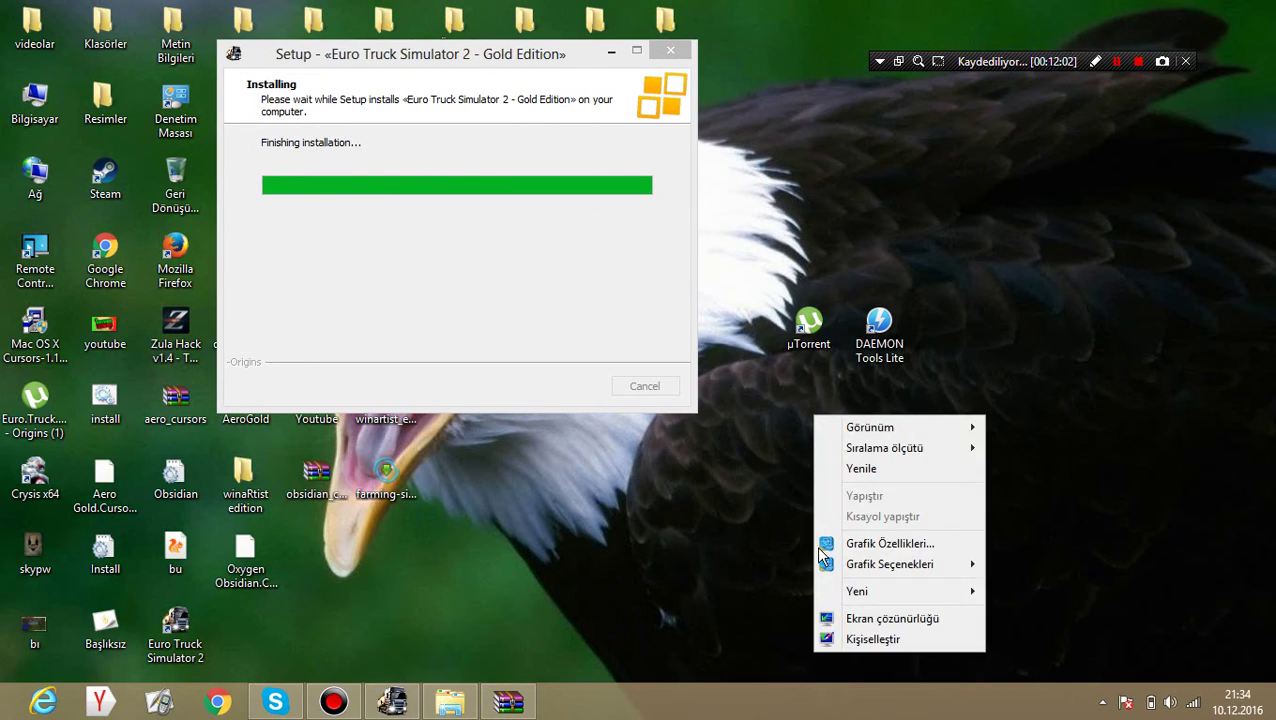
{"action": "left_click", "coordinate": [783, 484]}
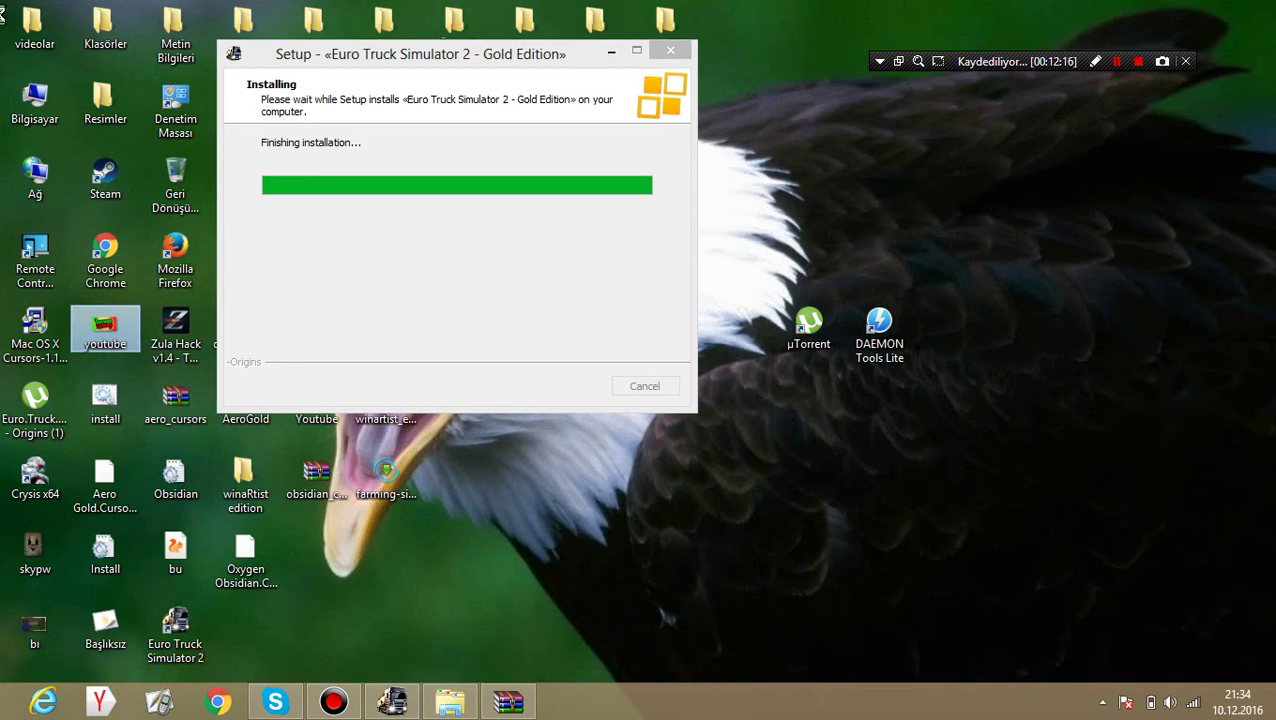
{"action": "right_click", "coordinate": [100, 328]}
{"action": "left_click", "coordinate": [598, 570]}
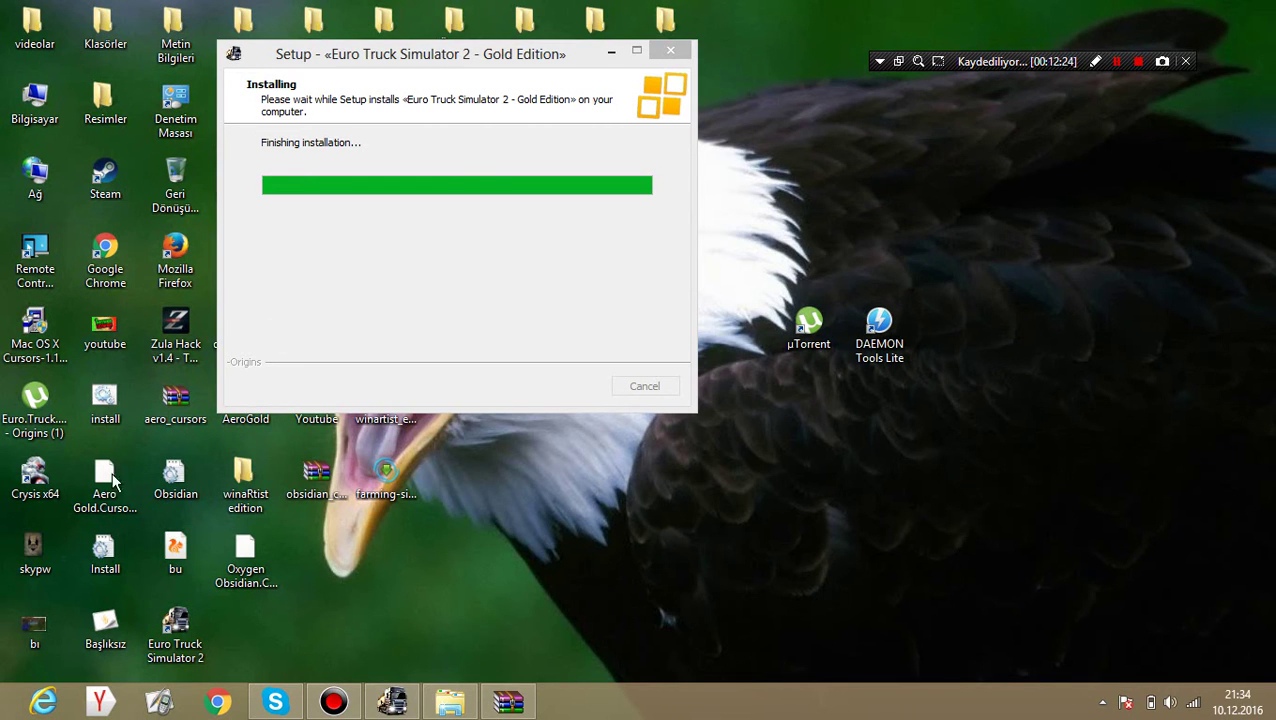
{"action": "left_click_drag", "start_coordinate": [772, 486], "coordinate": [1208, 6]}
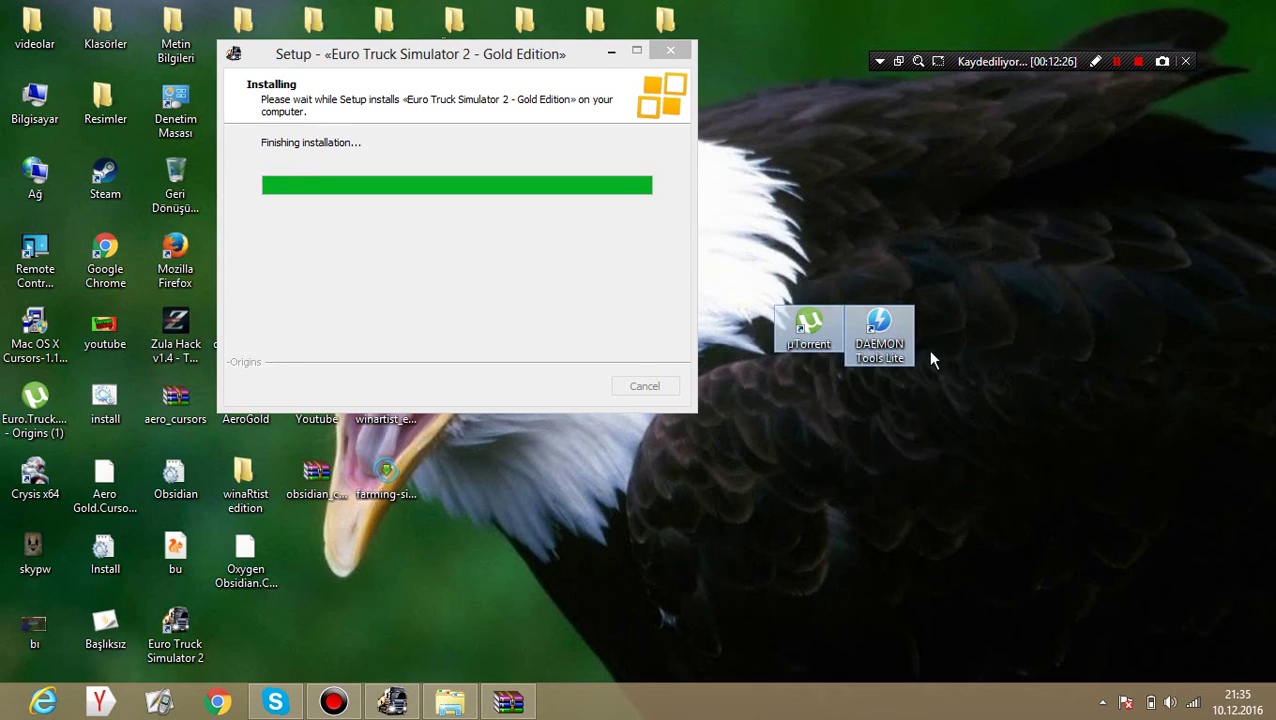
{"action": "left_click_drag", "start_coordinate": [1020, 302], "coordinate": [780, 388]}
{"action": "left_click", "coordinate": [780, 388]}
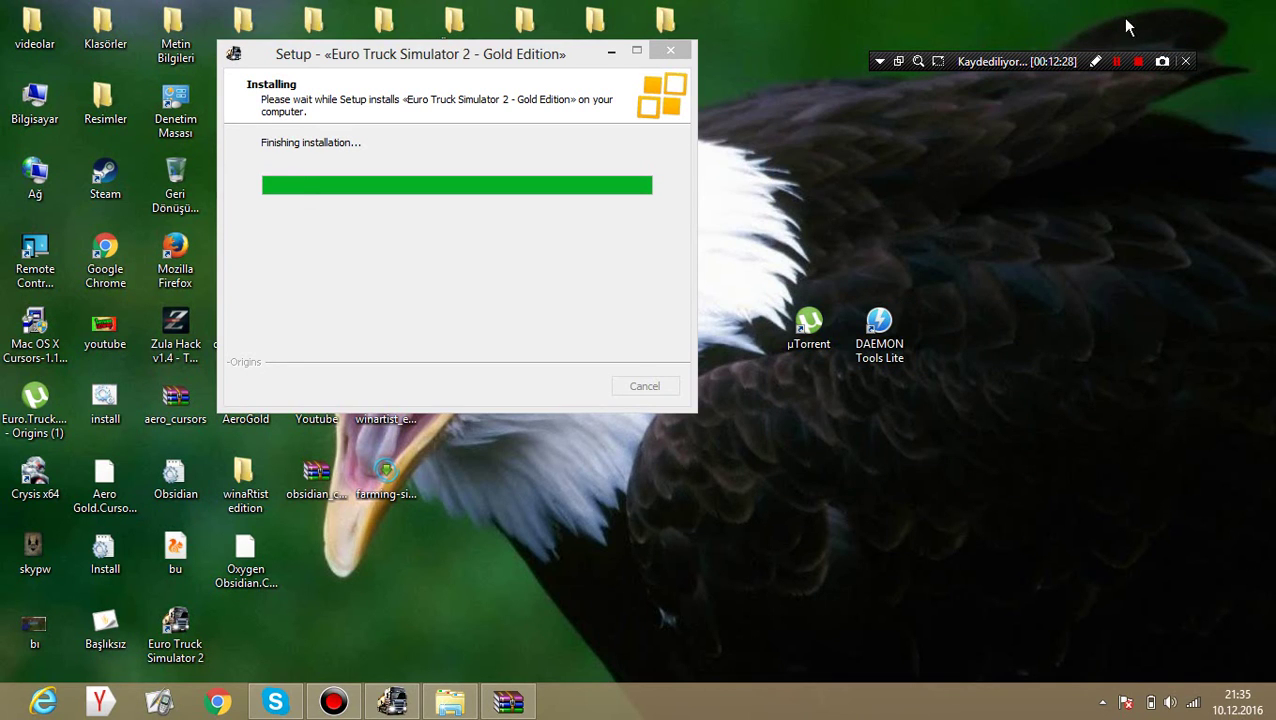
{"action": "left_click", "coordinate": [128, 318]}
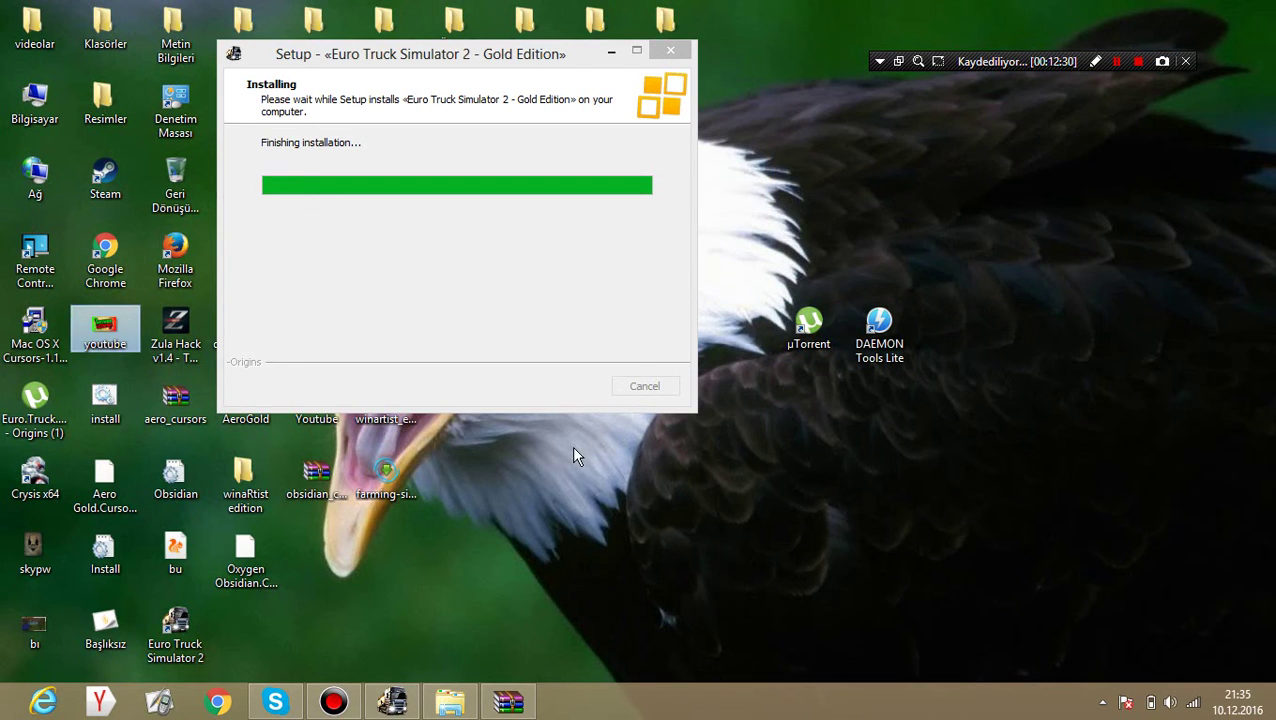
{"action": "left_click", "coordinate": [503, 537]}
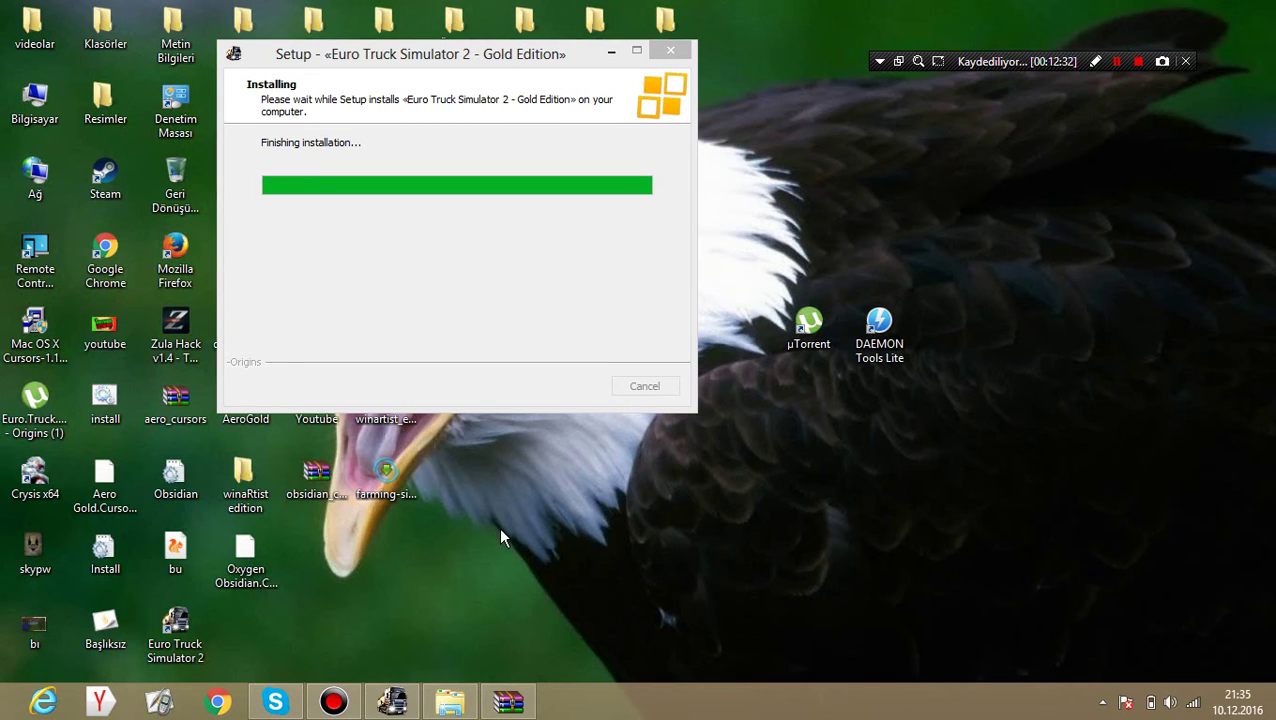
- Open the youtube file from the desktop in Windows Media Player and close the player
{"action": "right_click", "coordinate": [100, 325]}
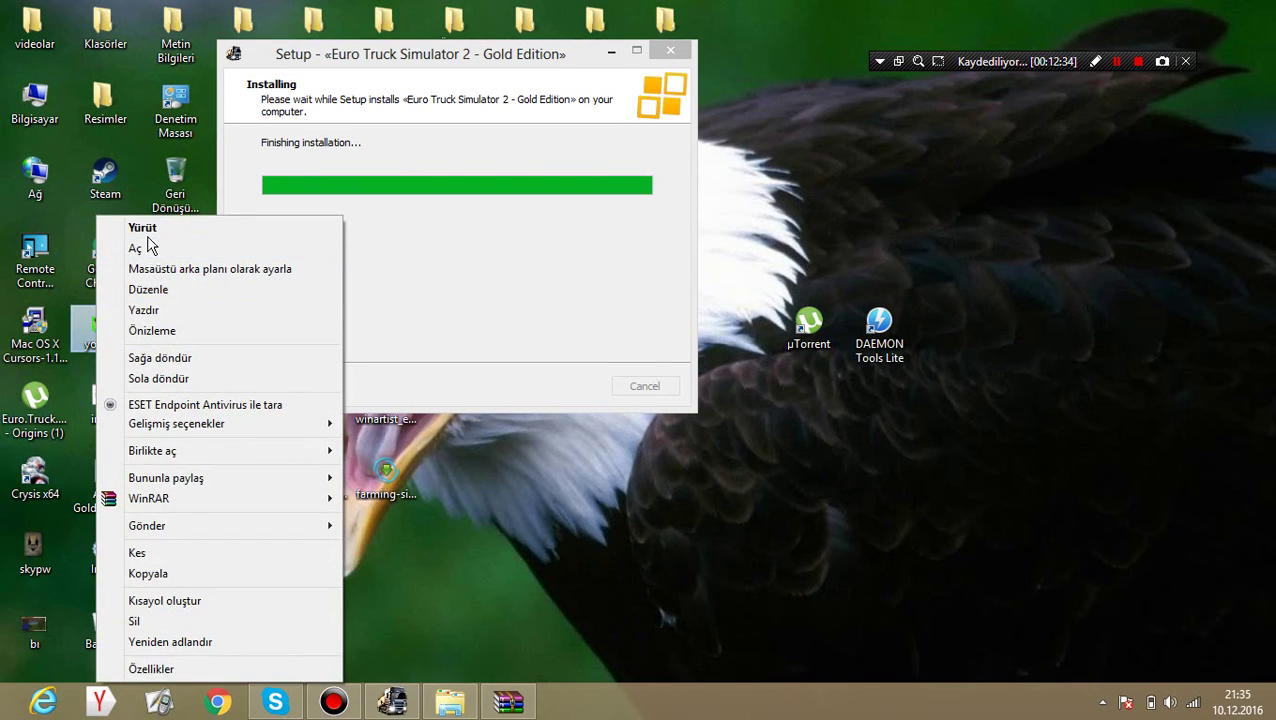
{"action": "left_click", "coordinate": [151, 249]}
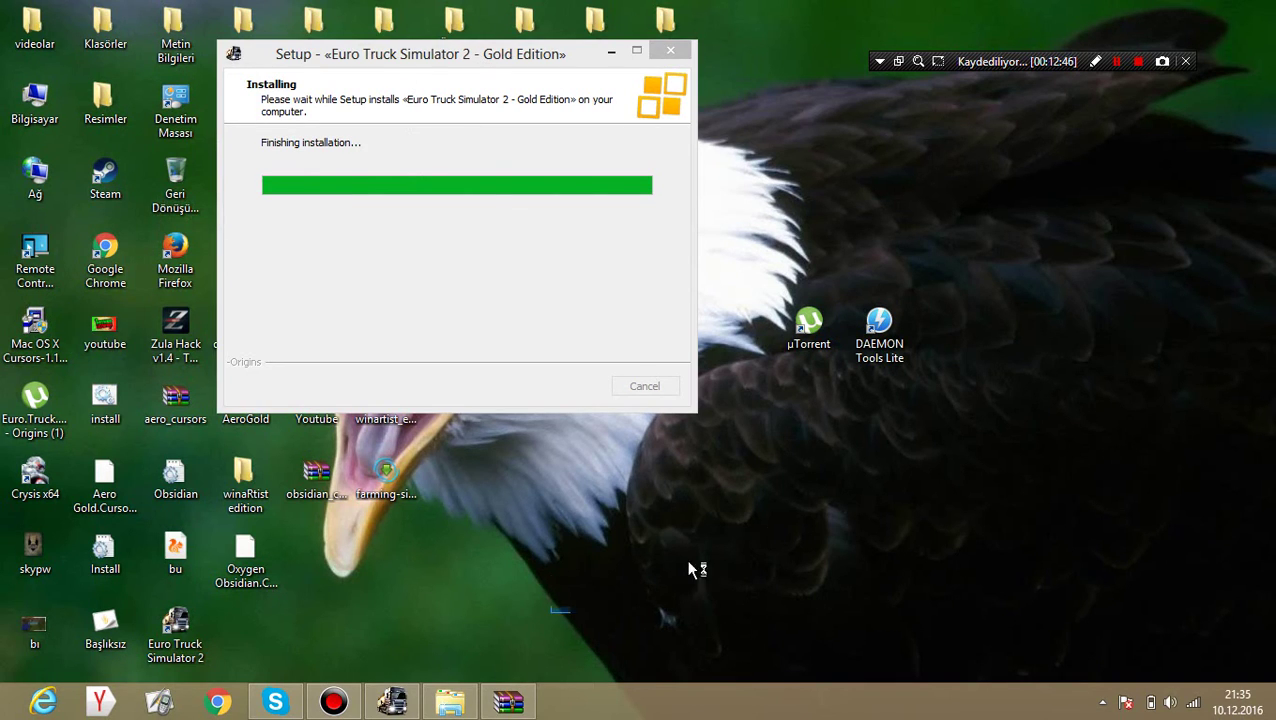
{"action": "left_click_drag", "start_coordinate": [548, 612], "coordinate": [883, 455]}
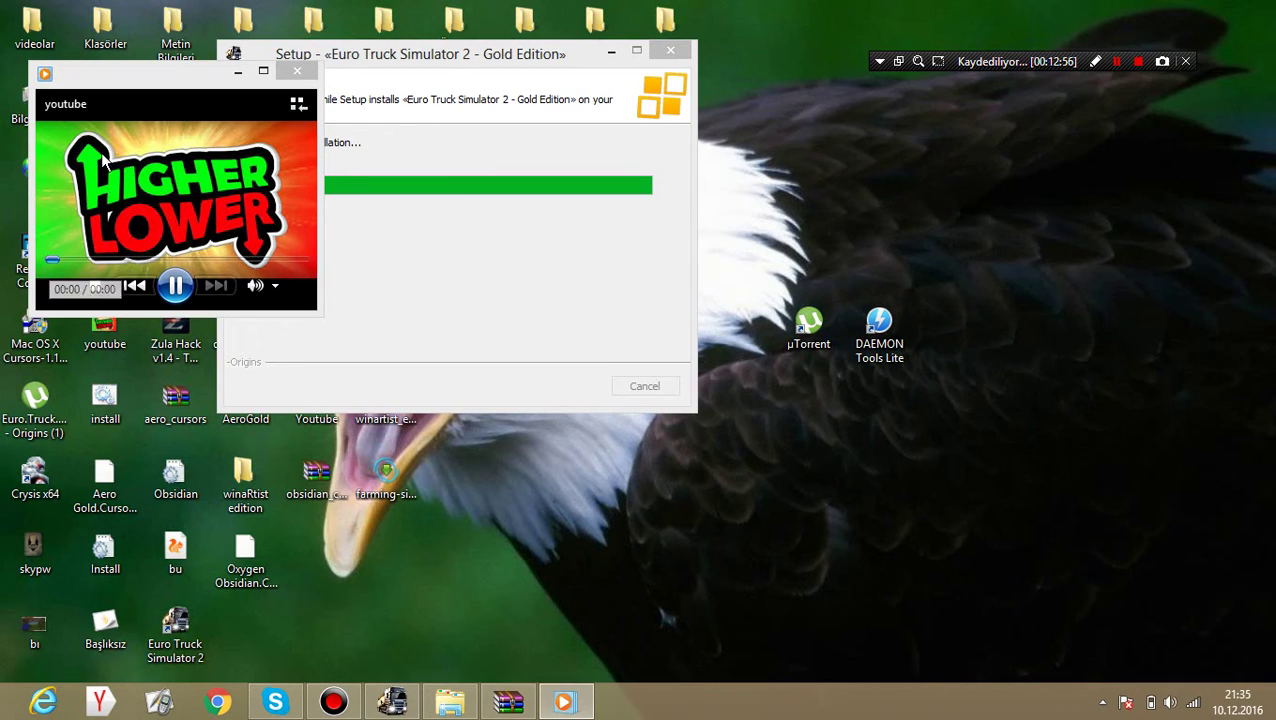
{"action": "left_click", "coordinate": [297, 72]}
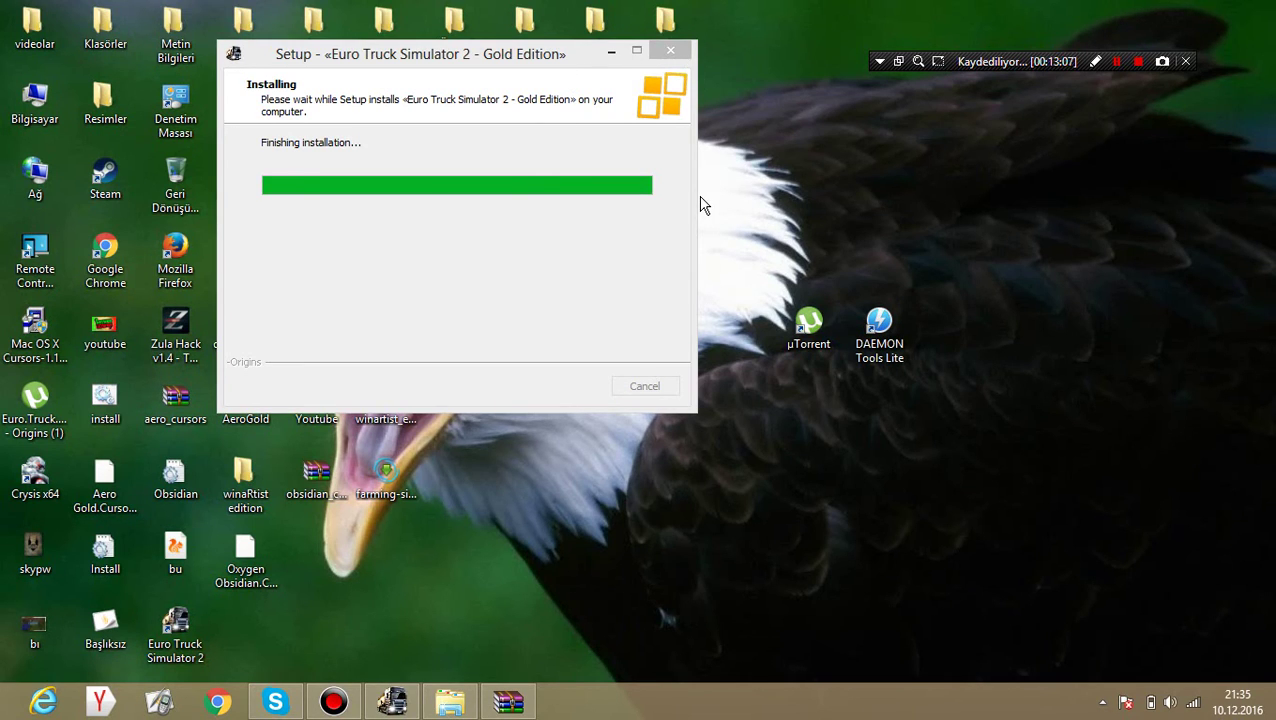
{"action": "left_click_drag", "start_coordinate": [1060, 159], "coordinate": [714, 557]}
{"action": "left_click", "coordinate": [714, 550]}
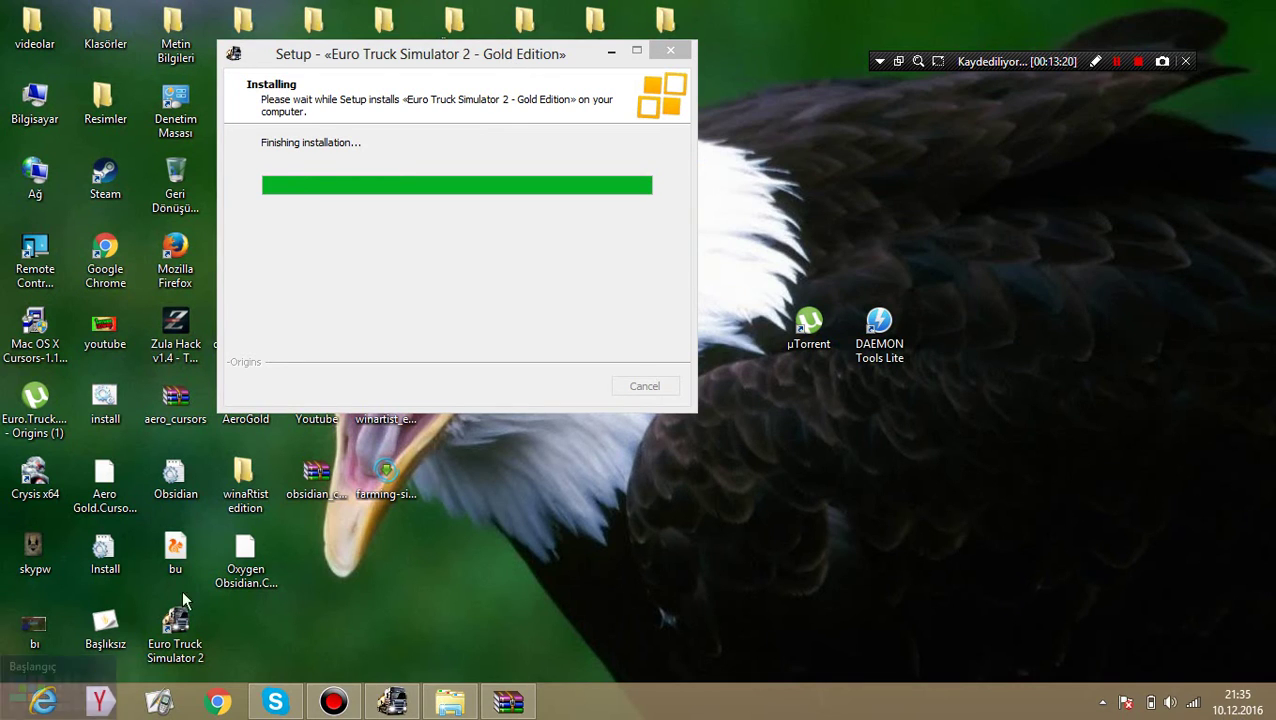
- Shrink the maximized WinRAR window and minimize it, and close the folder window containing the Euro Truck Simulator 2 ISO file
{"action": "left_click", "coordinate": [508, 702]}
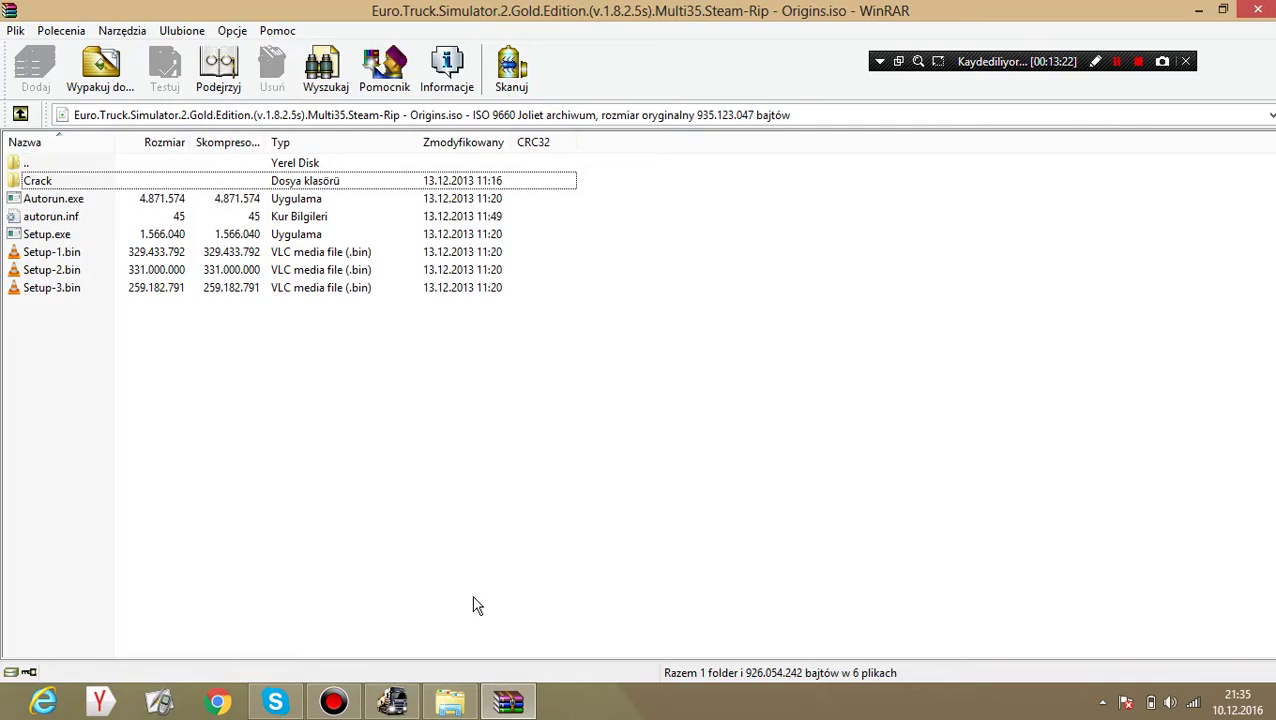
{"action": "left_click_drag", "start_coordinate": [505, 10], "coordinate": [549, 169]}
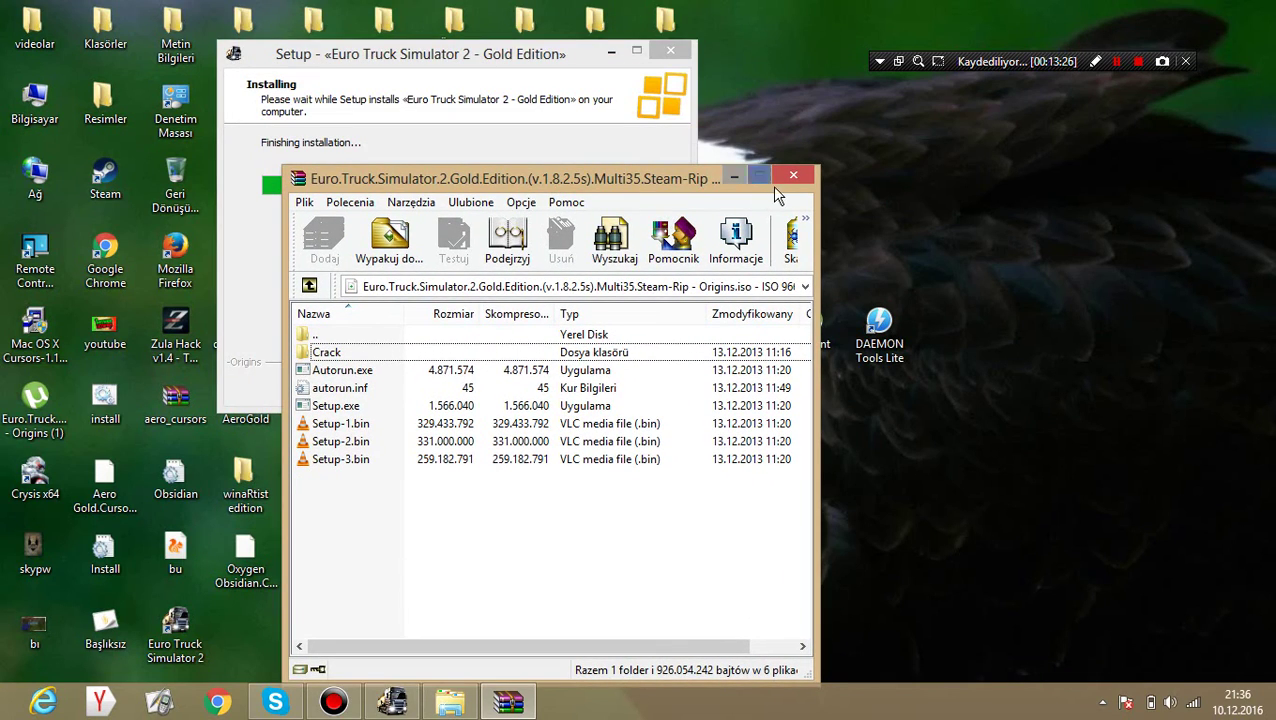
{"action": "left_click", "coordinate": [734, 177]}
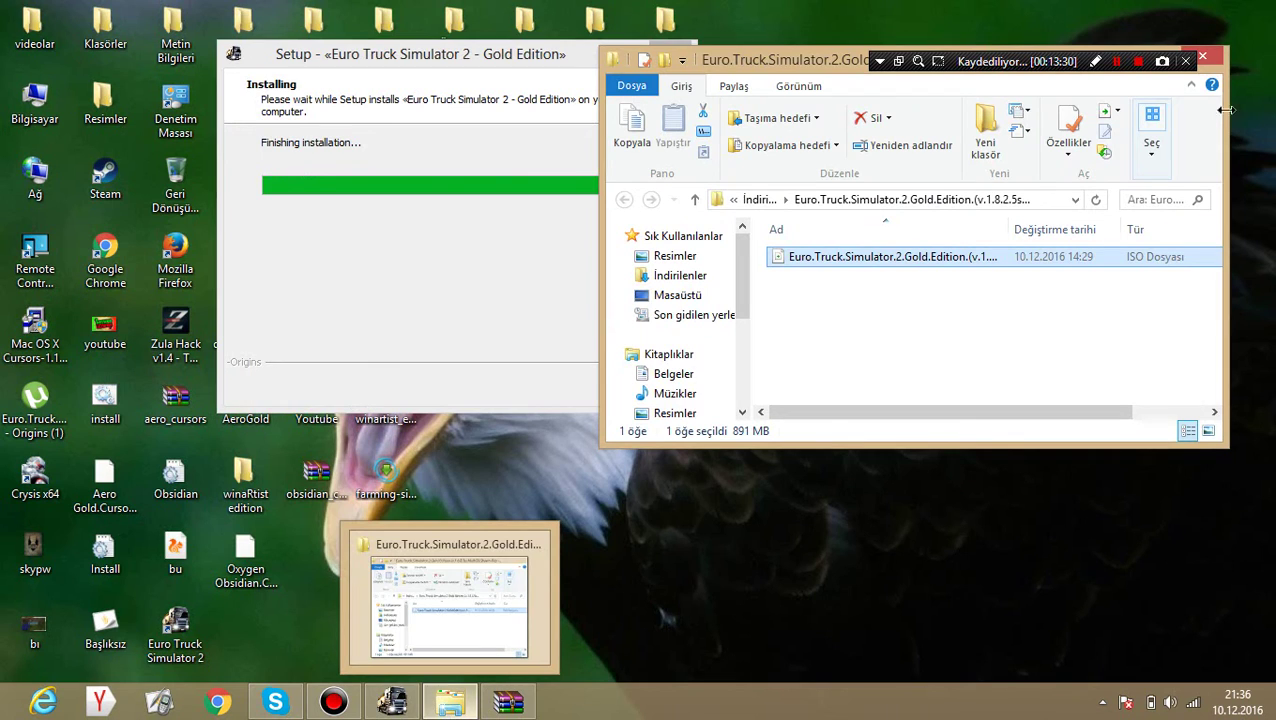
{"action": "left_click", "coordinate": [1202, 57]}
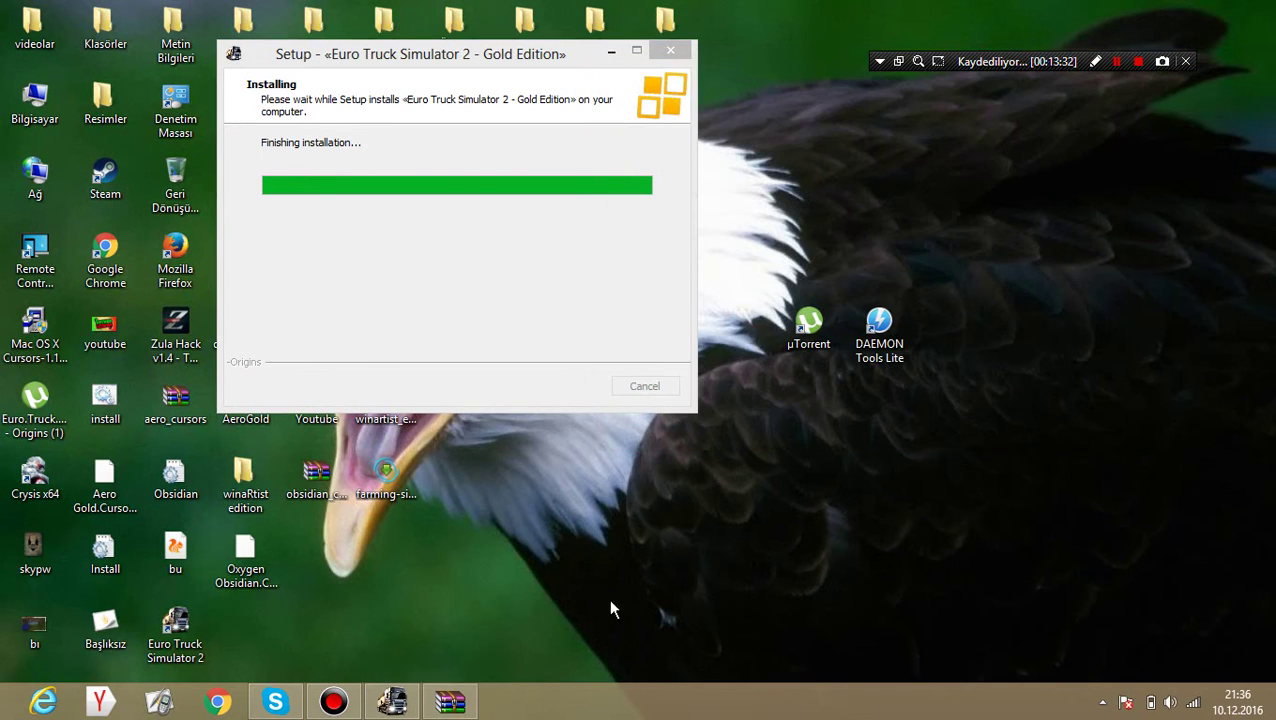
- Bring up the Bandicam window, move it toward the middle of the desktop, and minimize it
{"action": "left_click", "coordinate": [340, 695]}
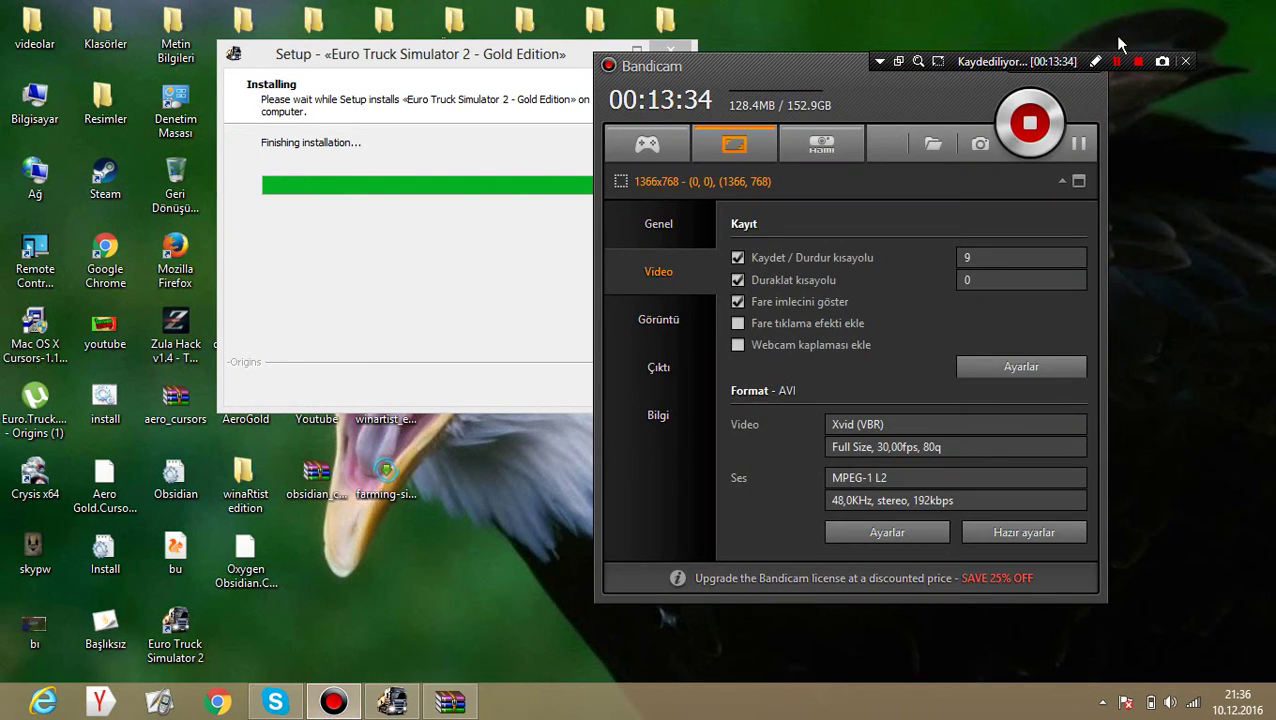
{"action": "left_click_drag", "start_coordinate": [839, 74], "coordinate": [679, 111]}
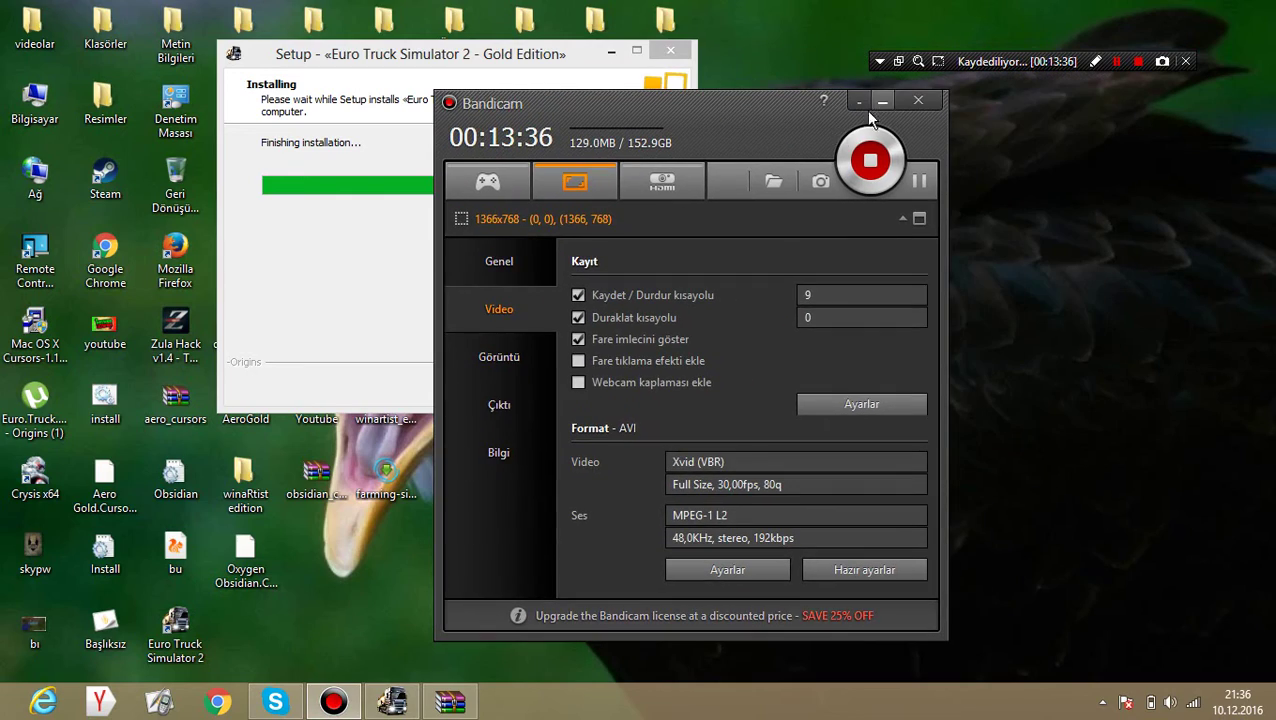
{"action": "left_click", "coordinate": [883, 101]}
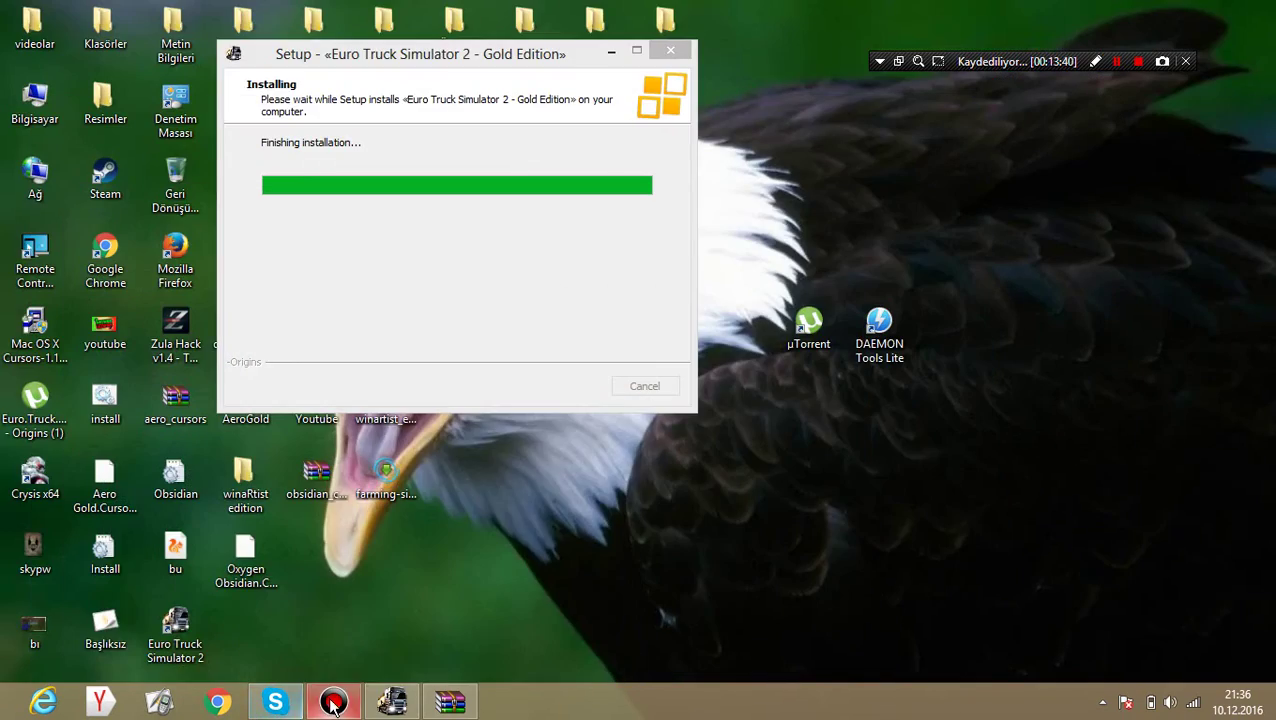
{"action": "left_click", "coordinate": [334, 702]}
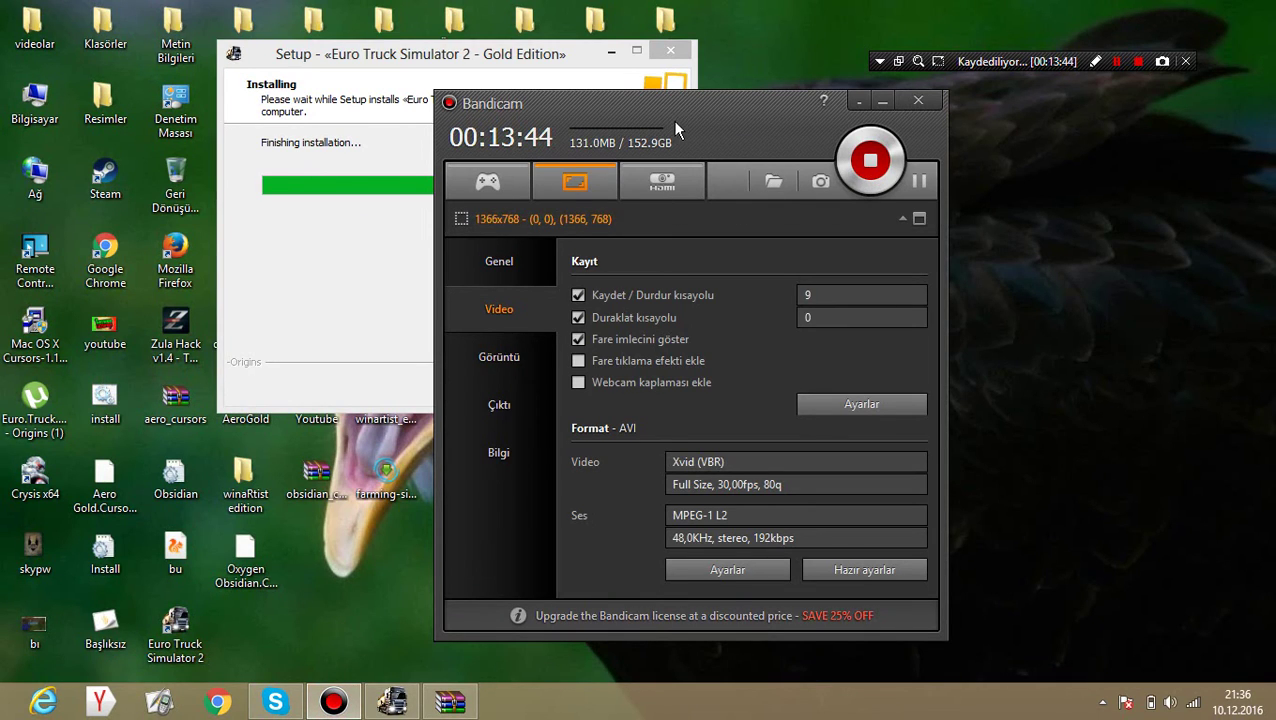
{"action": "left_click", "coordinate": [882, 101]}
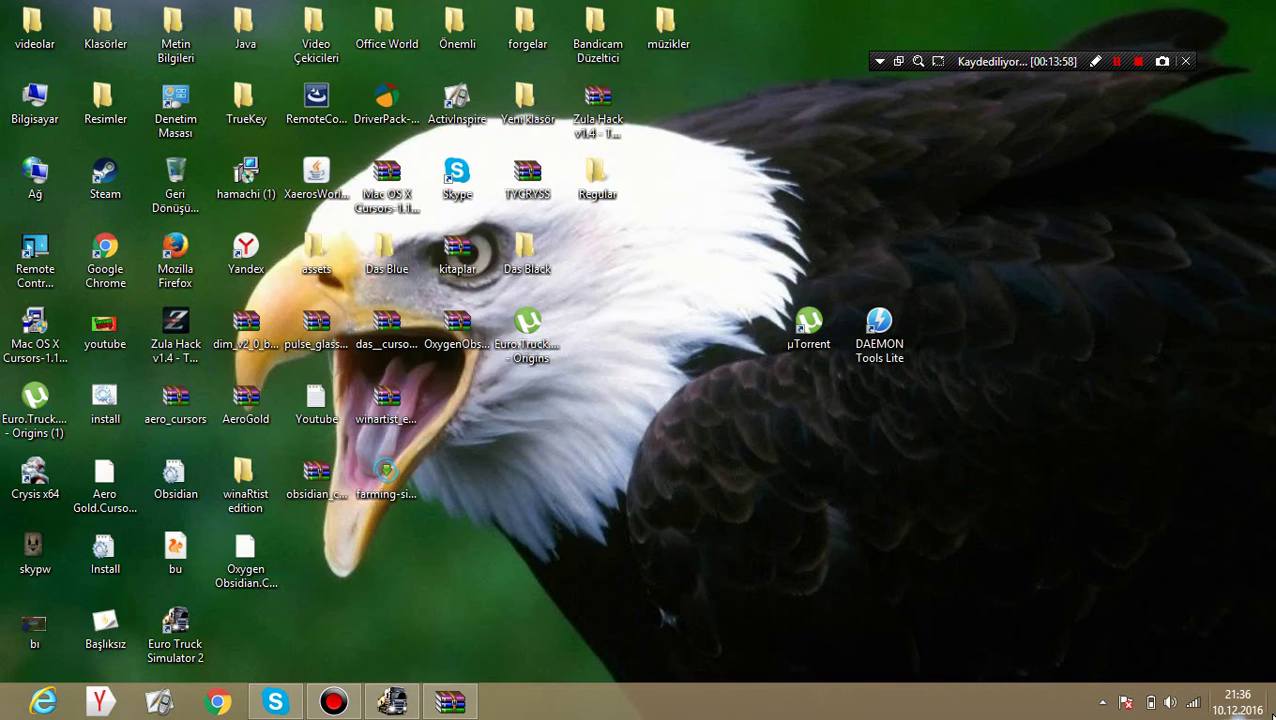
- Restore the Euro Truck Simulator 2 setup window and open the müzikler folder from the desktop
{"action": "left_click", "coordinate": [380, 706]}
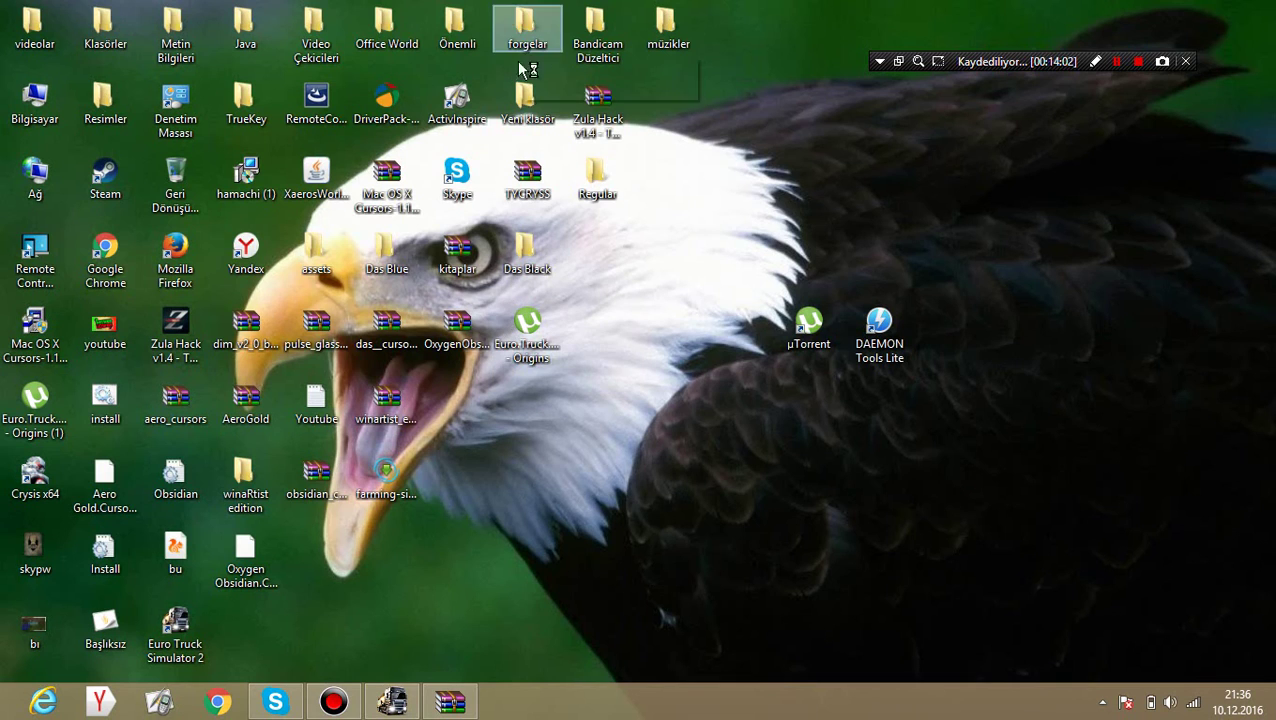
{"action": "right_click", "coordinate": [673, 29]}
{"action": "left_click", "coordinate": [714, 42]}
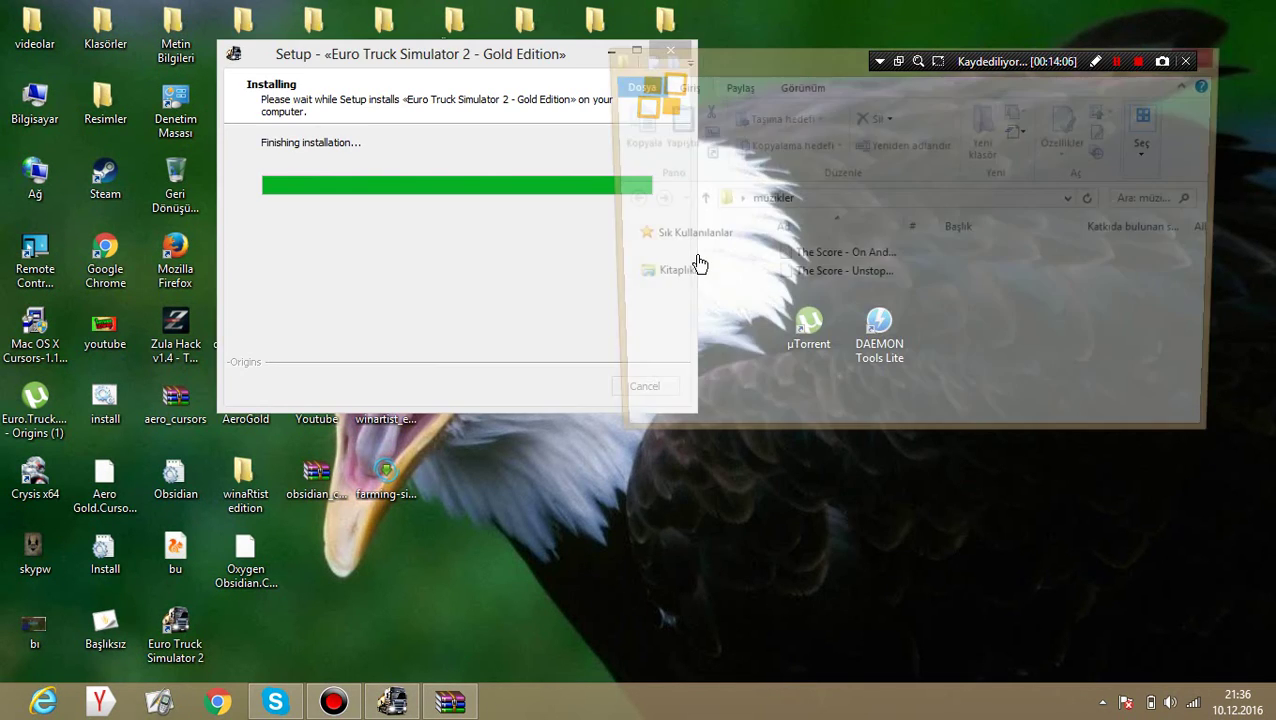
{"action": "left_click", "coordinate": [838, 272]}
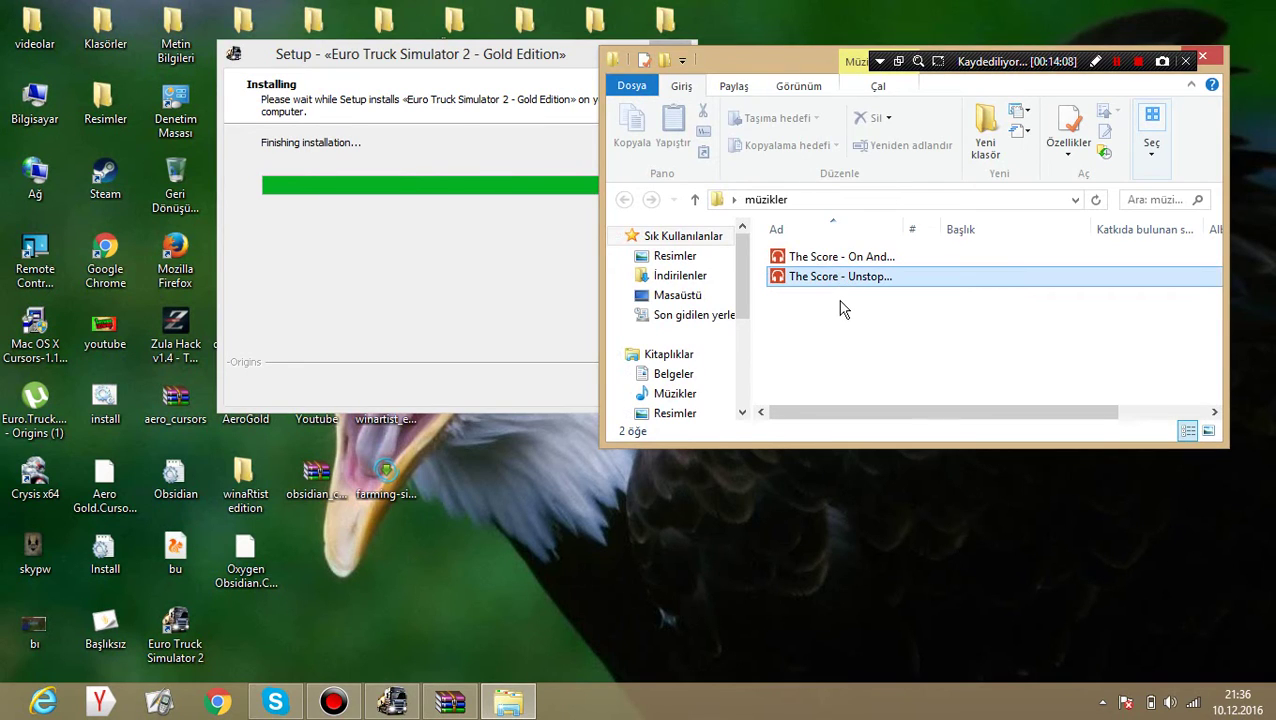
{"action": "left_click", "coordinate": [843, 316]}
{"action": "left_click_drag", "start_coordinate": [930, 323], "coordinate": [907, 384]}
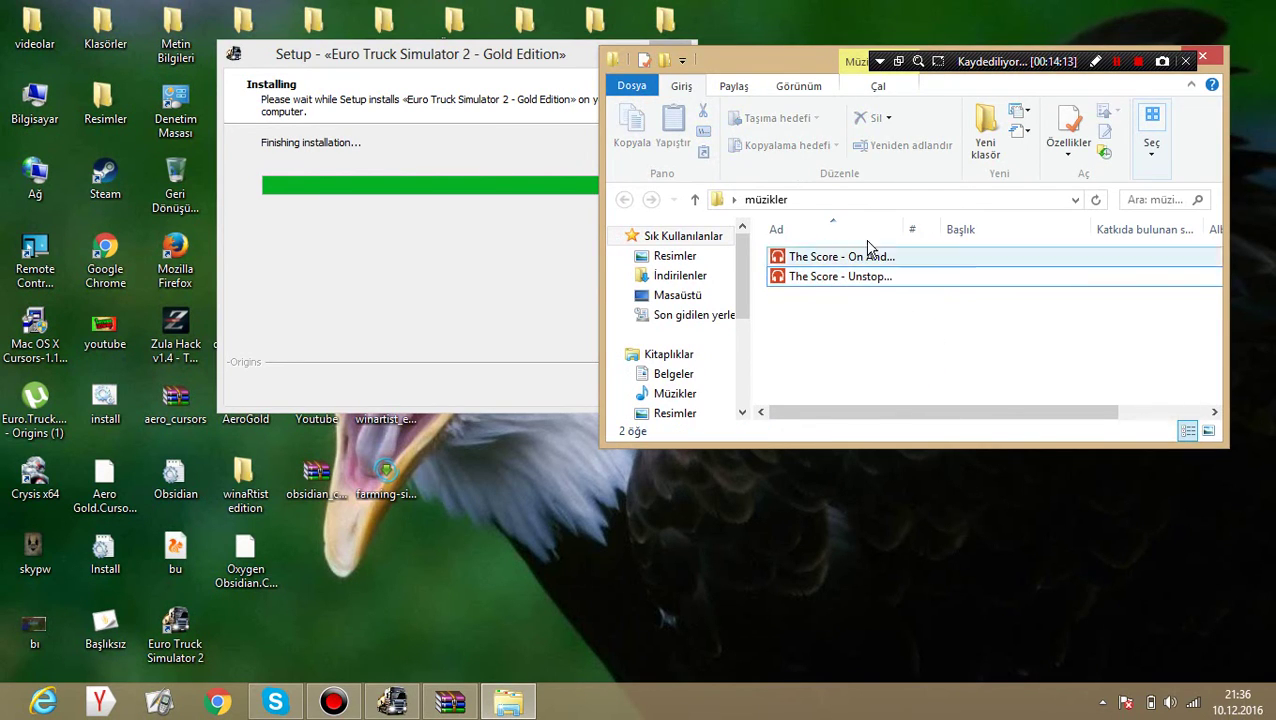
- Play the track The Score - Unstoppable with Windows Media Player and shift the player window slightly
{"action": "right_click", "coordinate": [884, 277]}
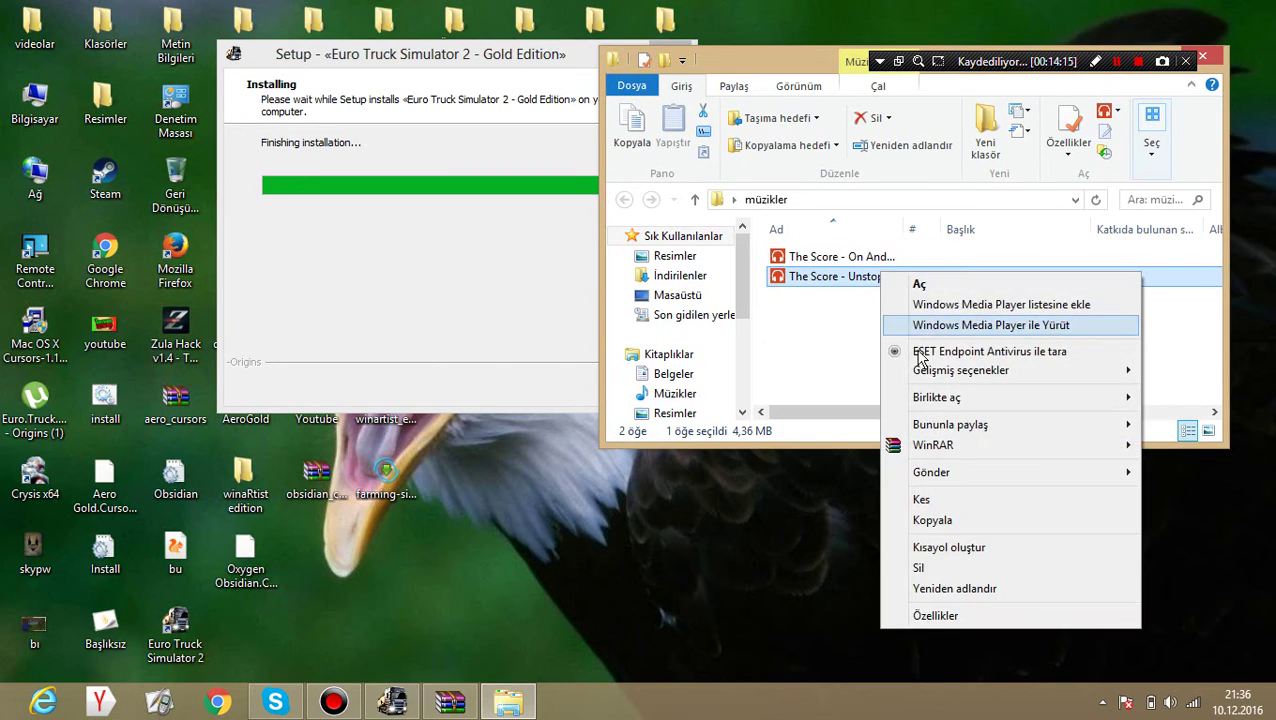
{"action": "left_click", "coordinate": [945, 330]}
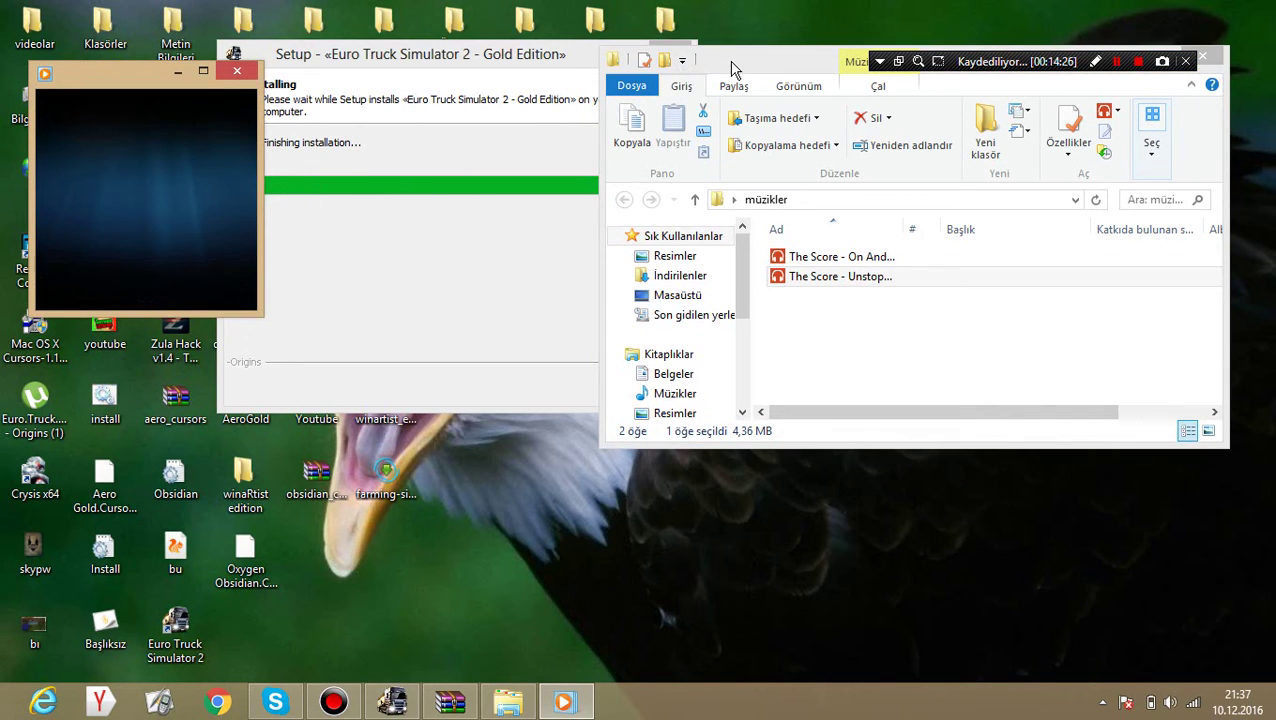
{"action": "mouse_move", "coordinate": [130, 90]}
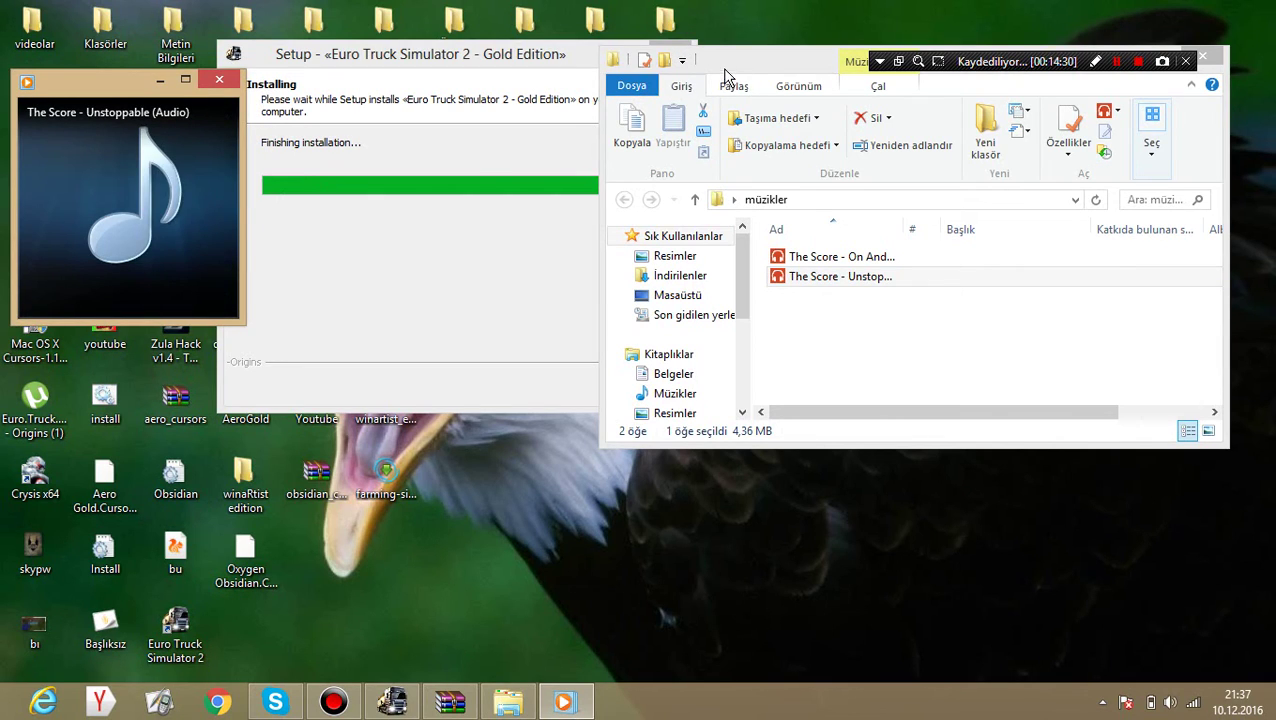
- Lower the playback volume in Windows Media Player to 23
{"action": "mouse_move", "coordinate": [220, 300]}
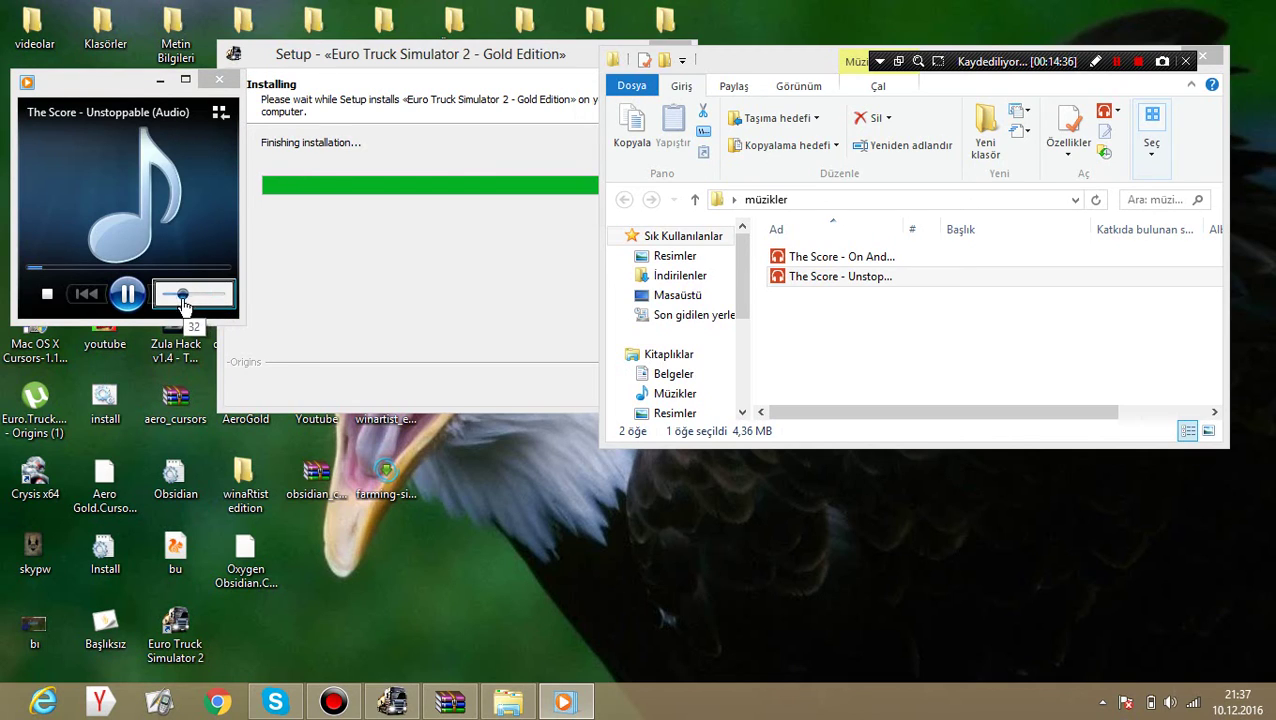
{"action": "left_click", "coordinate": [206, 297]}
{"action": "mouse_move", "coordinate": [208, 297]}
{"action": "left_click_drag", "start_coordinate": [182, 293], "coordinate": [170, 303]}
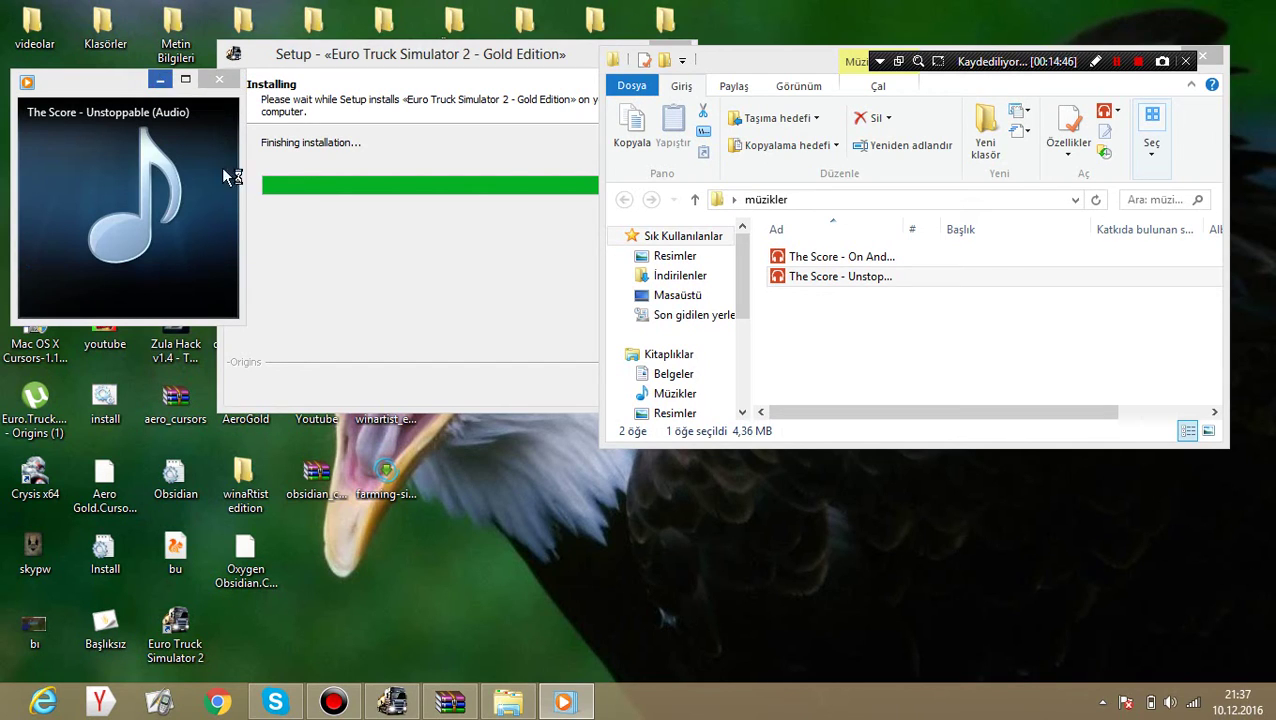
{"action": "mouse_move", "coordinate": [193, 312]}
{"action": "mouse_move", "coordinate": [224, 294]}
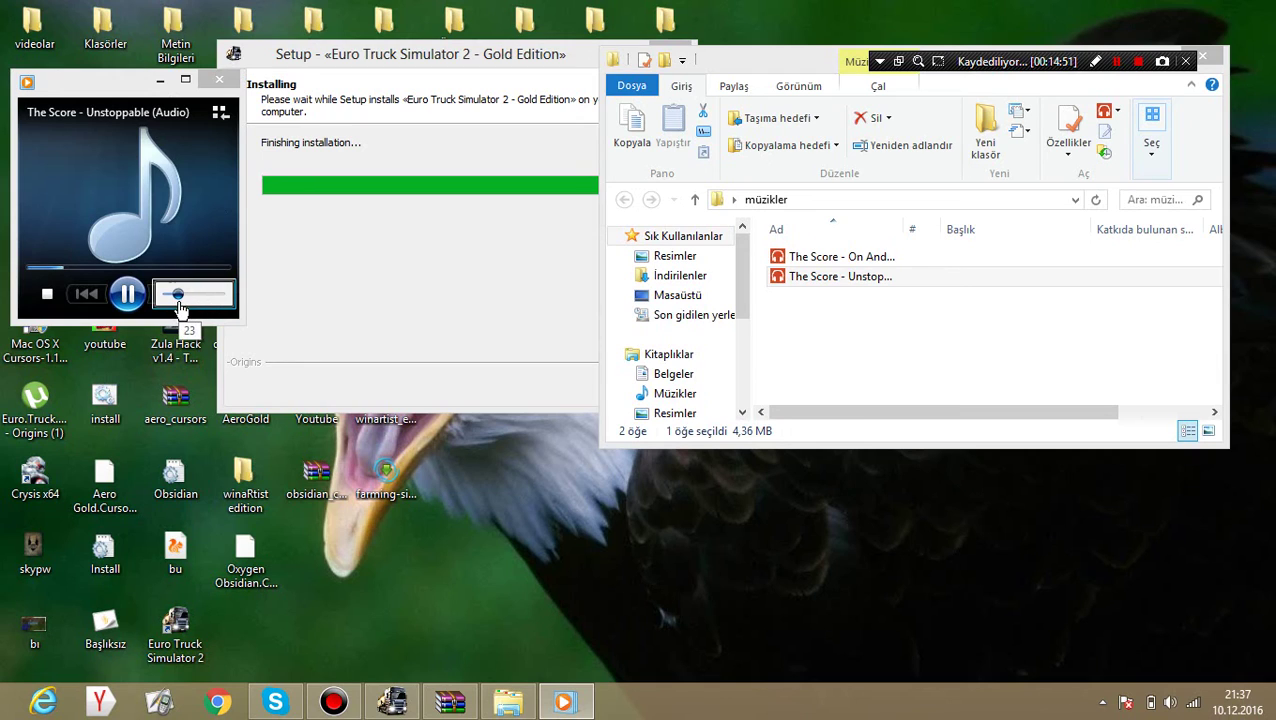
- Close the müzikler folder window and bring the Windows Media Player window back up
{"action": "left_click", "coordinate": [219, 79]}
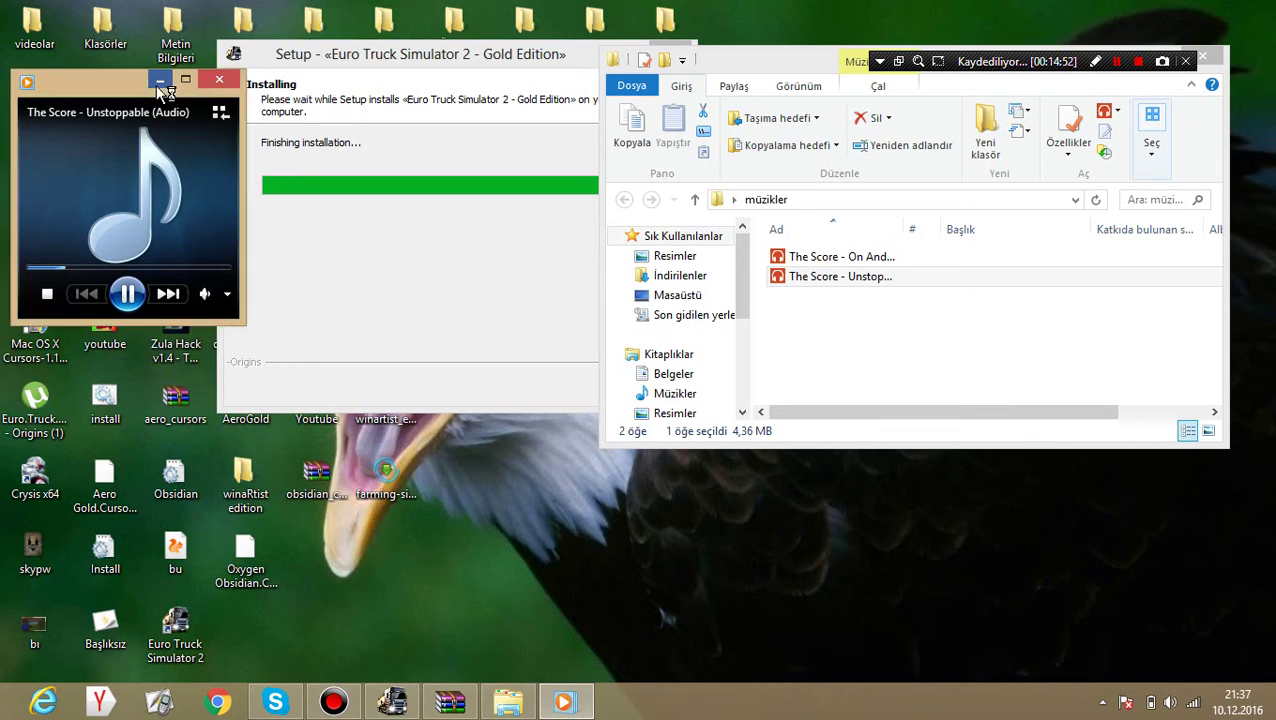
{"action": "left_click", "coordinate": [1218, 58]}
{"action": "left_click", "coordinate": [508, 703]}
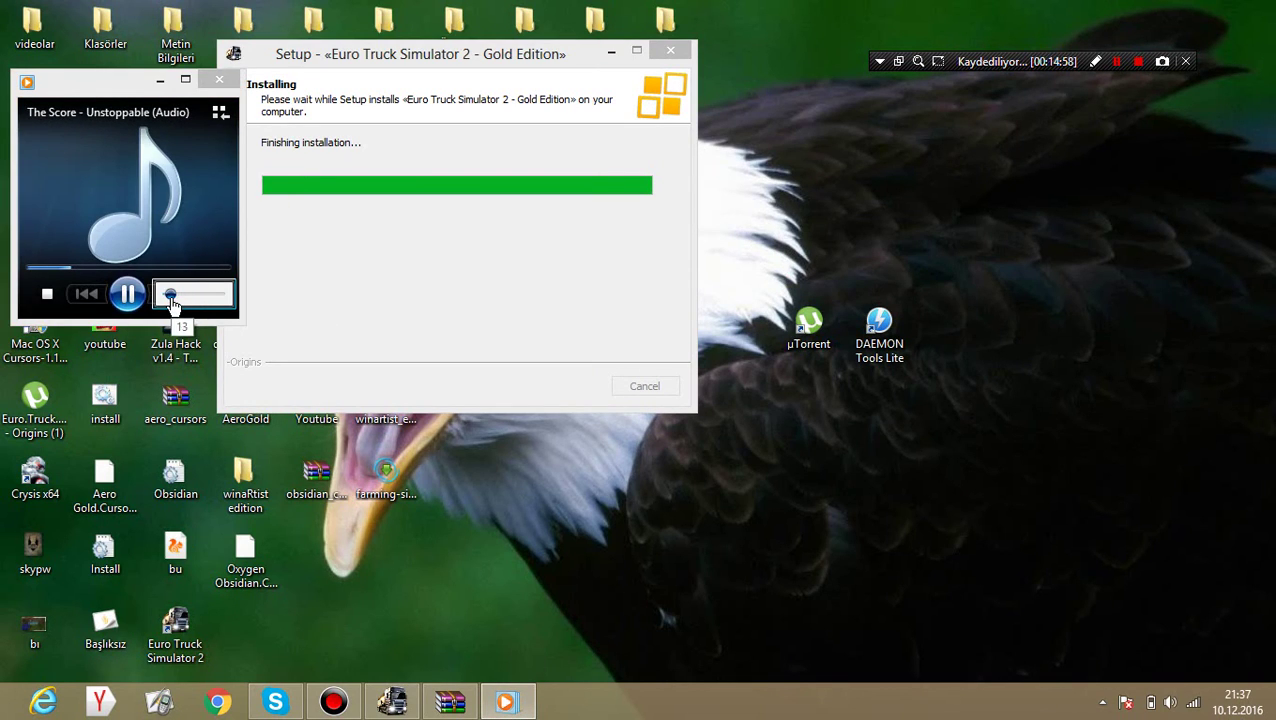
- Pause the Unstoppable track in Windows Media Player and minimize the player window
{"action": "left_click", "coordinate": [163, 79]}
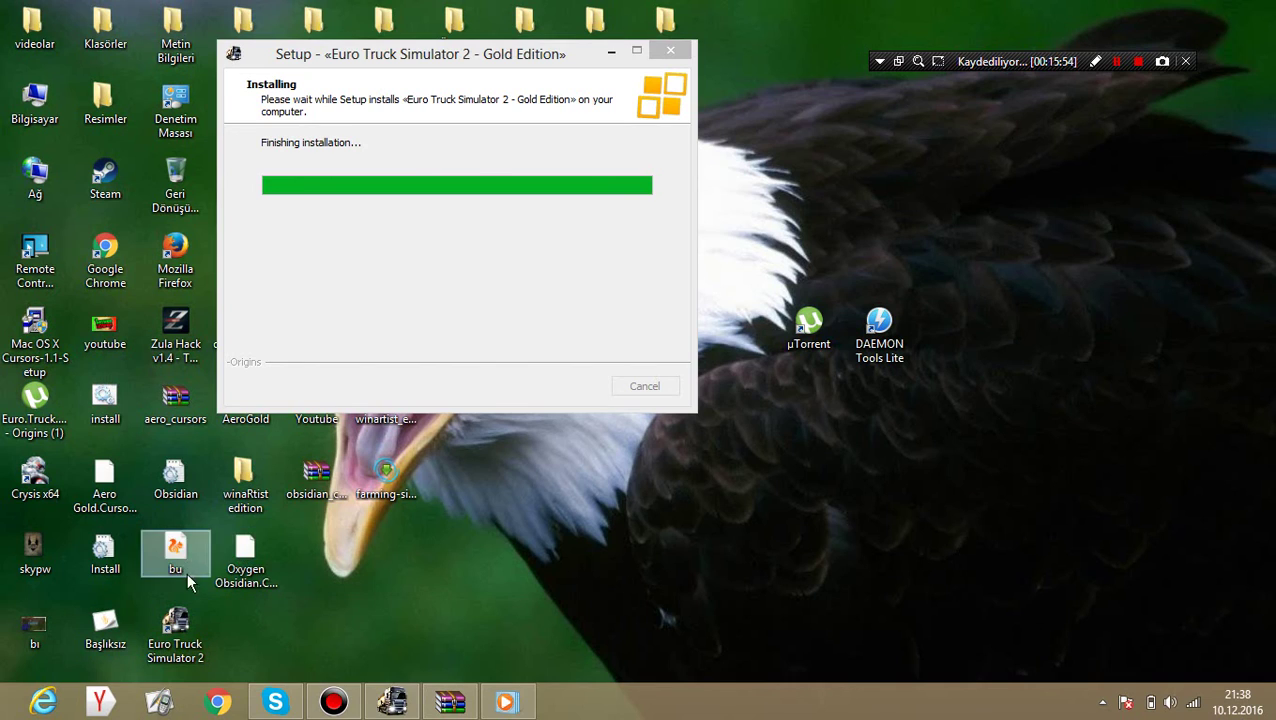
{"action": "left_click_drag", "start_coordinate": [696, 478], "coordinate": [741, 555]}
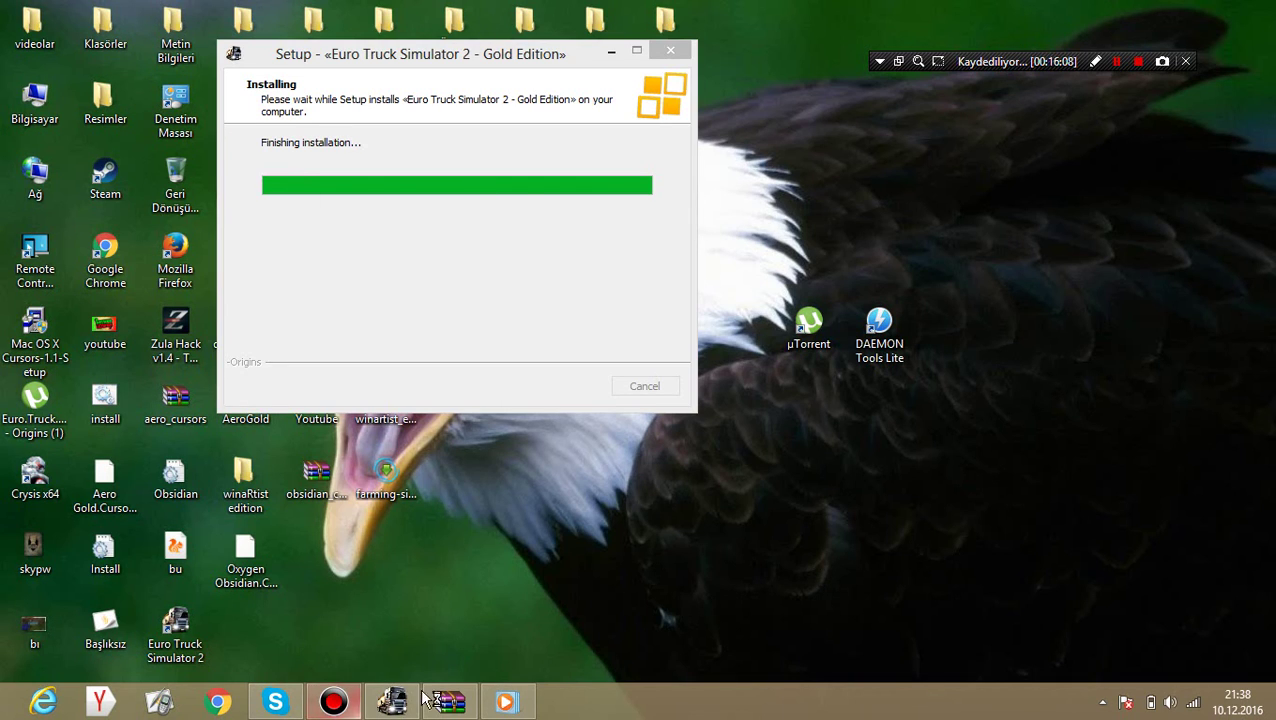
{"action": "left_click", "coordinate": [506, 701]}
{"action": "left_click", "coordinate": [126, 293]}
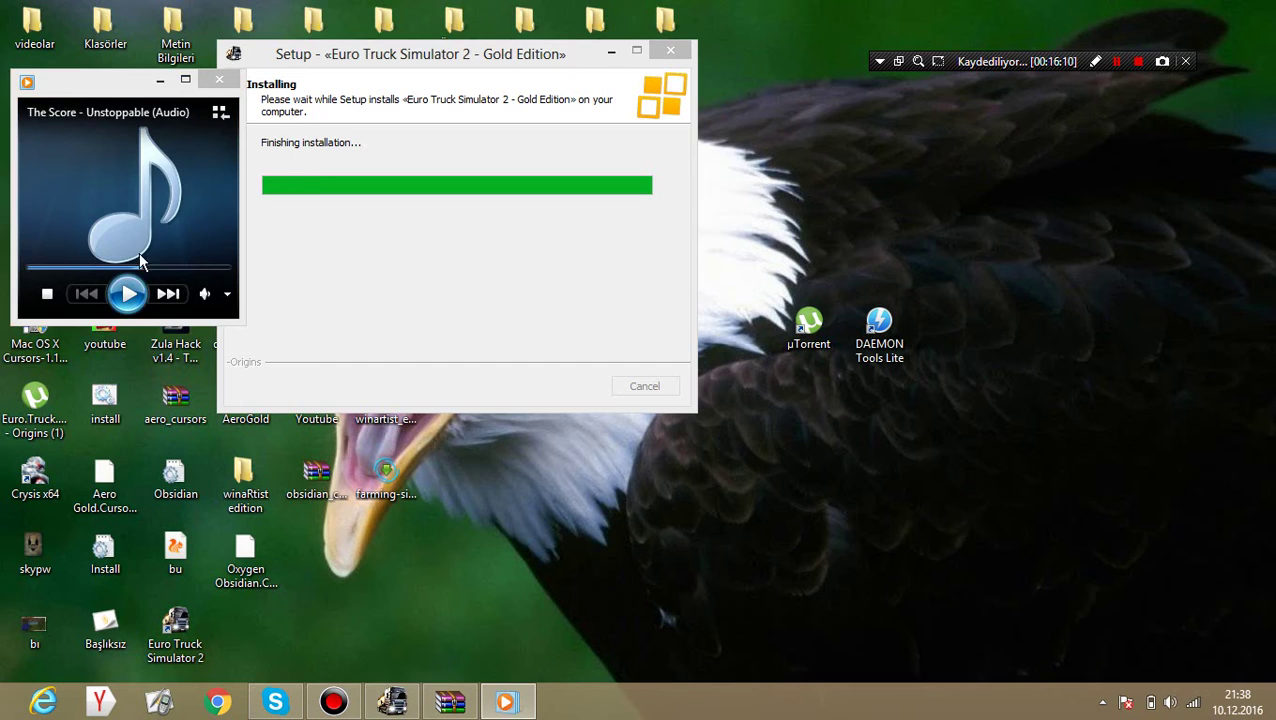
{"action": "left_click", "coordinate": [157, 80]}
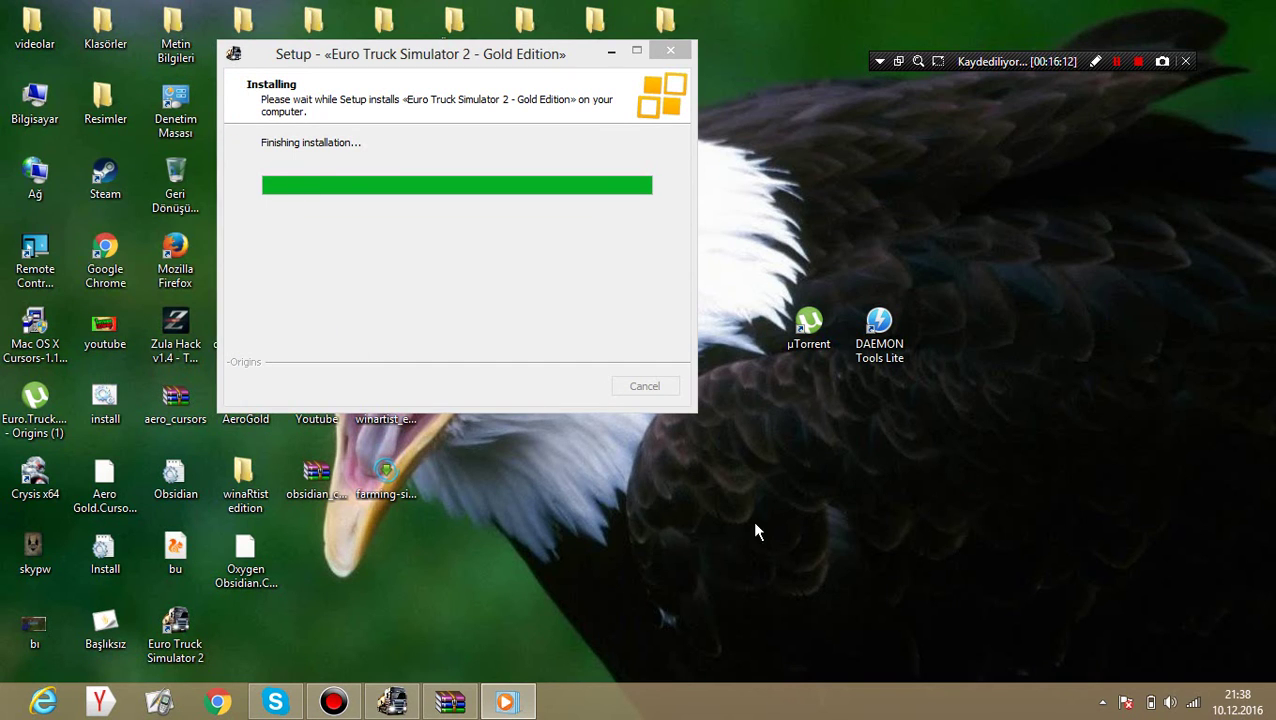
- Try to play the first The Score track from the müzikler folder on the desktop, then close the folder
{"action": "double_click", "coordinate": [676, 20]}
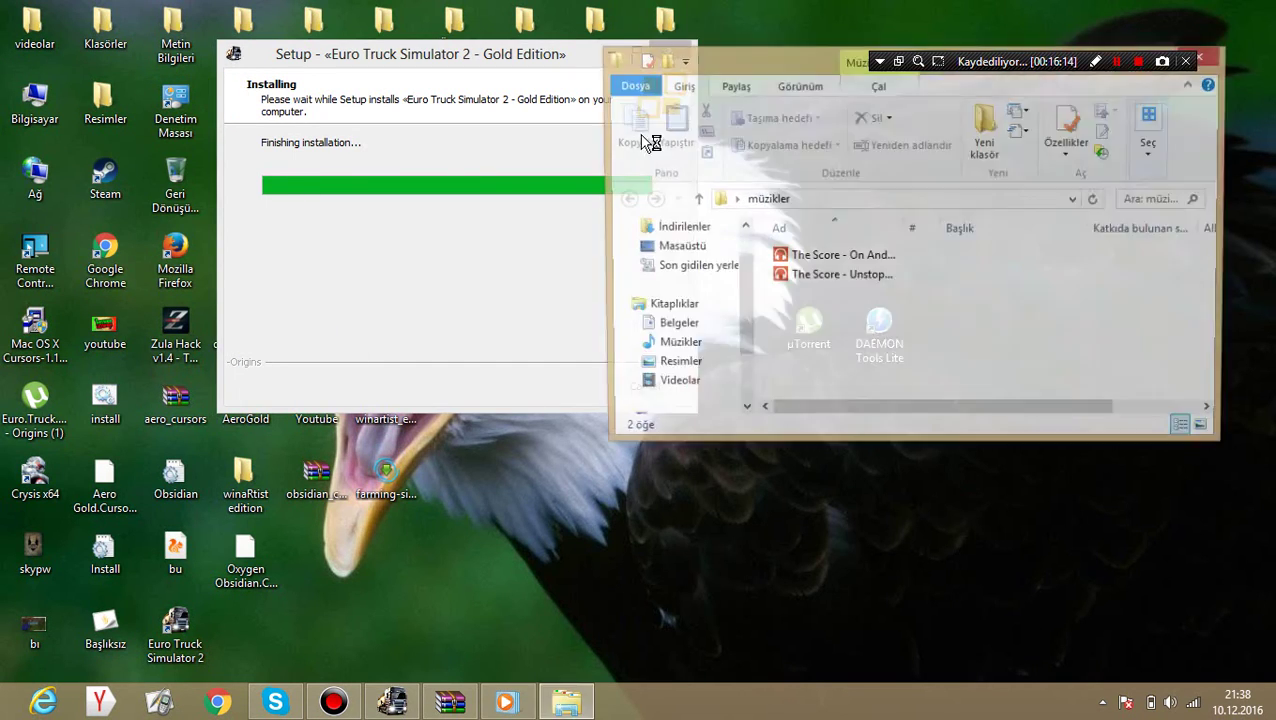
{"action": "left_click", "coordinate": [890, 256]}
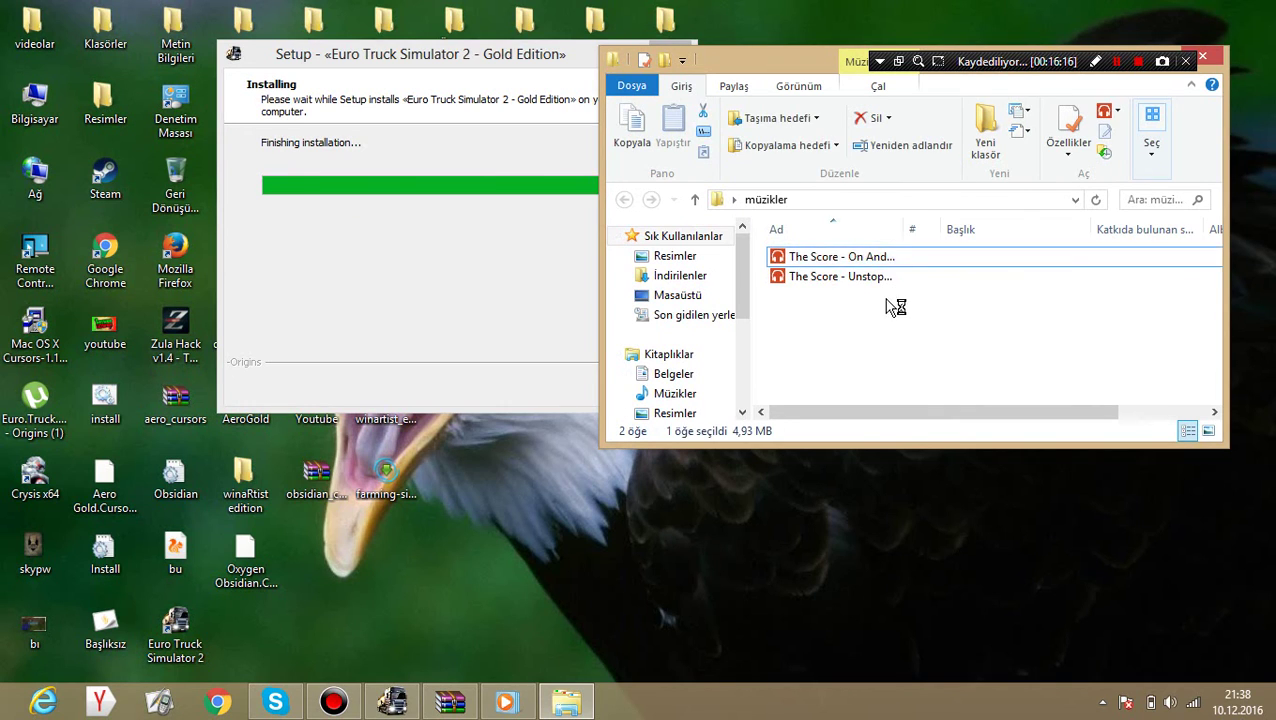
{"action": "double_click", "coordinate": [890, 258]}
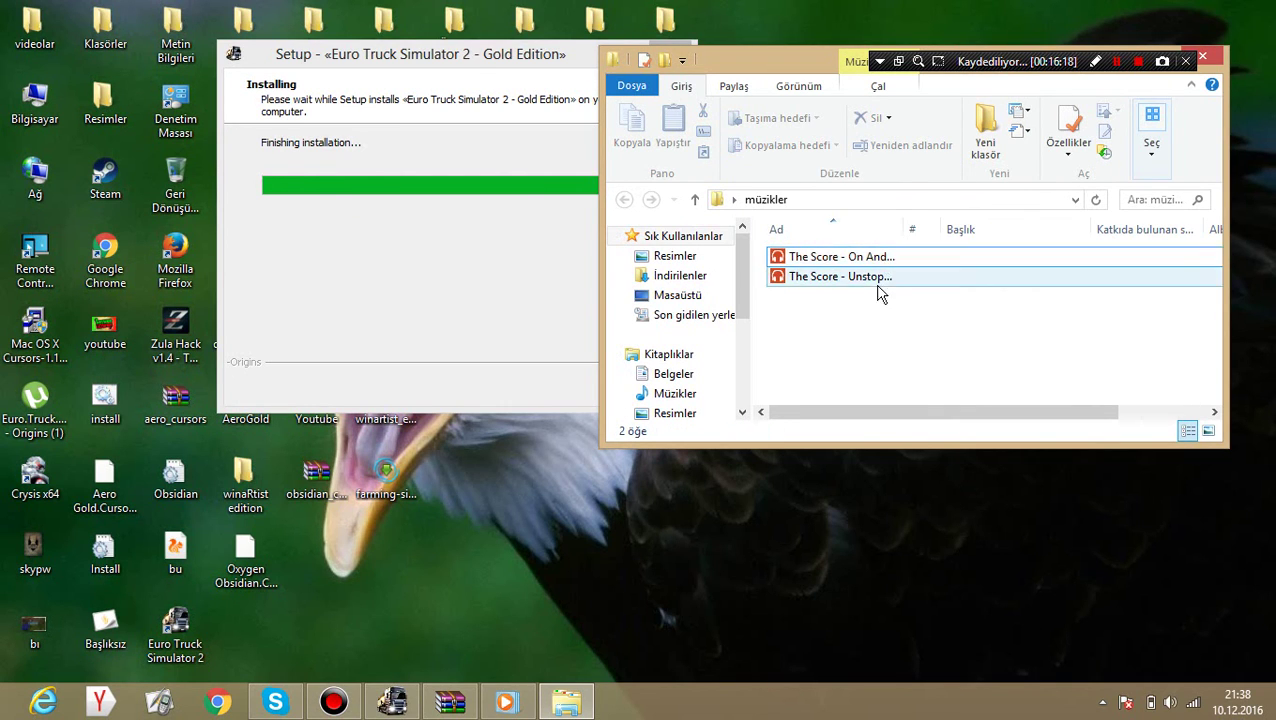
{"action": "left_click_drag", "start_coordinate": [770, 67], "coordinate": [492, 151]}
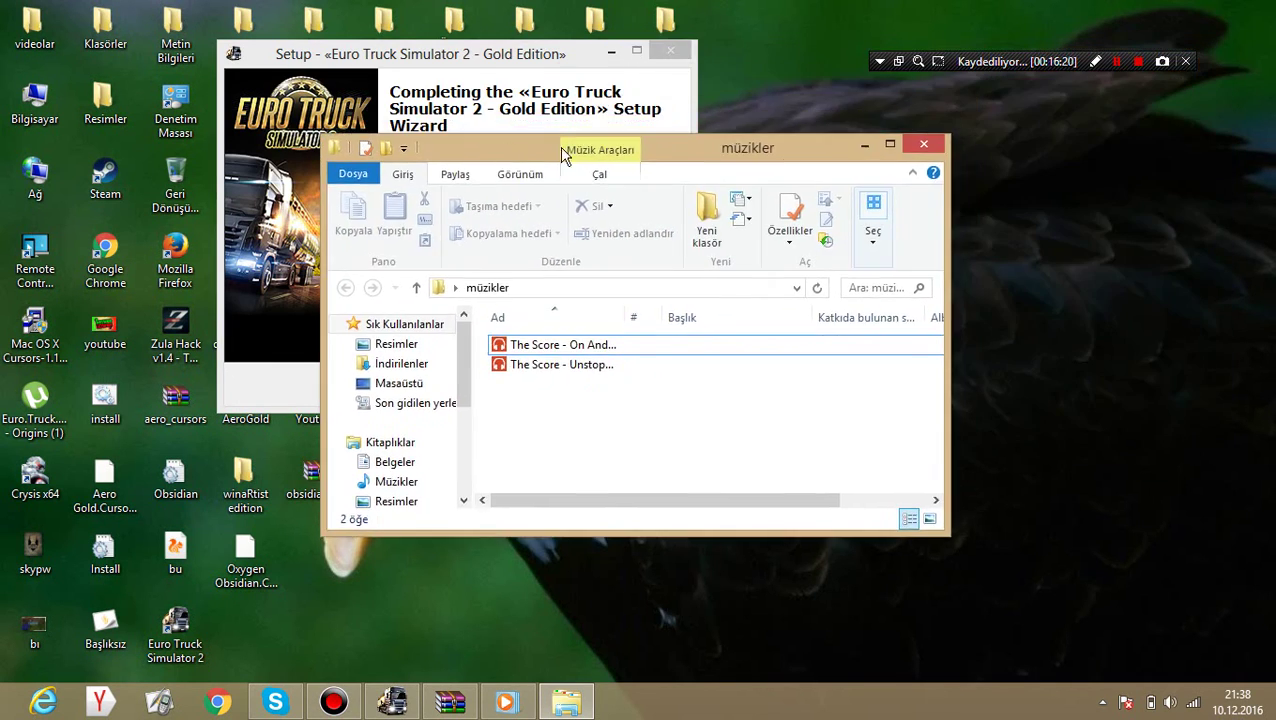
{"action": "left_click", "coordinate": [927, 140]}
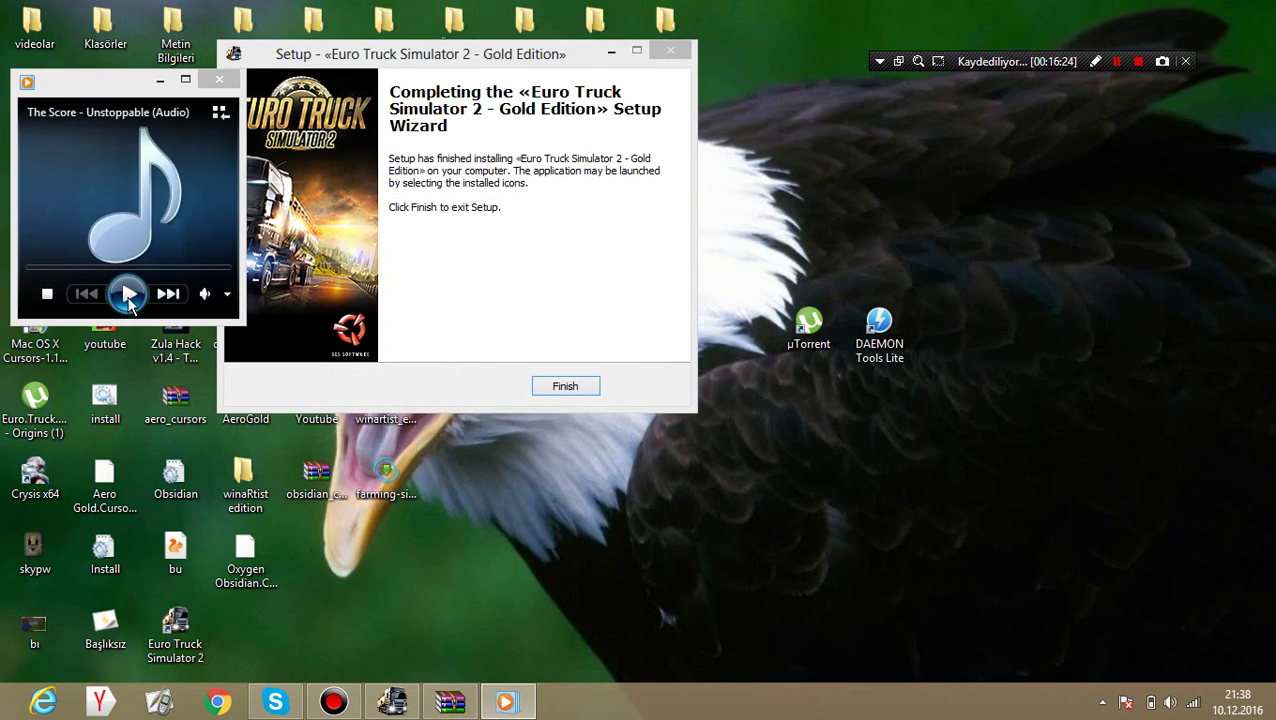
- Minimize Windows Media Player and finish the Euro Truck Simulator 2 setup wizard
{"action": "left_click", "coordinate": [161, 79]}
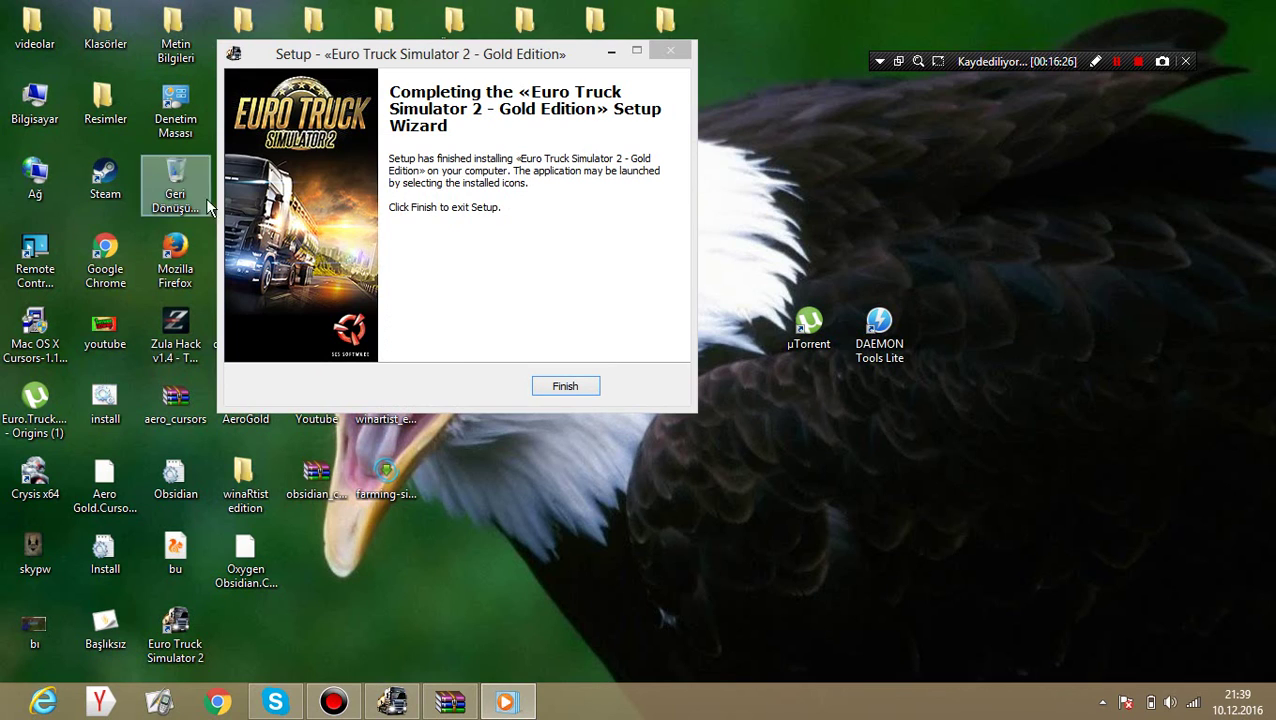
{"action": "left_click", "coordinate": [593, 389]}
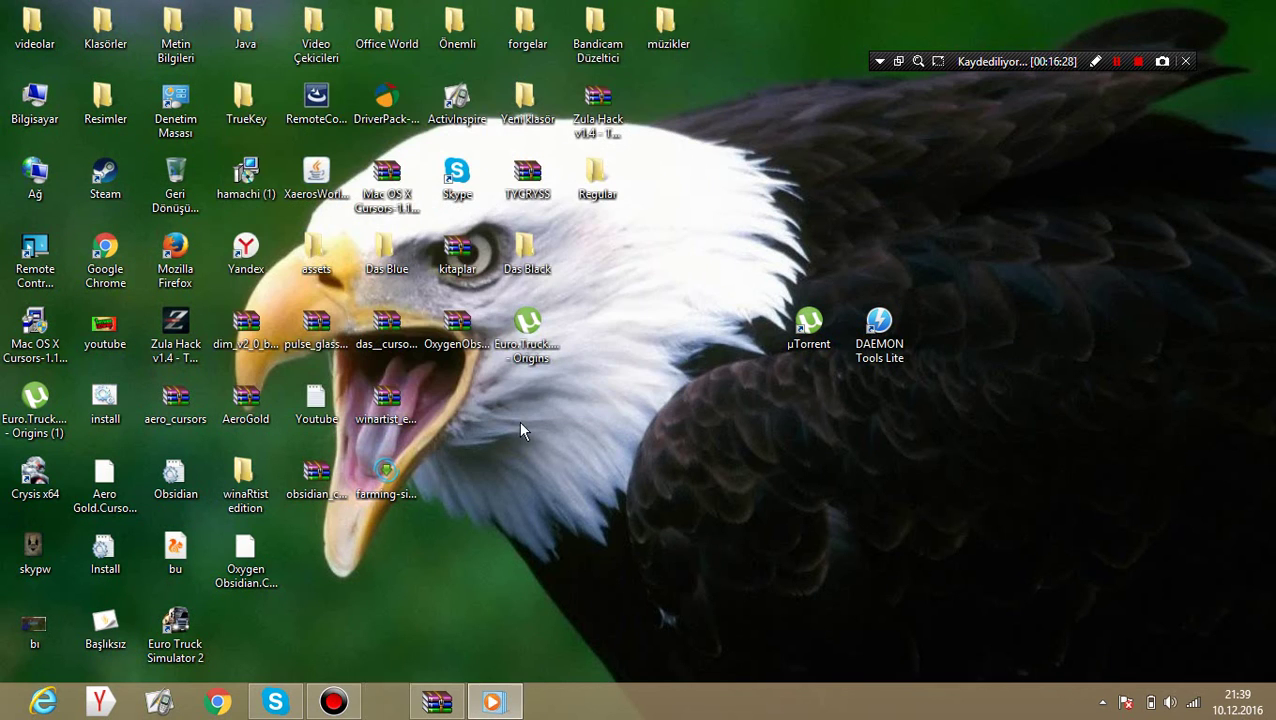
- Try to launch Euro Truck Simulator 2 from its desktop shortcut and dismiss the Steam Error dialog
{"action": "right_click", "coordinate": [150, 650]}
{"action": "left_click", "coordinate": [273, 267]}
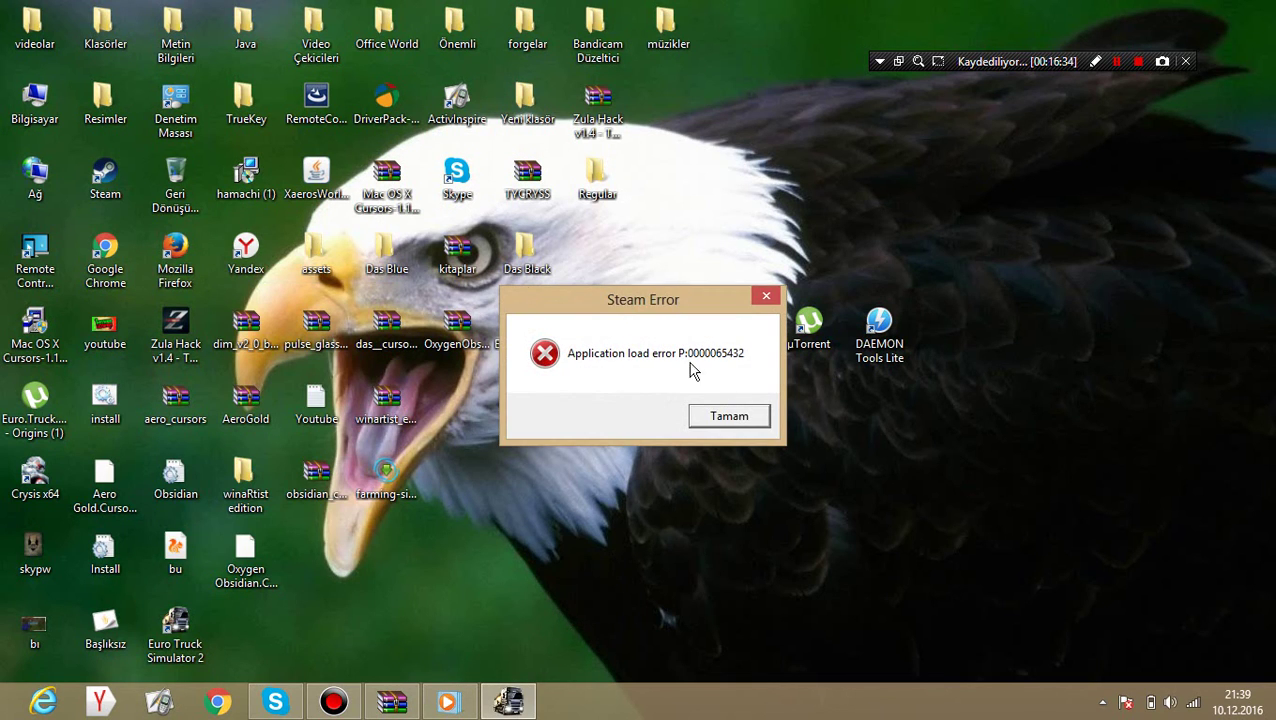
{"action": "left_click", "coordinate": [727, 416]}
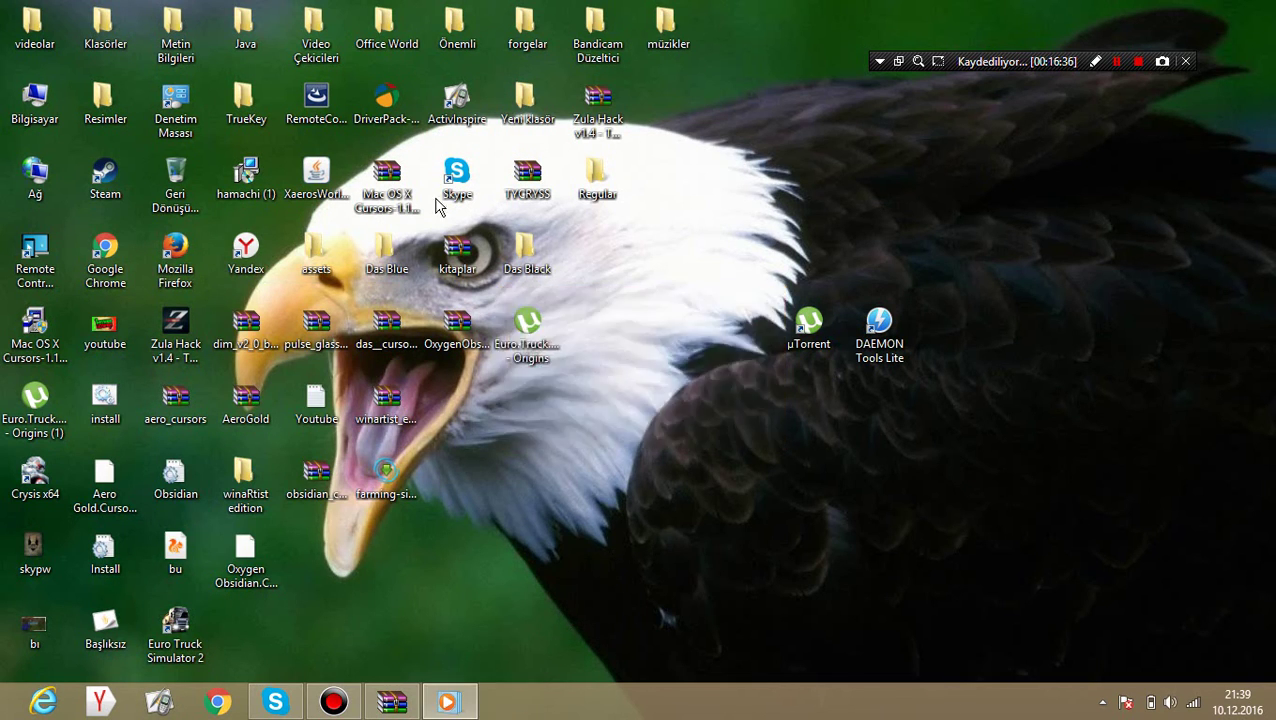
- Close Windows Media Player, select the Crack folder in the game's ISO in WinRAR, and minimize WinRAR
{"action": "mouse_move", "coordinate": [400, 702]}
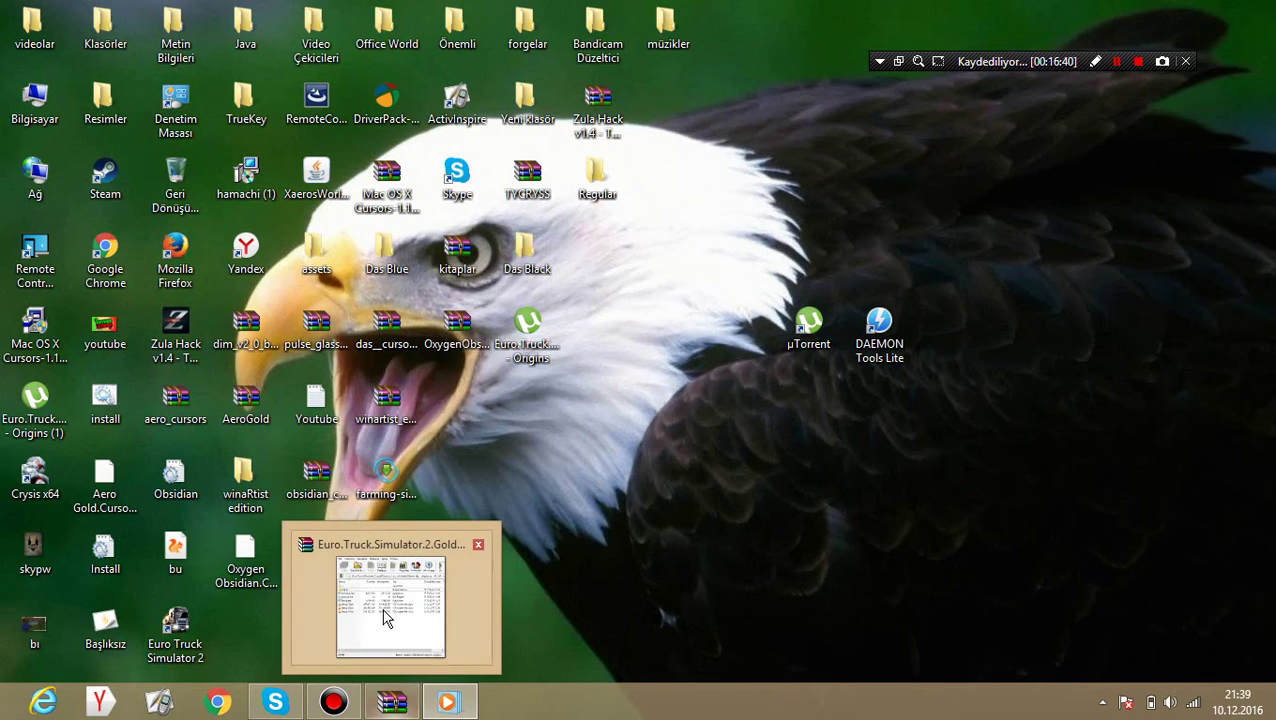
{"action": "left_click", "coordinate": [345, 612]}
{"action": "left_click", "coordinate": [447, 702]}
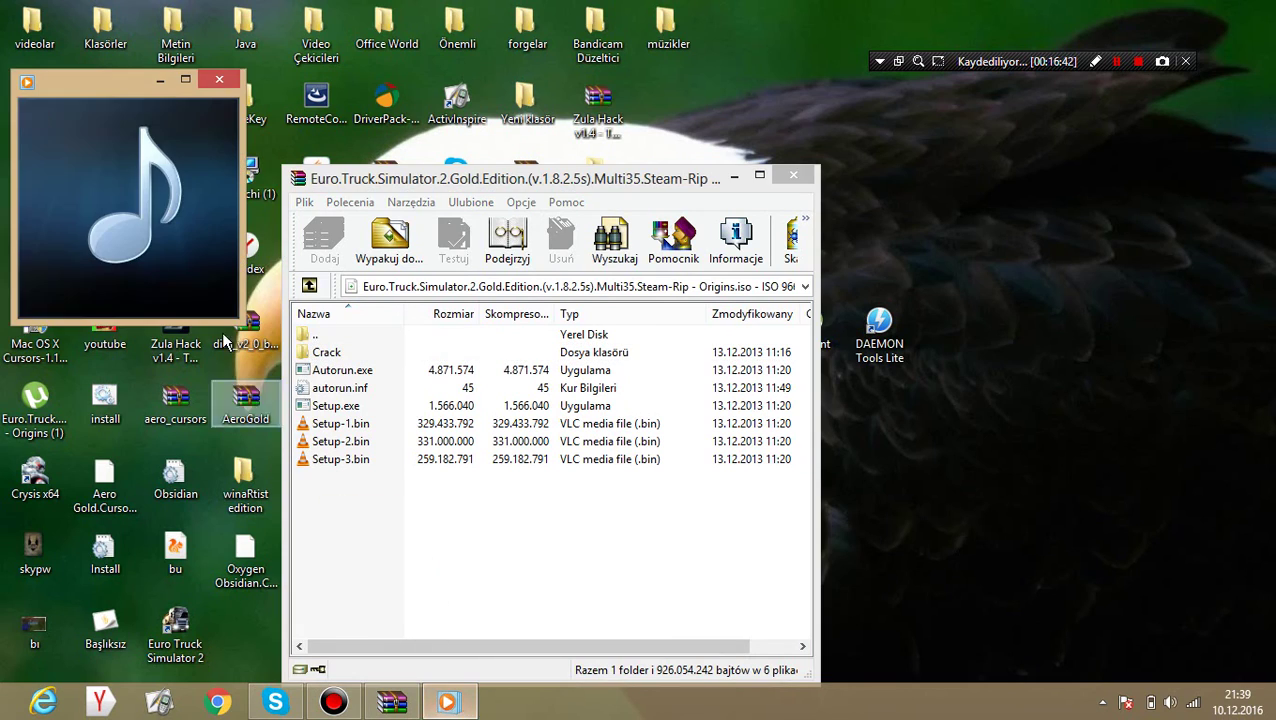
{"action": "left_click", "coordinate": [218, 80]}
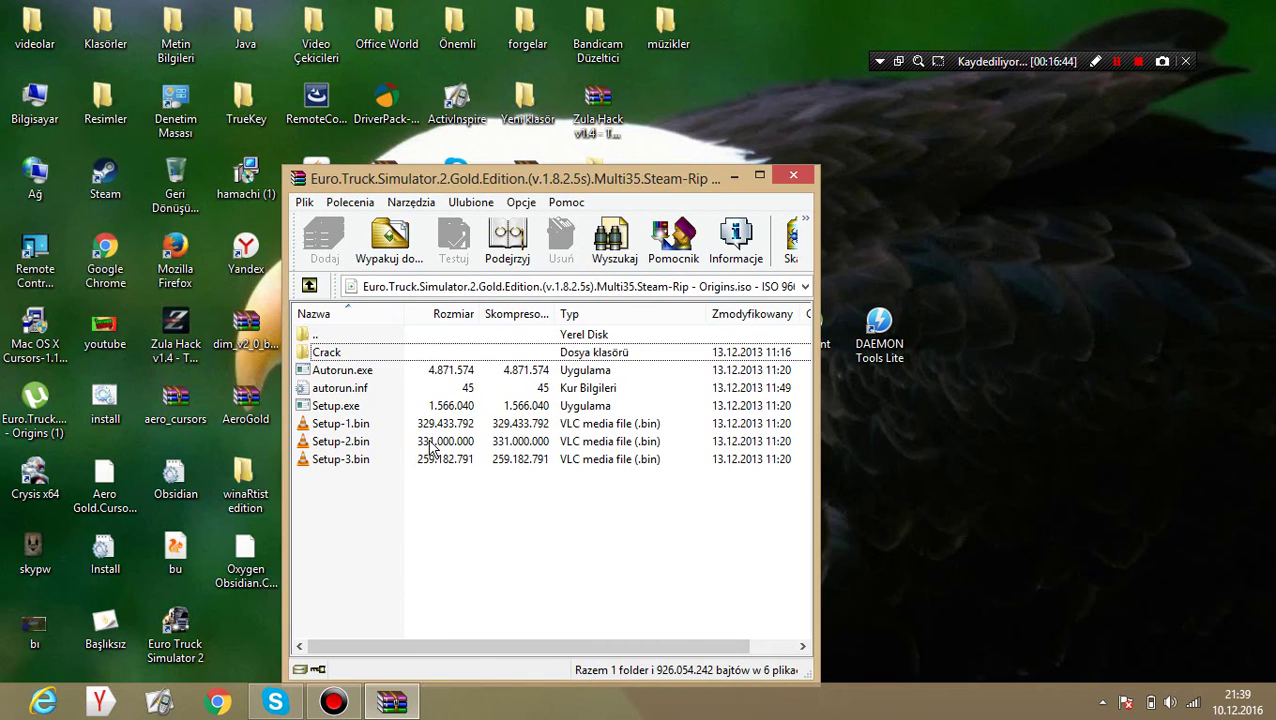
{"action": "left_click", "coordinate": [326, 352]}
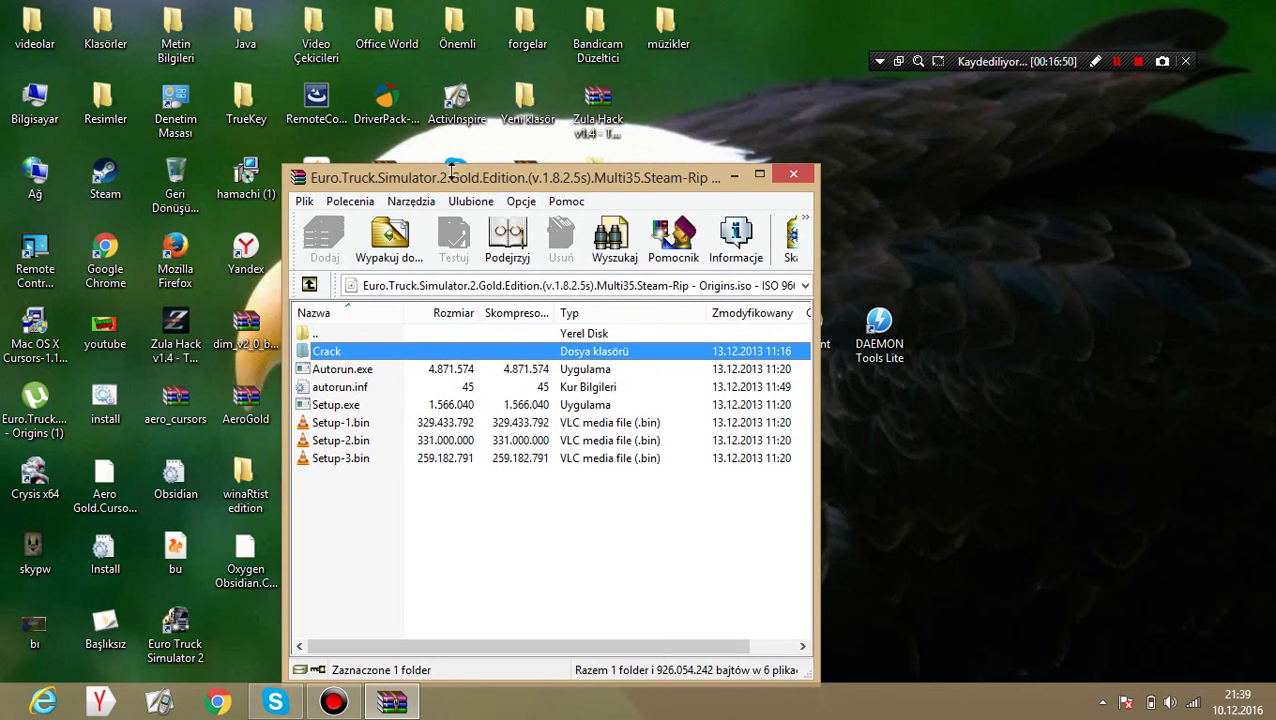
{"action": "left_click", "coordinate": [734, 176]}
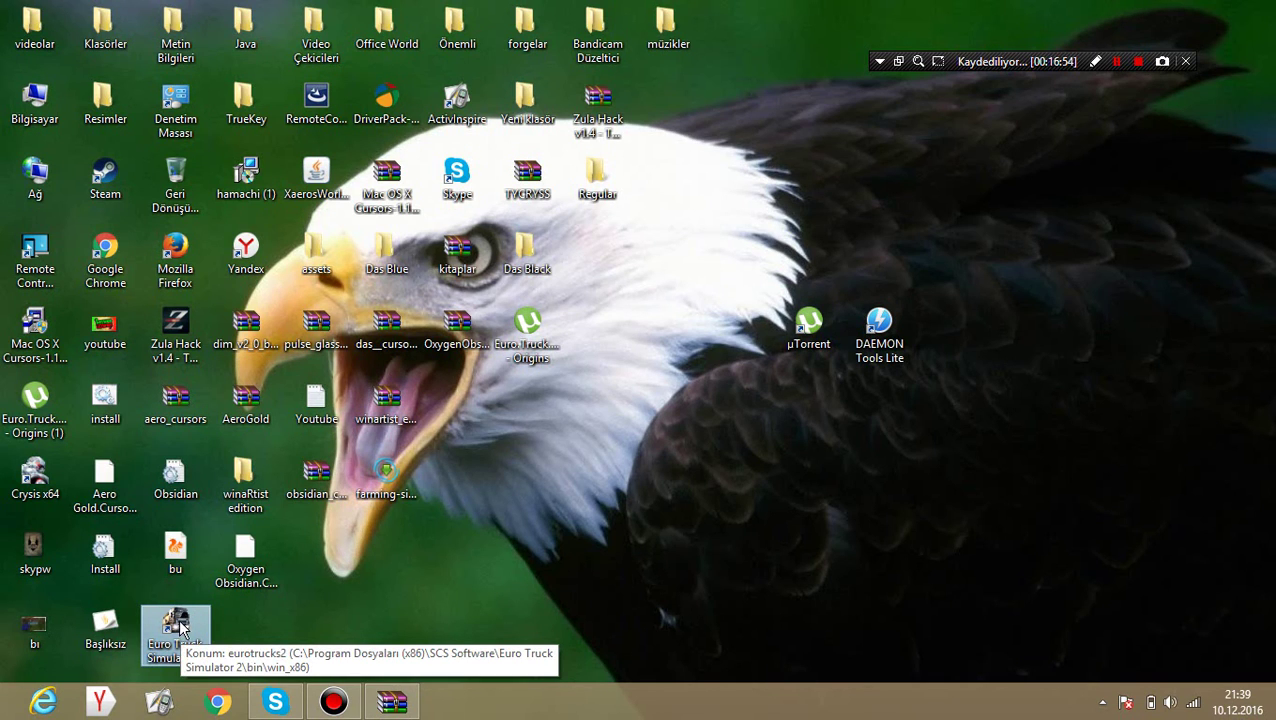
- Open the file location of the Euro Truck Simulator 2 shortcut and go up to the Euro Truck Simulator 2 folder
{"action": "right_click", "coordinate": [190, 627]}
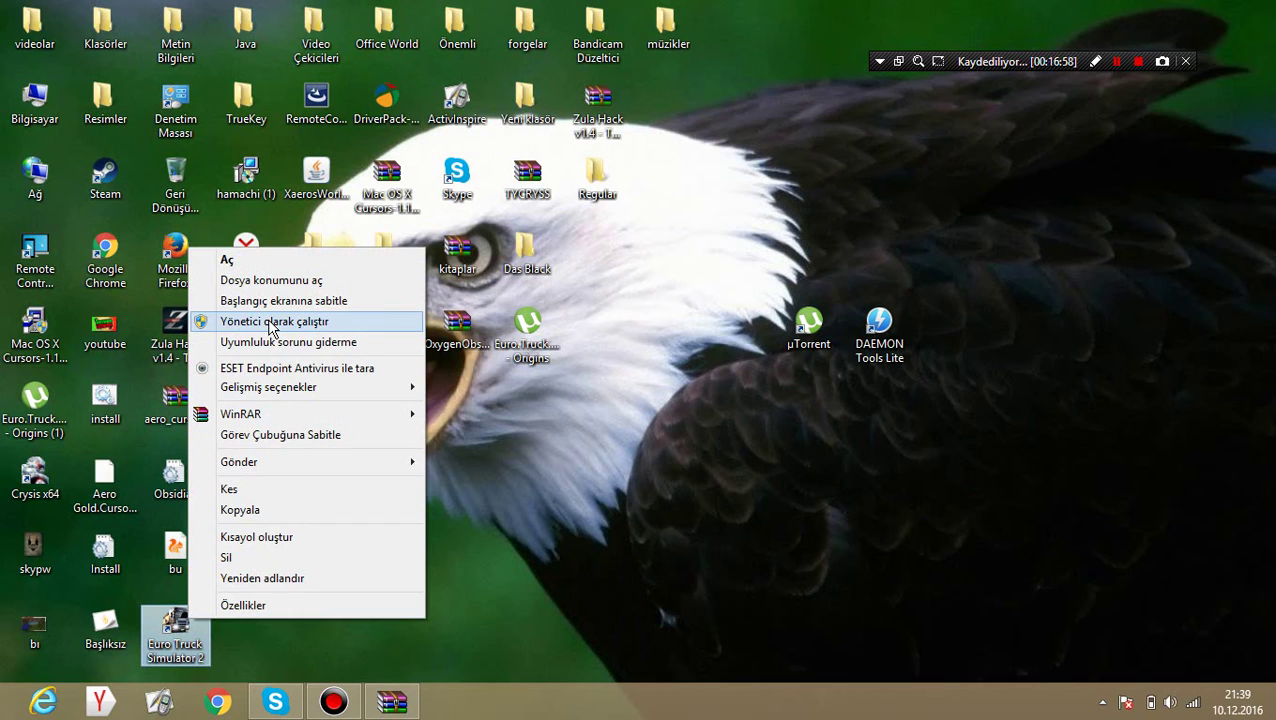
{"action": "left_click", "coordinate": [272, 284]}
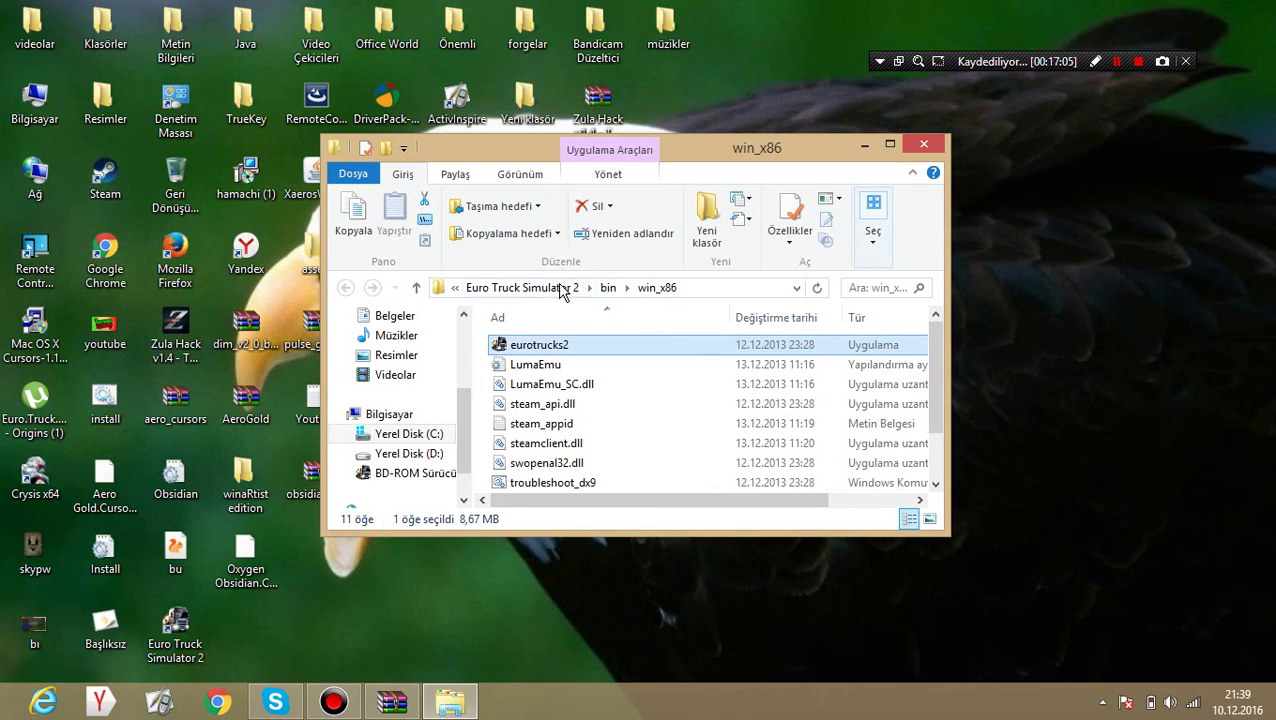
{"action": "left_click", "coordinate": [534, 288]}
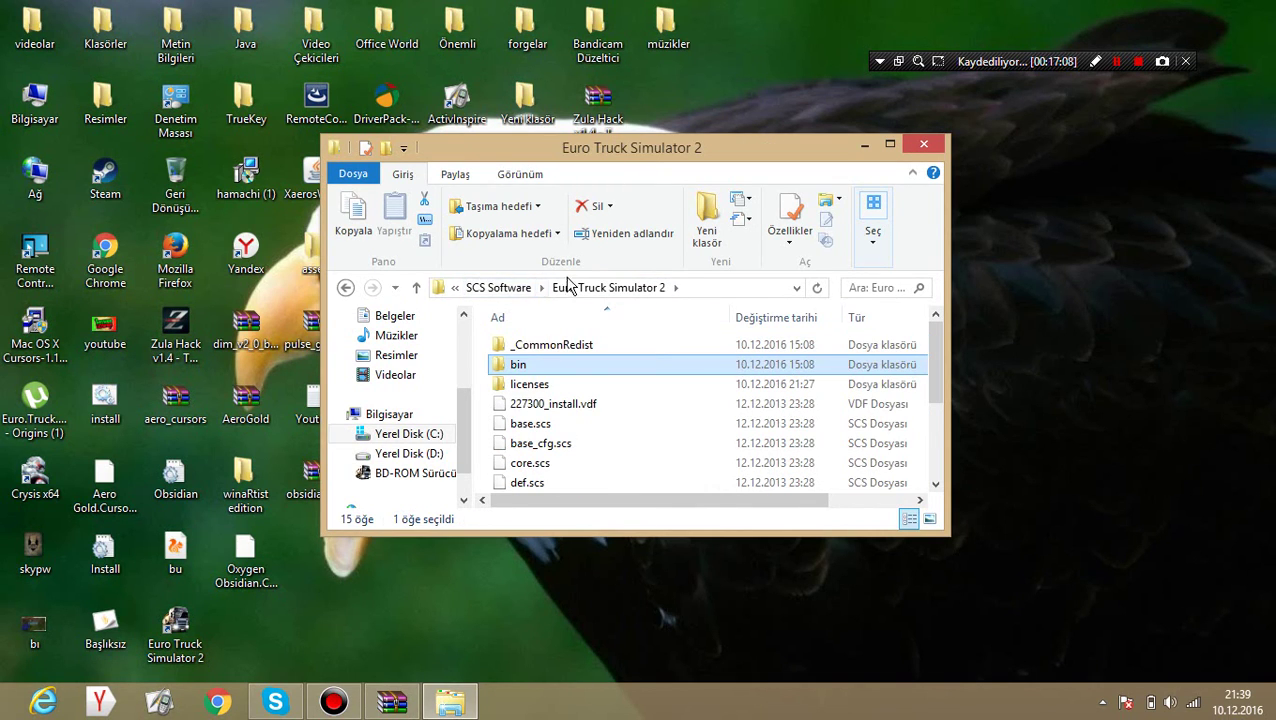
- Copy the bin folder from the ISO's Crack folder into the Euro Truck Simulator 2 folder, granting administrator permission for all items
{"action": "left_click", "coordinate": [393, 706]}
{"action": "left_click_drag", "start_coordinate": [540, 165], "coordinate": [1048, 208]}
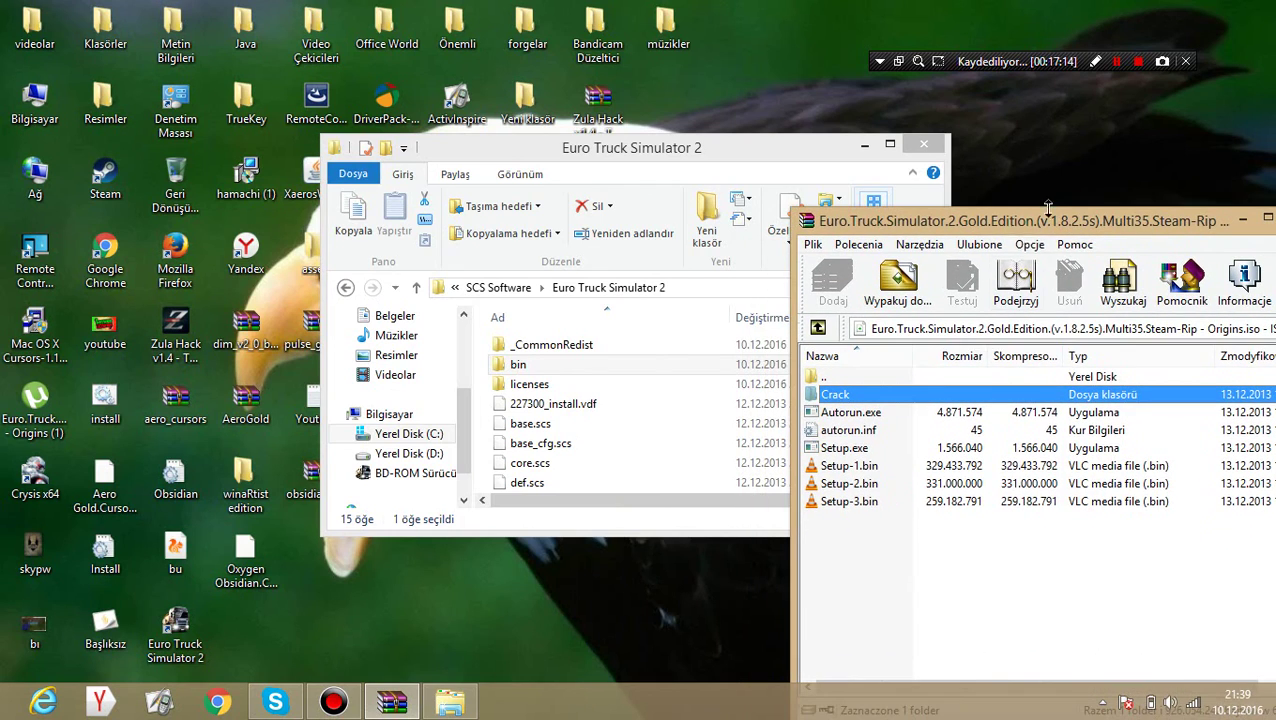
{"action": "double_click", "coordinate": [885, 398]}
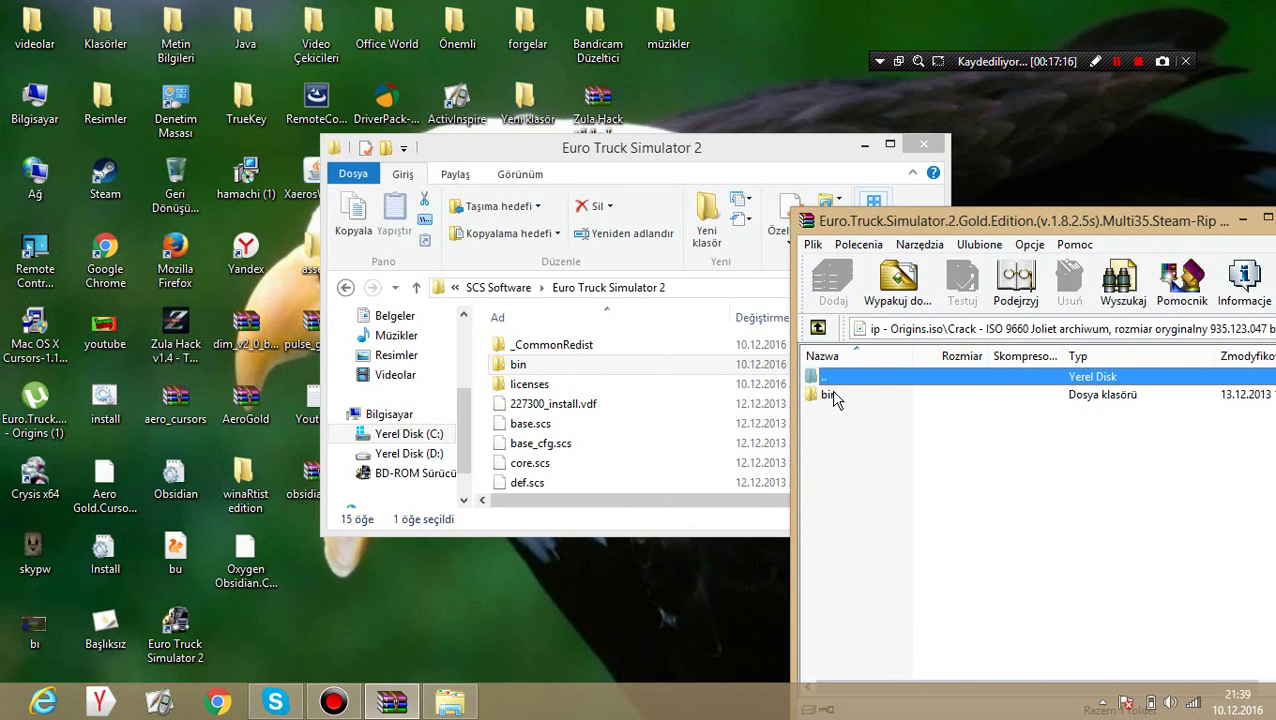
{"action": "left_click_drag", "start_coordinate": [836, 400], "coordinate": [466, 369]}
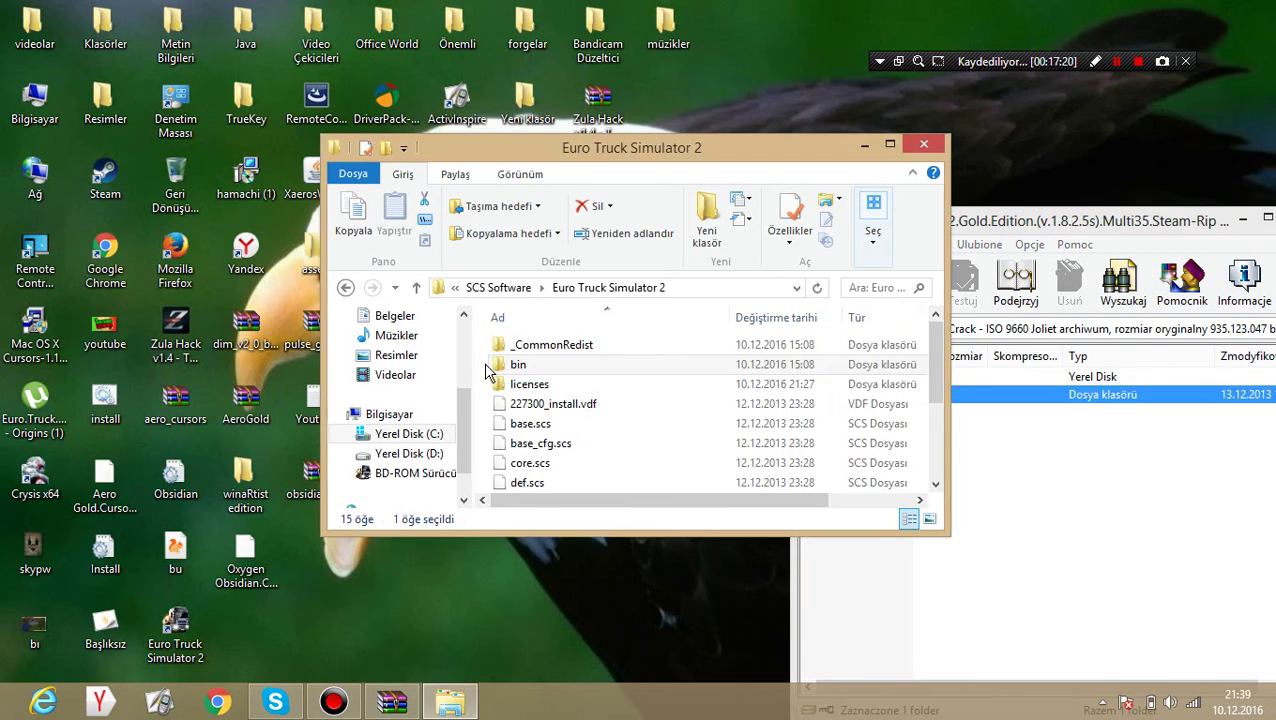
{"action": "left_click", "coordinate": [283, 203]}
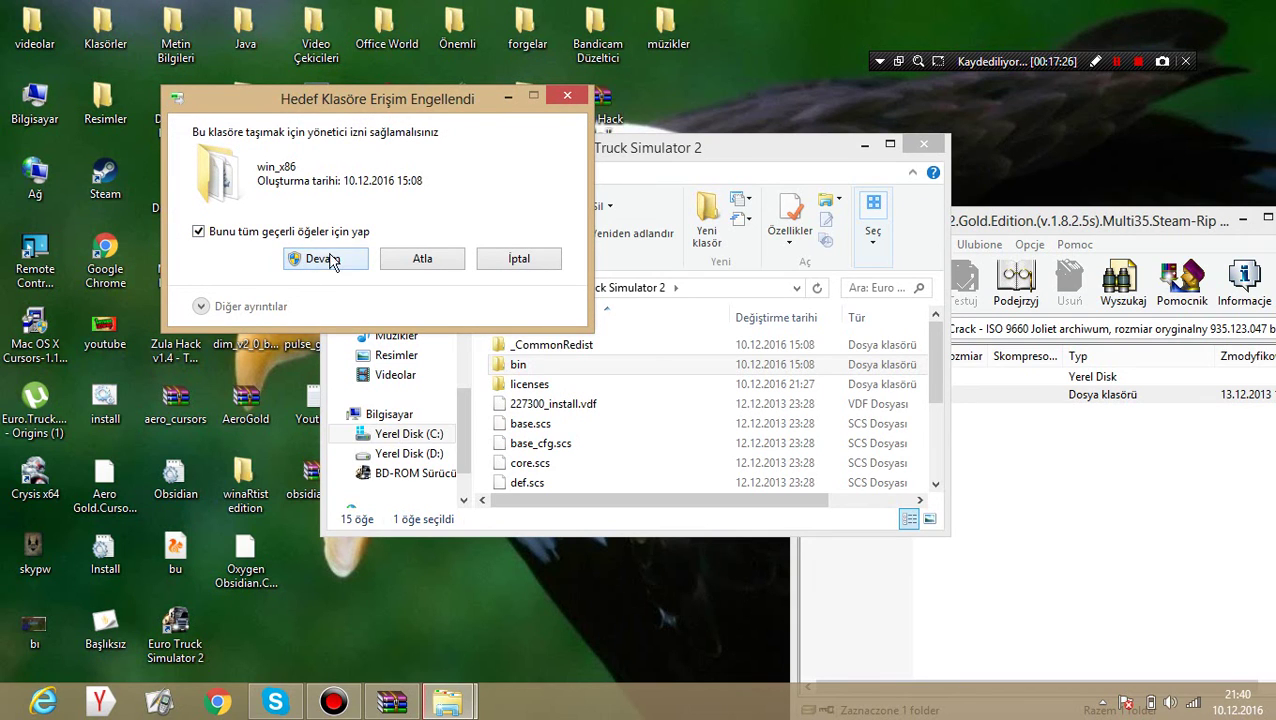
{"action": "left_click", "coordinate": [320, 259]}
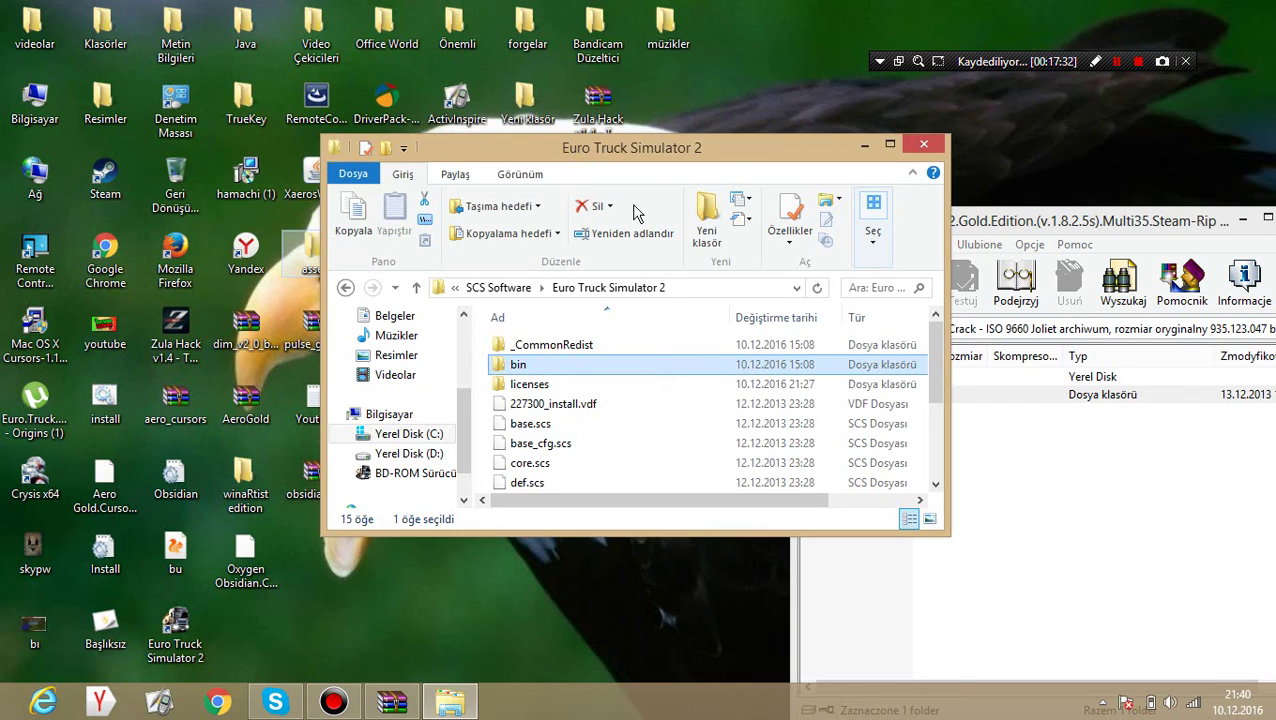
- Check the contents of the game's bin folder and close the folder window
{"action": "double_click", "coordinate": [524, 366]}
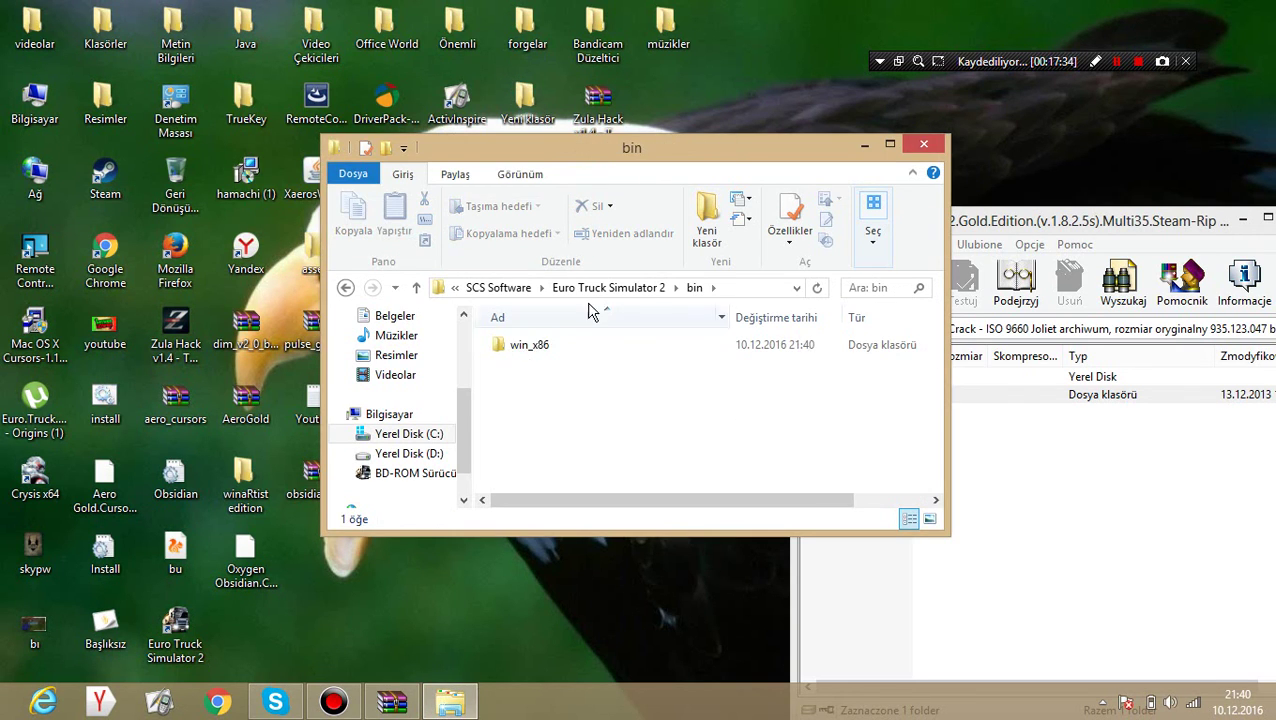
{"action": "left_click", "coordinate": [550, 348]}
{"action": "left_click_drag", "start_coordinate": [800, 163], "coordinate": [599, 138]}
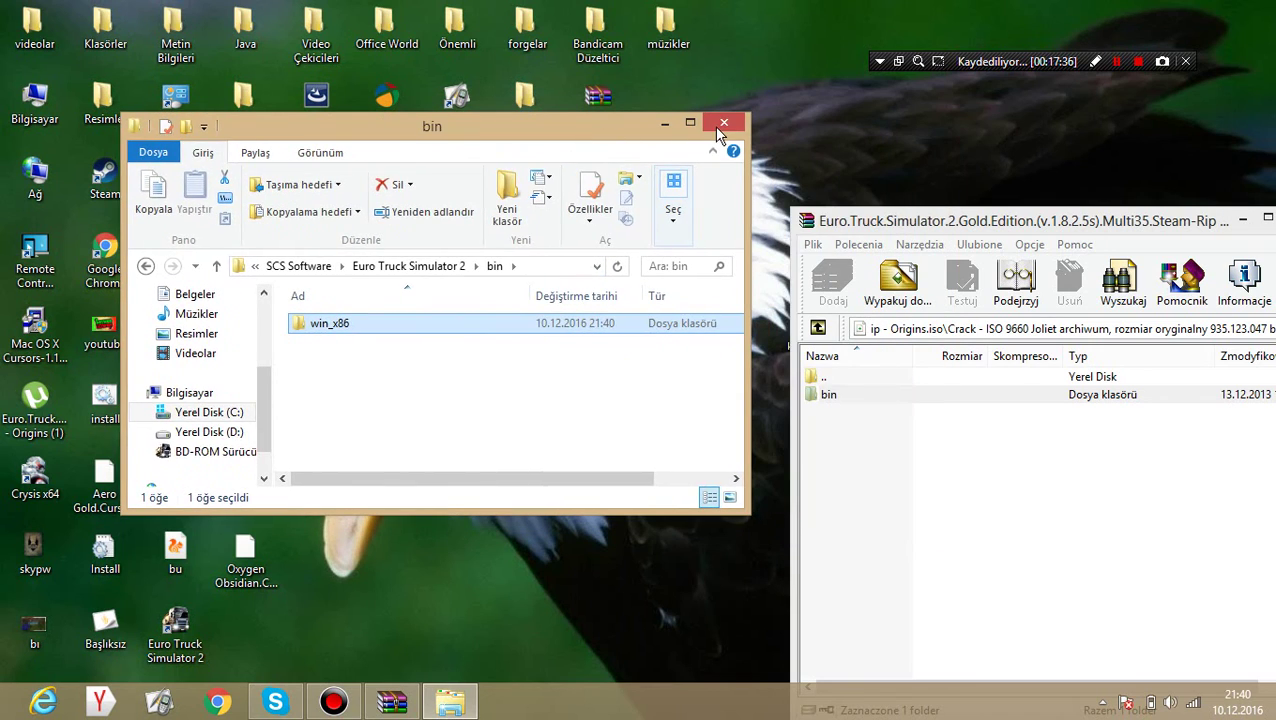
{"action": "left_click", "coordinate": [727, 122]}
- Move the WinRAR window fully into view and close it
{"action": "left_click_drag", "start_coordinate": [818, 222], "coordinate": [660, 222]}
{"action": "left_click", "coordinate": [653, 214]}
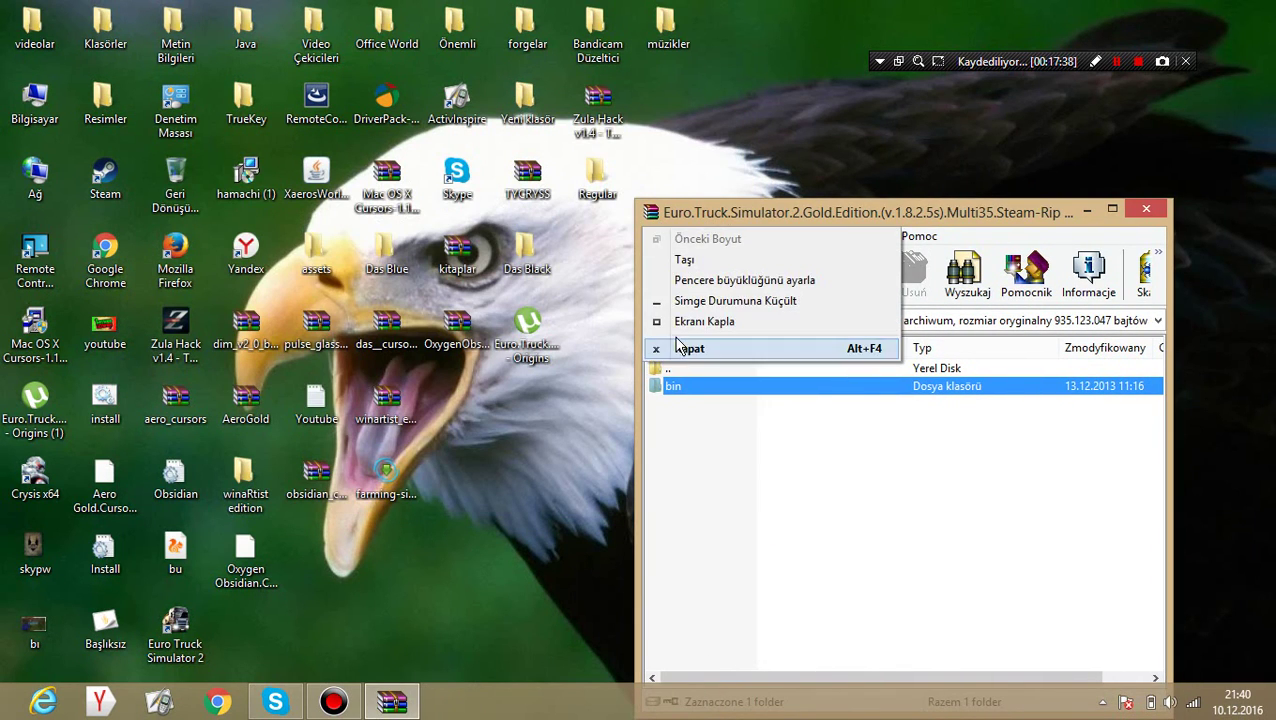
{"action": "left_click", "coordinate": [672, 346]}
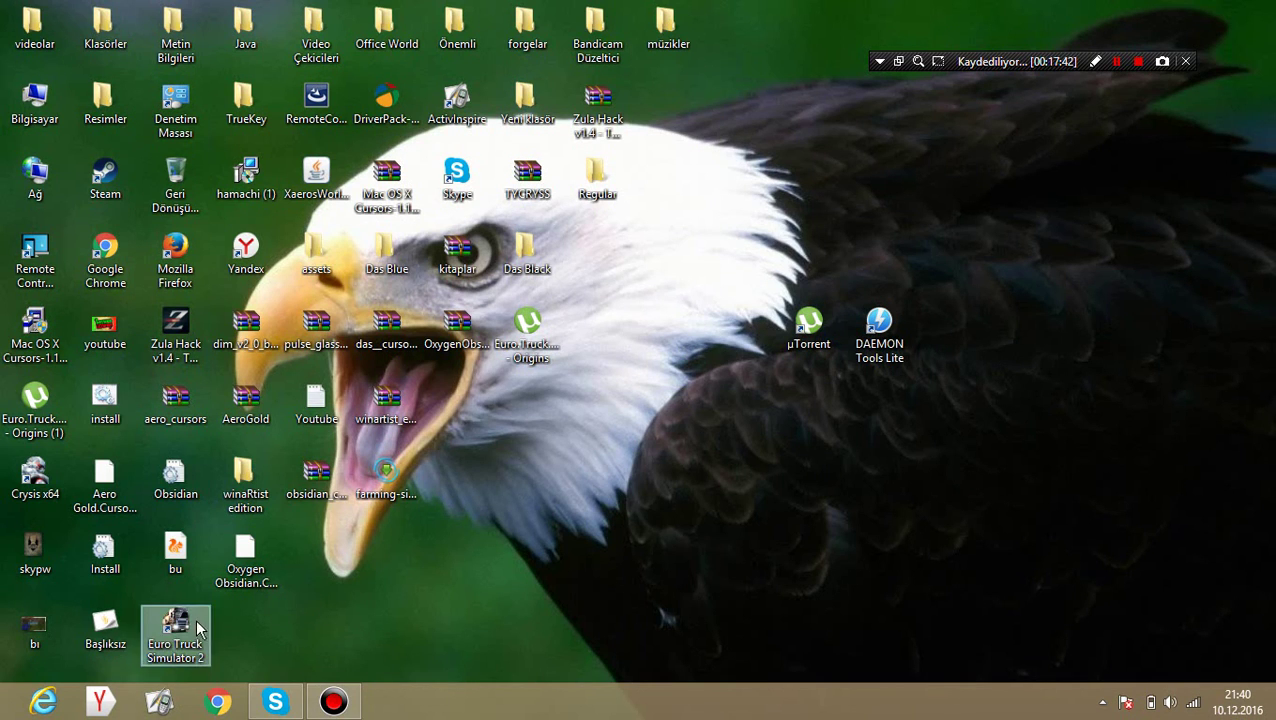
- Move the Euro Truck Simulator 2 shortcut from the desktop into the Oyunlar folder inside Klasörler and close the folder window
{"action": "left_click_drag", "start_coordinate": [178, 628], "coordinate": [205, 638]}
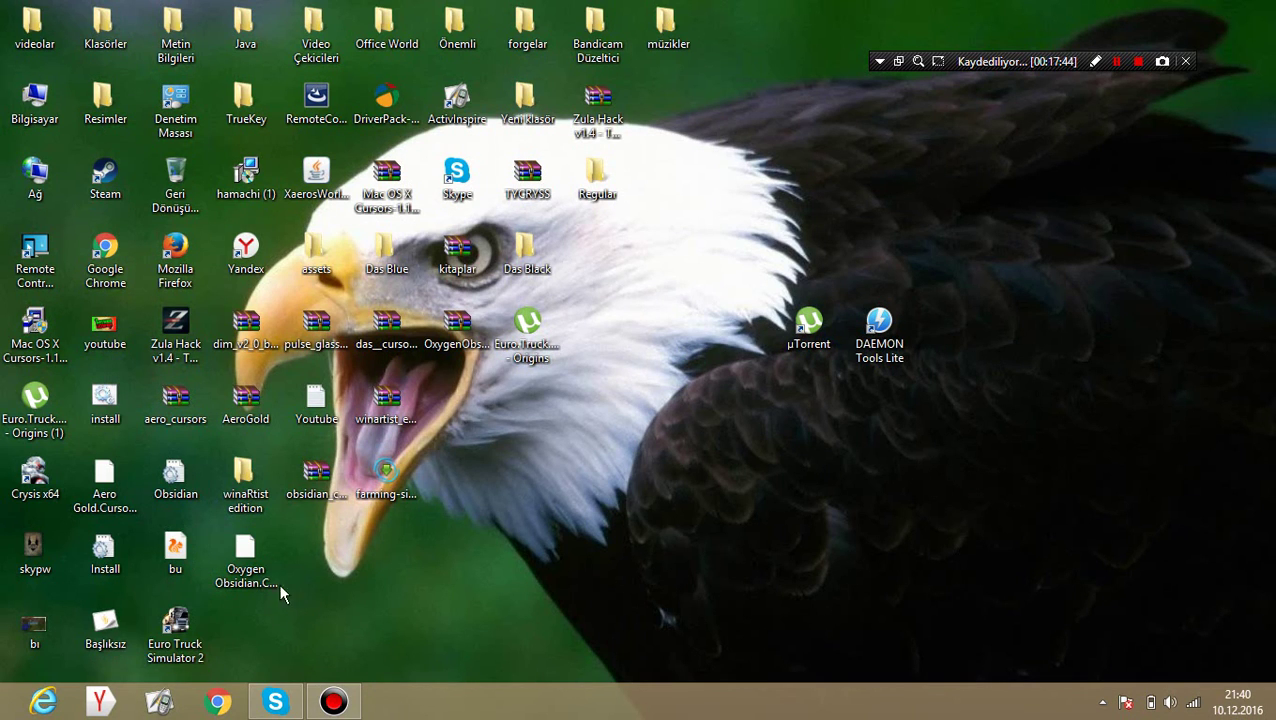
{"action": "double_click", "coordinate": [93, 44]}
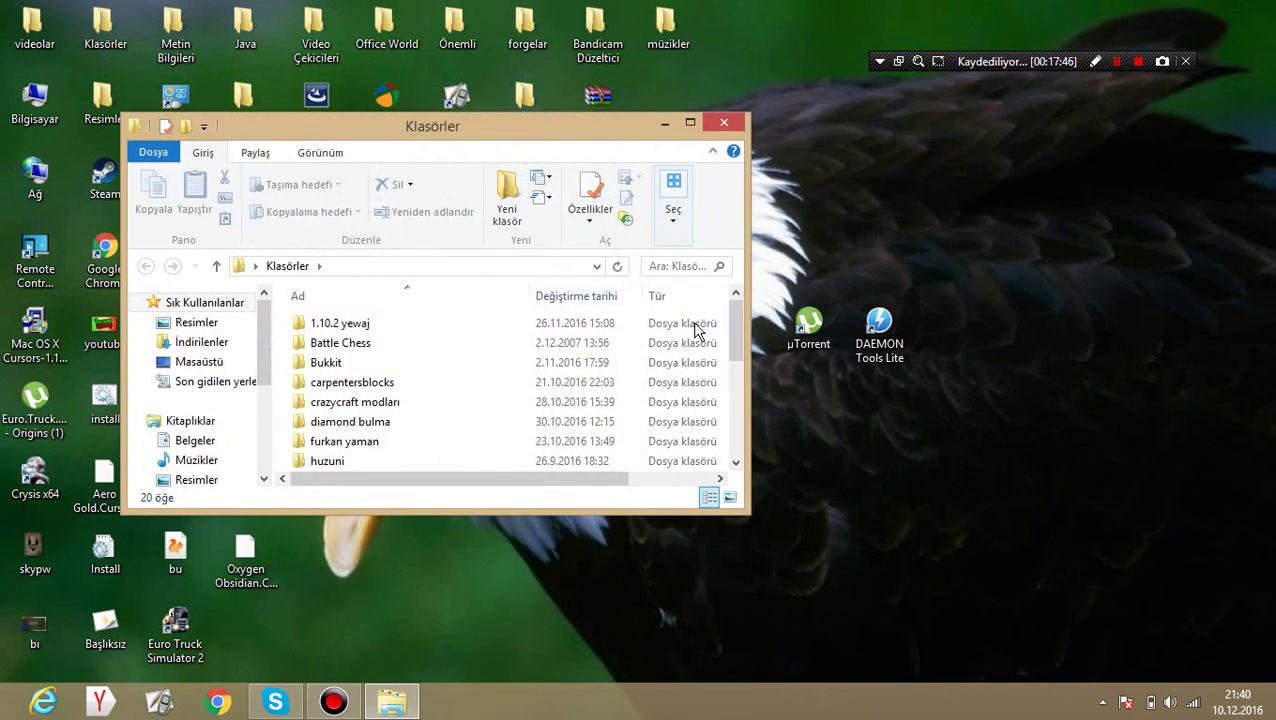
{"action": "left_click_drag", "start_coordinate": [737, 345], "coordinate": [726, 441]}
{"action": "scroll", "coordinate": [407, 407], "scroll_direction": "down", "scroll_amount": 1}
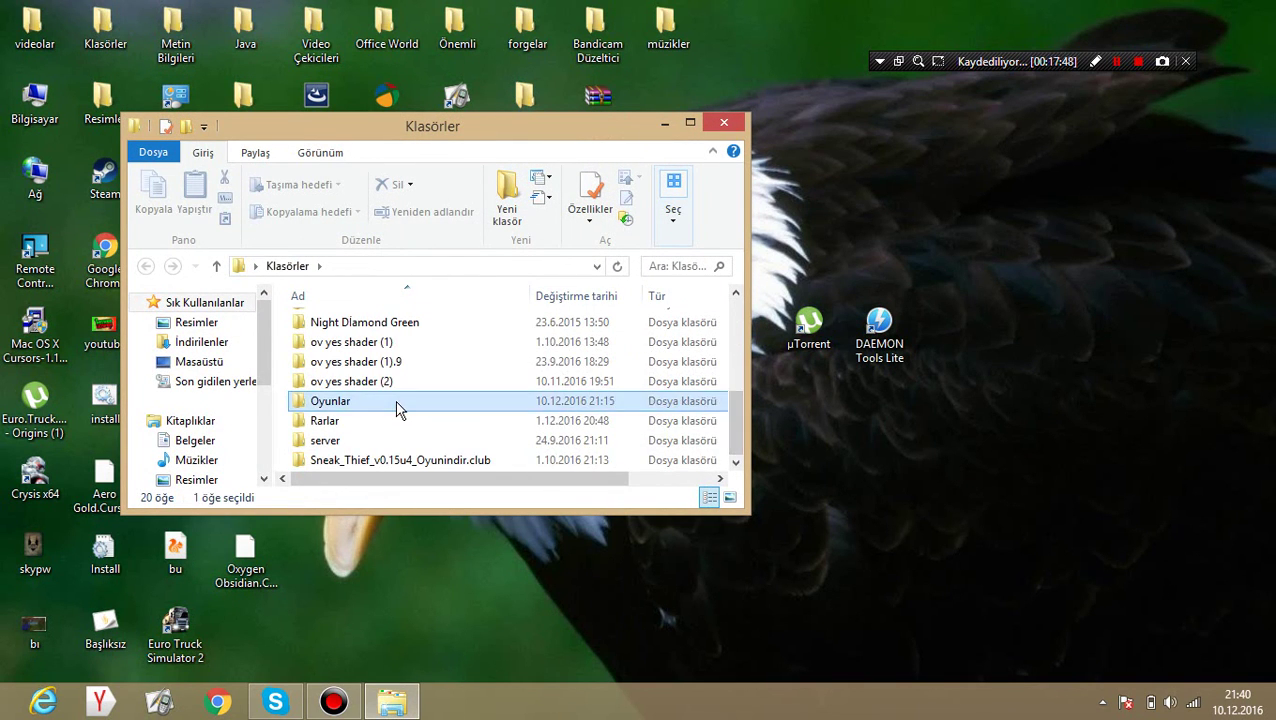
{"action": "double_click", "coordinate": [399, 410]}
{"action": "left_click_drag", "start_coordinate": [175, 628], "coordinate": [286, 322]}
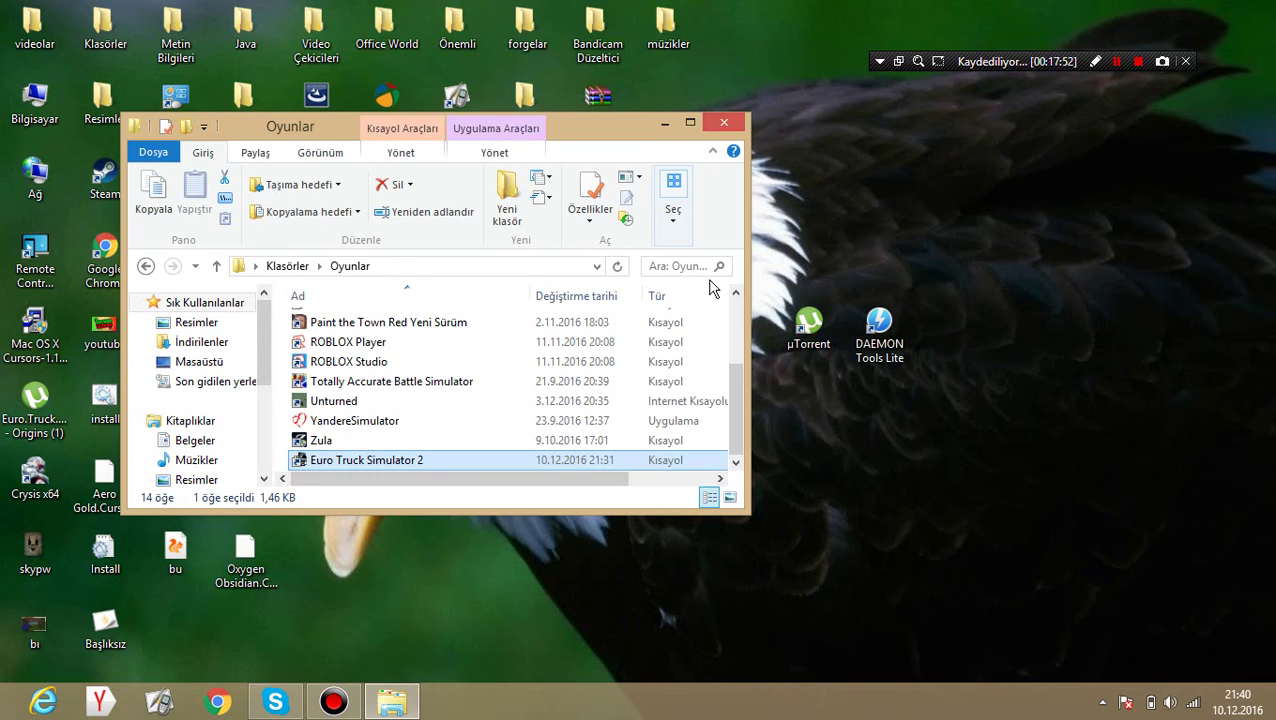
{"action": "left_click", "coordinate": [725, 122]}
- Refresh the Windows desktop twice
{"action": "right_click", "coordinate": [743, 147]}
{"action": "right_click", "coordinate": [743, 176]}
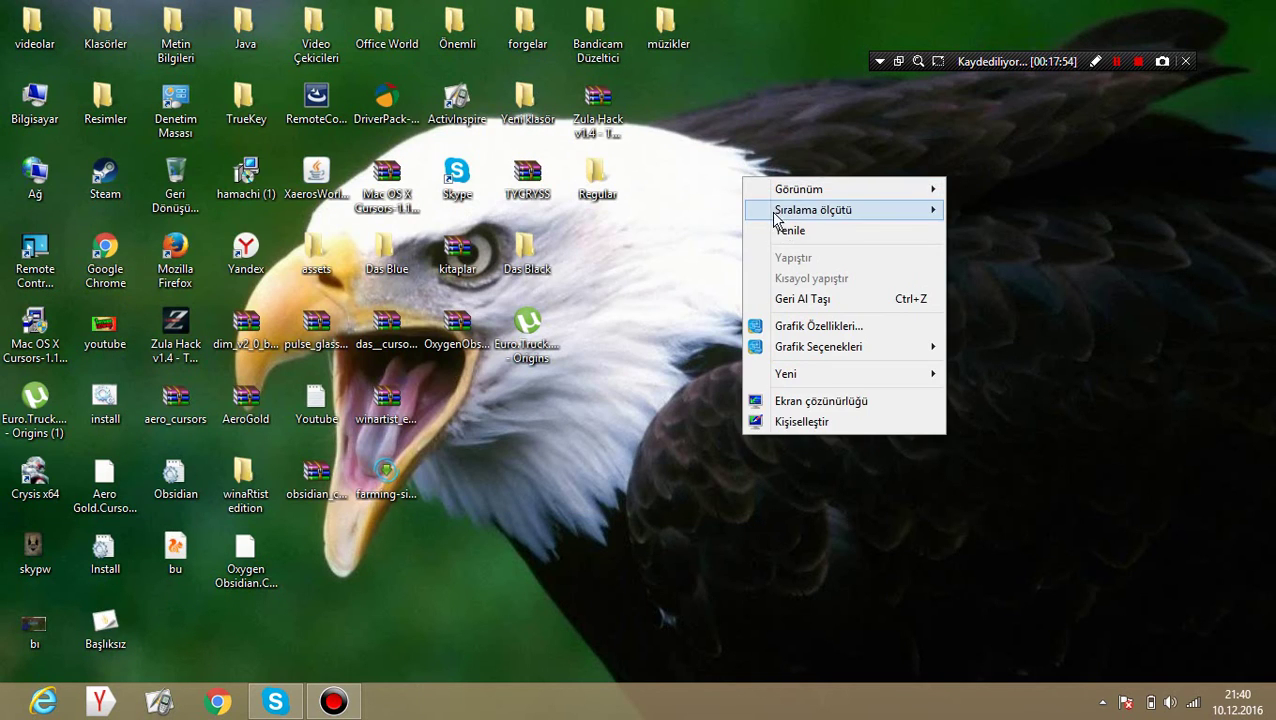
{"action": "right_click", "coordinate": [767, 195]}
{"action": "left_click", "coordinate": [789, 248]}
{"action": "right_click", "coordinate": [764, 227]}
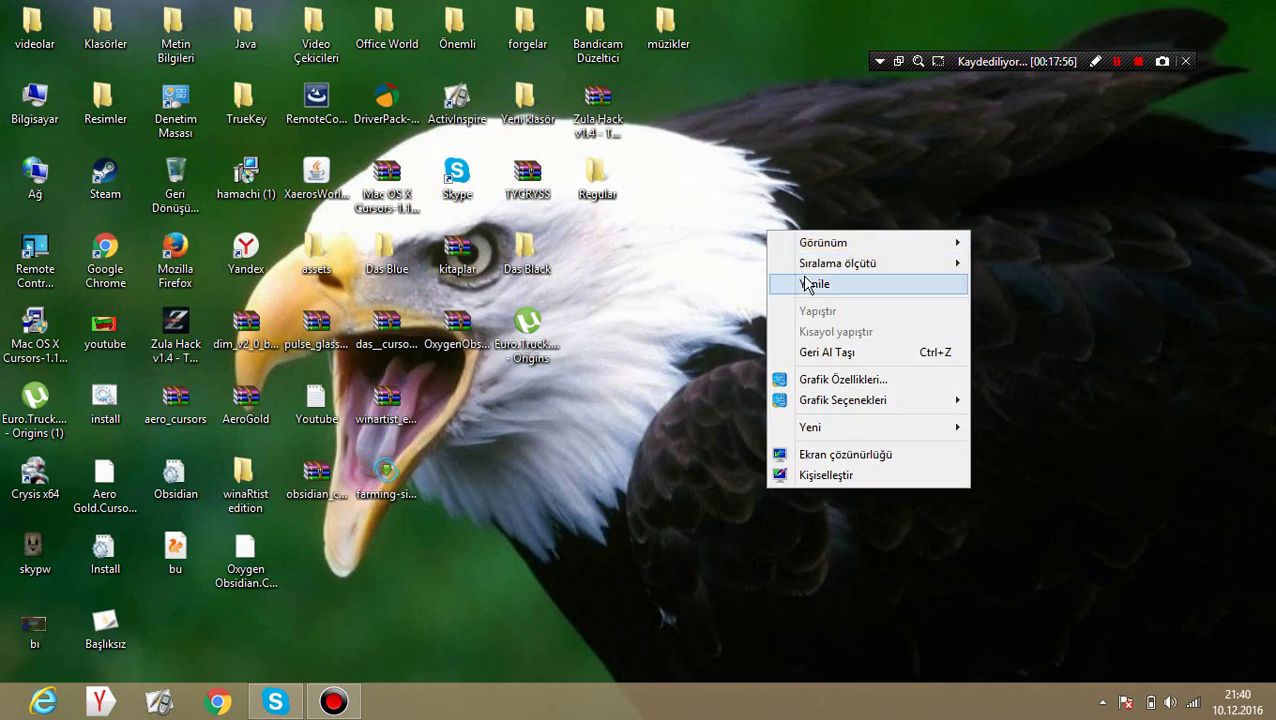
{"action": "left_click", "coordinate": [812, 278]}
{"action": "left_click_drag", "start_coordinate": [686, 538], "coordinate": [912, 302]}
{"action": "left_click_drag", "start_coordinate": [1012, 262], "coordinate": [690, 566]}
{"action": "left_click_drag", "start_coordinate": [964, 166], "coordinate": [737, 381]}
{"action": "left_click", "coordinate": [737, 381]}
{"action": "left_click_drag", "start_coordinate": [903, 250], "coordinate": [727, 352]}
{"action": "left_click", "coordinate": [727, 352]}
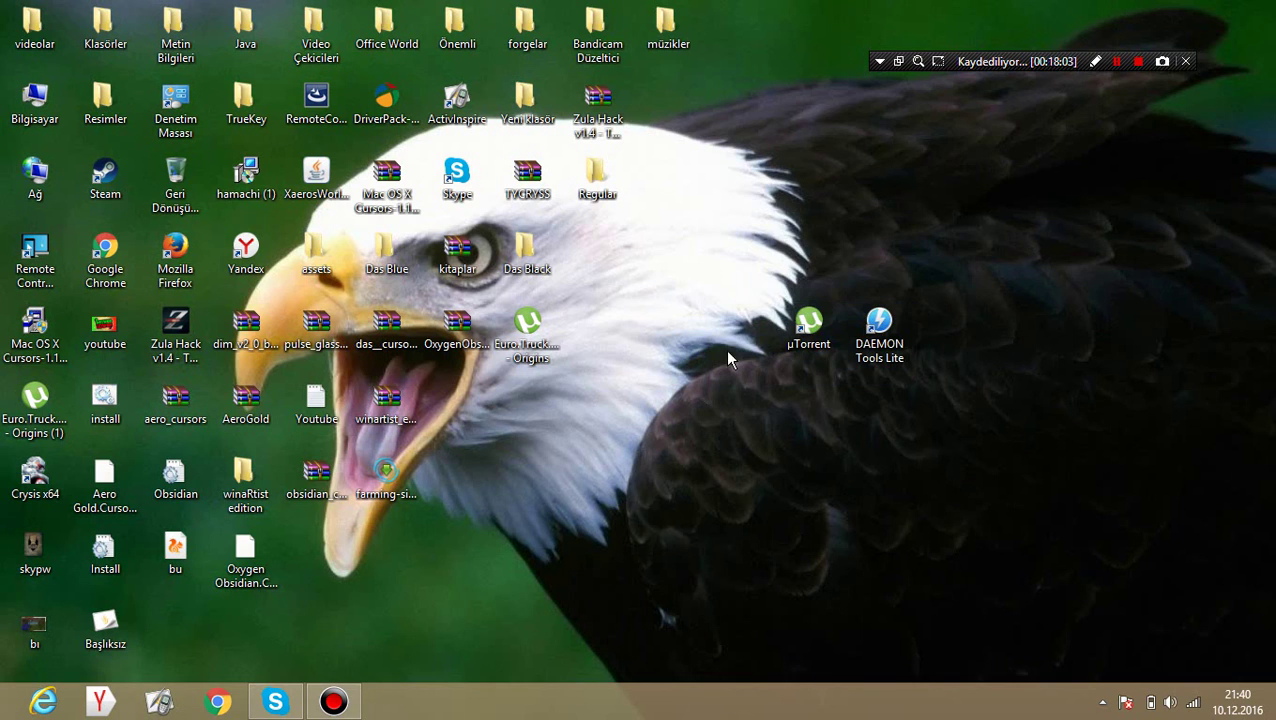
- Switch to Google Chrome, open the Google home page and search for "winrar indir"
{"action": "left_click", "coordinate": [214, 704]}
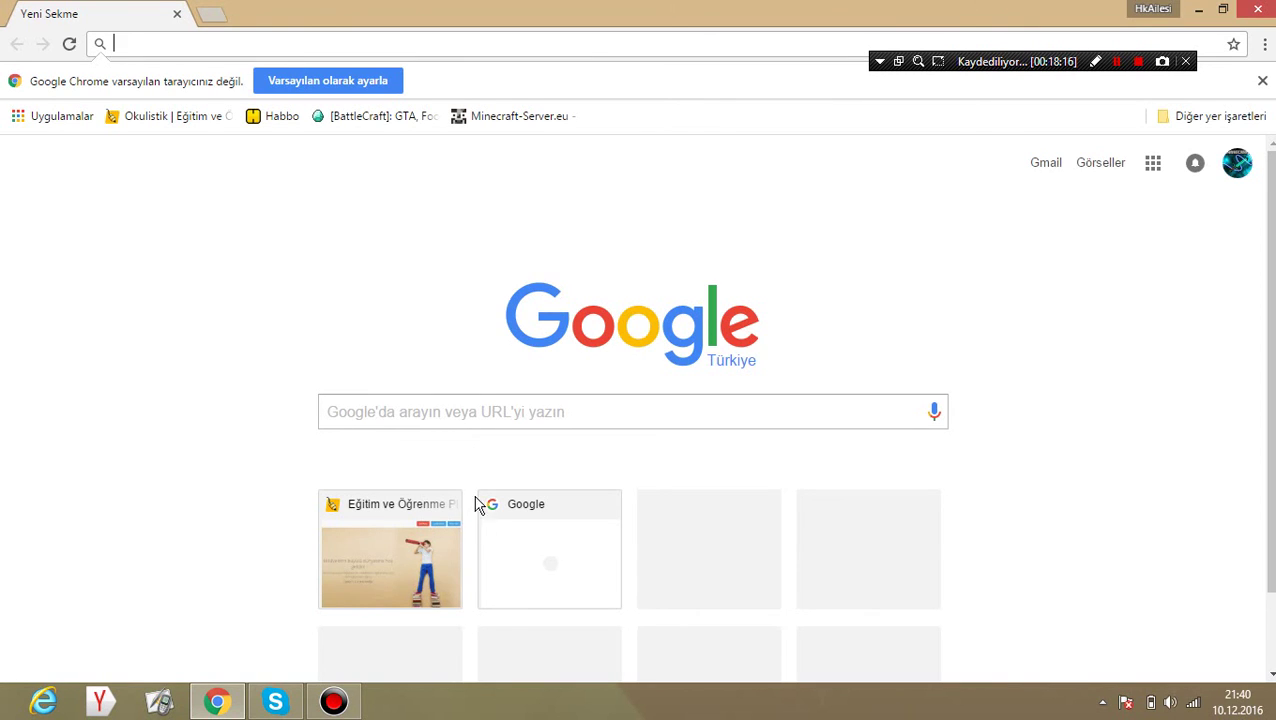
{"action": "left_click", "coordinate": [503, 549]}
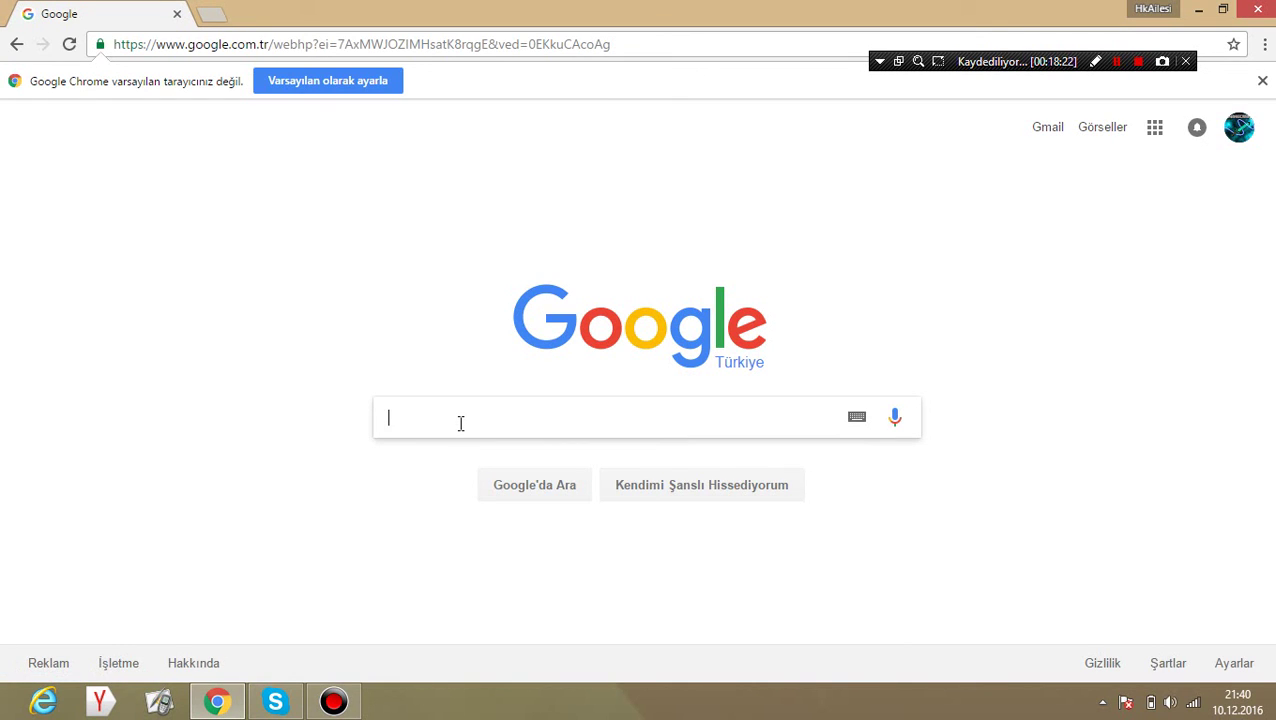
{"action": "type", "text": "winrar"}
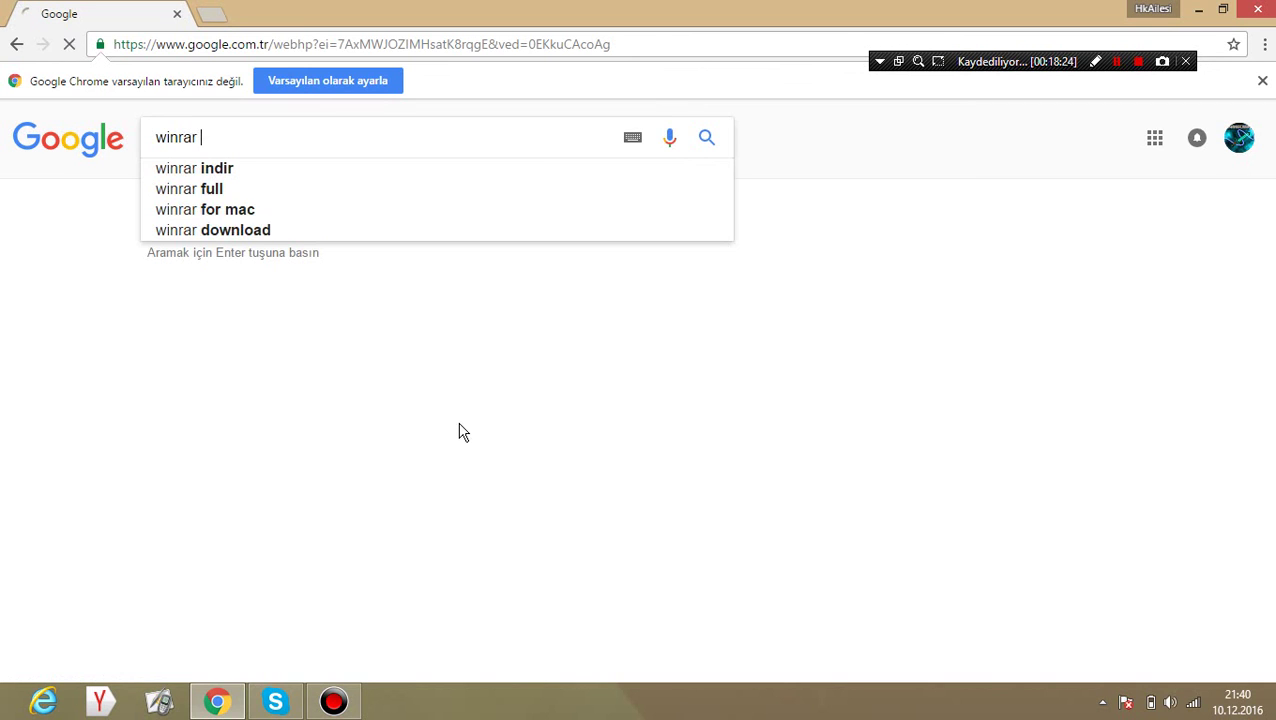
{"action": "key", "text": "Down"}
{"action": "key", "text": "Return"}
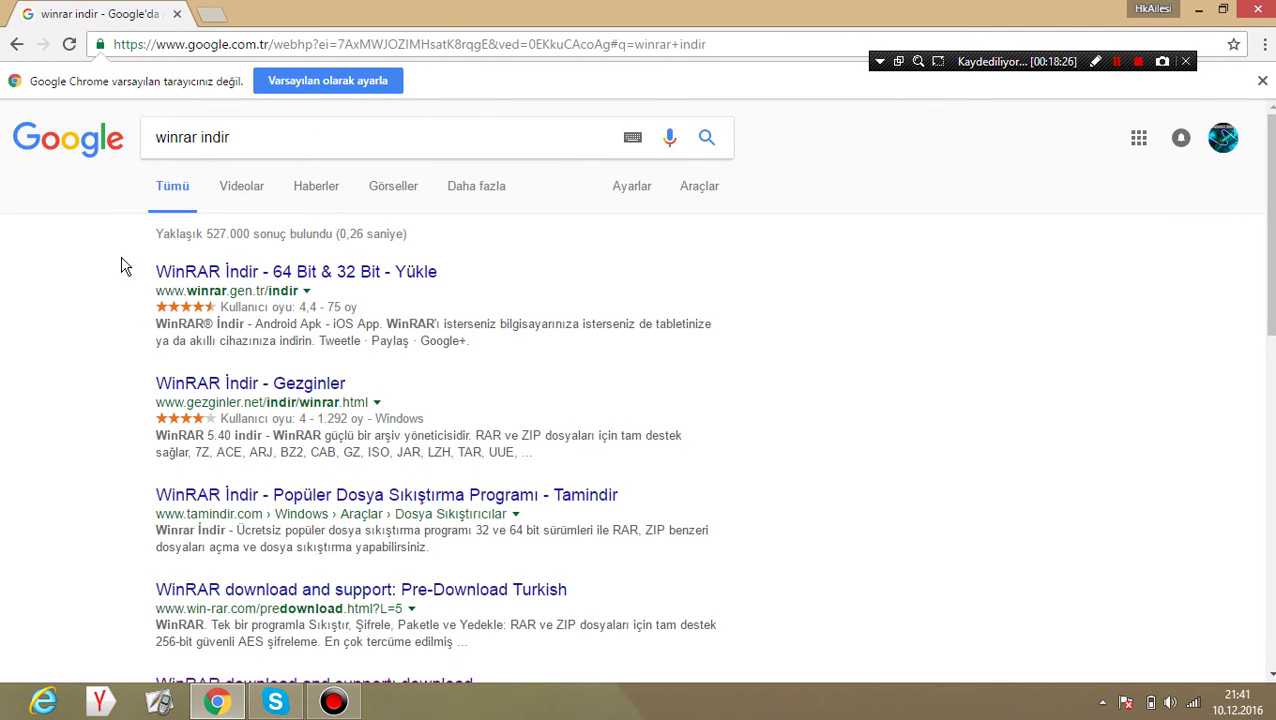
- Open the "WinRAR İndir - Gezginler" page from the search results
{"action": "left_click_drag", "start_coordinate": [113, 266], "coordinate": [136, 284]}
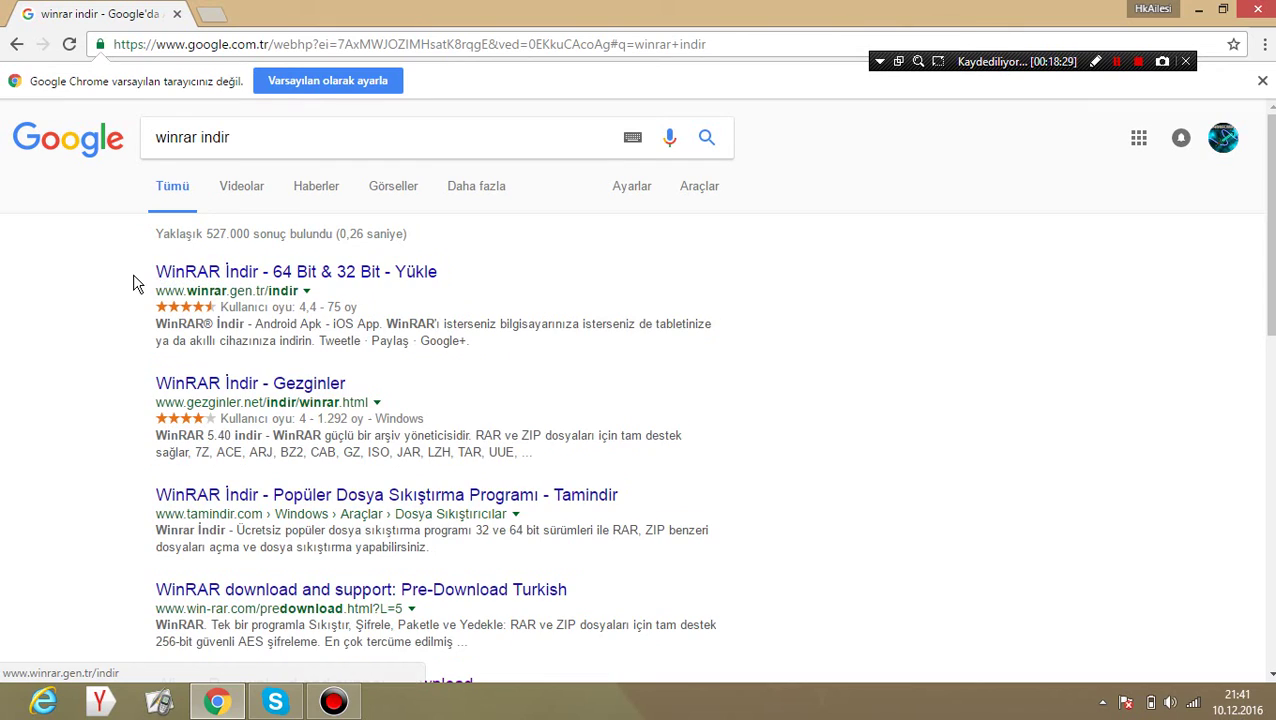
{"action": "left_click_drag", "start_coordinate": [270, 392], "coordinate": [177, 390]}
{"action": "left_click", "coordinate": [177, 388]}
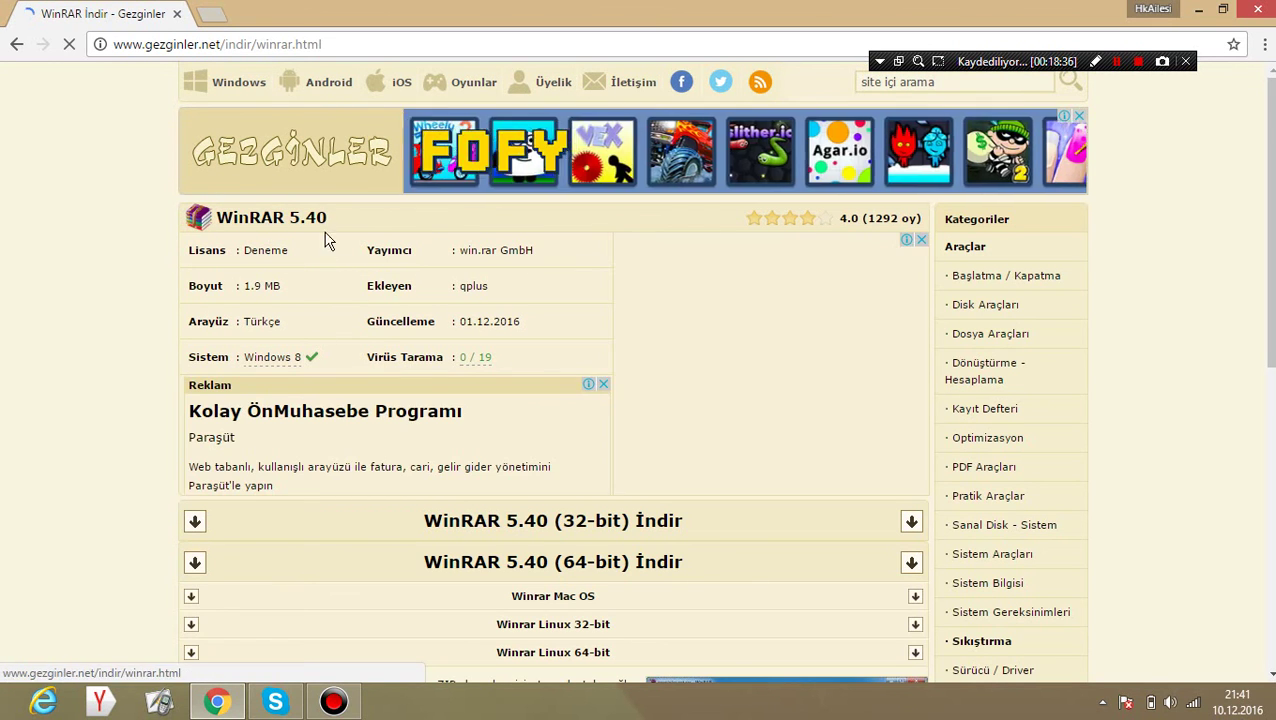
- Examine the supported Windows versions and the 32-bit and 64-bit download entries on the WinRAR 5.40 page, and close the tab
{"action": "scroll", "coordinate": [450, 300], "scroll_direction": "down", "scroll_amount": 1}
{"action": "scroll", "coordinate": [632, 393], "scroll_direction": "up", "scroll_amount": 1}
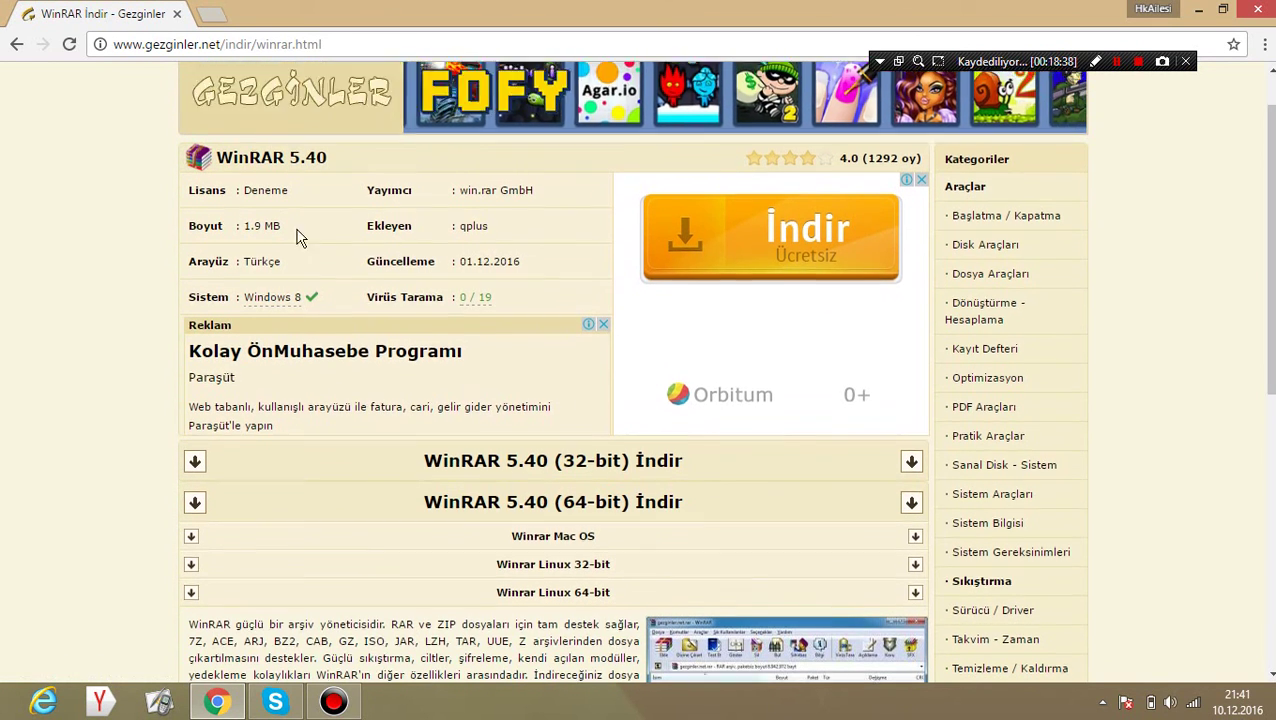
{"action": "mouse_move", "coordinate": [287, 370]}
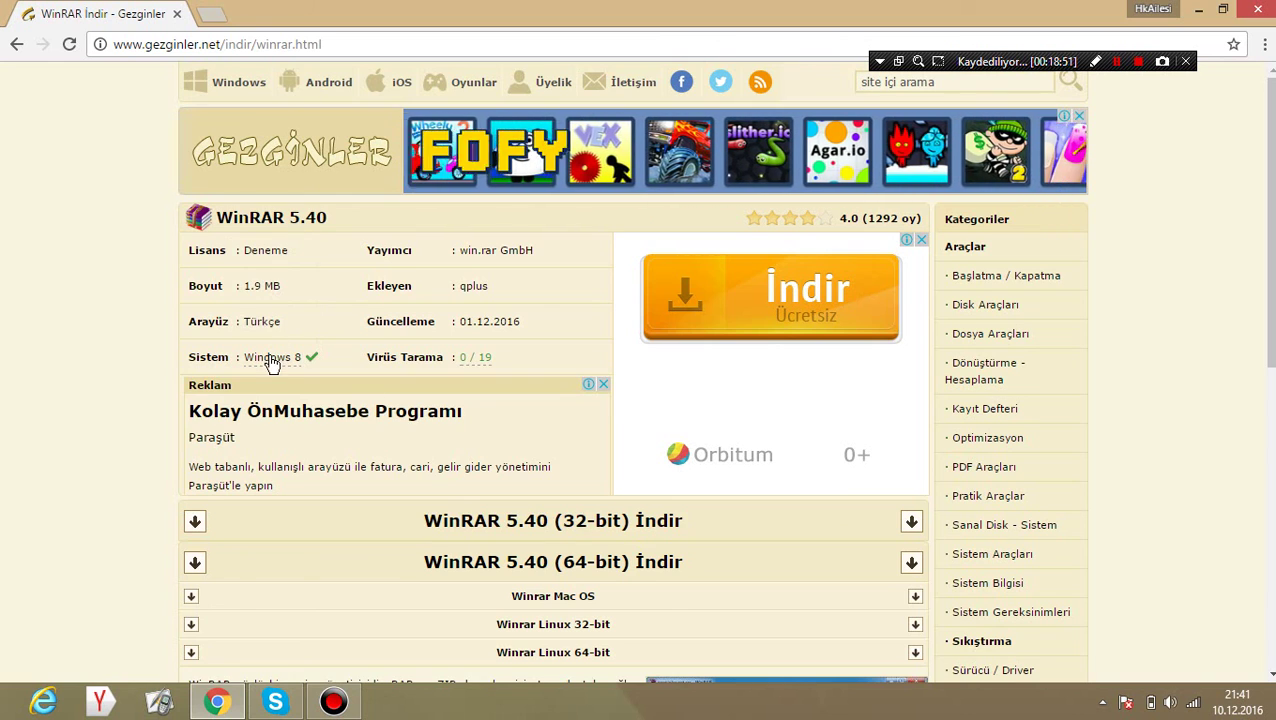
{"action": "scroll", "coordinate": [535, 495], "scroll_direction": "down", "scroll_amount": 1}
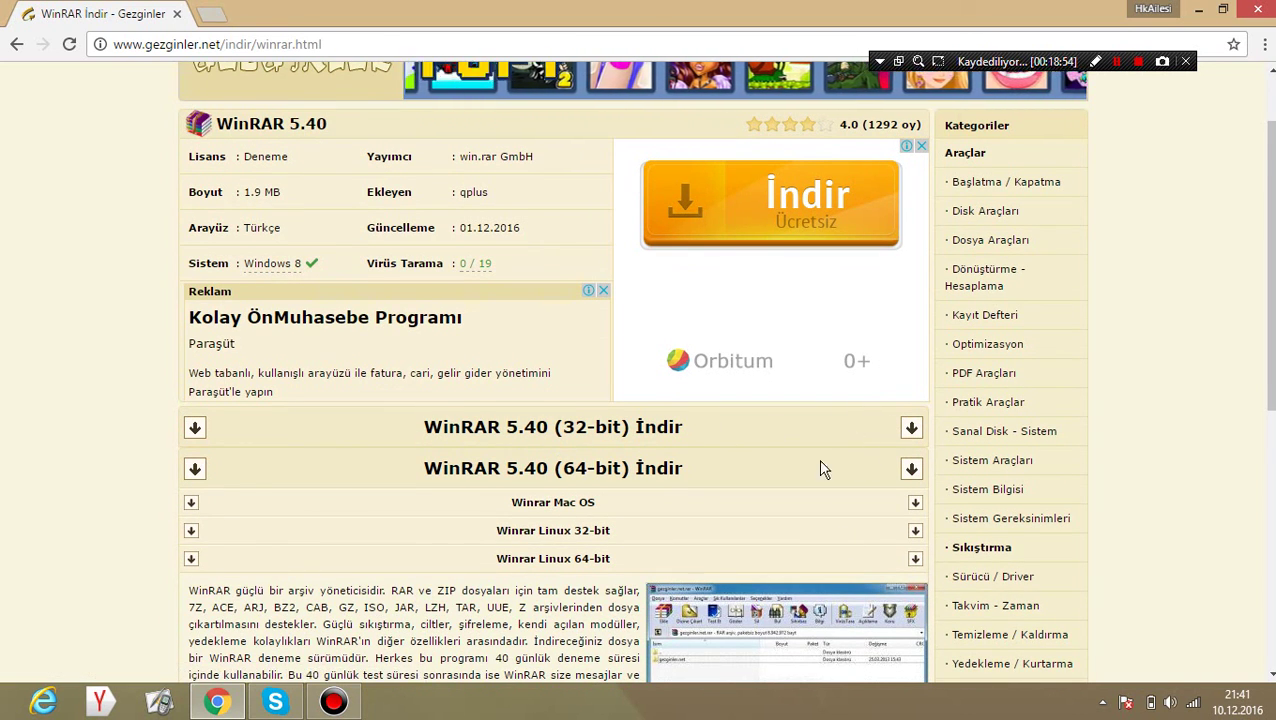
{"action": "scroll", "coordinate": [819, 464], "scroll_direction": "down", "scroll_amount": 1}
{"action": "left_click_drag", "start_coordinate": [403, 346], "coordinate": [658, 342]}
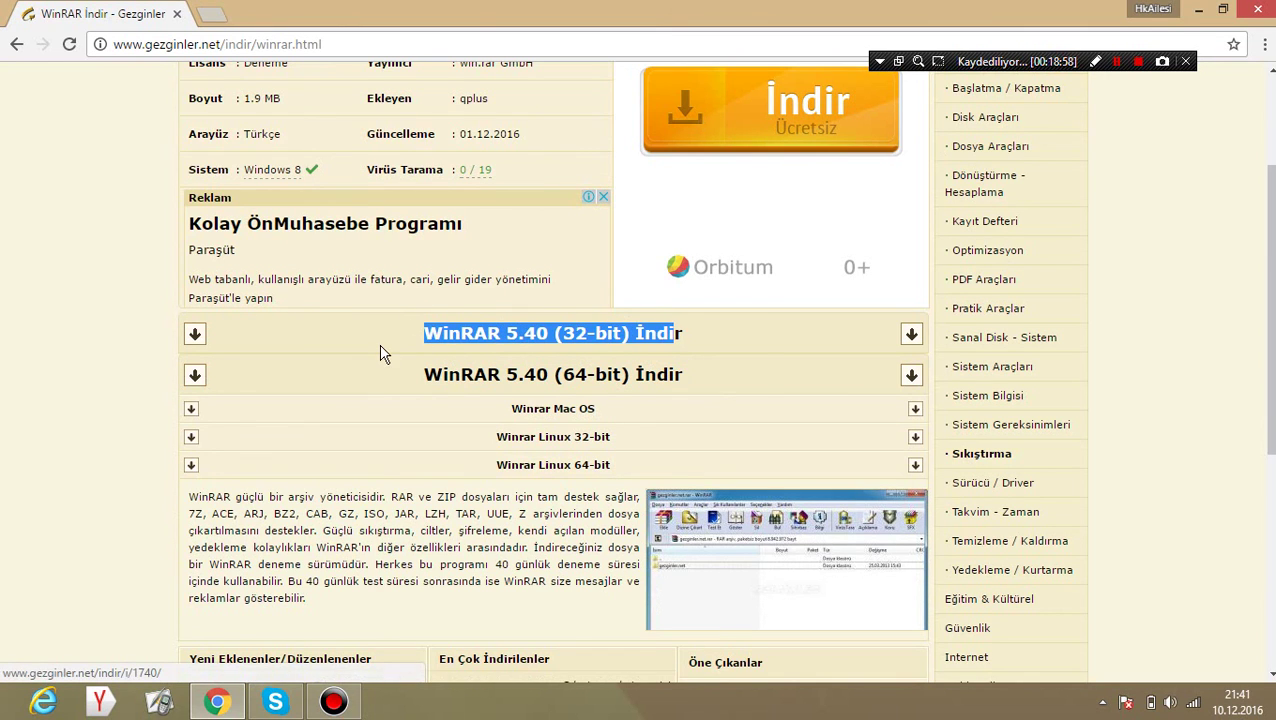
{"action": "left_click", "coordinate": [474, 424]}
{"action": "scroll", "coordinate": [227, 295], "scroll_direction": "up", "scroll_amount": 1}
{"action": "mouse_move", "coordinate": [289, 273]}
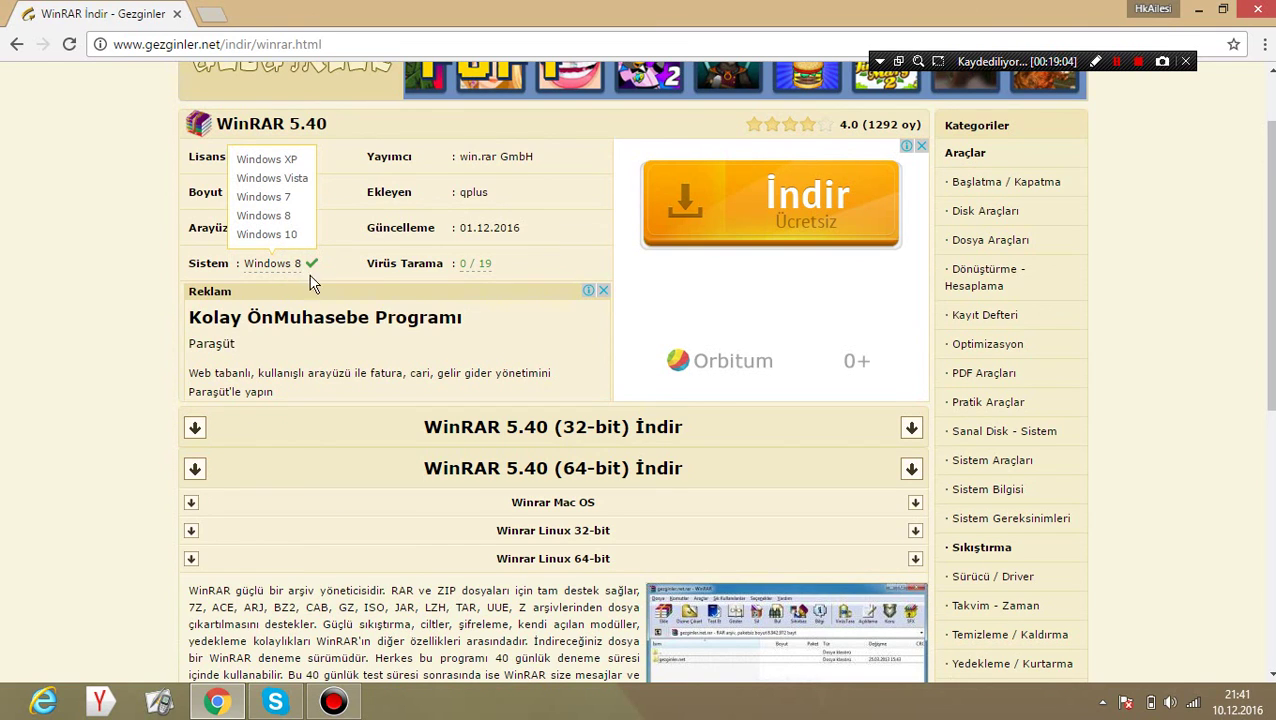
{"action": "left_click_drag", "start_coordinate": [505, 463], "coordinate": [683, 470]}
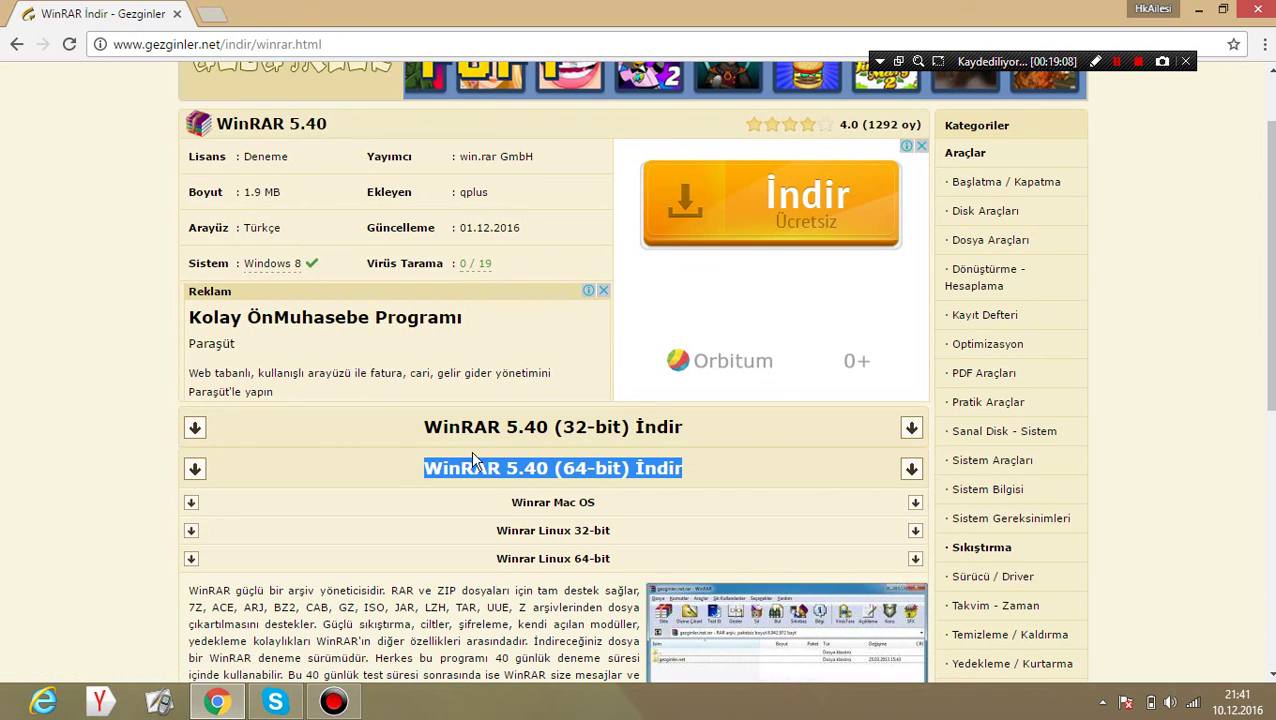
{"action": "left_click", "coordinate": [397, 470]}
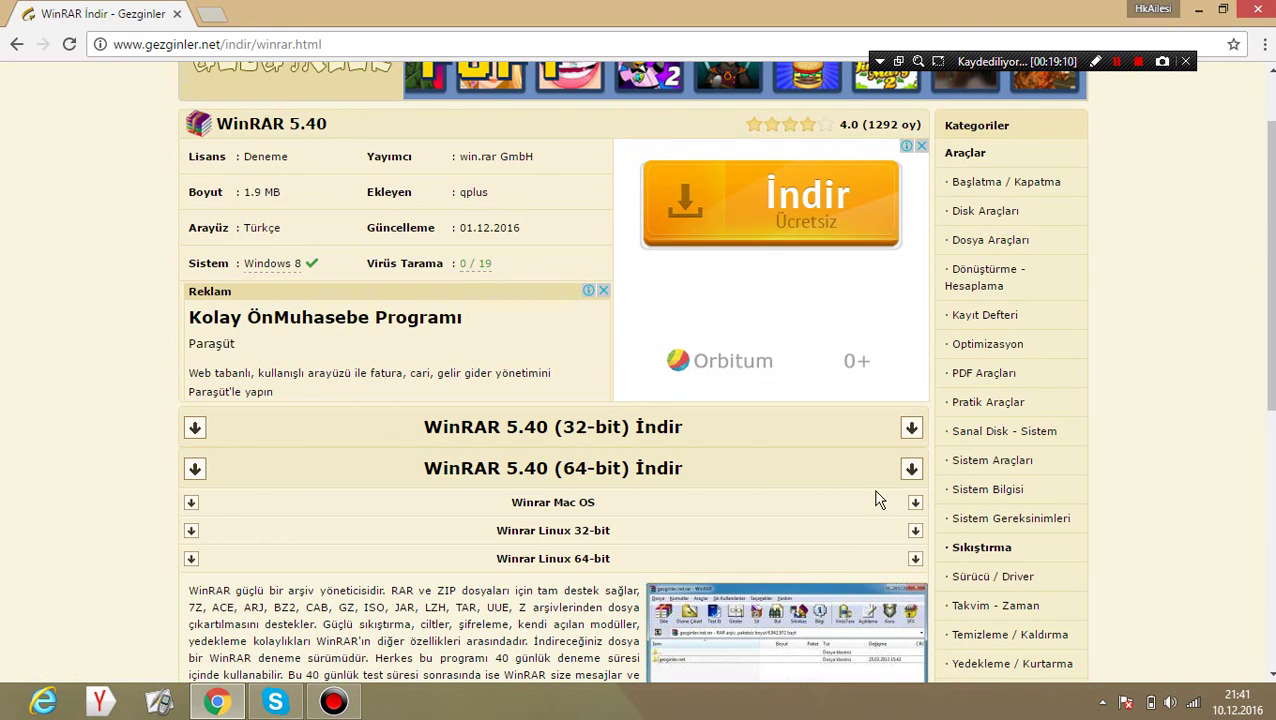
{"action": "scroll", "coordinate": [850, 485], "scroll_direction": "down", "scroll_amount": 2}
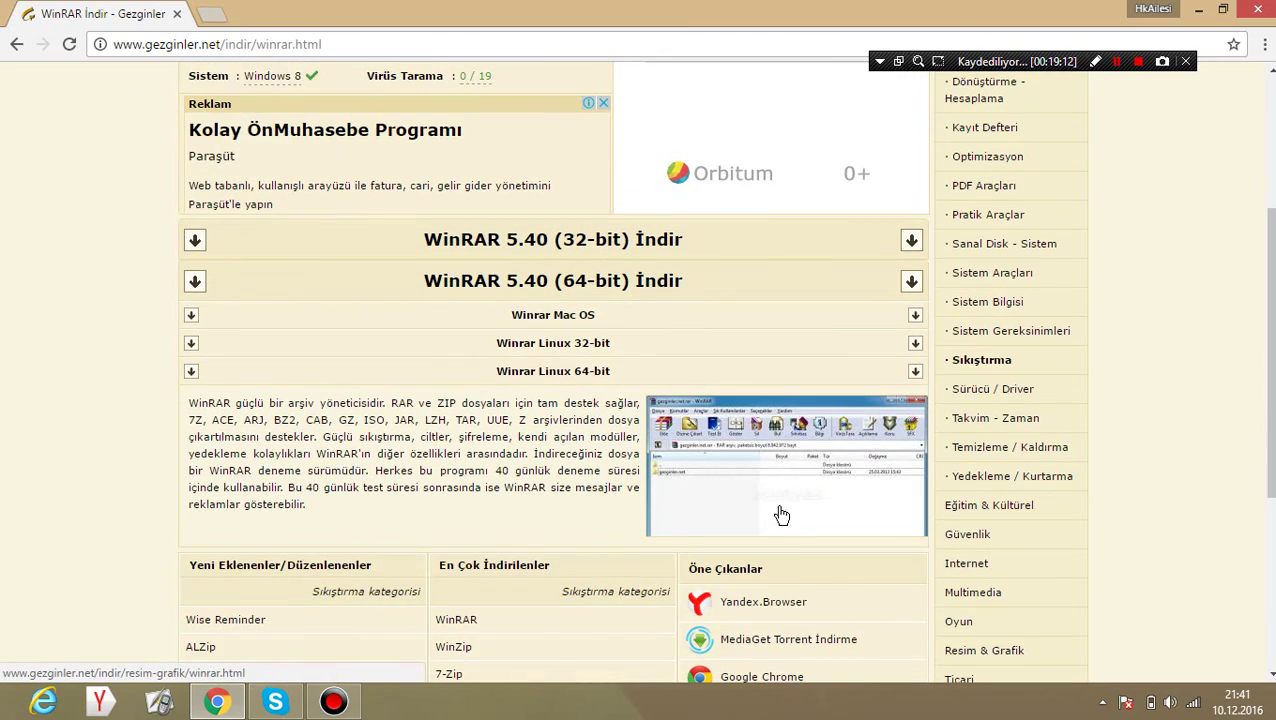
{"action": "scroll", "coordinate": [285, 248], "scroll_direction": "up", "scroll_amount": 3}
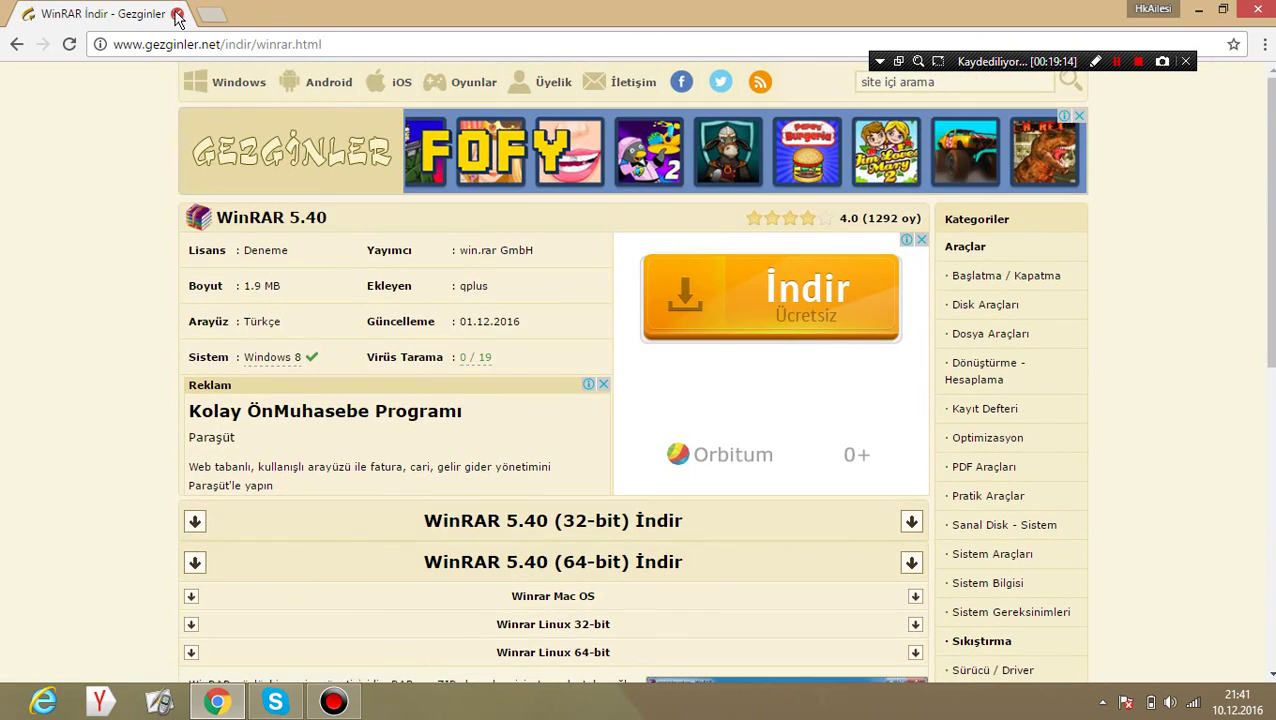
{"action": "left_click", "coordinate": [177, 14]}
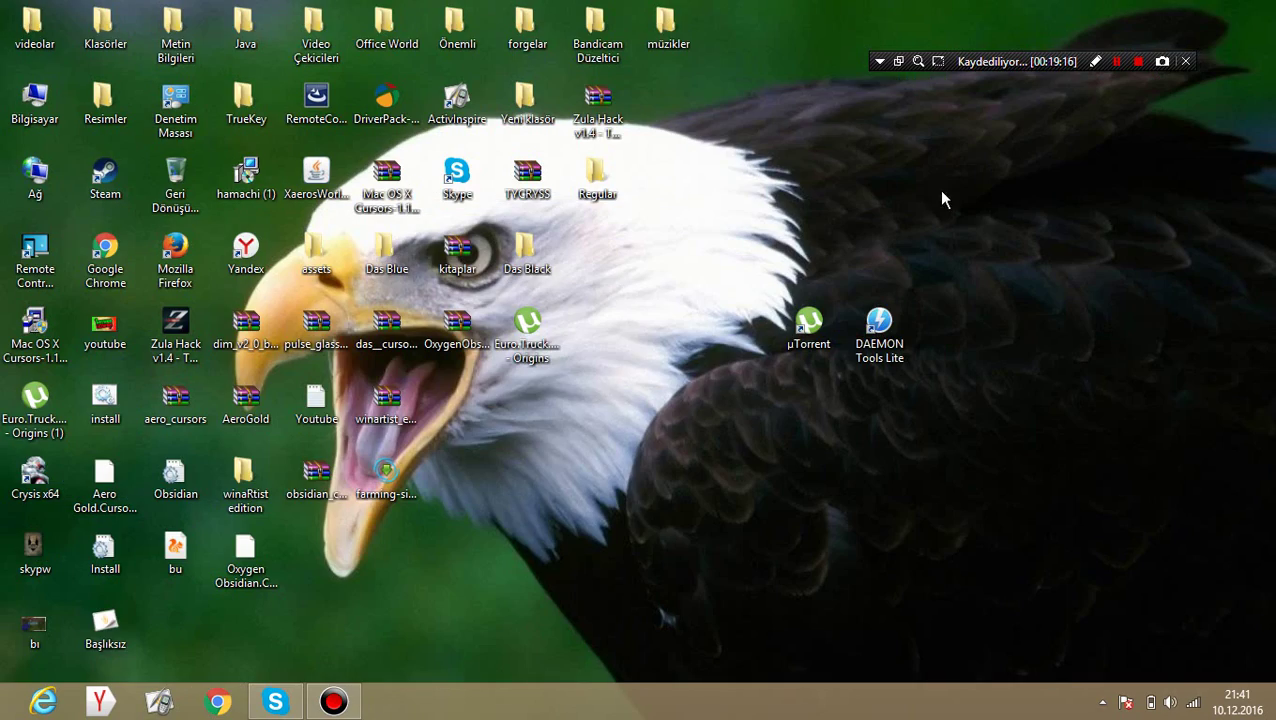